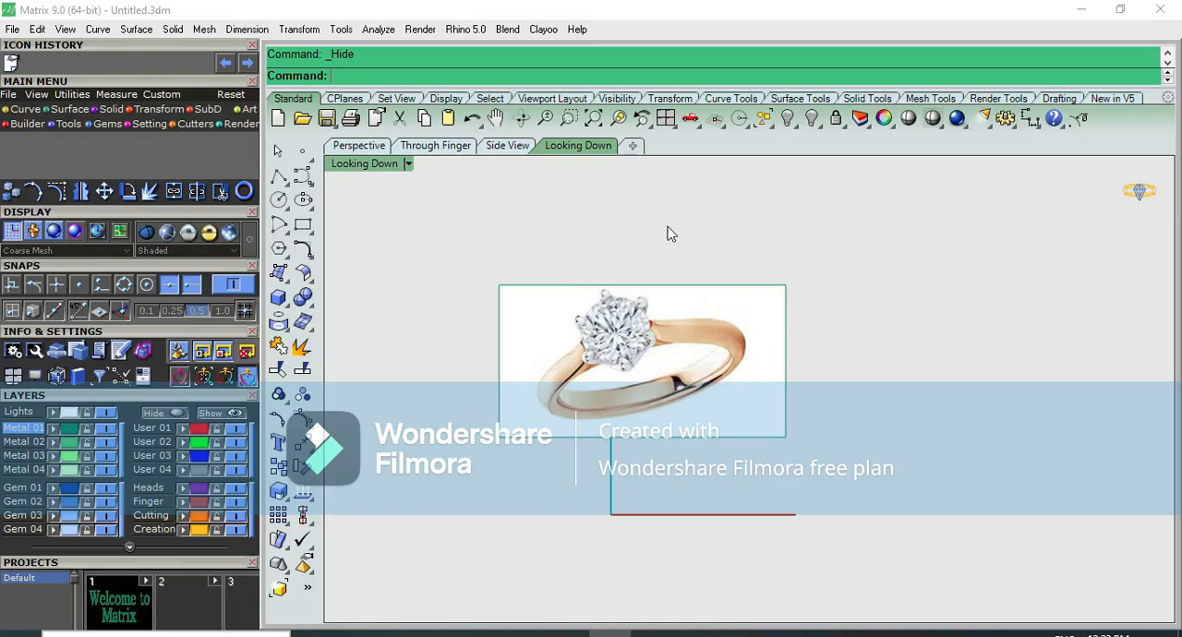
Draw a circle 18 mm in diameter centred on the origin in the Front view
{"action": "key", "text": "ctrl+F2"}
{"action": "key", "text": "ctrl+F1"}
{"action": "left_click", "coordinate": [654, 634]}
{"action": "left_click", "coordinate": [610, 635]}
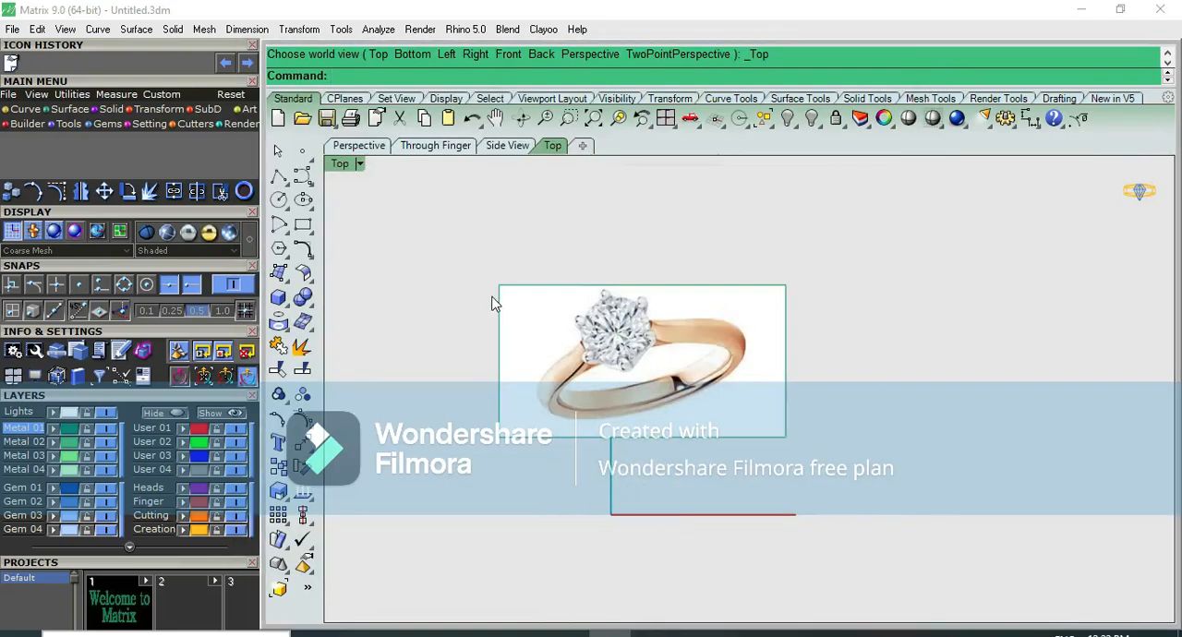
{"action": "key", "text": "ctrl+F2"}
{"action": "left_click", "coordinate": [278, 199]}
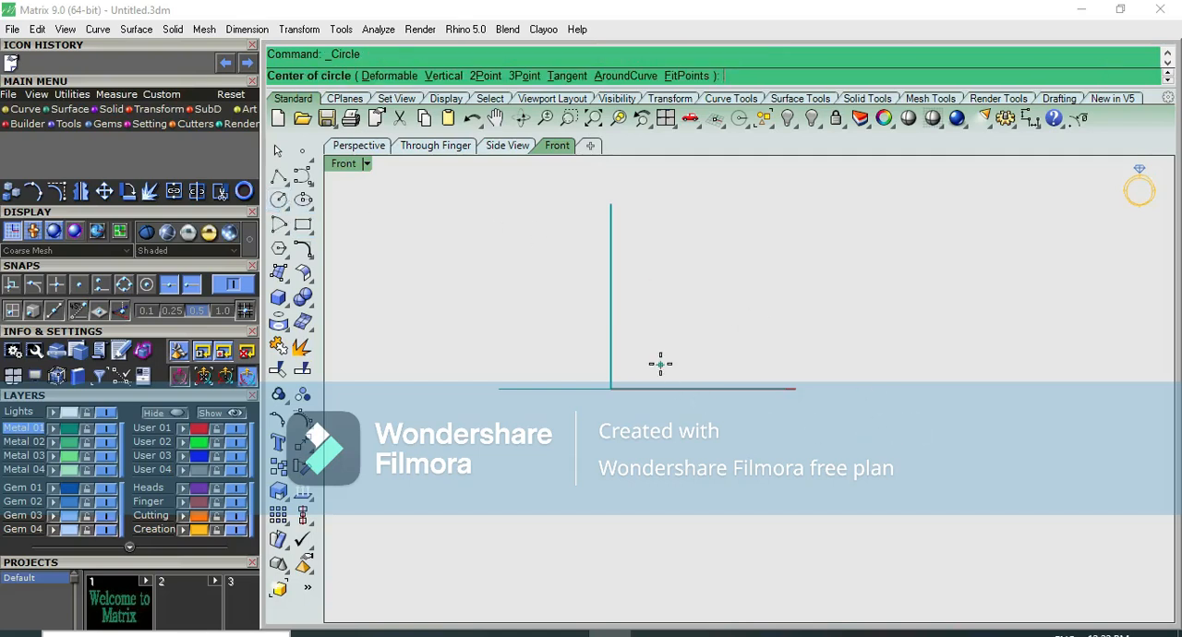
{"action": "type", "text": "0"}
{"action": "key", "text": "Return"}
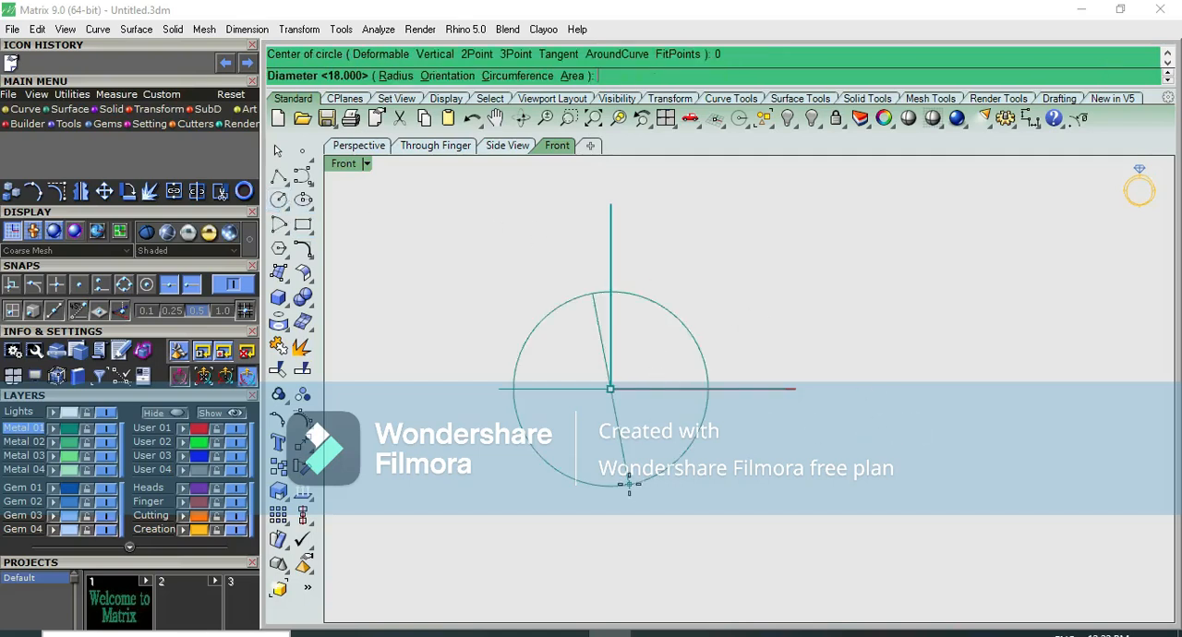
{"action": "key", "text": "Return"}
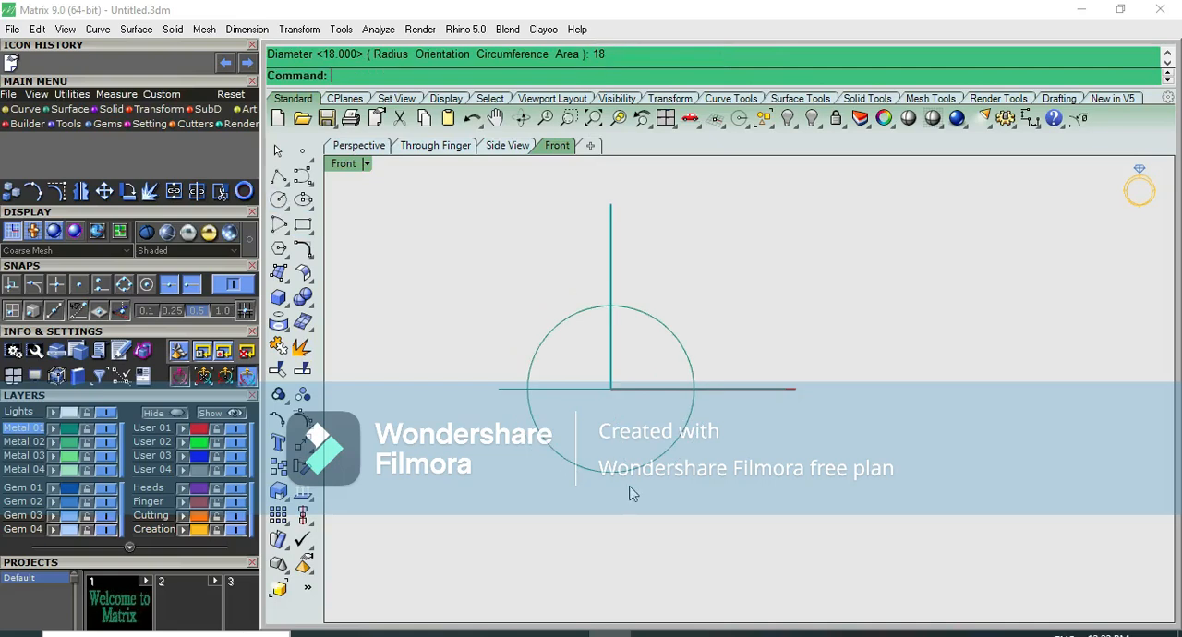
Offset the 18 mm circle outward by 1.7 mm
{"action": "left_click", "coordinate": [658, 320]}
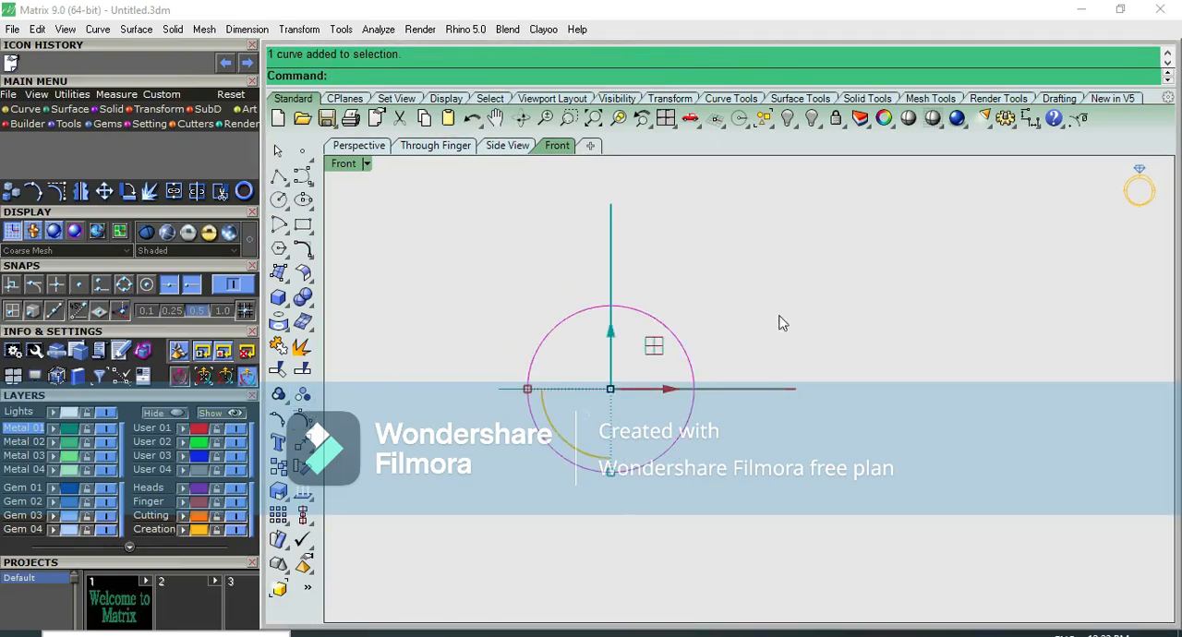
{"action": "type", "text": "op"}
{"action": "key", "text": "Return"}
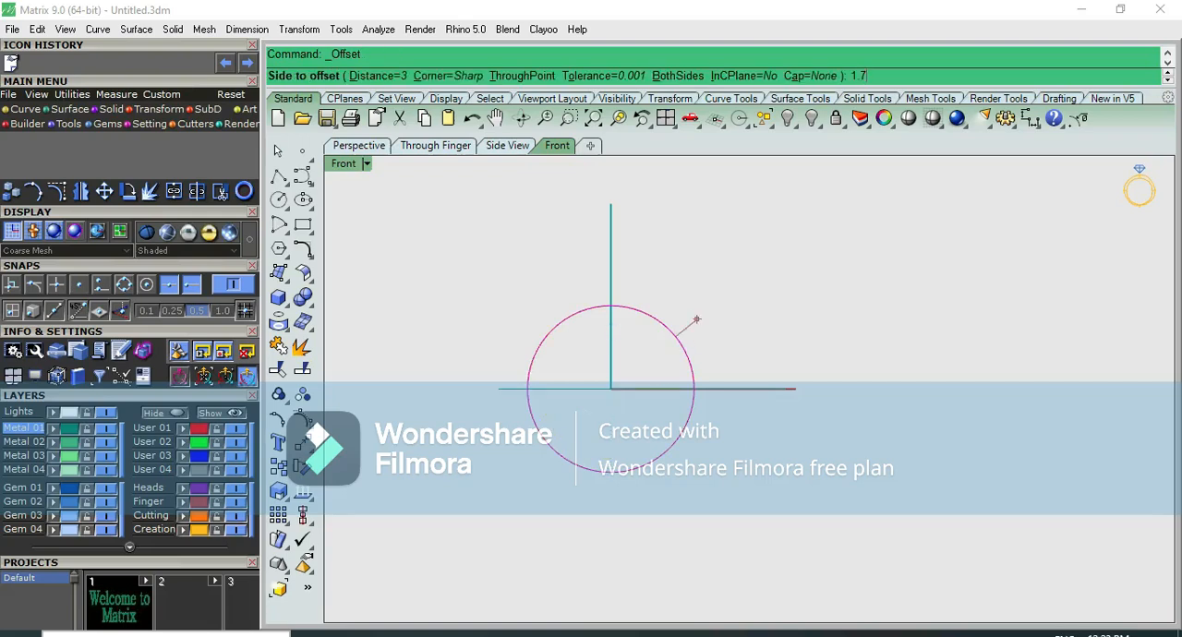
{"action": "type", "text": "1.7"}
{"action": "key", "text": "Return"}
{"action": "left_click", "coordinate": [704, 318]}
Move the outer circle straight up by 0.3 mm
{"action": "left_click", "coordinate": [683, 325]}
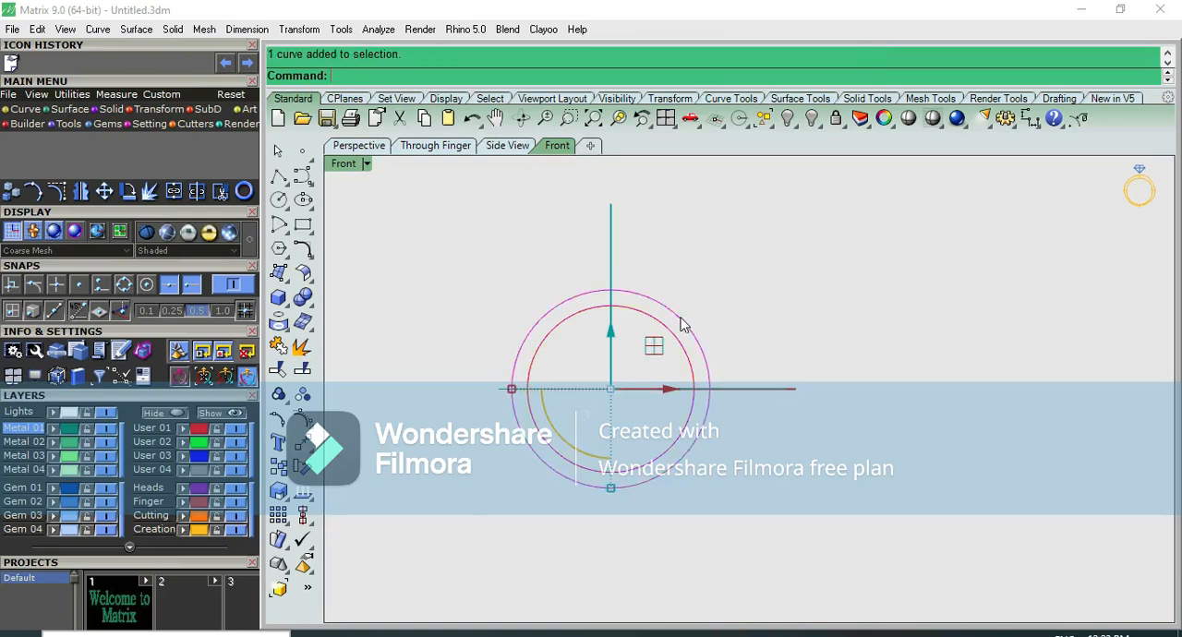
{"action": "scroll", "coordinate": [683, 325], "scroll_direction": "up", "scroll_amount": 2}
{"action": "type", "text": ".3"}
{"action": "key", "text": "Return"}
{"action": "left_click", "coordinate": [711, 386]}
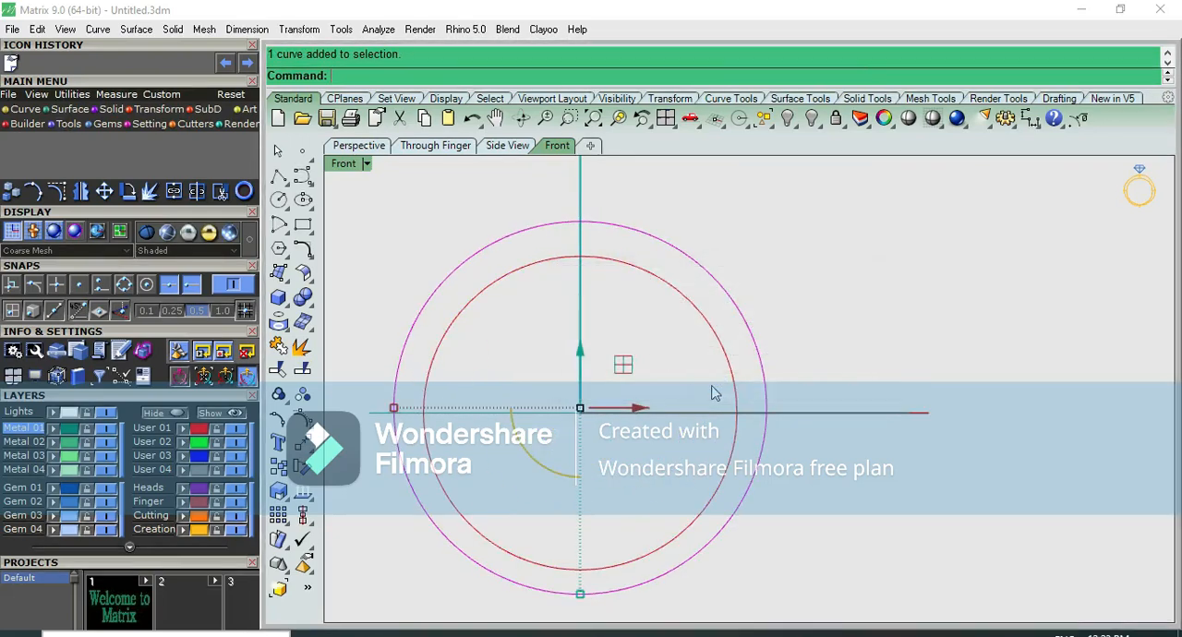
Measure the gap between the two circles at their bottom quadrant points, using the Quad snap
{"action": "left_click", "coordinate": [840, 310]}
{"action": "left_click", "coordinate": [1029, 118]}
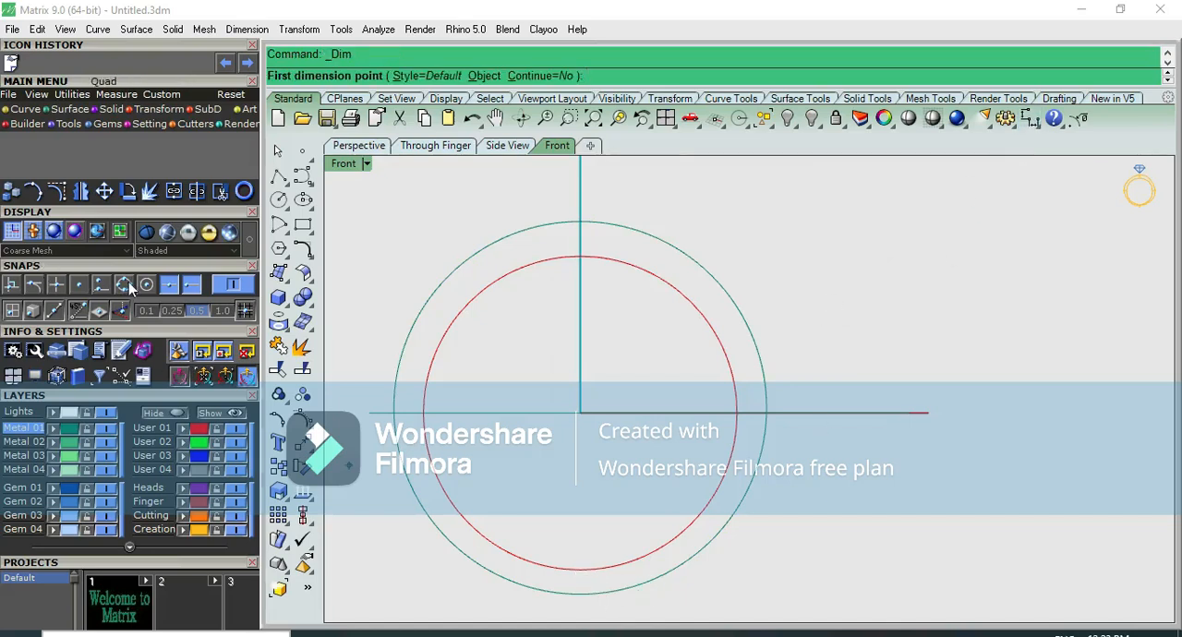
{"action": "left_click", "coordinate": [583, 568]}
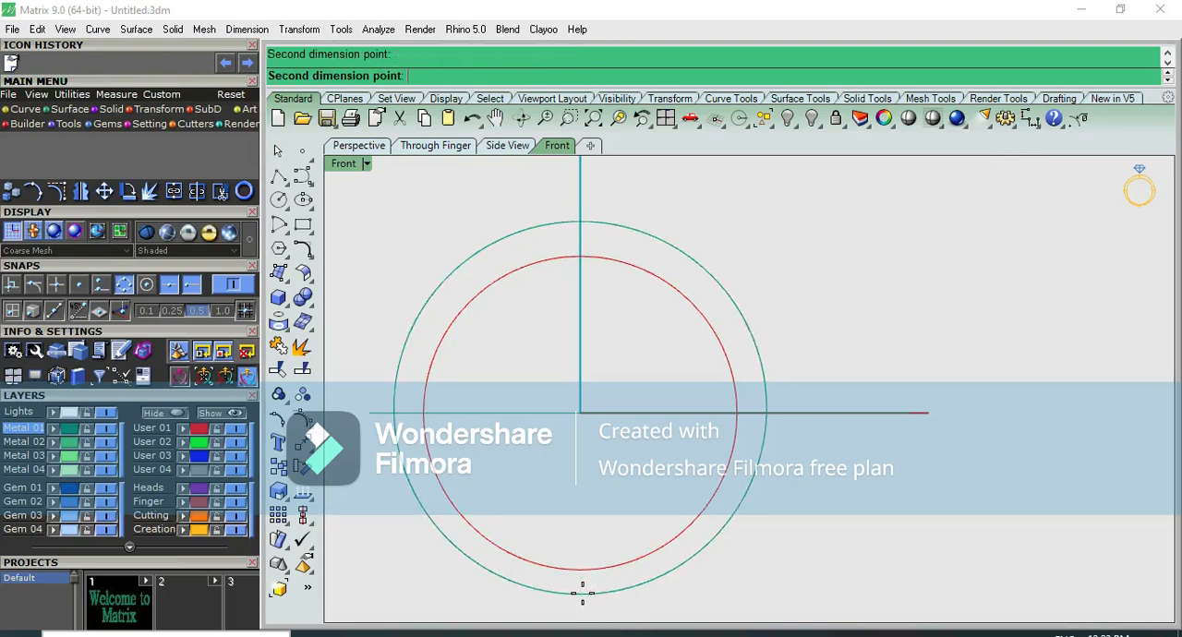
{"action": "left_click", "coordinate": [581, 593]}
{"action": "key", "text": "Escape"}
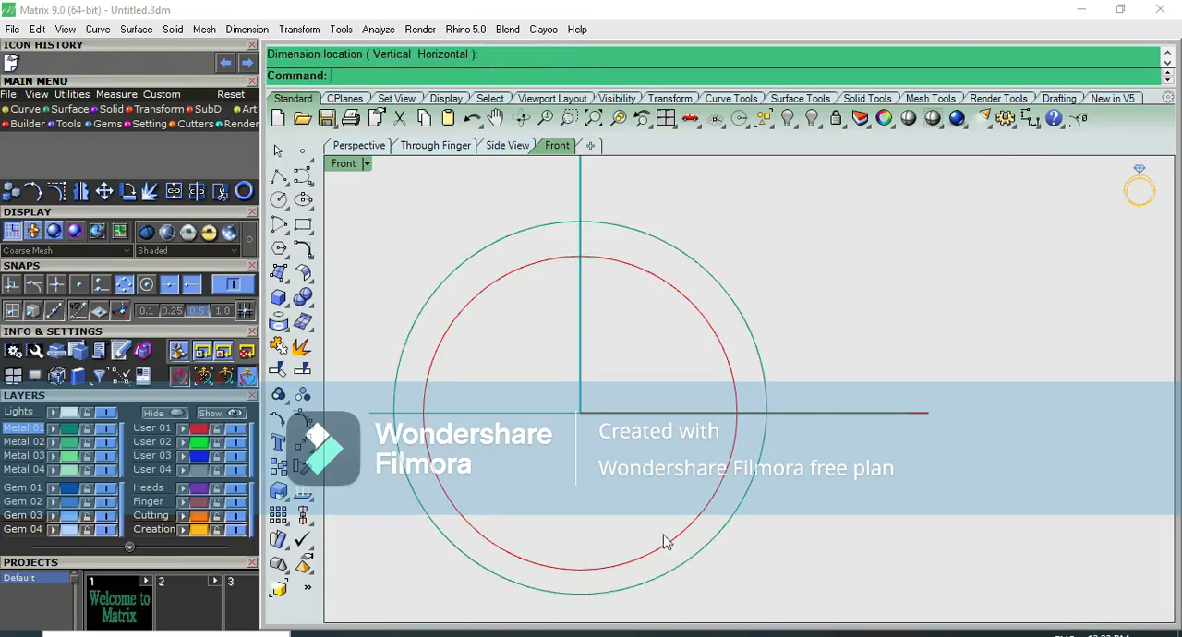
Move the outer circle up by another 0.1 mm
{"action": "left_click", "coordinate": [754, 507]}
{"action": "left_click", "coordinate": [580, 355]}
{"action": "type", "text": ".1"}
{"action": "key", "text": "Return"}
{"action": "left_click", "coordinate": [787, 268]}
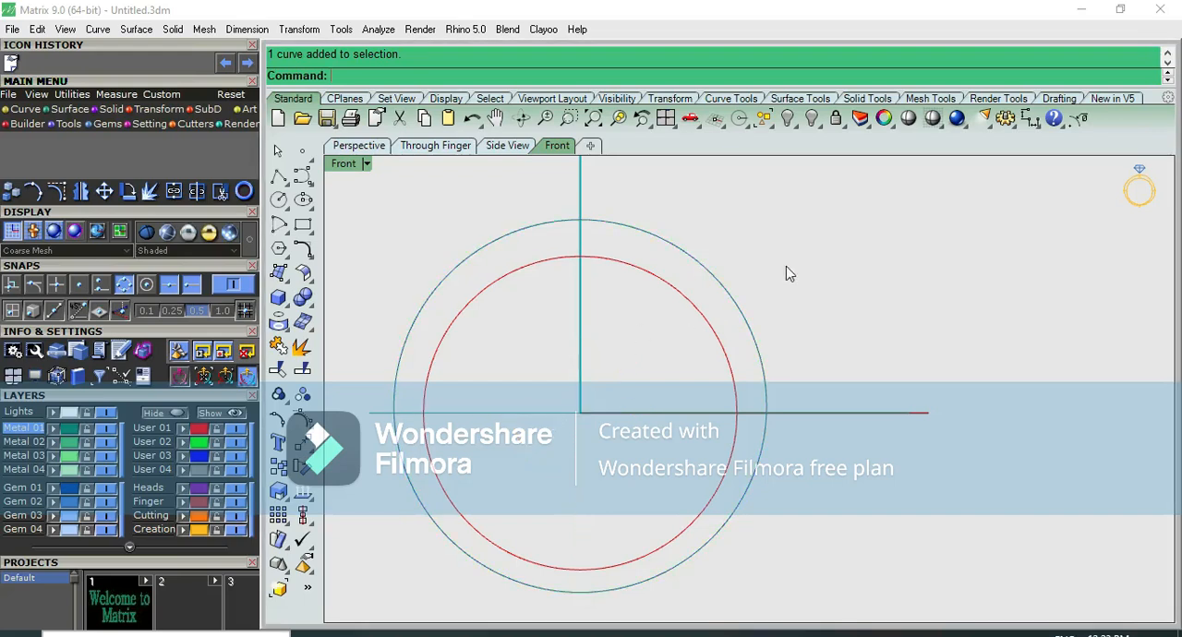
Measure the gap between the two circles at the bottom and at the top quadrant points
{"action": "left_click", "coordinate": [1032, 118]}
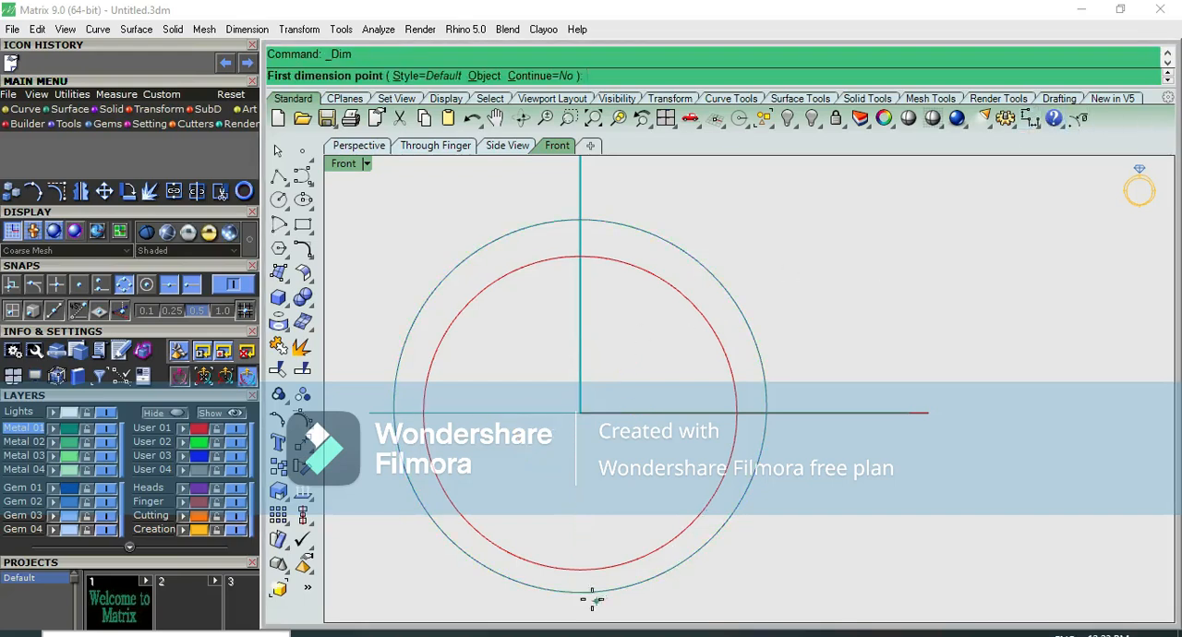
{"action": "left_click", "coordinate": [580, 573]}
{"action": "left_click", "coordinate": [580, 591]}
{"action": "key", "text": "Escape"}
{"action": "key", "text": "Return"}
{"action": "left_click", "coordinate": [580, 220]}
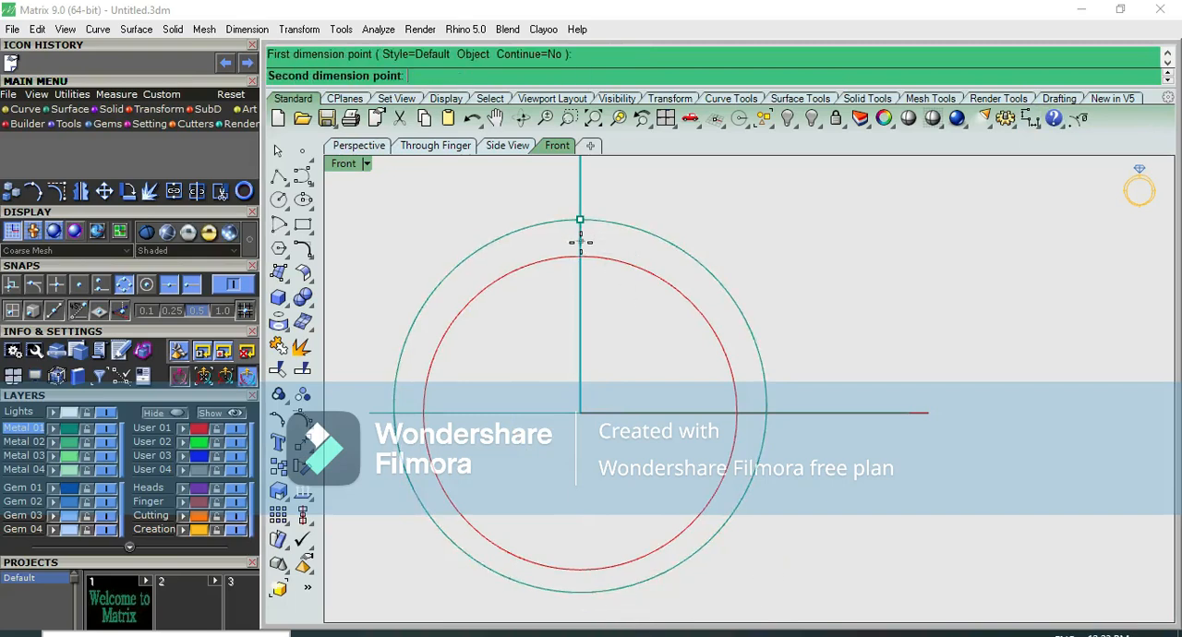
{"action": "left_click", "coordinate": [580, 256]}
{"action": "key", "text": "Escape"}
Measure the gap between the inner and outer circles at their right-hand quadrant points
{"action": "key", "text": "Return"}
{"action": "left_click", "coordinate": [738, 413]}
{"action": "scroll", "coordinate": [767, 406], "scroll_direction": "up", "scroll_amount": 8}
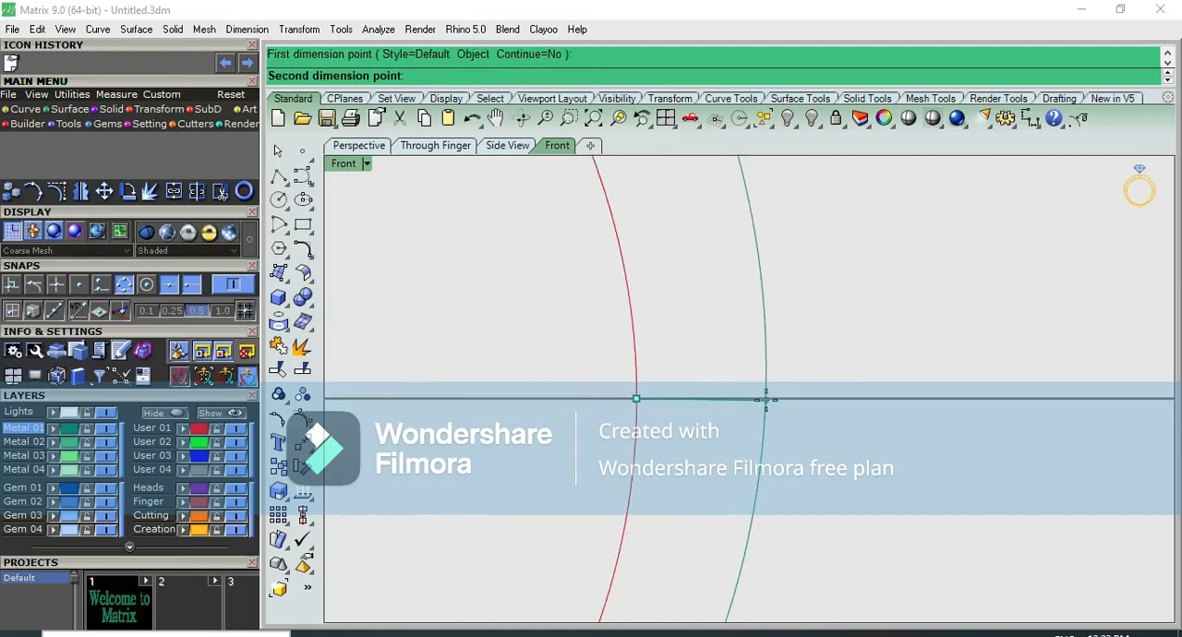
{"action": "left_click", "coordinate": [766, 398]}
{"action": "key", "text": "Escape"}
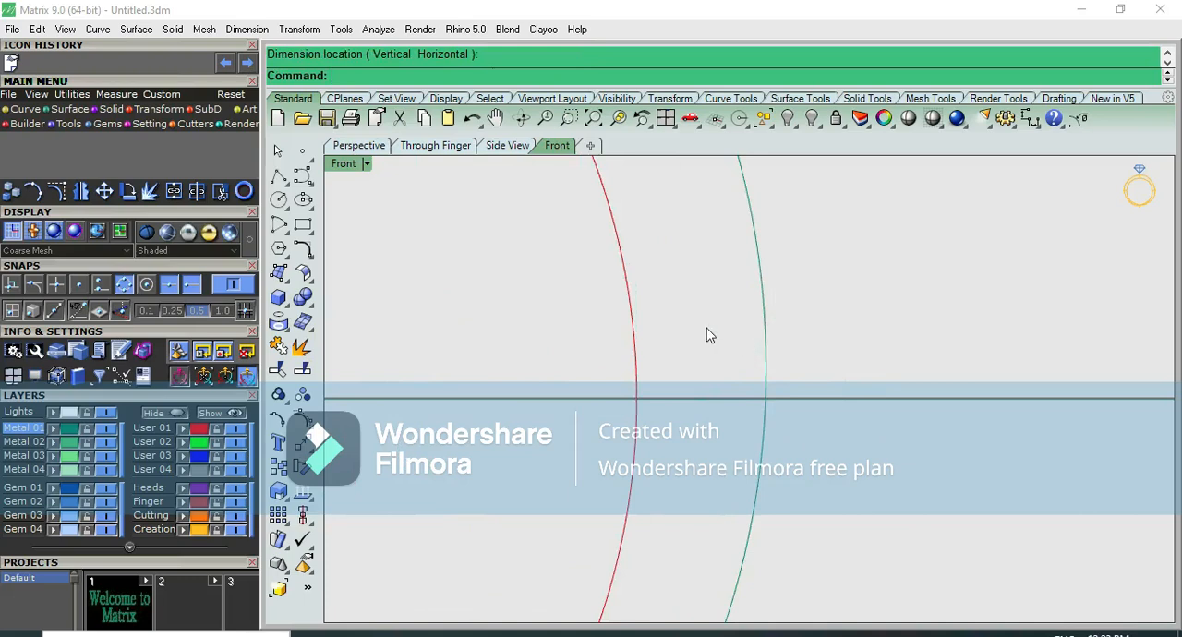
{"action": "scroll", "coordinate": [727, 386], "scroll_direction": "down", "scroll_amount": 5}
{"action": "scroll", "coordinate": [738, 392], "scroll_direction": "down", "scroll_amount": 3}
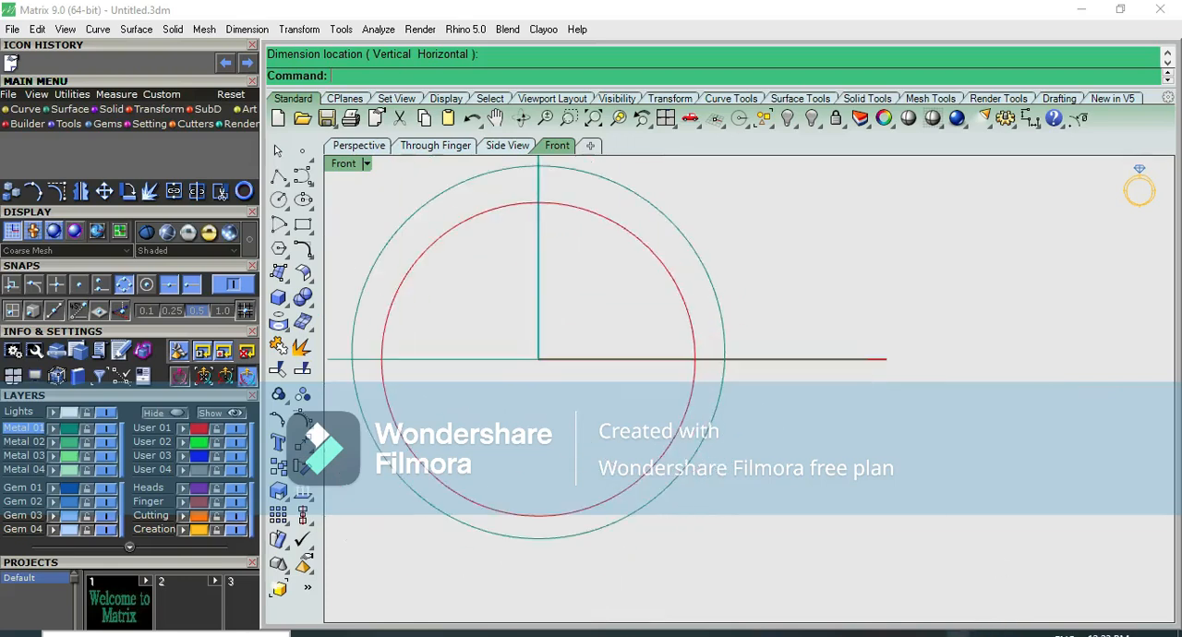
{"action": "left_click", "coordinate": [956, 634]}
{"action": "right_click", "coordinate": [991, 615]}
{"action": "left_click", "coordinate": [1021, 573]}
Assign both ring circles to the User 01 layer and lock that layer
{"action": "right_click_drag", "start_coordinate": [628, 347], "coordinate": [682, 370]}
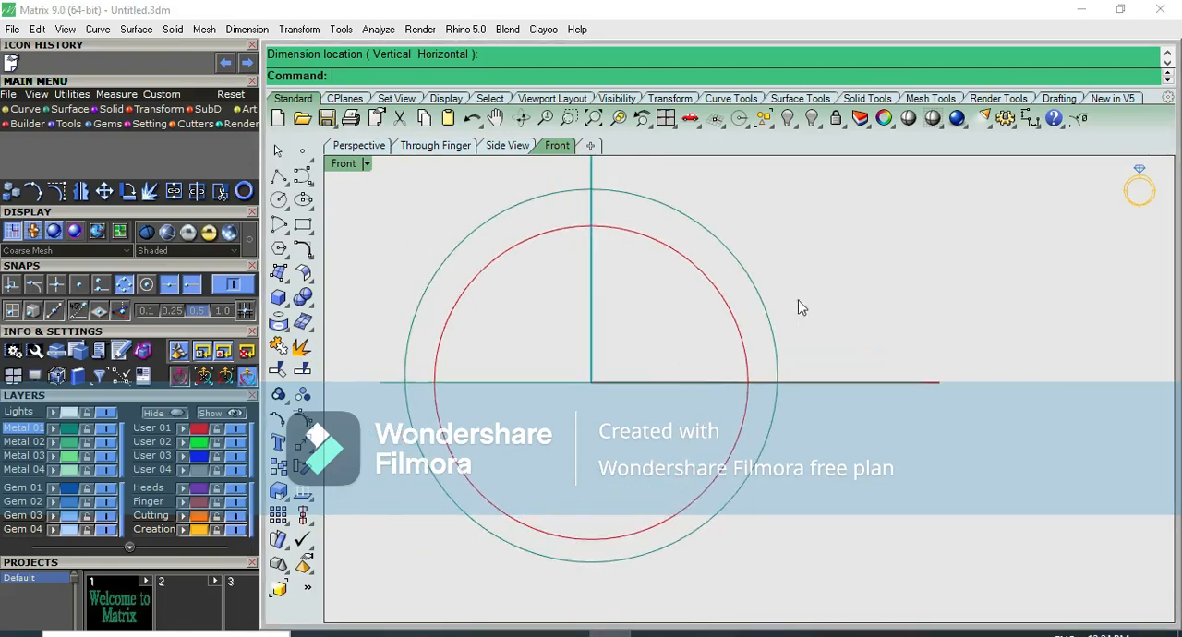
{"action": "left_click_drag", "start_coordinate": [653, 354], "coordinate": [659, 350]}
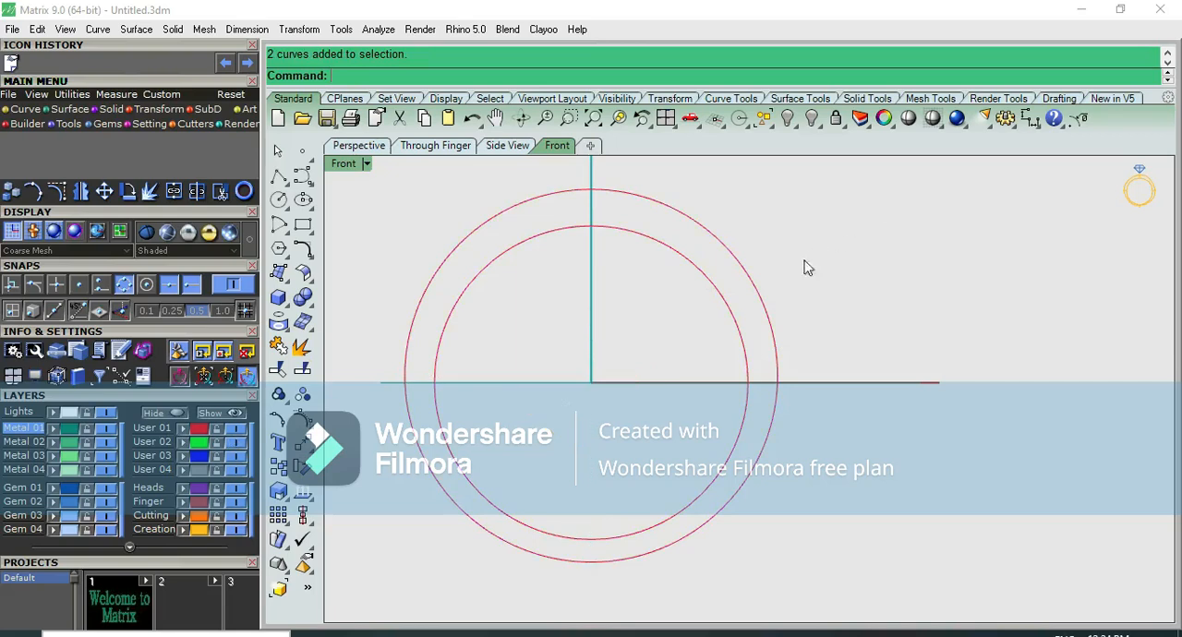
{"action": "left_click", "coordinate": [222, 432]}
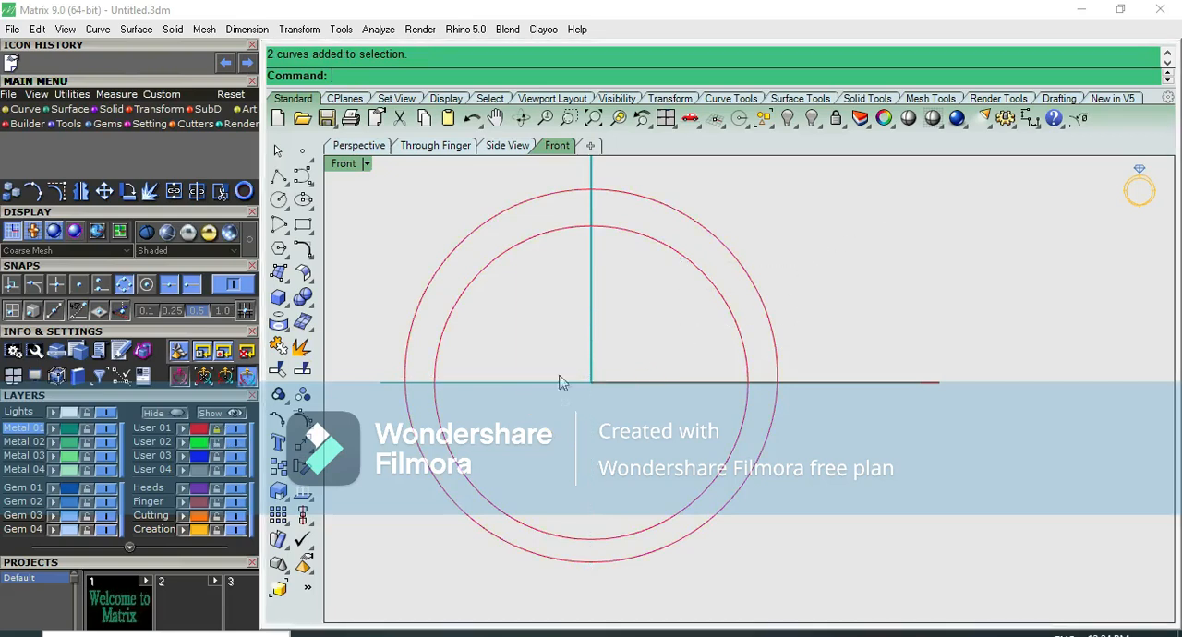
Draw a line from its midpoint at the outer circle's right quadrant, running vertically in the Top view past the reference picture
{"action": "scroll", "coordinate": [622, 463], "scroll_direction": "down", "scroll_amount": 6}
{"action": "key", "text": "F5"}
{"action": "scroll", "coordinate": [603, 255], "scroll_direction": "up", "scroll_amount": 6}
{"action": "right_click_drag", "start_coordinate": [611, 245], "coordinate": [608, 293]}
{"action": "scroll", "coordinate": [611, 289], "scroll_direction": "down", "scroll_amount": 8}
{"action": "key", "text": "F6"}
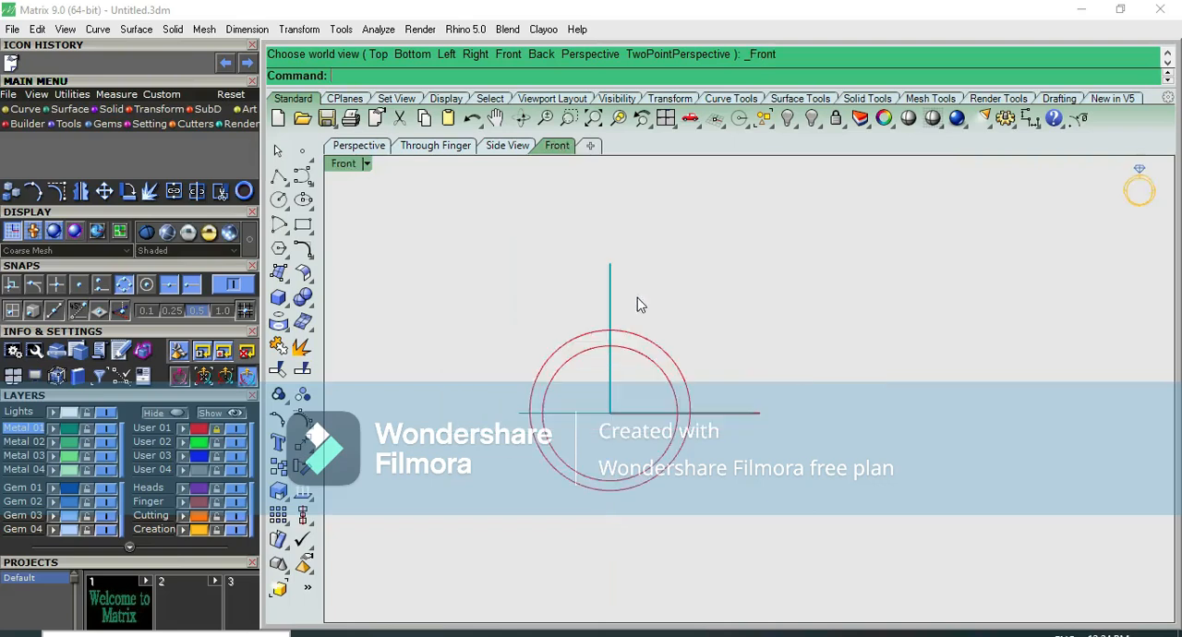
{"action": "left_click", "coordinate": [279, 177]}
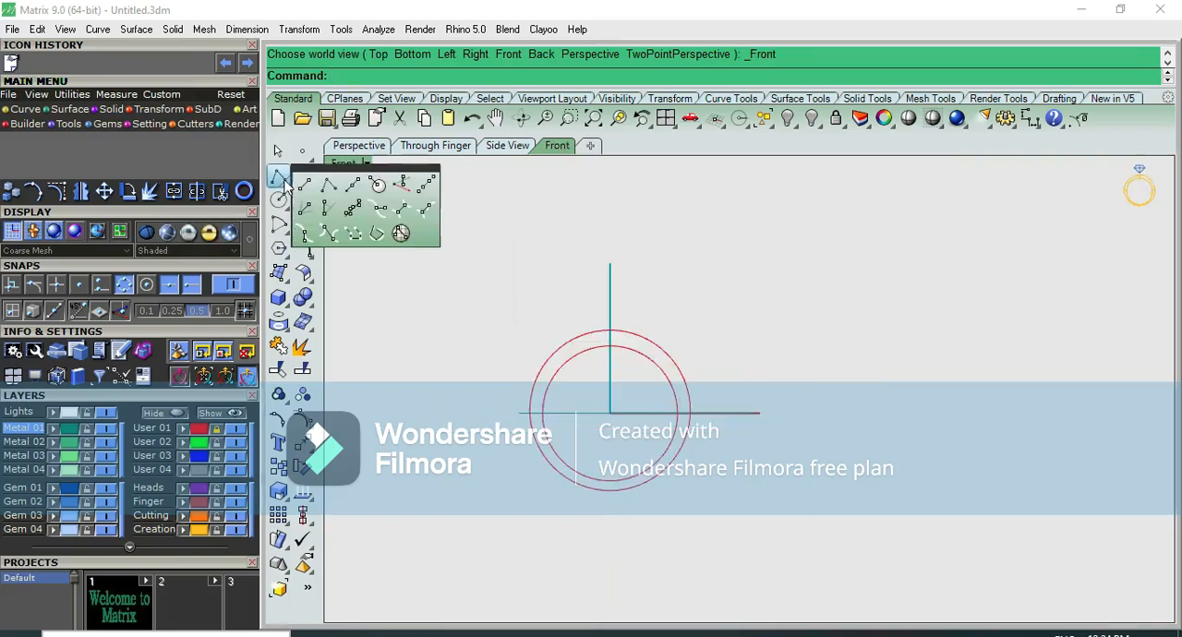
{"action": "left_click", "coordinate": [360, 186]}
{"action": "left_click", "coordinate": [690, 410]}
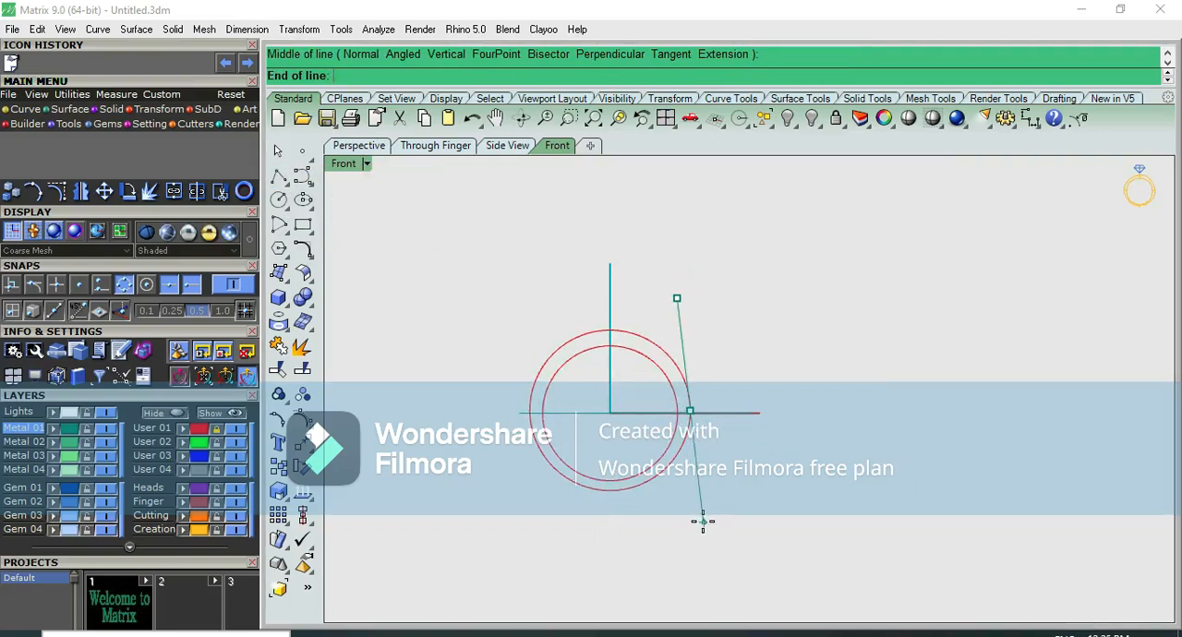
{"action": "key", "text": "ctrl+F1"}
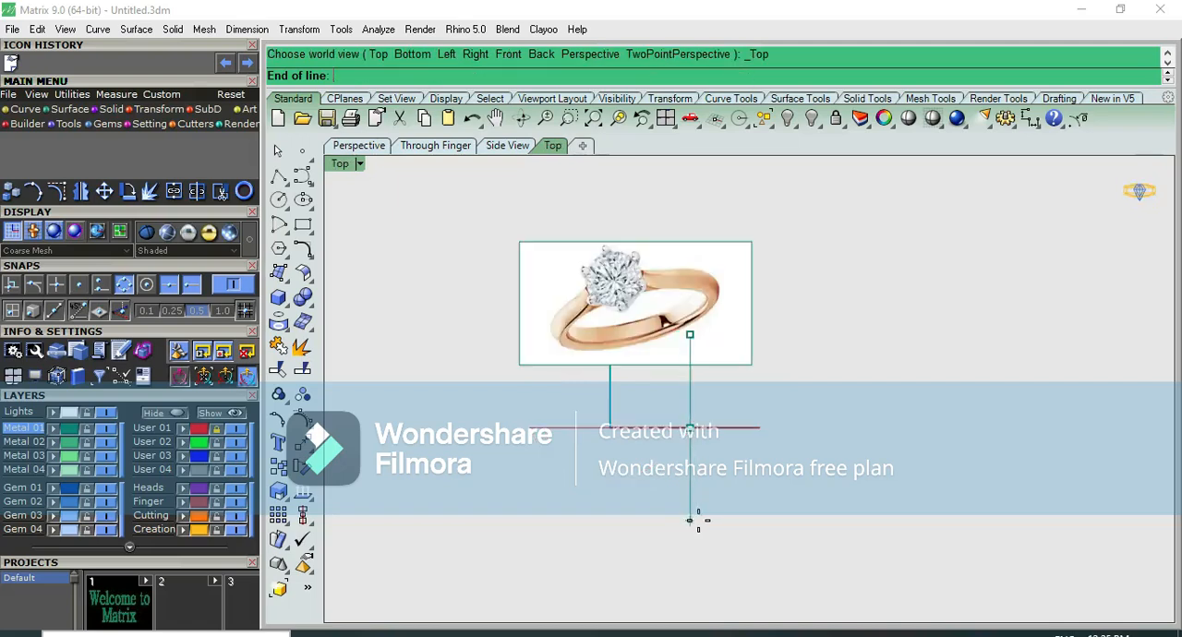
{"action": "left_click", "coordinate": [673, 194]}
Mirror a copy of the vertical guide line across the vertical axis through the origin
{"action": "left_click", "coordinate": [693, 211]}
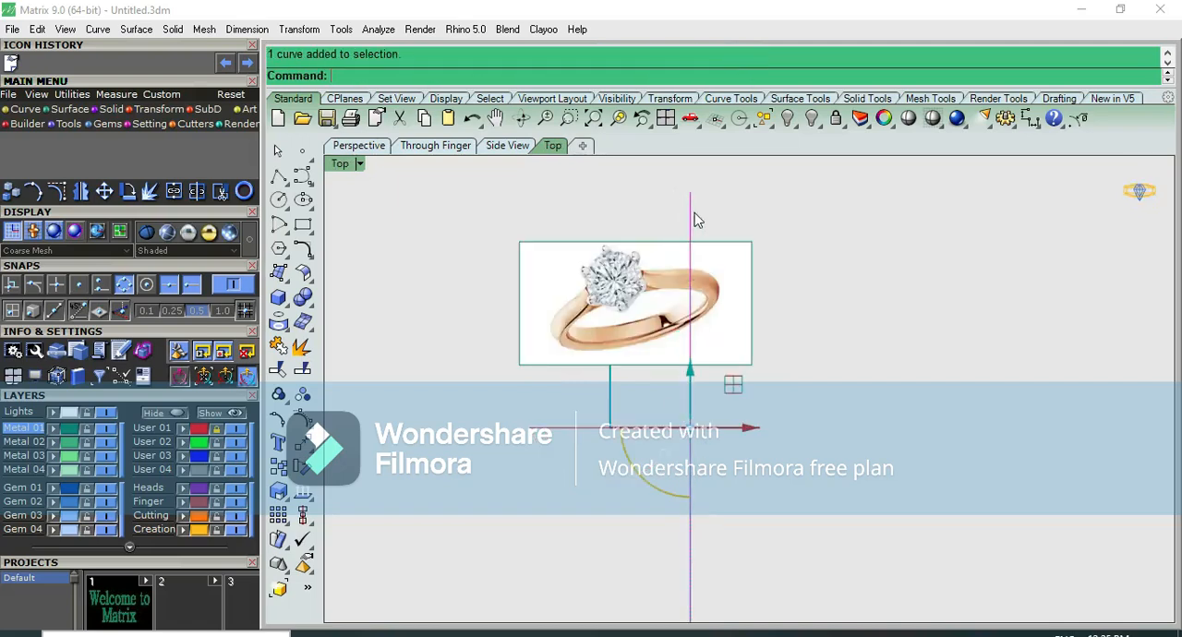
{"action": "type", "text": "mand: Mirror"}
{"action": "key", "text": "Return"}
{"action": "key", "text": "Return"}
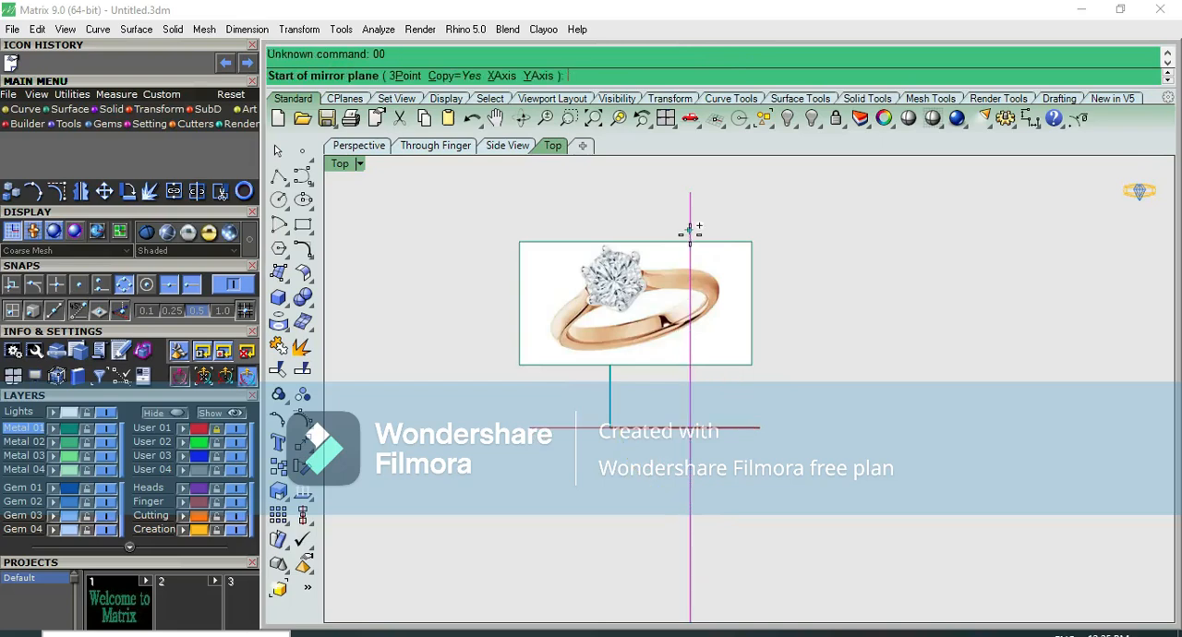
{"action": "left_click", "coordinate": [598, 462]}
{"action": "left_click", "coordinate": [678, 528]}
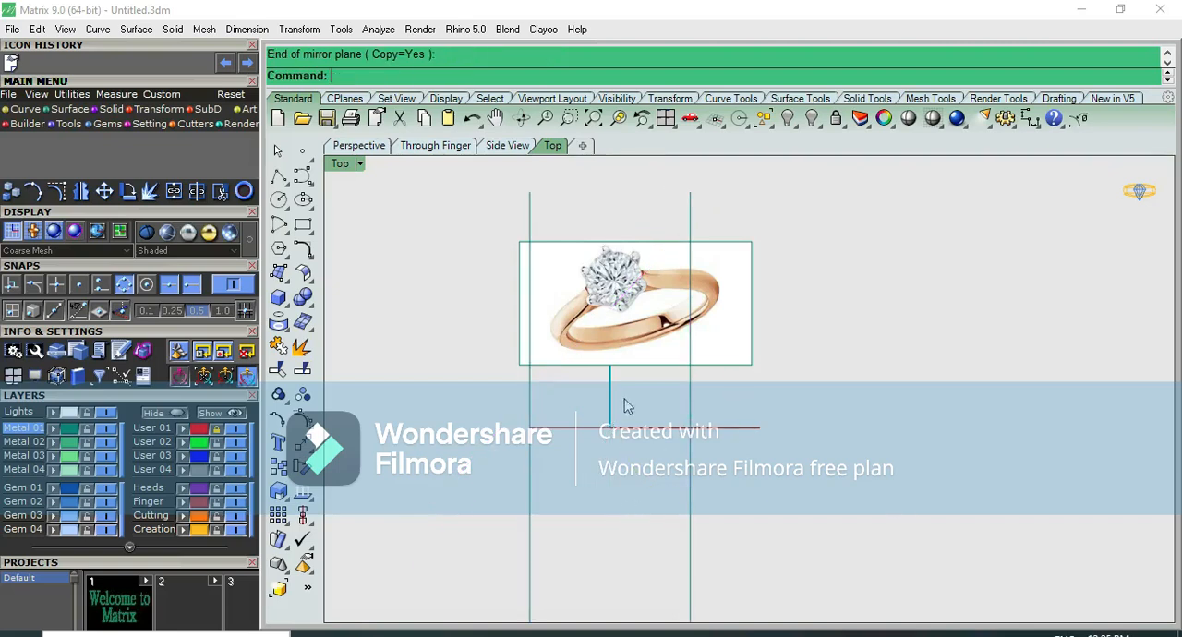
Move the ring reference picture down to the origin and rotate it clockwise until the band lies level with the stone on the centre axis
{"action": "left_click", "coordinate": [630, 349]}
{"action": "left_click_drag", "start_coordinate": [671, 261], "coordinate": [649, 390]}
{"action": "scroll", "coordinate": [583, 417], "scroll_direction": "up", "scroll_amount": 1}
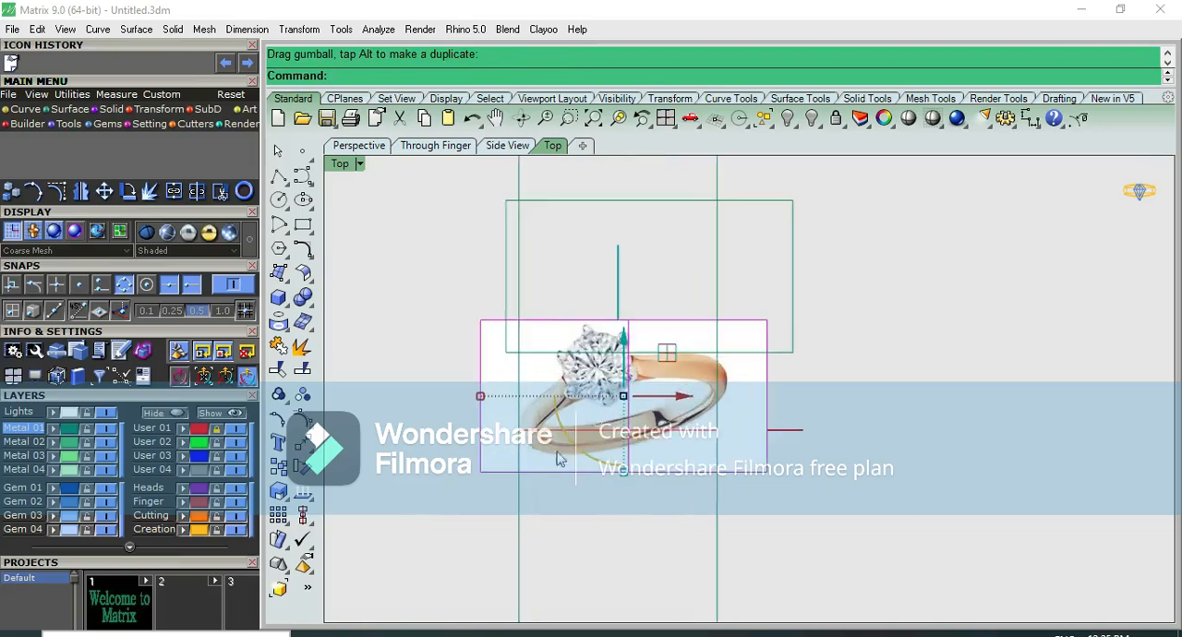
{"action": "scroll", "coordinate": [572, 457], "scroll_direction": "up", "scroll_amount": 1}
{"action": "mouse_move", "coordinate": [572, 457]}
{"action": "left_mouse_down"}
{"action": "mouse_move", "coordinate": [573, 496]}
{"action": "mouse_move", "coordinate": [567, 458]}
{"action": "left_mouse_up"}
{"action": "left_click_drag", "start_coordinate": [688, 405], "coordinate": [699, 447]}
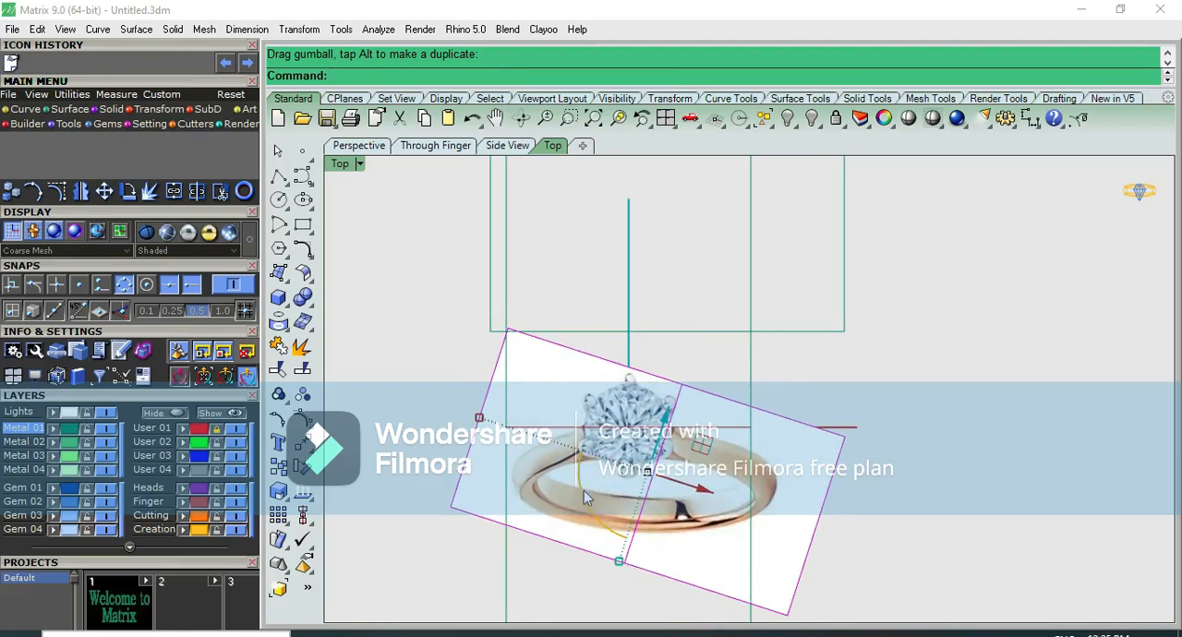
{"action": "left_click_drag", "start_coordinate": [583, 494], "coordinate": [583, 498]}
{"action": "left_click_drag", "start_coordinate": [696, 434], "coordinate": [697, 434]}
{"action": "left_click", "coordinate": [959, 474]}
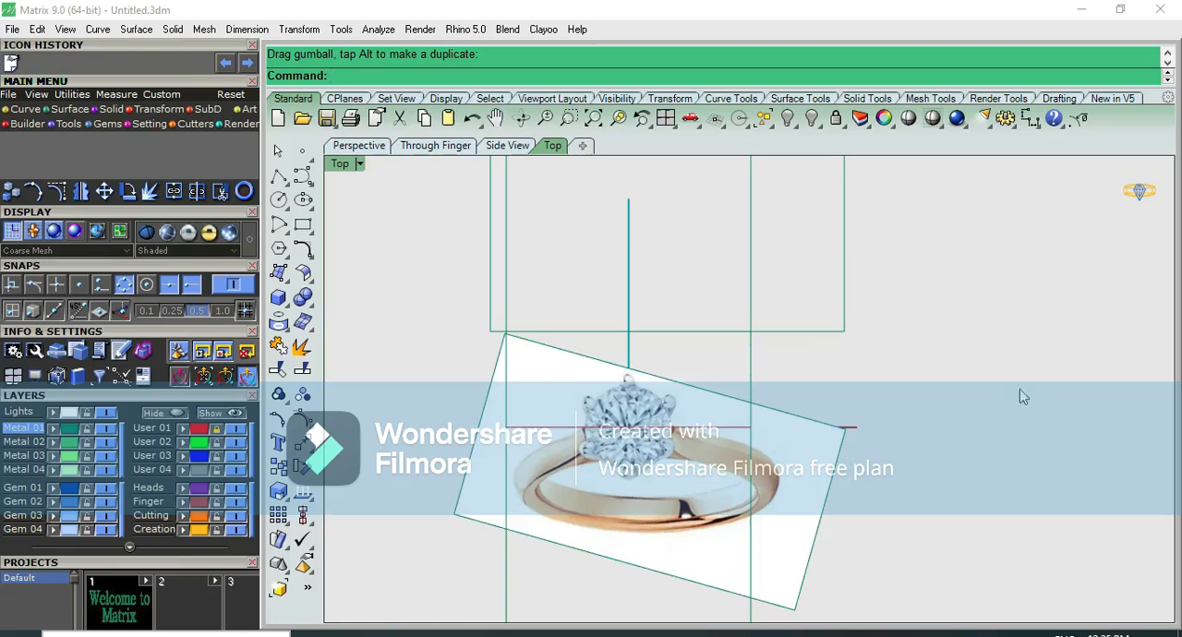
Measure the width of the centre stone in the reference picture
{"action": "left_click", "coordinate": [1030, 118]}
{"action": "scroll", "coordinate": [611, 426], "scroll_direction": "up", "scroll_amount": 2}
{"action": "scroll", "coordinate": [569, 439], "scroll_direction": "up", "scroll_amount": 1}
{"action": "left_click", "coordinate": [569, 441]}
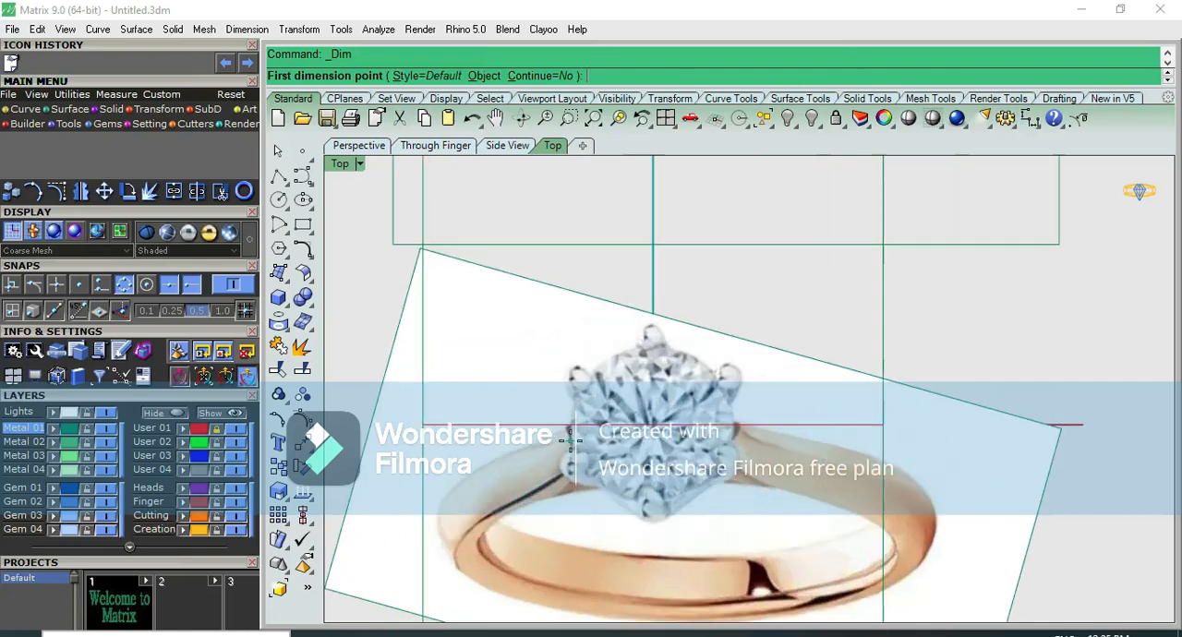
{"action": "left_click", "coordinate": [730, 432]}
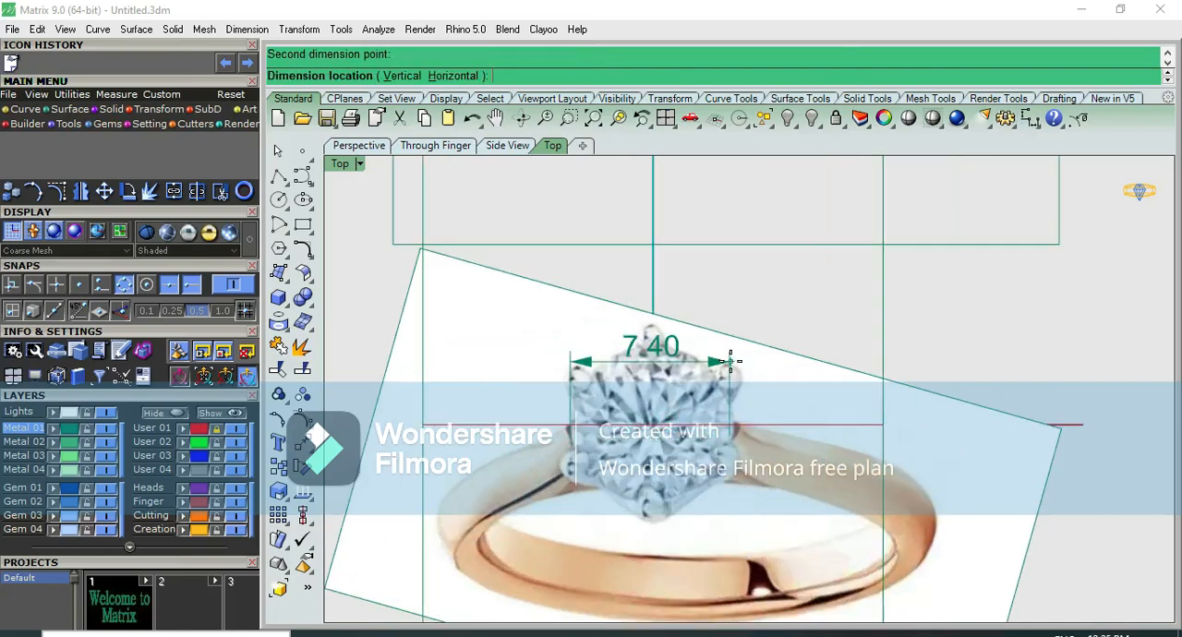
{"action": "key", "text": "Escape"}
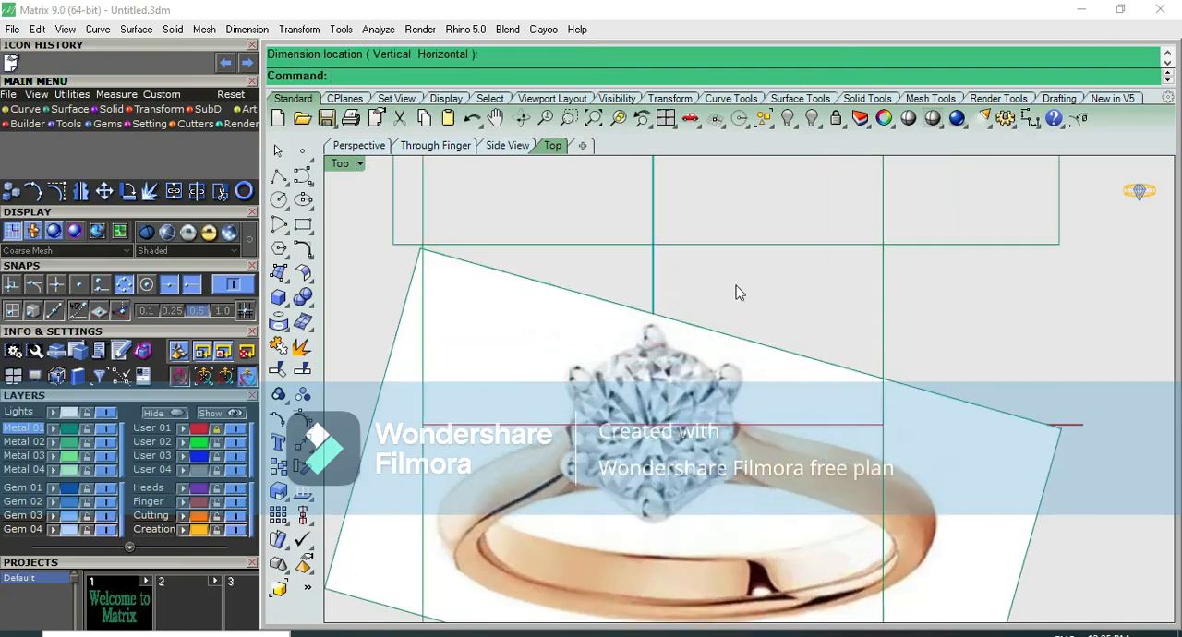
{"action": "scroll", "coordinate": [699, 365], "scroll_direction": "up", "scroll_amount": 1}
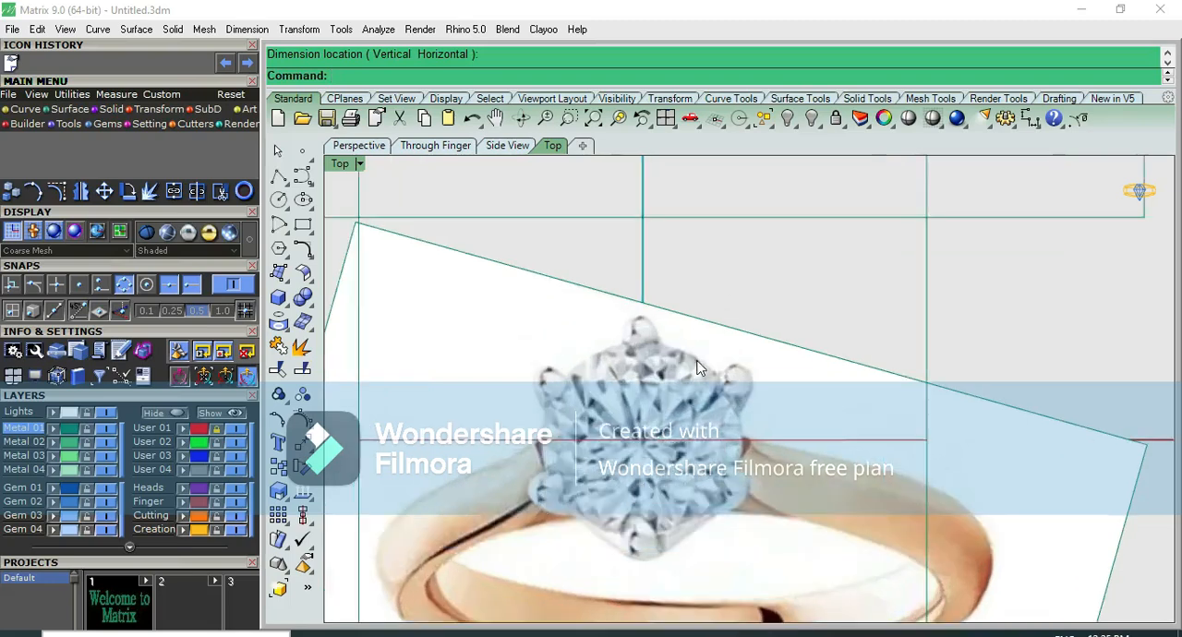
{"action": "scroll", "coordinate": [699, 368], "scroll_direction": "up", "scroll_amount": 1}
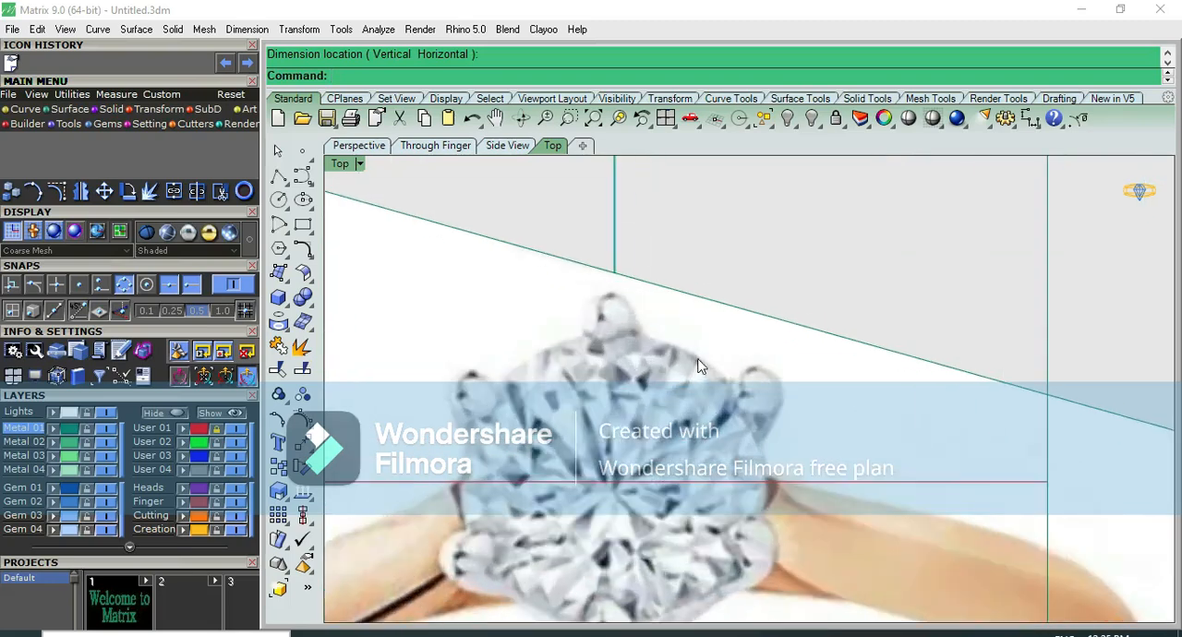
Load a round-cut diamond 7 mm in diameter at the origin, over the centre stone in the reference picture
{"action": "scroll", "coordinate": [675, 319], "scroll_direction": "down", "scroll_amount": 2}
{"action": "key", "text": "F2"}
{"action": "key", "text": "F1"}
{"action": "scroll", "coordinate": [676, 319], "scroll_direction": "up", "scroll_amount": 2}
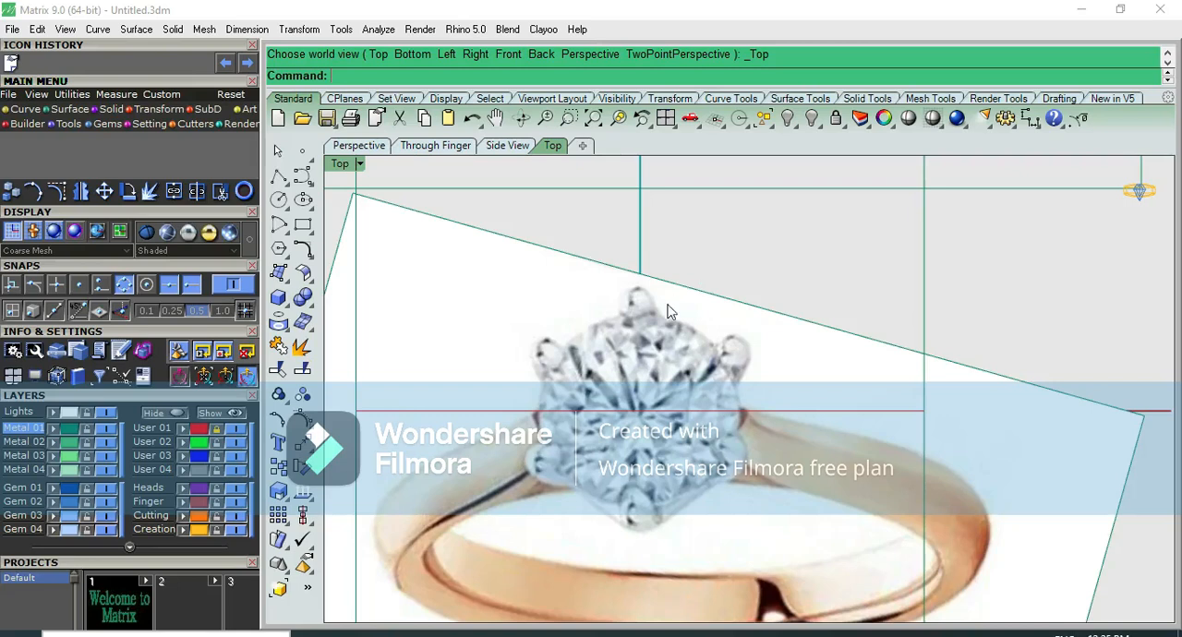
{"action": "scroll", "coordinate": [679, 305], "scroll_direction": "down", "scroll_amount": 2}
{"action": "left_click", "coordinate": [650, 335]}
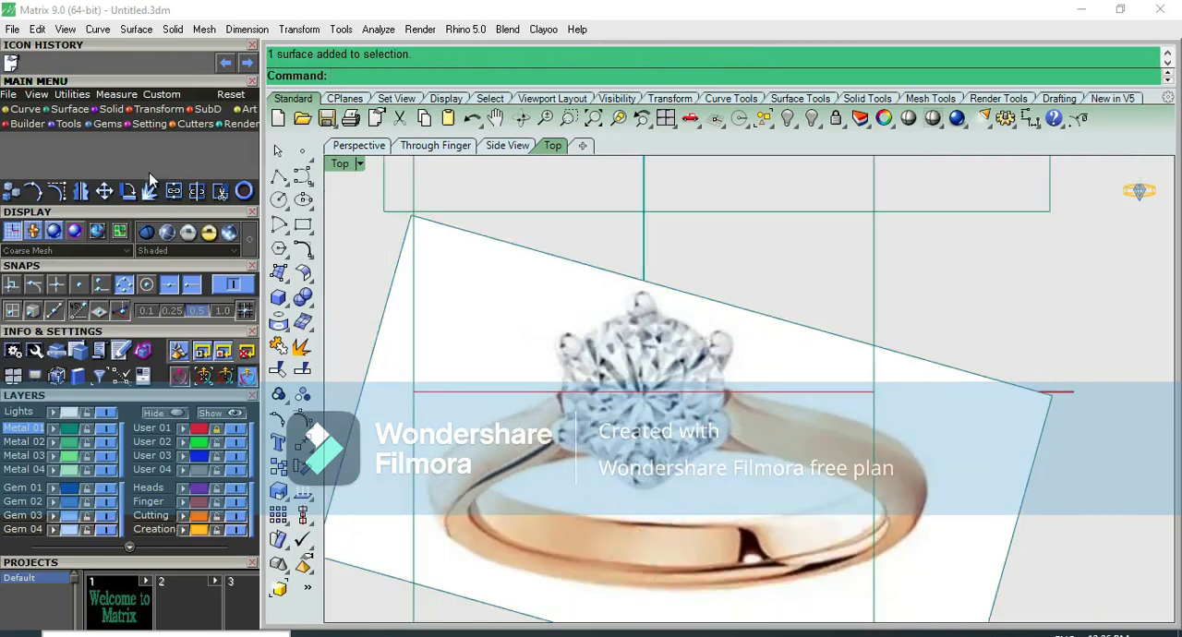
{"action": "left_click", "coordinate": [112, 130]}
{"action": "left_click", "coordinate": [10, 148]}
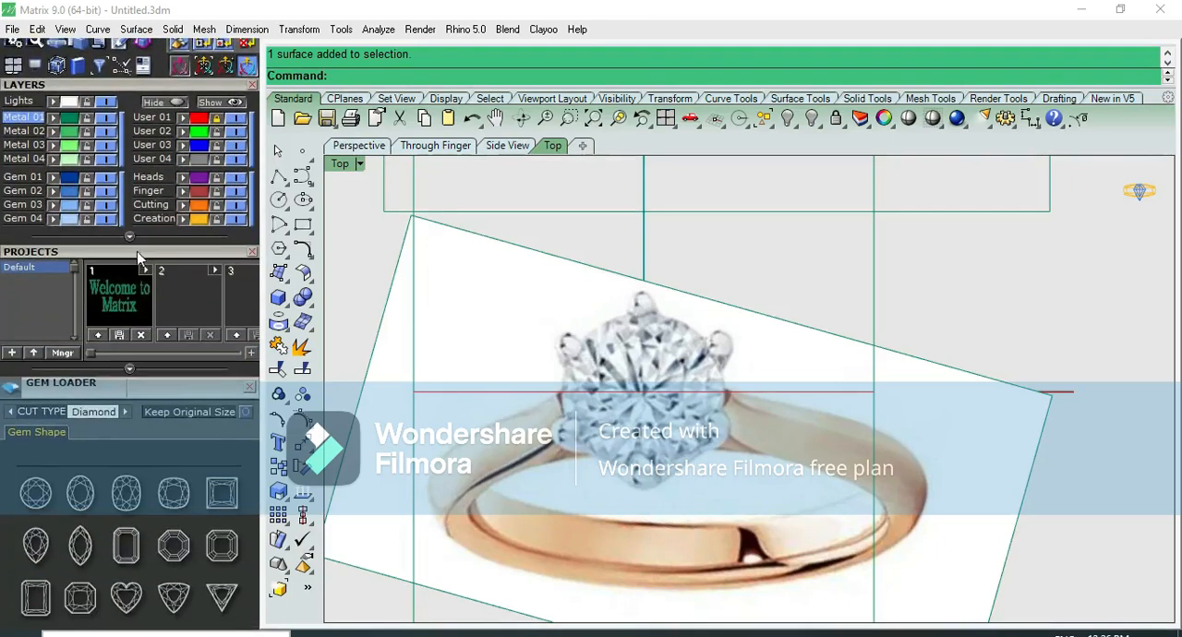
{"action": "left_click", "coordinate": [49, 492]}
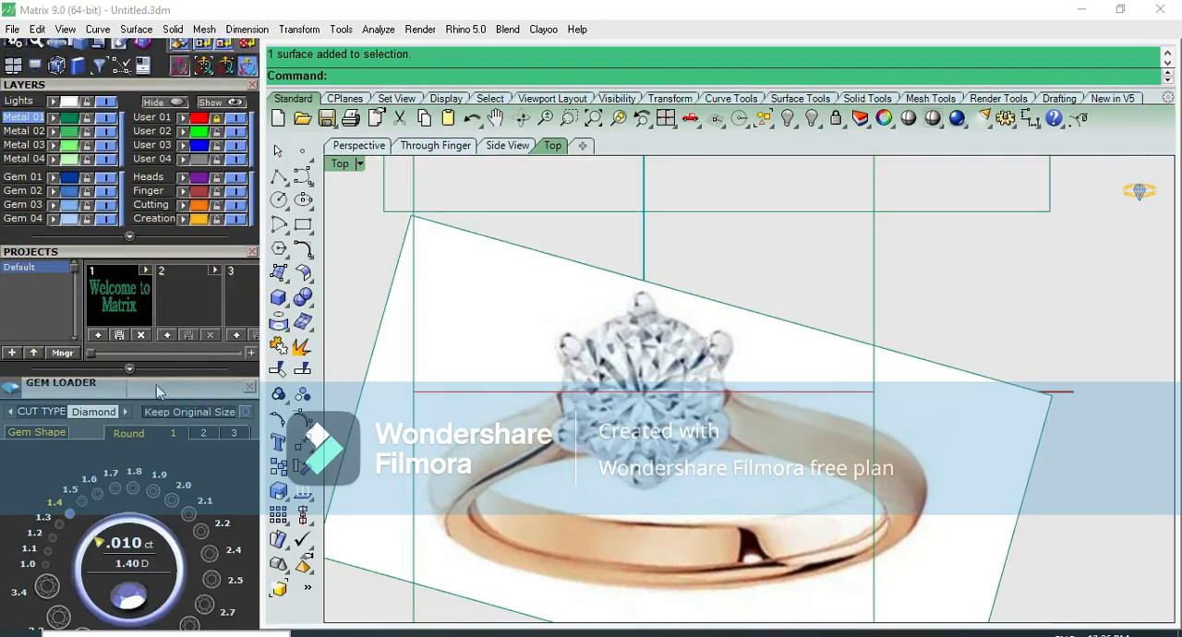
{"action": "left_click", "coordinate": [203, 304]}
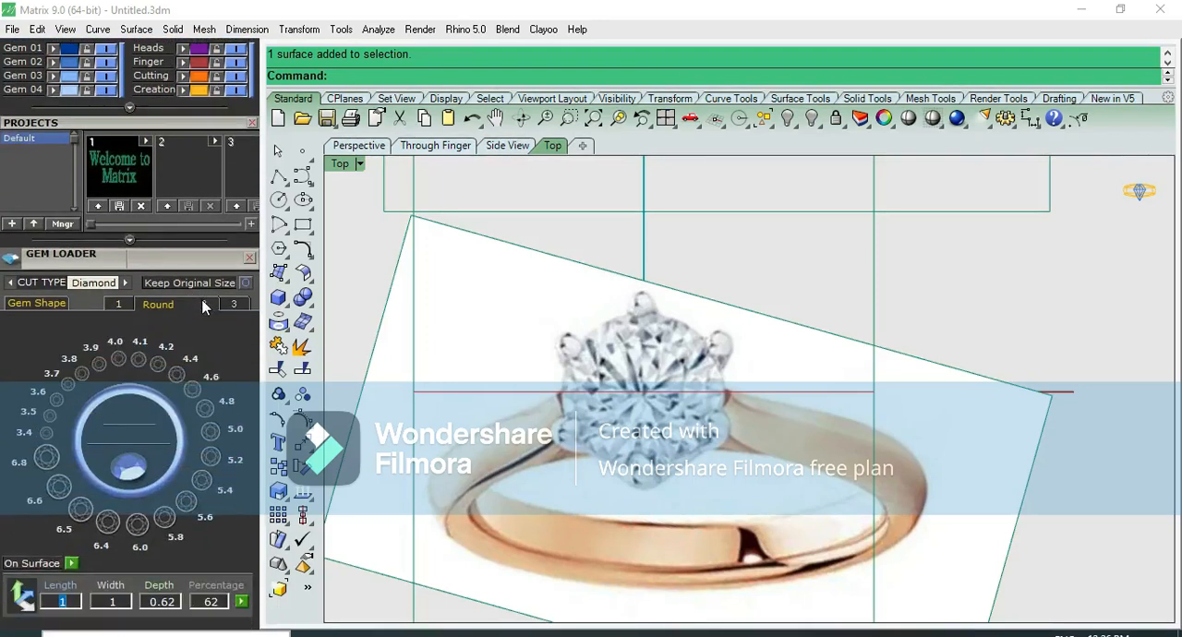
{"action": "left_click", "coordinate": [244, 308]}
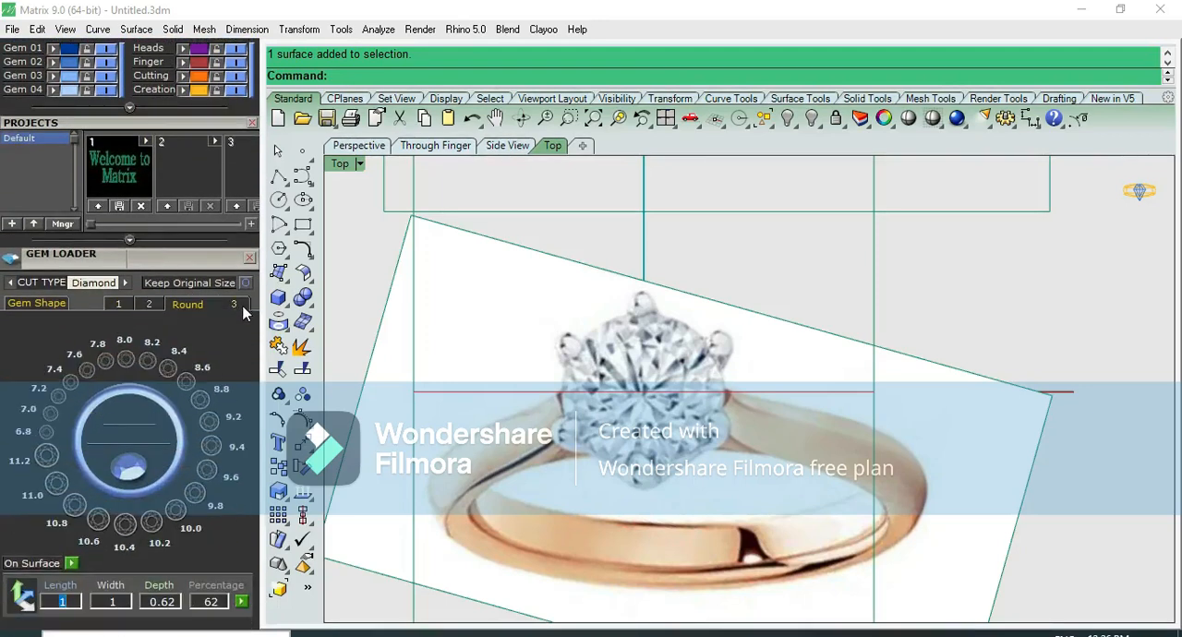
{"action": "left_click", "coordinate": [53, 416]}
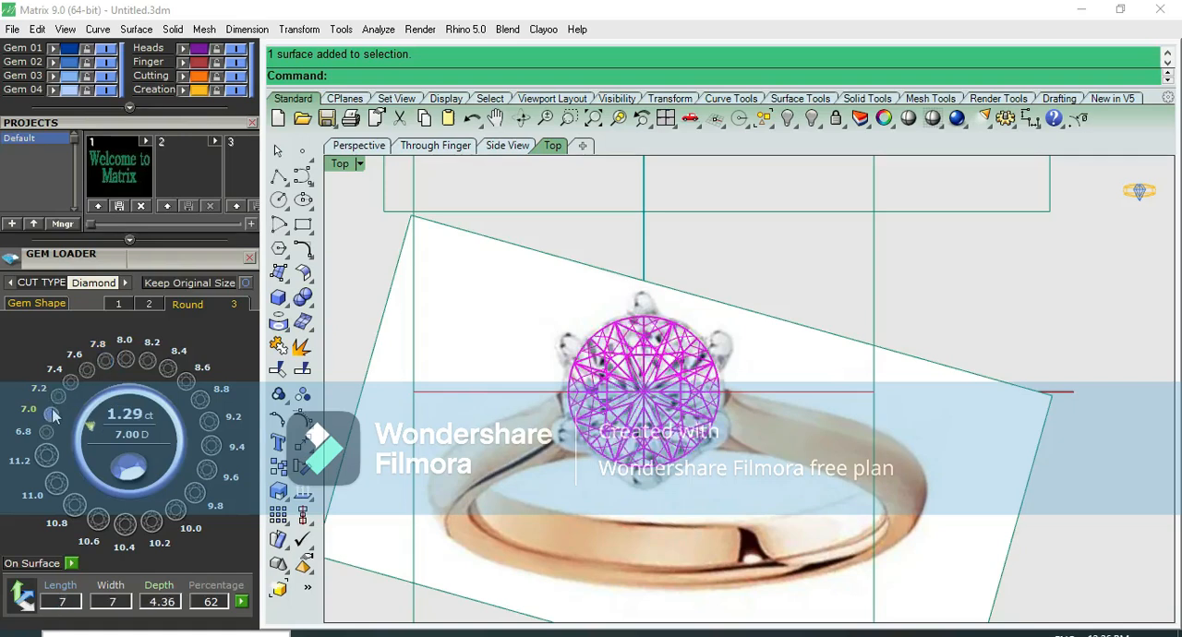
{"action": "left_click", "coordinate": [198, 400]}
Hide the ring reference picture by turning off the Lights layer
{"action": "scroll", "coordinate": [720, 314], "scroll_direction": "down", "scroll_amount": 3}
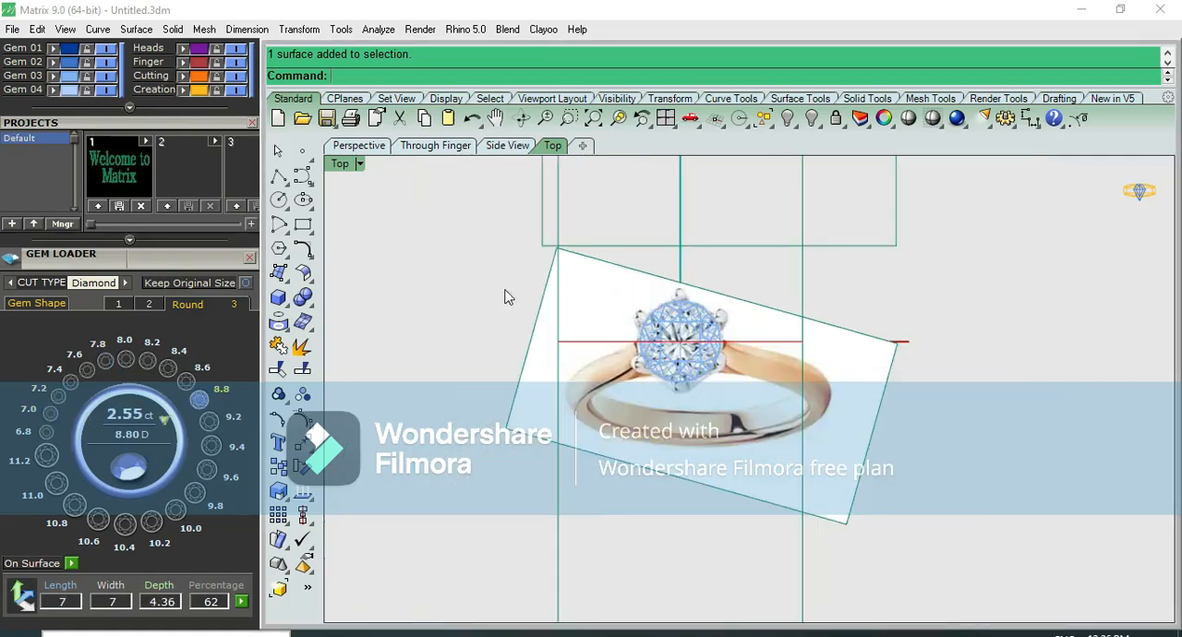
{"action": "left_click", "coordinate": [591, 288]}
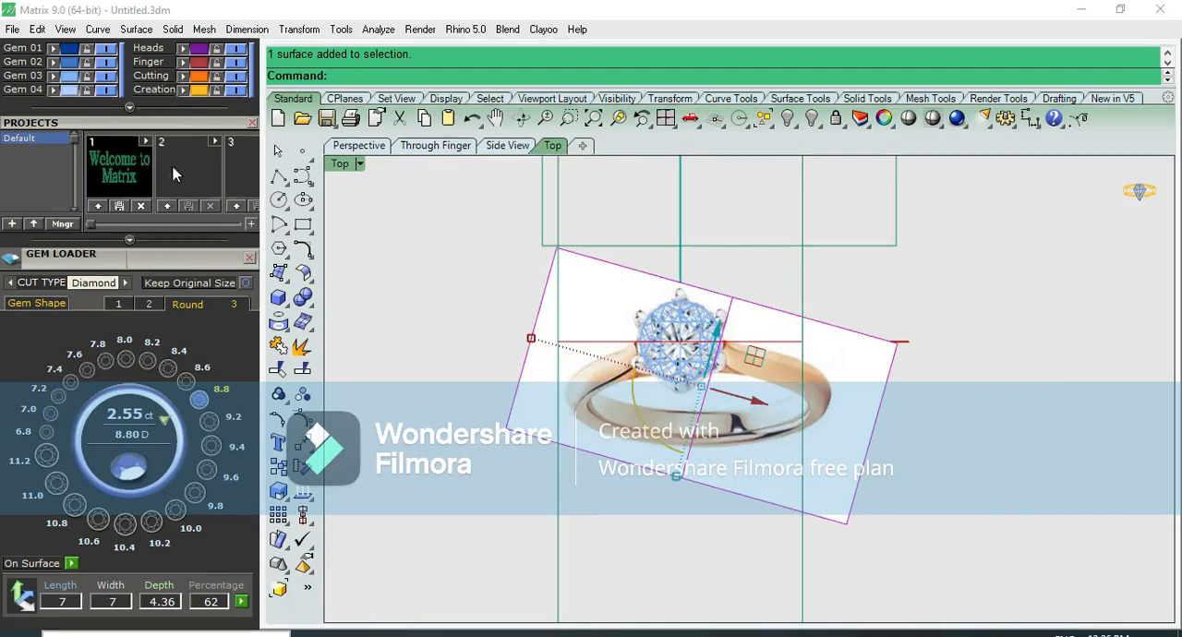
{"action": "left_click_drag", "start_coordinate": [170, 123], "coordinate": [199, 339]}
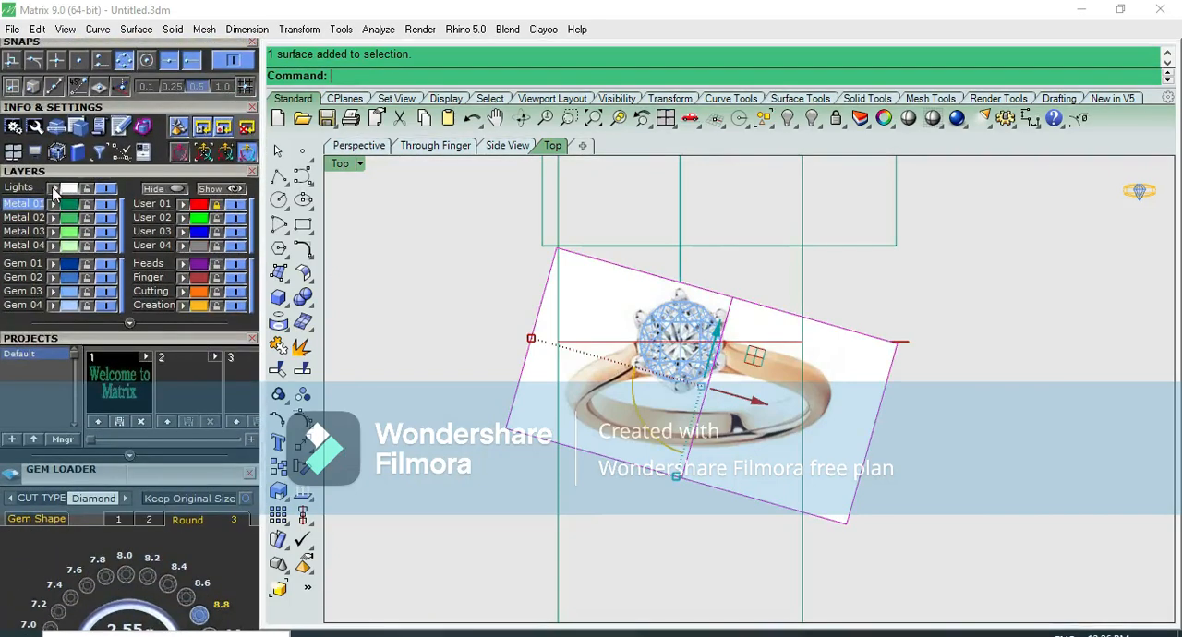
{"action": "left_click", "coordinate": [111, 188]}
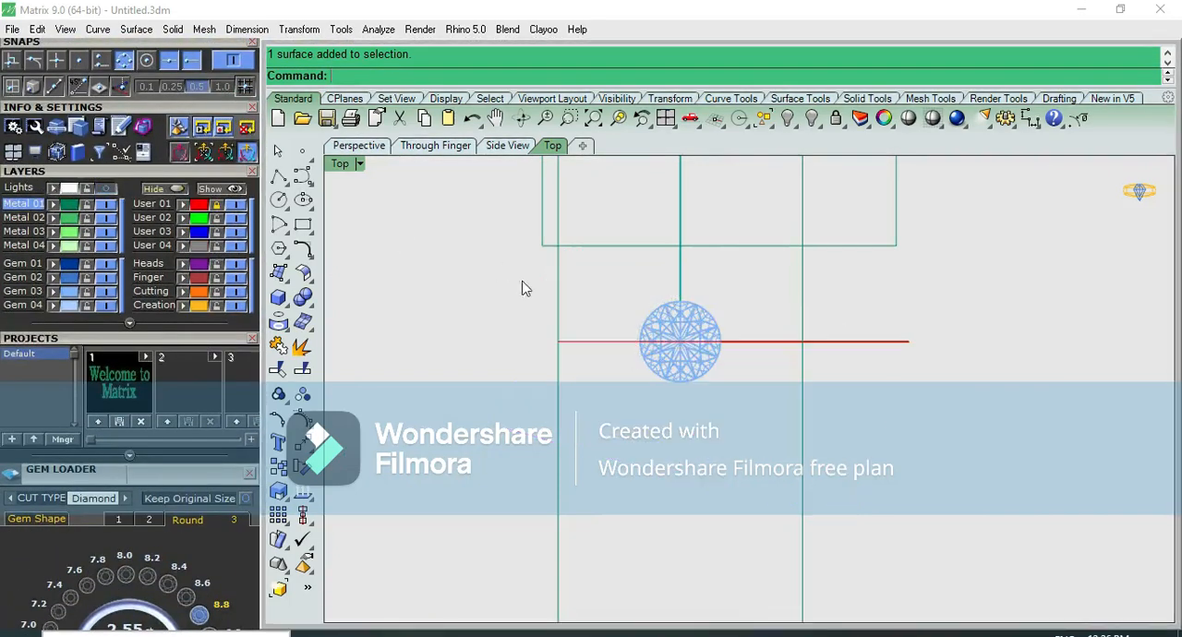
In the Front view, draw a prong polyline straight down past the stone's right girdle edge, running diagonally to the centre axis below the culet
{"action": "scroll", "coordinate": [717, 321], "scroll_direction": "up", "scroll_amount": 4}
{"action": "key", "text": "ctrl+F2"}
{"action": "scroll", "coordinate": [718, 419], "scroll_direction": "up", "scroll_amount": 6}
{"action": "scroll", "coordinate": [718, 449], "scroll_direction": "down", "scroll_amount": 4}
{"action": "key", "text": "ctrl+F1"}
{"action": "key", "text": "ctrl+F2"}
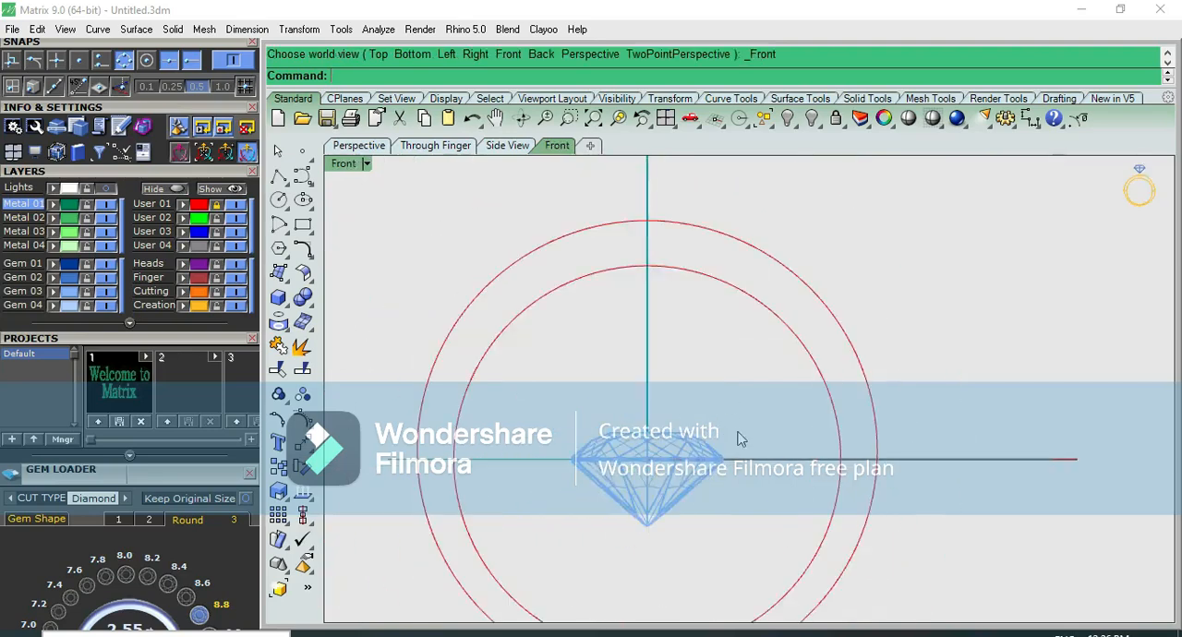
{"action": "scroll", "coordinate": [702, 367], "scroll_direction": "down", "scroll_amount": 2}
{"action": "left_click", "coordinate": [279, 179]}
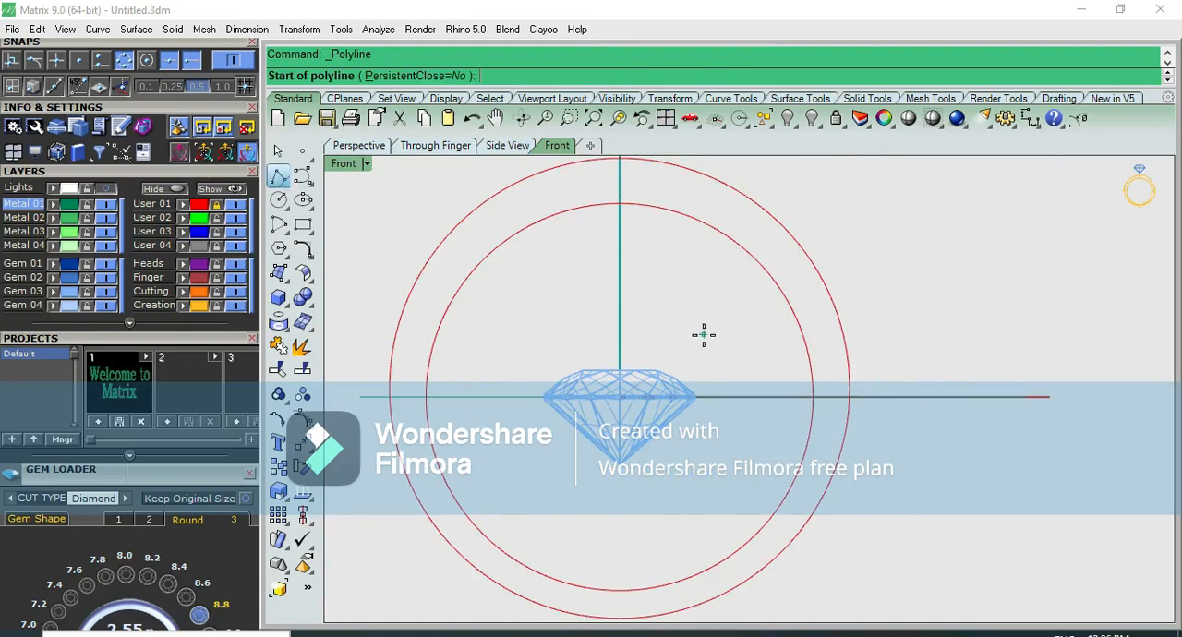
{"action": "left_click", "coordinate": [700, 333]}
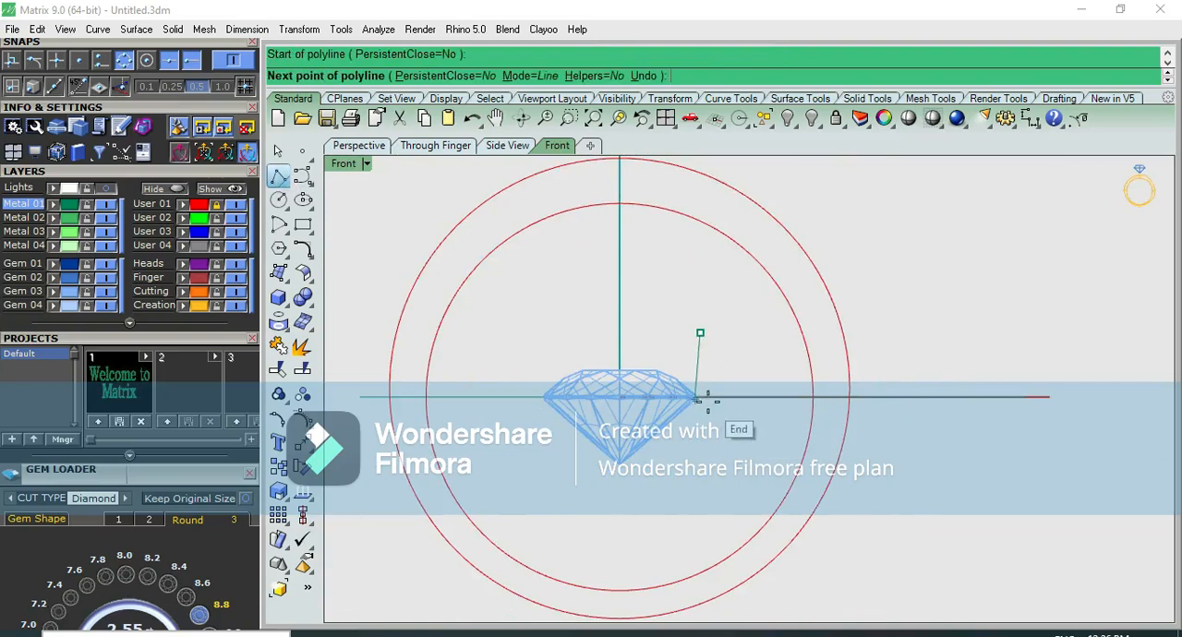
{"action": "scroll", "coordinate": [706, 397], "scroll_direction": "up", "scroll_amount": 2}
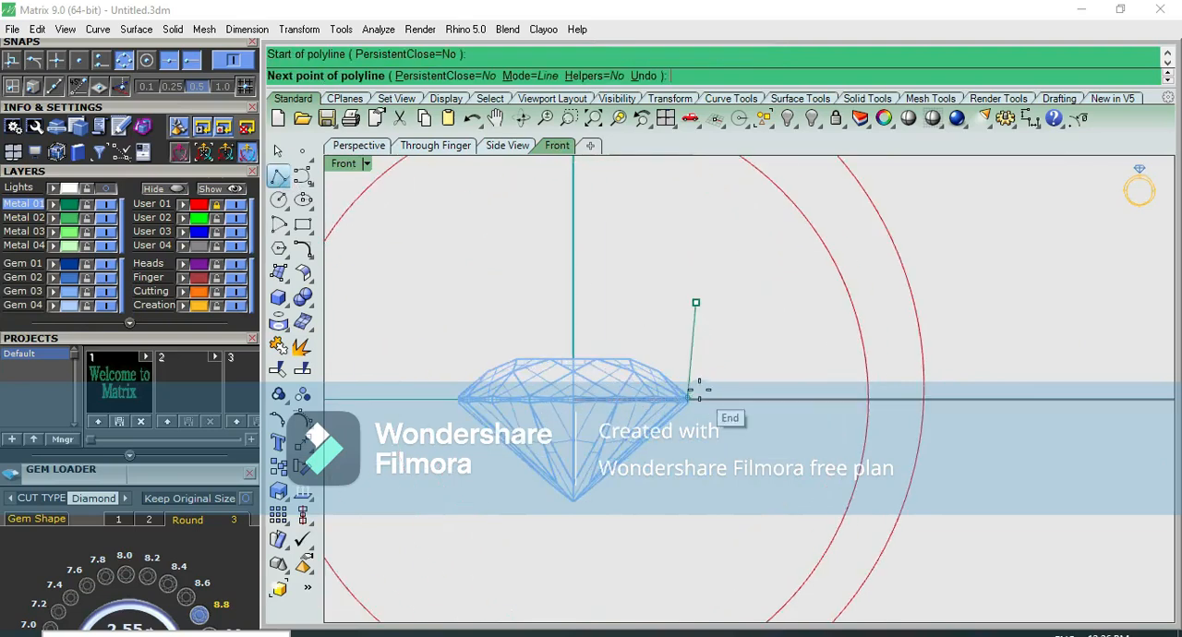
{"action": "left_click", "coordinate": [696, 372]}
{"action": "scroll", "coordinate": [701, 404], "scroll_direction": "up", "scroll_amount": 2}
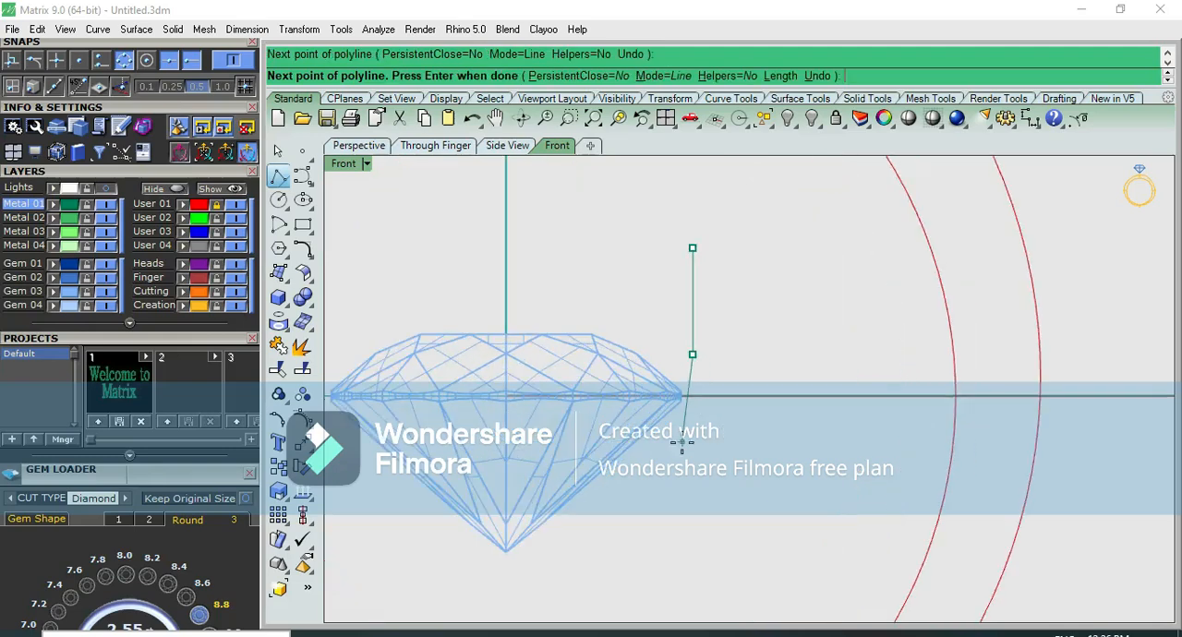
{"action": "left_click", "coordinate": [693, 411]}
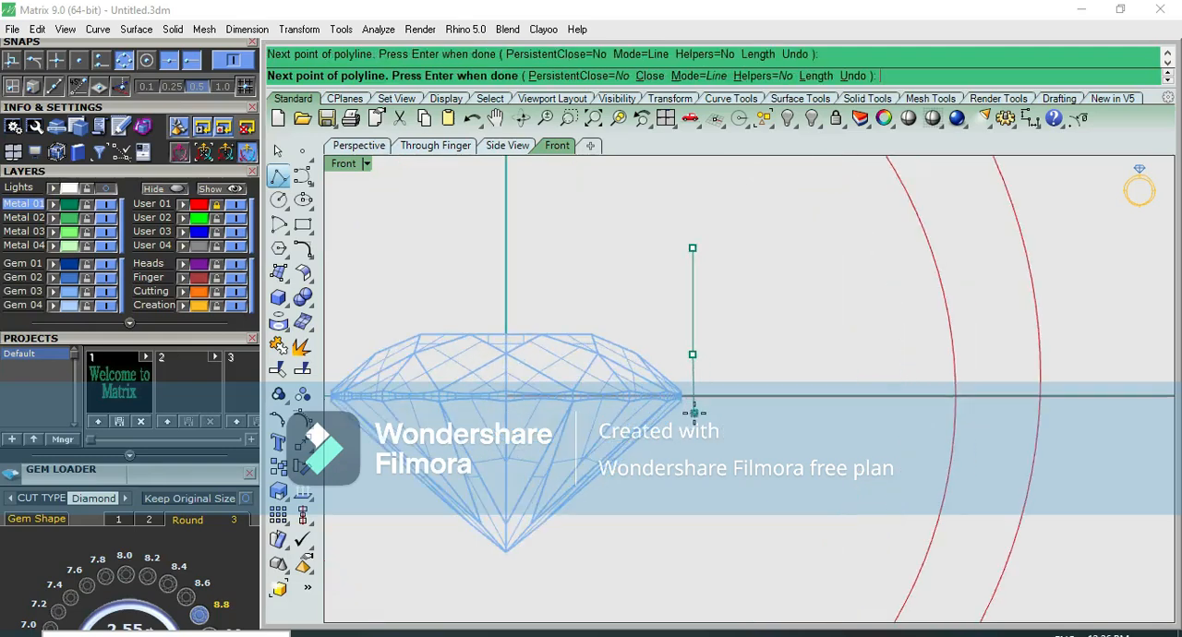
{"action": "scroll", "coordinate": [538, 567], "scroll_direction": "down", "scroll_amount": 3}
{"action": "left_click", "coordinate": [527, 606]}
{"action": "right_click", "coordinate": [528, 609]}
Draw a vertical centre line from its midpoint at the origin, ending below the foot of the prong polyline
{"action": "right_click_drag", "start_coordinate": [611, 533], "coordinate": [624, 438]}
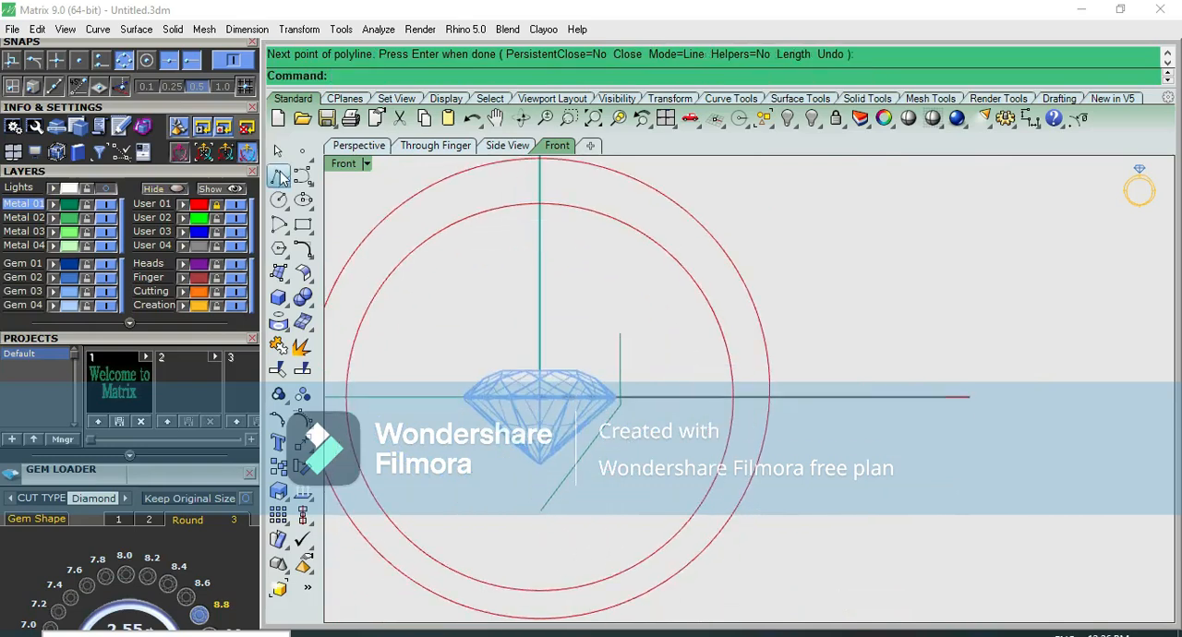
{"action": "left_click", "coordinate": [279, 177]}
{"action": "left_click", "coordinate": [349, 182]}
{"action": "type", "text": "0"}
{"action": "key", "text": "Return"}
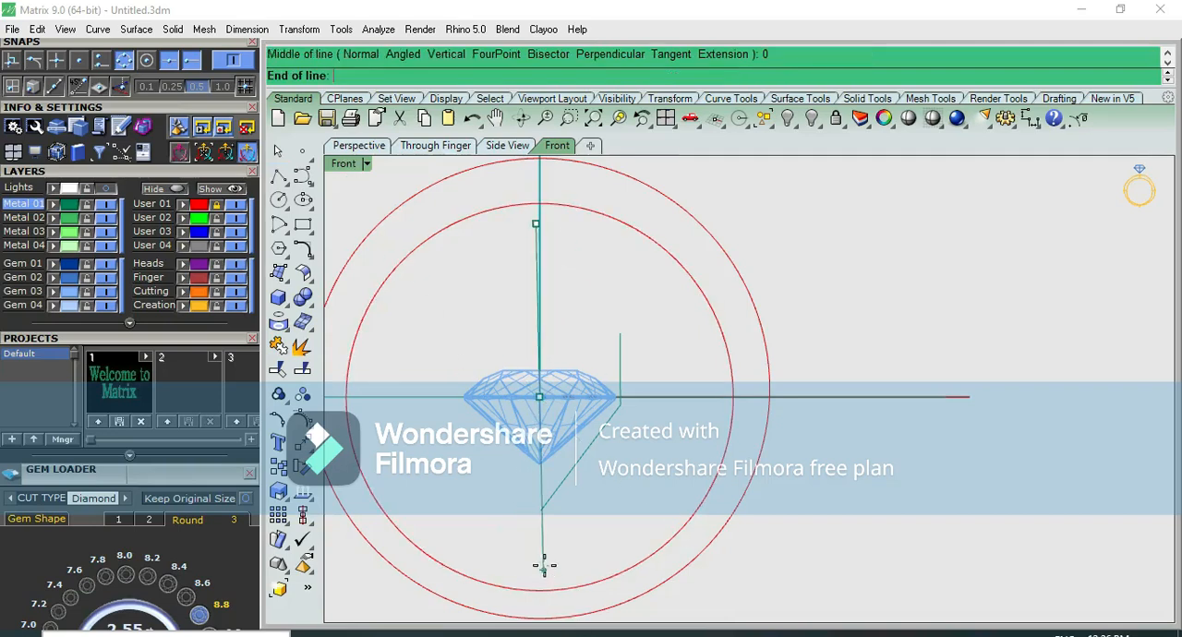
{"action": "left_click", "coordinate": [543, 564]}
Shift the upper points of the prong polyline inward so its upright part meets the stone's girdle edge
{"action": "left_click", "coordinate": [565, 474]}
{"action": "scroll", "coordinate": [620, 404], "scroll_direction": "up", "scroll_amount": 6}
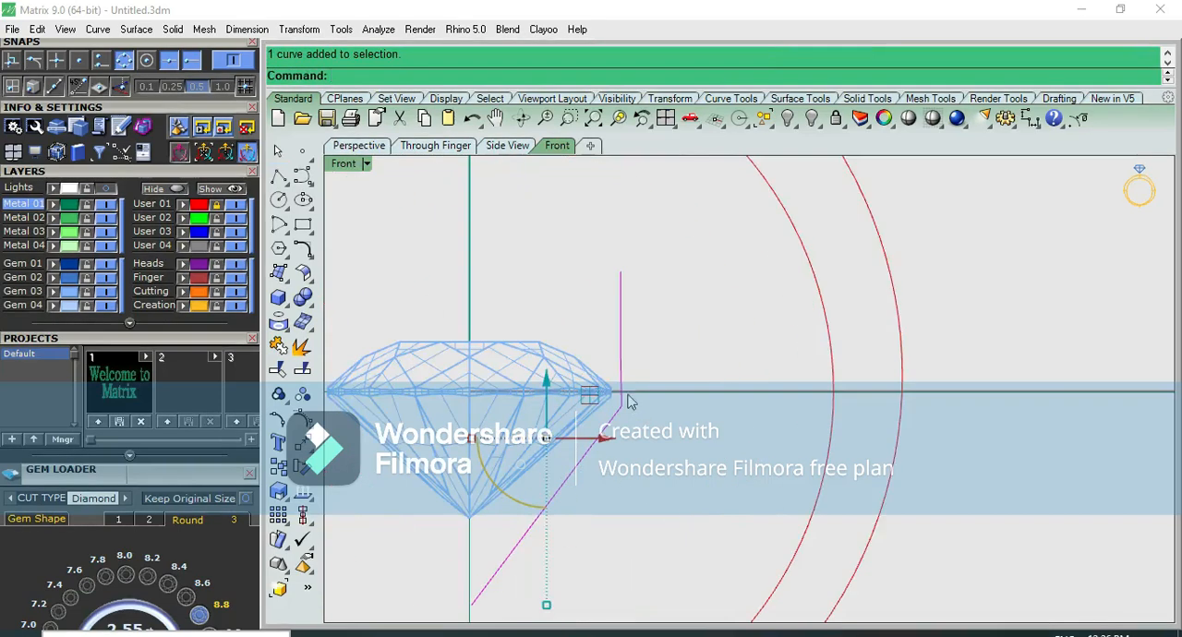
{"action": "right_click_drag", "start_coordinate": [635, 367], "coordinate": [624, 397]}
{"action": "left_click_drag", "start_coordinate": [580, 276], "coordinate": [631, 460]}
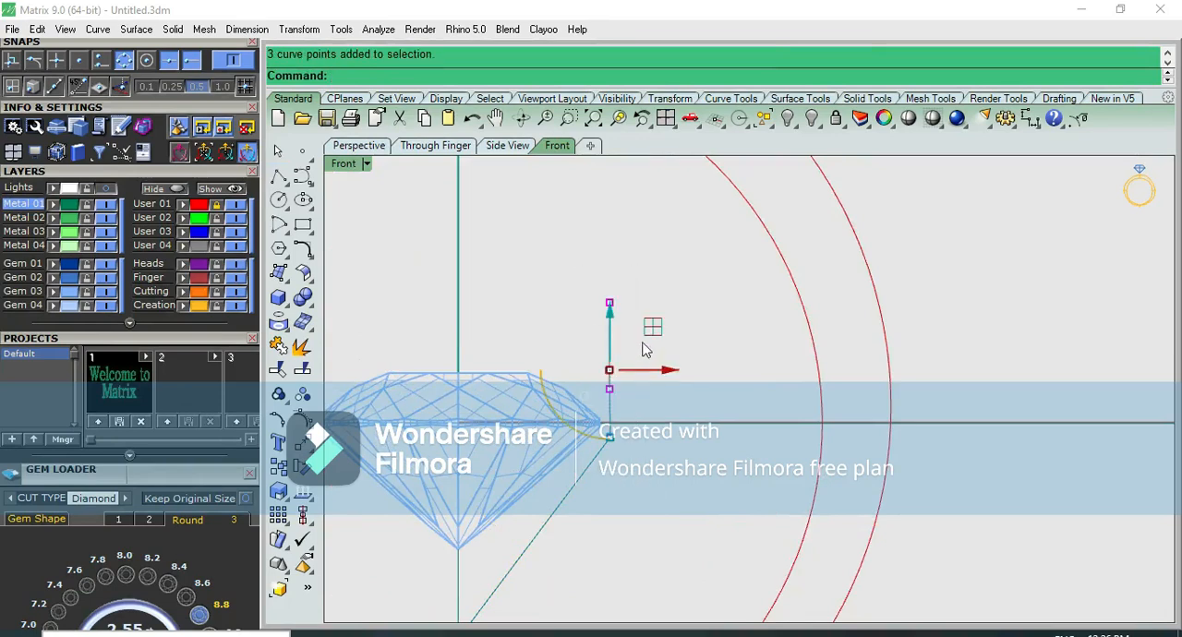
{"action": "left_click_drag", "start_coordinate": [649, 335], "coordinate": [640, 334]}
{"action": "scroll", "coordinate": [669, 354], "scroll_direction": "down", "scroll_amount": 3}
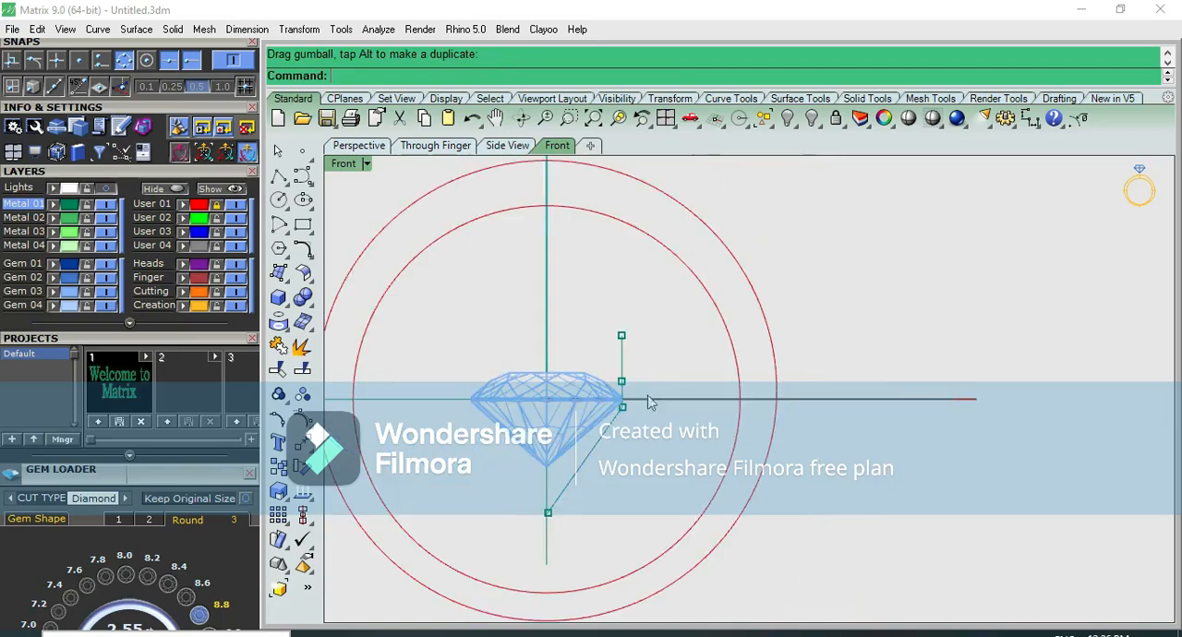
Rebuild the prong polyline with a point count of 7 and degree 3, deleting the input
{"action": "left_click", "coordinate": [614, 441]}
{"action": "type", "text": "Rebuild"}
{"action": "key", "text": "Return"}
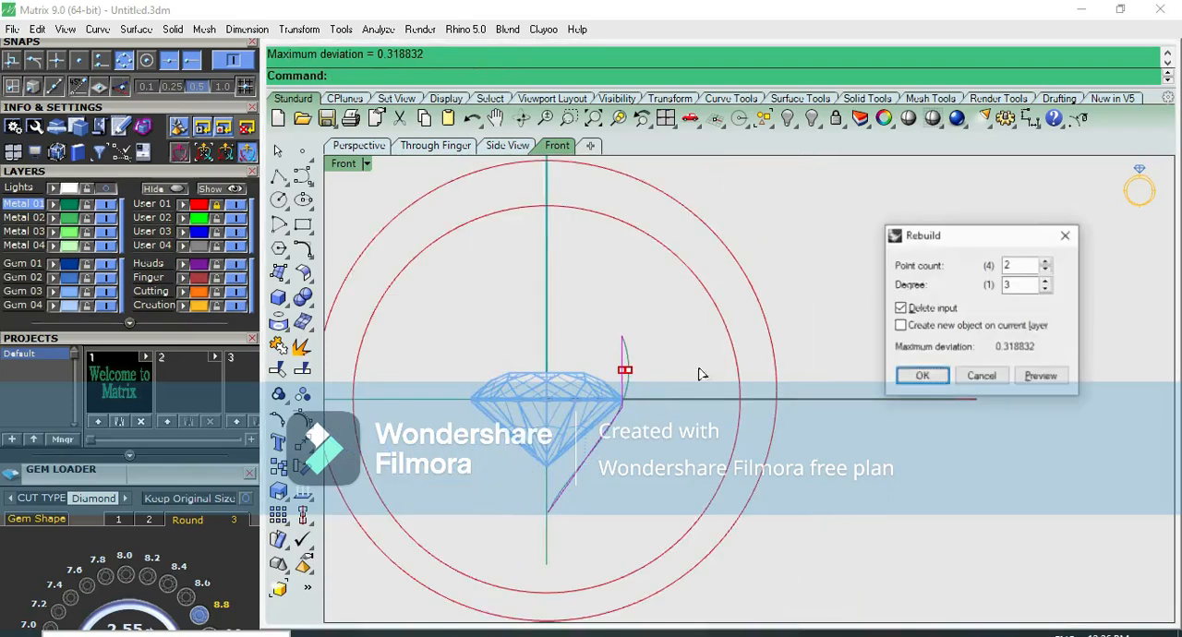
{"action": "left_click", "coordinate": [1046, 262]}
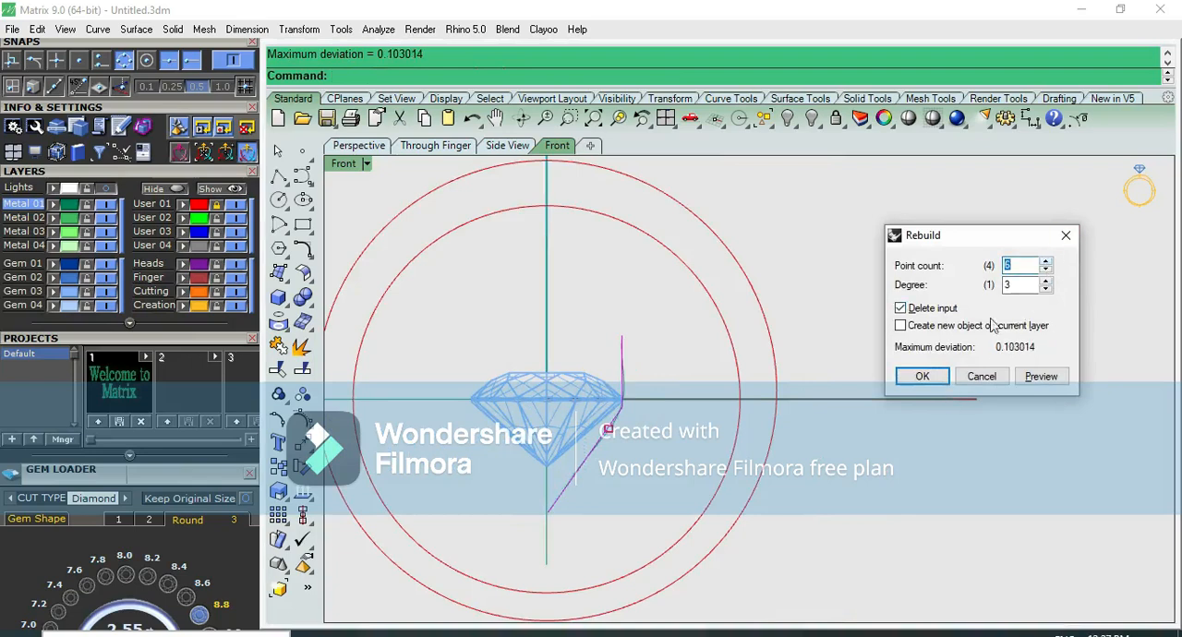
{"action": "left_click", "coordinate": [921, 376]}
Move the rebuilt curve's second point down and fourth point up close to the girdle, tightening the bend beside the stone
{"action": "key", "text": "F10"}
{"action": "scroll", "coordinate": [636, 401], "scroll_direction": "up", "scroll_amount": 3}
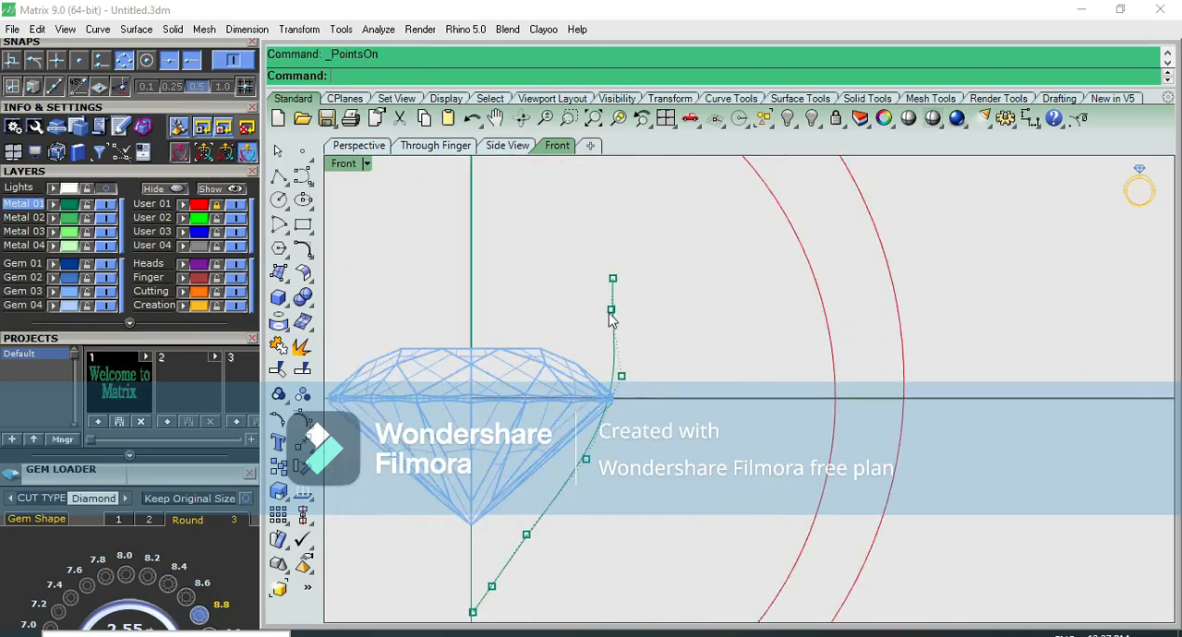
{"action": "left_click_drag", "start_coordinate": [621, 316], "coordinate": [627, 326]}
{"action": "left_click_drag", "start_coordinate": [611, 254], "coordinate": [612, 317]}
{"action": "left_click", "coordinate": [587, 461]}
{"action": "left_click_drag", "start_coordinate": [627, 415], "coordinate": [654, 364]}
{"action": "left_click", "coordinate": [622, 374]}
{"action": "left_click", "coordinate": [678, 333]}
{"action": "scroll", "coordinate": [628, 364], "scroll_direction": "up", "scroll_amount": 8}
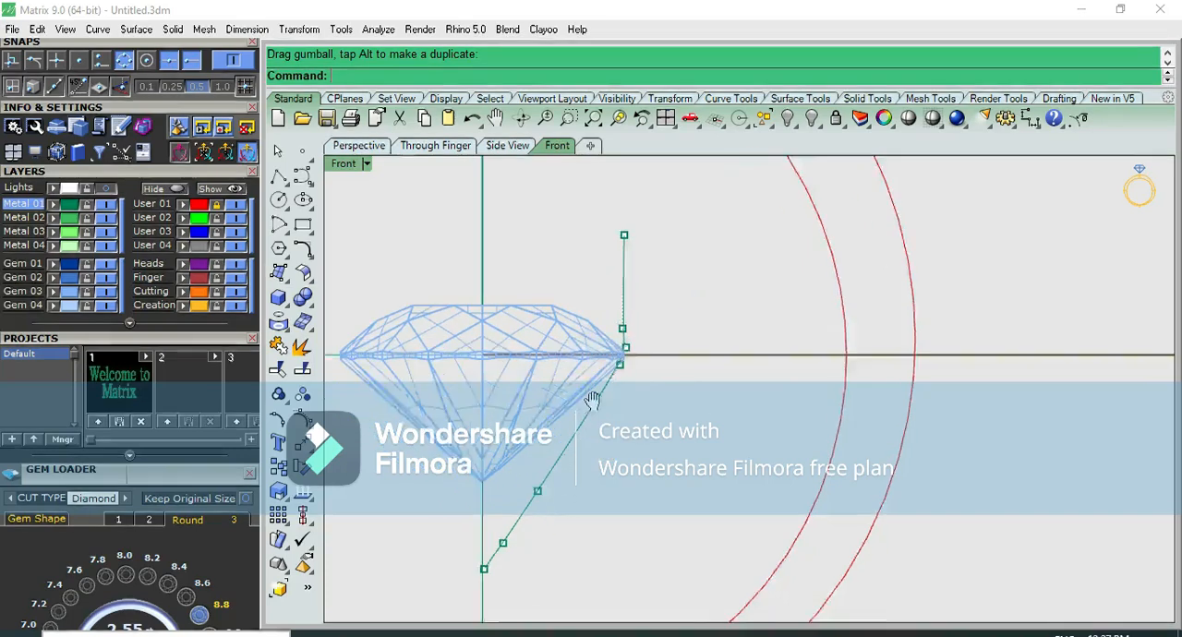
Nudge the prong curve's upper control points sideways until the upright part stands nearly straight and touches the stone's girdle
{"action": "right_click_drag", "start_coordinate": [596, 372], "coordinate": [607, 507]}
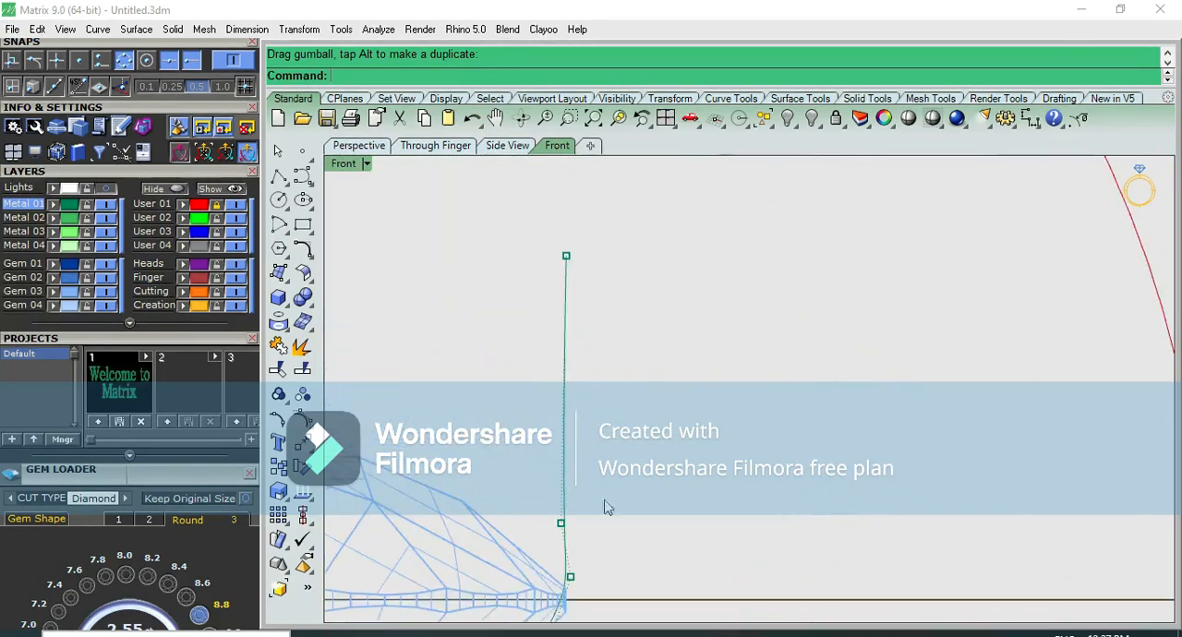
{"action": "left_click_drag", "start_coordinate": [513, 222], "coordinate": [596, 556]}
{"action": "left_click_drag", "start_coordinate": [624, 399], "coordinate": [671, 397]}
{"action": "scroll", "coordinate": [673, 399], "scroll_direction": "down", "scroll_amount": 3}
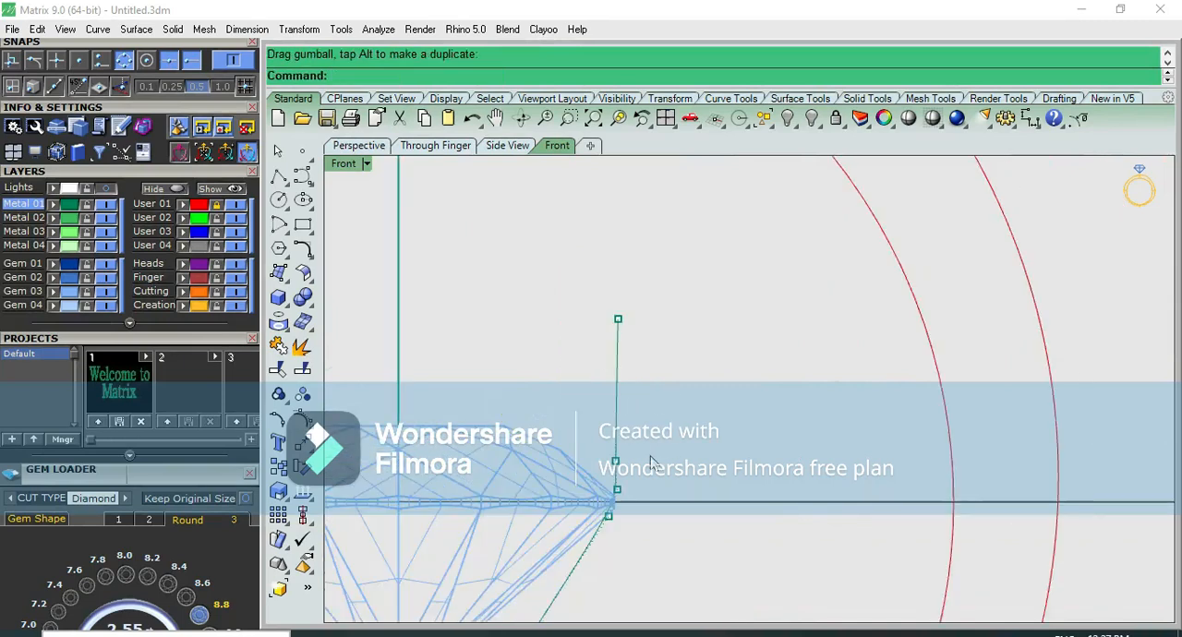
{"action": "left_click_drag", "start_coordinate": [576, 281], "coordinate": [649, 586]}
{"action": "scroll", "coordinate": [655, 444], "scroll_direction": "up", "scroll_amount": 2}
{"action": "left_click_drag", "start_coordinate": [652, 407], "coordinate": [659, 407]}
{"action": "left_click", "coordinate": [682, 362]}
{"action": "left_click_drag", "start_coordinate": [578, 210], "coordinate": [680, 561]}
{"action": "left_click_drag", "start_coordinate": [604, 340], "coordinate": [598, 353]}
{"action": "left_click", "coordinate": [714, 335]}
{"action": "left_click_drag", "start_coordinate": [585, 226], "coordinate": [674, 559]}
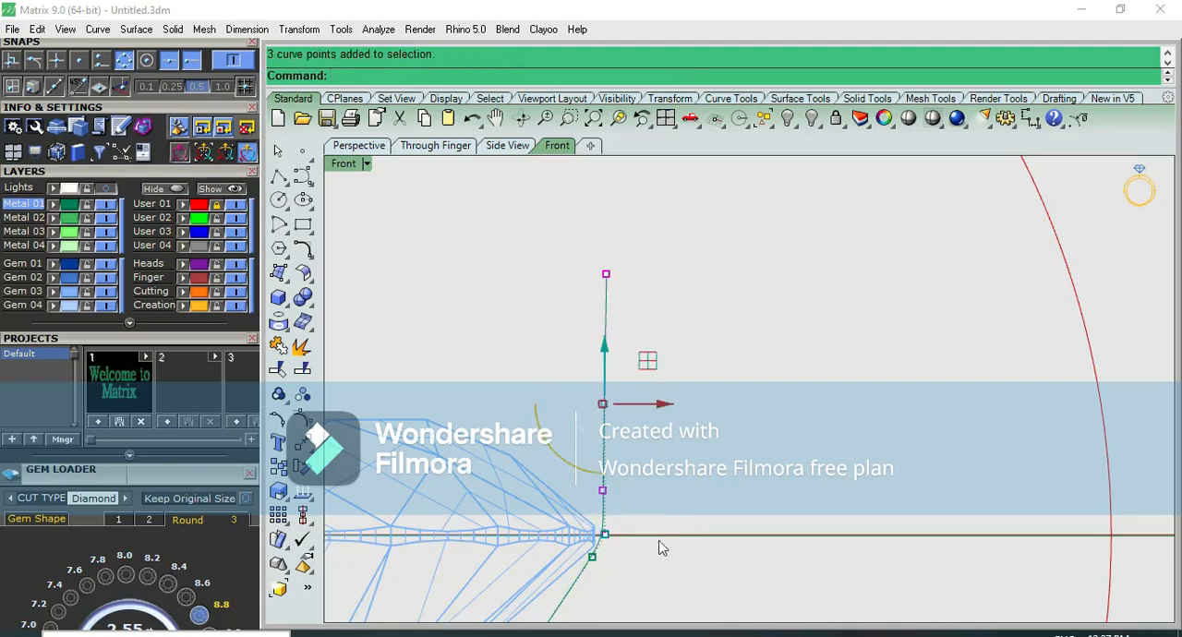
{"action": "left_click_drag", "start_coordinate": [664, 405], "coordinate": [655, 404]}
{"action": "left_click", "coordinate": [699, 399]}
{"action": "scroll", "coordinate": [722, 422], "scroll_direction": "down", "scroll_amount": 6}
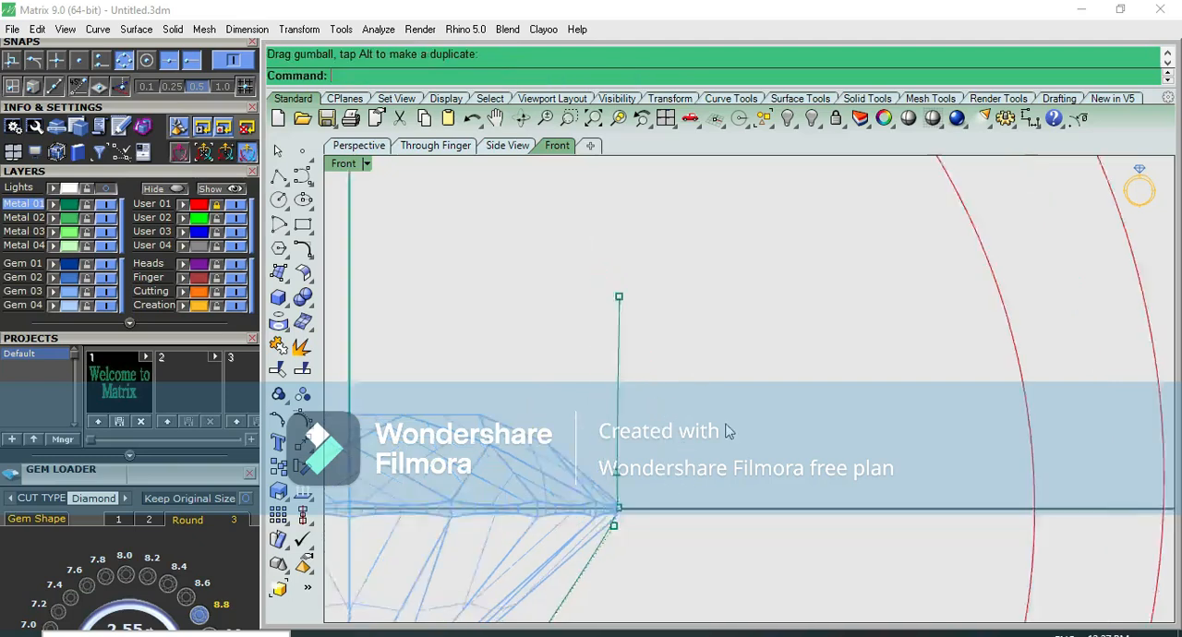
{"action": "scroll", "coordinate": [731, 531], "scroll_direction": "down", "scroll_amount": 5}
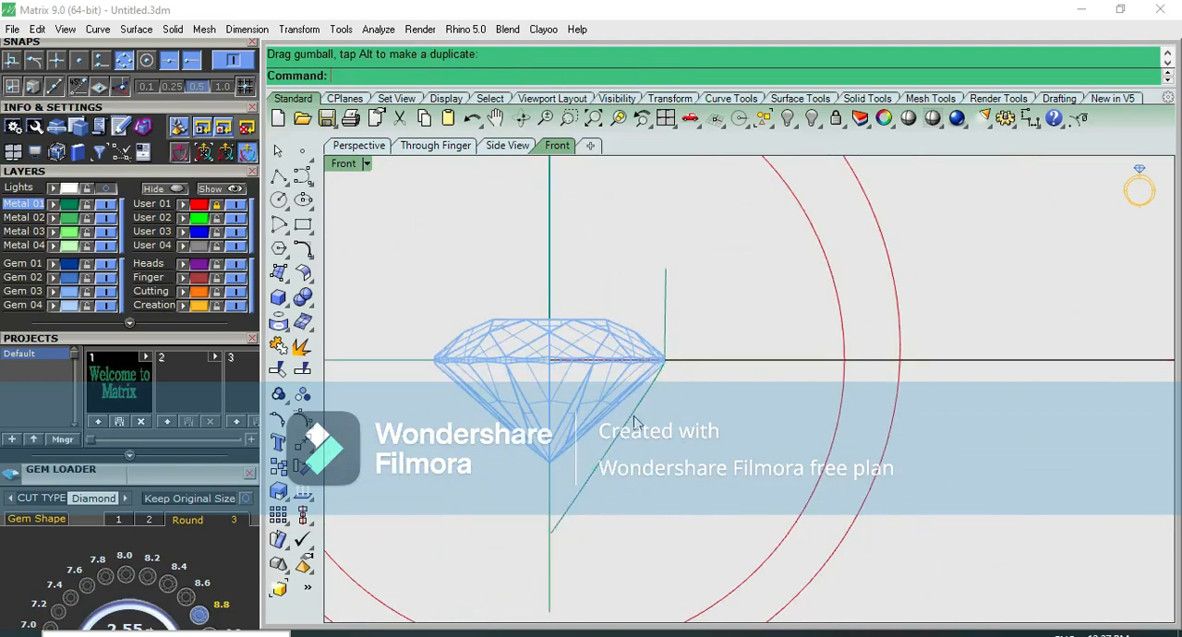
Offset the prong curve 1 mm outward, away from the stone
{"action": "left_click", "coordinate": [634, 422]}
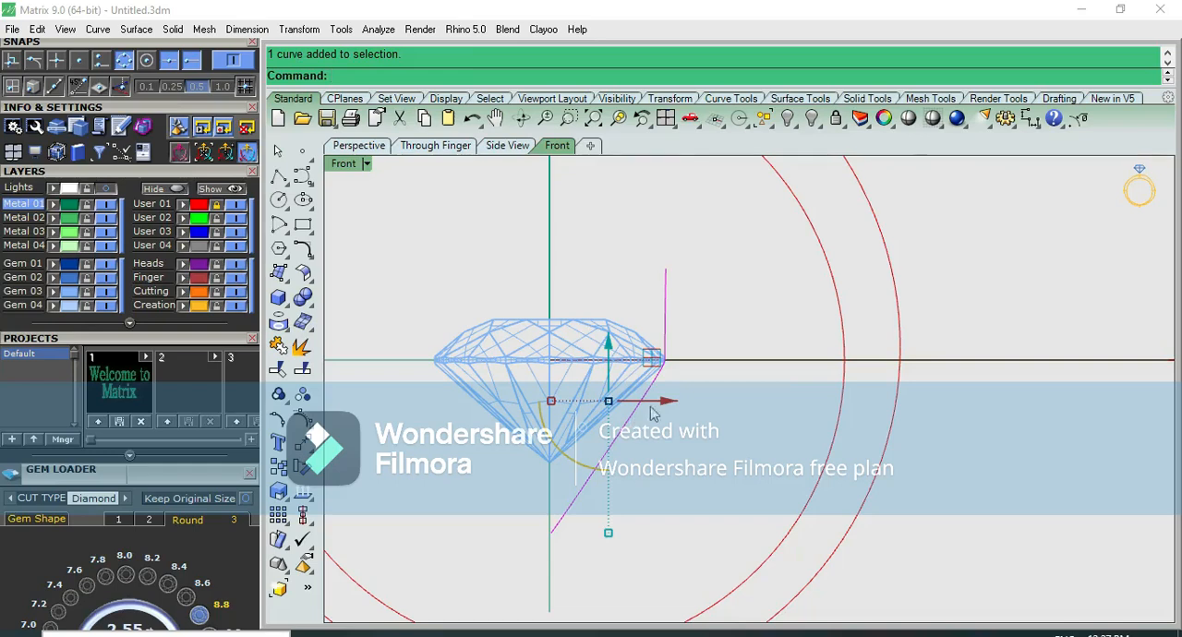
{"action": "scroll", "coordinate": [651, 413], "scroll_direction": "up", "scroll_amount": 2}
{"action": "left_click", "coordinate": [718, 397]}
{"action": "left_click", "coordinate": [636, 394]}
{"action": "right_click_drag", "start_coordinate": [707, 373], "coordinate": [673, 471]}
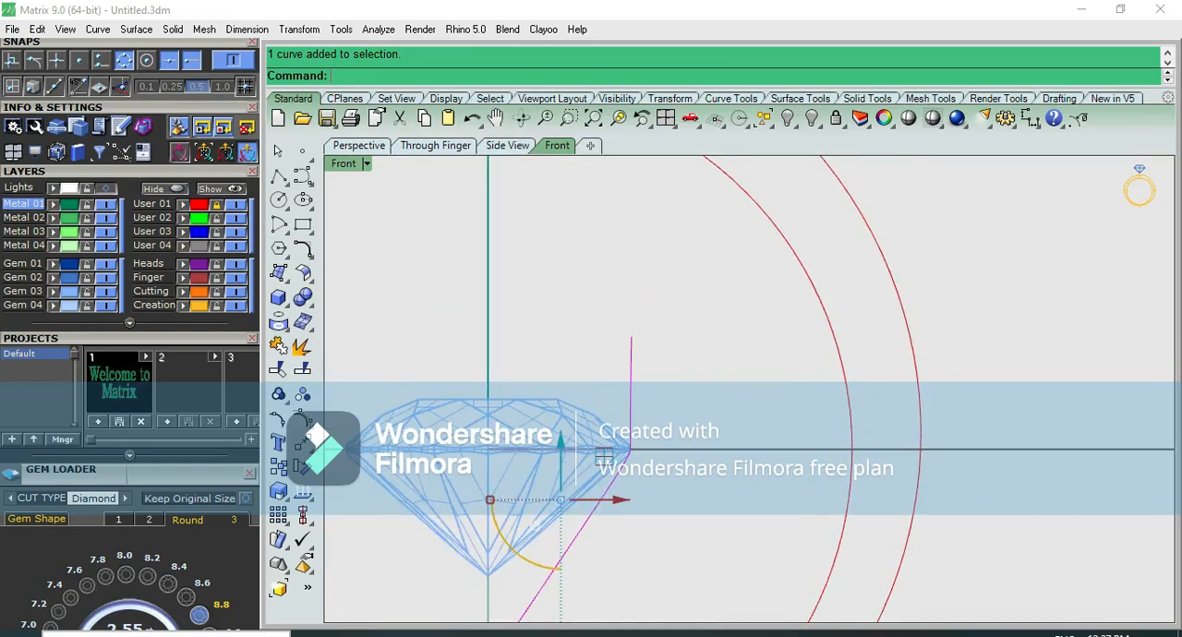
{"action": "key", "text": "Return"}
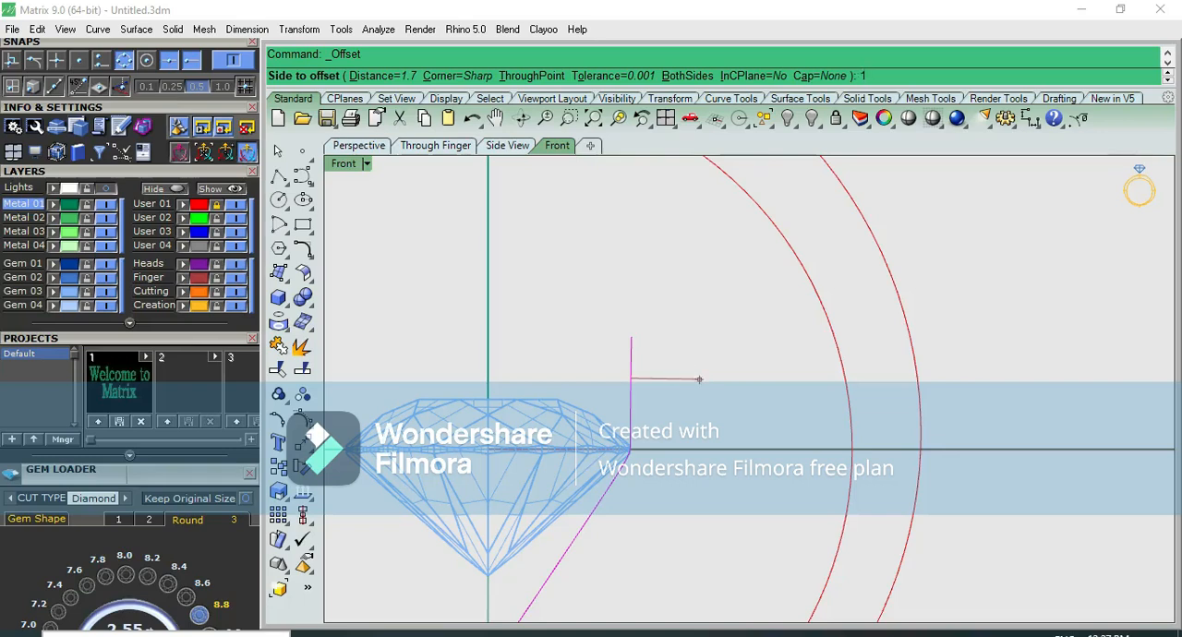
{"action": "left_click", "coordinate": [689, 380]}
Rebuild the outer offset prong curve to seven control points and dismiss the broken-history notice
{"action": "right_click_drag", "start_coordinate": [731, 403], "coordinate": [714, 321]}
{"action": "key", "text": "Escape"}
{"action": "left_click", "coordinate": [634, 440]}
{"action": "key", "text": "F10"}
{"action": "key", "text": "Escape"}
{"action": "left_click", "coordinate": [644, 418]}
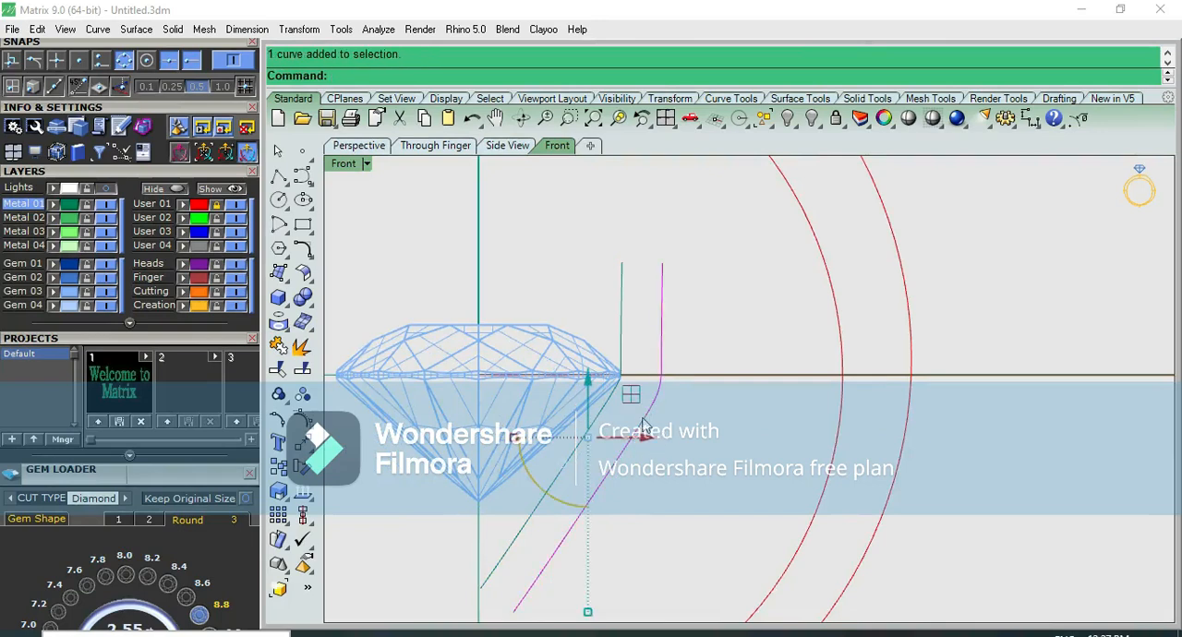
{"action": "type", "text": "rebuild"}
{"action": "key", "text": "Return"}
{"action": "left_click", "coordinate": [921, 375]}
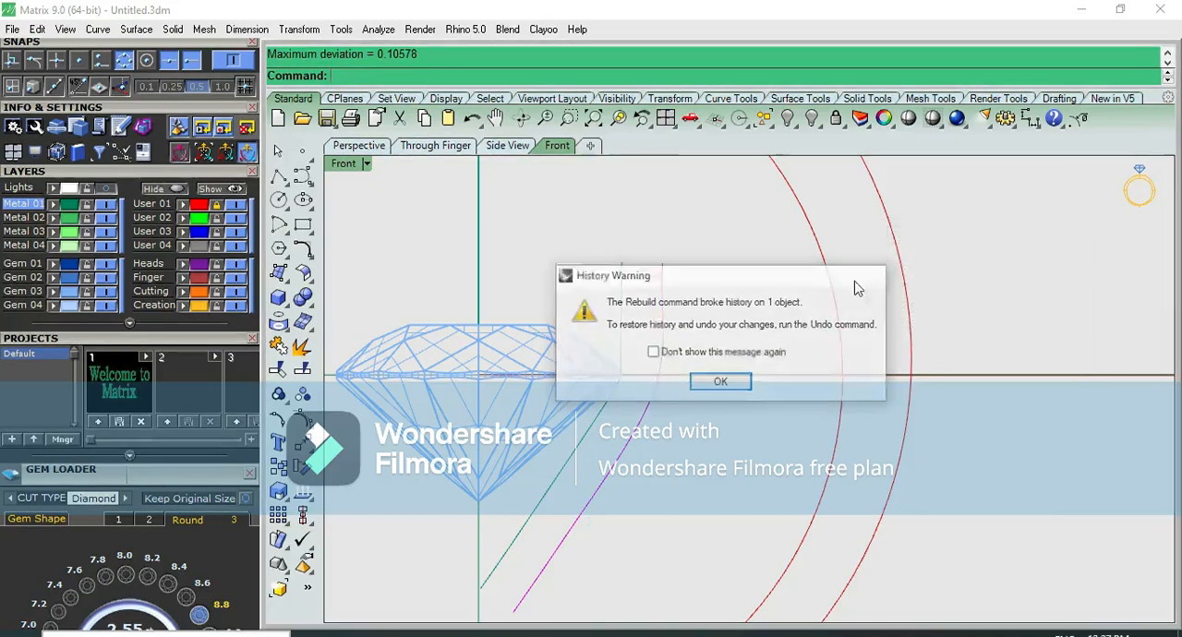
{"action": "left_click", "coordinate": [873, 275]}
Show the outer curve's control points and move its fourth point up along the slope to just below the girdle line
{"action": "key", "text": "F10"}
{"action": "left_click", "coordinate": [660, 296]}
{"action": "left_click_drag", "start_coordinate": [697, 260], "coordinate": [706, 338]}
{"action": "left_click", "coordinate": [675, 365]}
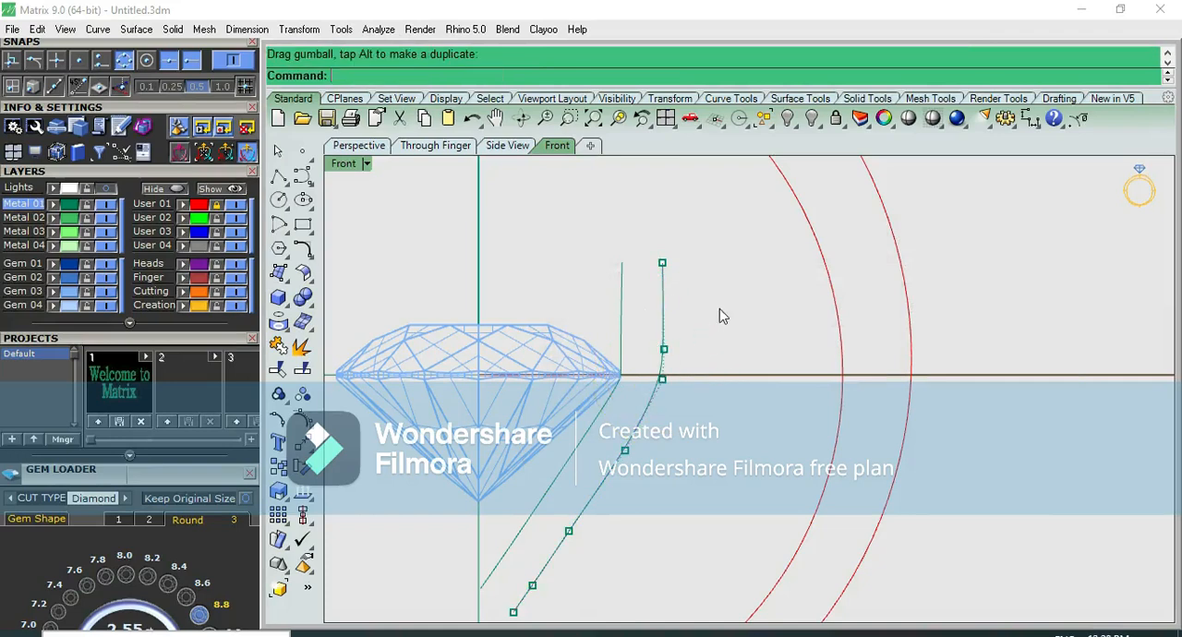
{"action": "left_click", "coordinate": [625, 452]}
{"action": "left_click_drag", "start_coordinate": [674, 397], "coordinate": [692, 364]}
{"action": "right_click_drag", "start_coordinate": [661, 517], "coordinate": [684, 363]}
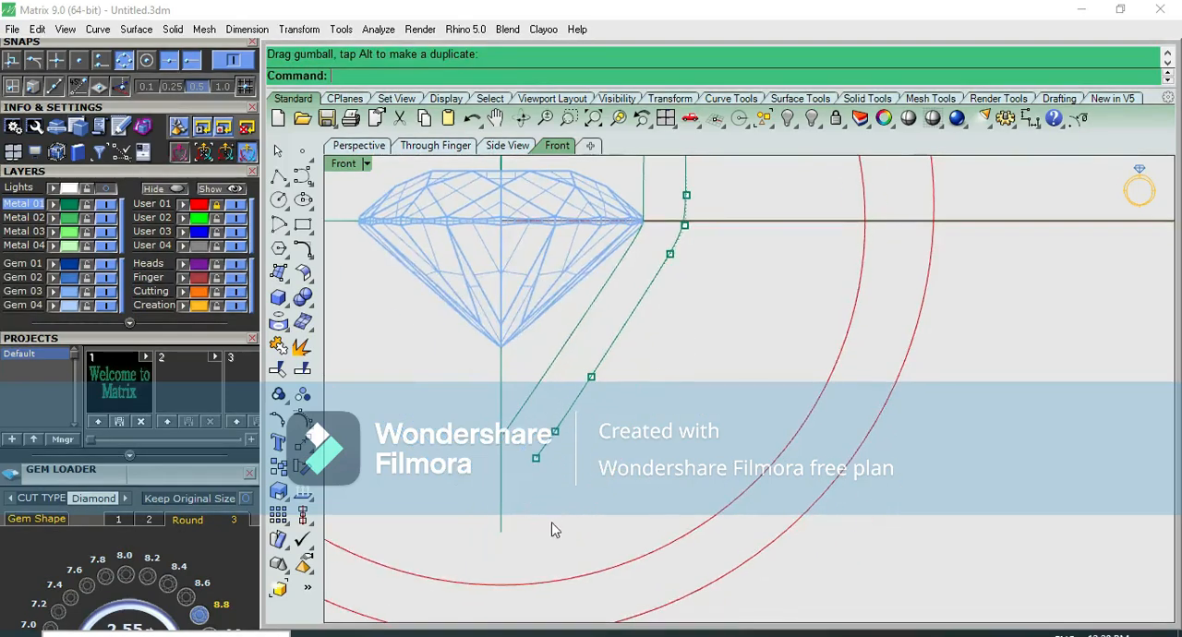
Move the outer curve's lowest control points down and inward so its sloped leg extends to the vertical centre axis
{"action": "left_click_drag", "start_coordinate": [549, 448], "coordinate": [570, 400]}
{"action": "left_click_drag", "start_coordinate": [530, 467], "coordinate": [558, 520]}
{"action": "left_click_drag", "start_coordinate": [581, 451], "coordinate": [555, 505]}
{"action": "right_click_drag", "start_coordinate": [659, 373], "coordinate": [587, 454]}
Adjust the outer curve's control point just below the girdle to smooth the bend
{"action": "left_click", "coordinate": [608, 355]}
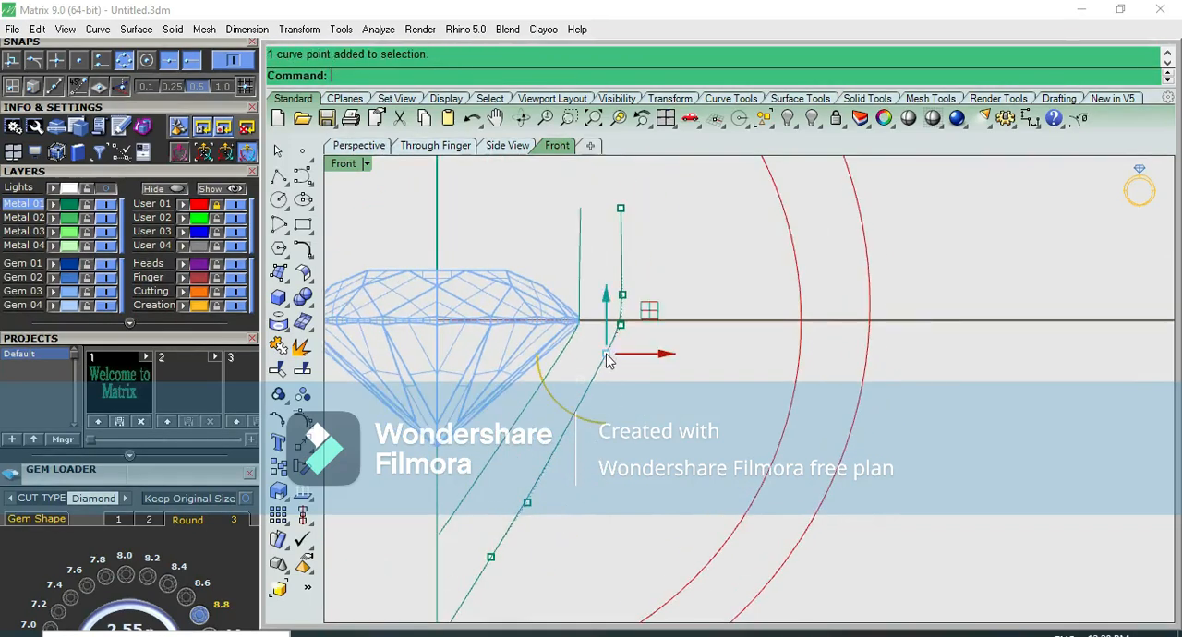
{"action": "left_click_drag", "start_coordinate": [650, 323], "coordinate": [738, 400]}
{"action": "right_click_drag", "start_coordinate": [638, 368], "coordinate": [594, 508]}
{"action": "scroll", "coordinate": [568, 374], "scroll_direction": "up", "scroll_amount": 6}
{"action": "left_click_drag", "start_coordinate": [623, 339], "coordinate": [584, 393]}
{"action": "key", "text": "Escape"}
{"action": "scroll", "coordinate": [680, 340], "scroll_direction": "down", "scroll_amount": 6}
Select several of the outer curve's control points together and nudge them slightly toward the stone
{"action": "key", "text": "Escape"}
{"action": "key", "text": "F10"}
{"action": "right_click_drag", "start_coordinate": [652, 377], "coordinate": [654, 281]}
{"action": "left_click_drag", "start_coordinate": [552, 222], "coordinate": [681, 468]}
{"action": "scroll", "coordinate": [603, 342], "scroll_direction": "up", "scroll_amount": 5}
{"action": "left_click_drag", "start_coordinate": [675, 315], "coordinate": [668, 312]}
{"action": "scroll", "coordinate": [683, 311], "scroll_direction": "down", "scroll_amount": 5}
{"action": "key", "text": "Escape"}
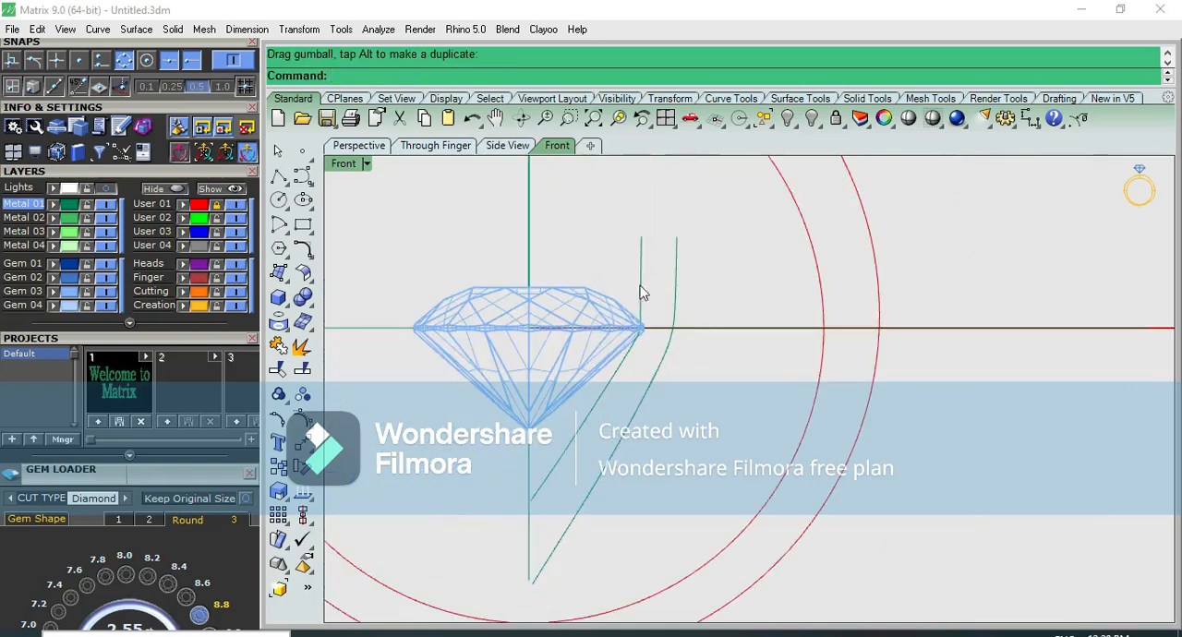
Create one tween curve between the inner and outer prong curves, with no match method, and check its control points
{"action": "scroll", "coordinate": [658, 280], "scroll_direction": "up", "scroll_amount": 3}
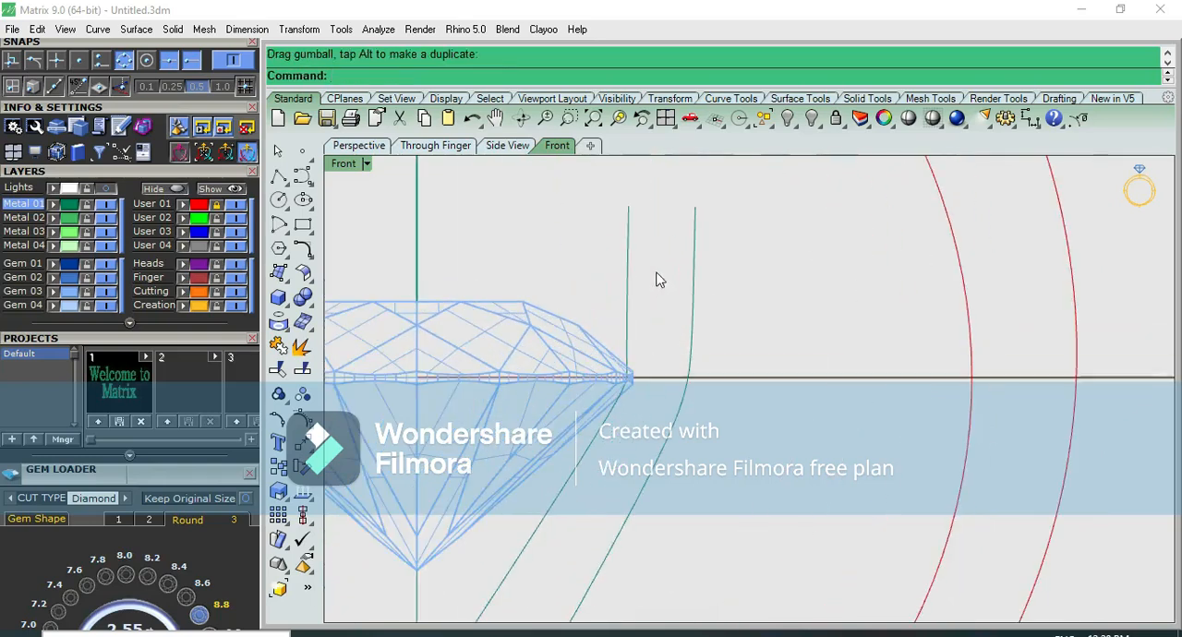
{"action": "left_click", "coordinate": [303, 176]}
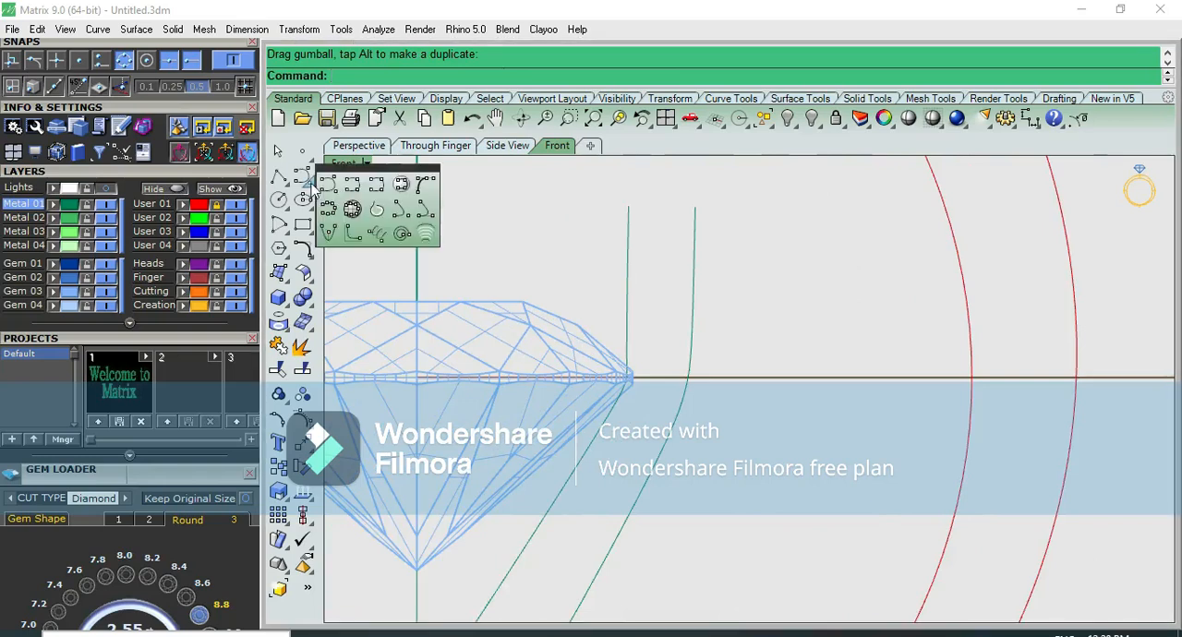
{"action": "left_click", "coordinate": [426, 234]}
{"action": "left_click", "coordinate": [629, 231]}
{"action": "left_click", "coordinate": [695, 240]}
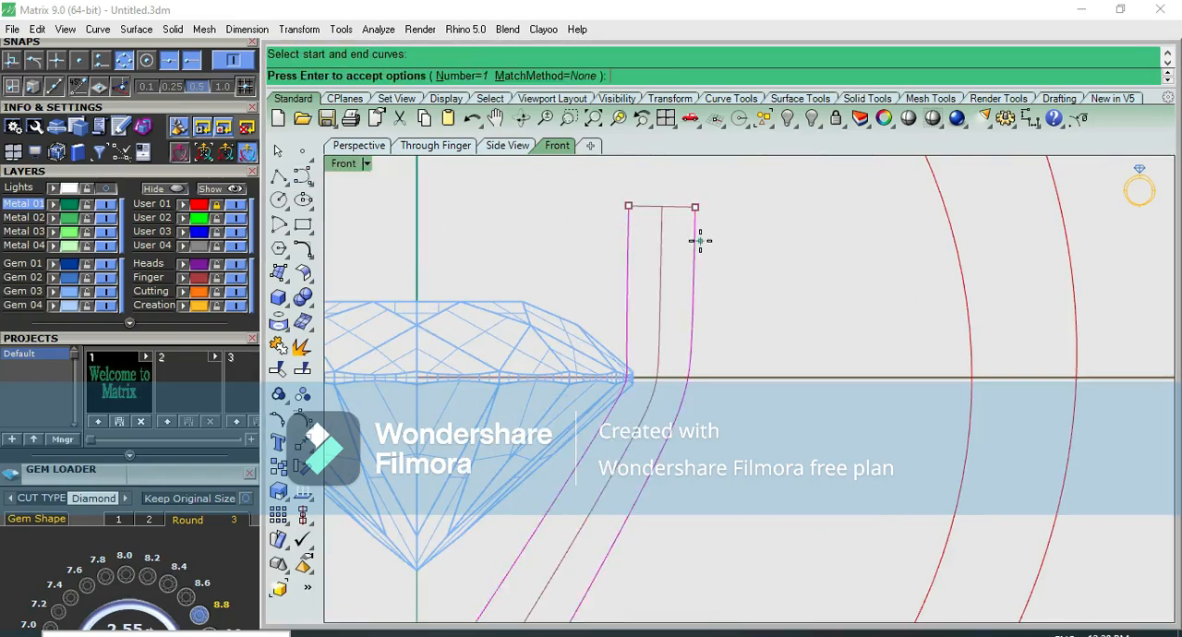
{"action": "key", "text": "Return"}
{"action": "scroll", "coordinate": [699, 240], "scroll_direction": "down", "scroll_amount": 6}
{"action": "left_click", "coordinate": [682, 285]}
{"action": "key", "text": "F10"}
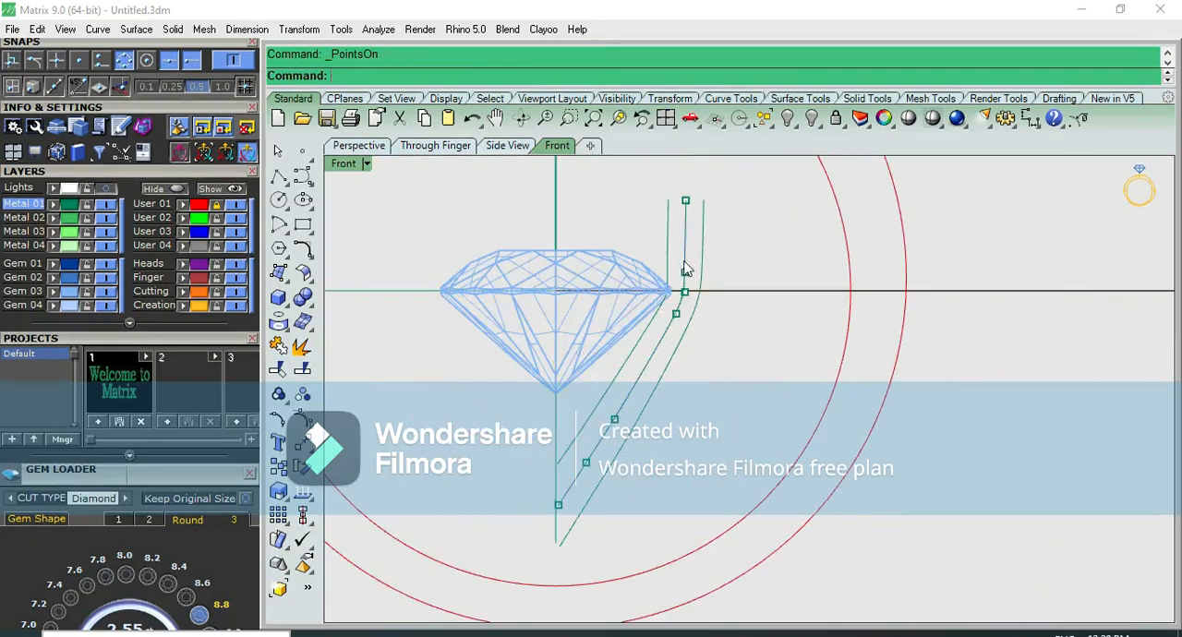
{"action": "scroll", "coordinate": [670, 347], "scroll_direction": "up", "scroll_amount": 5}
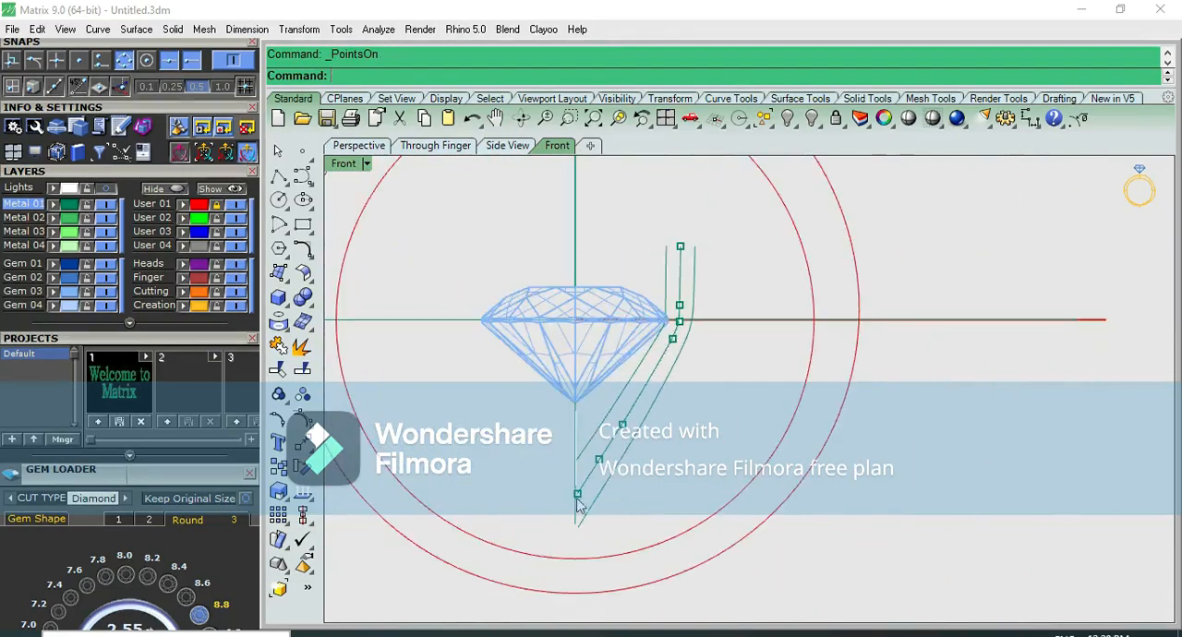
{"action": "scroll", "coordinate": [702, 323], "scroll_direction": "down", "scroll_amount": 1}
{"action": "key", "text": "Escape"}
Try piping the middle prong curve with flat caps, a 0.9 start radius and a 1.25 end radius
{"action": "left_click", "coordinate": [691, 295]}
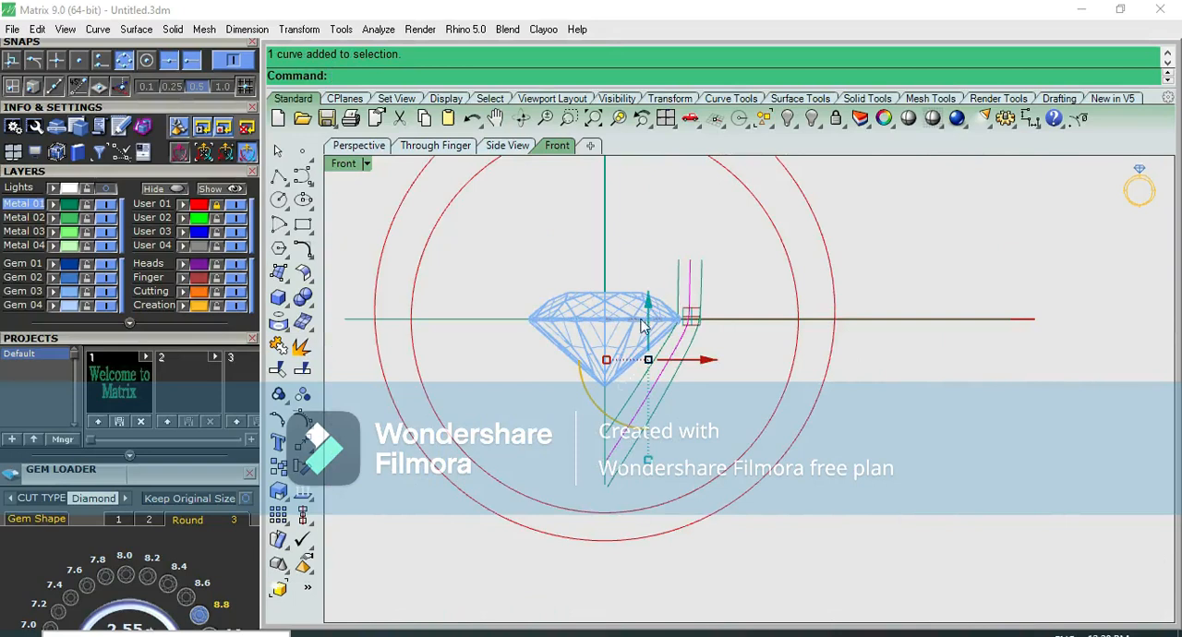
{"action": "left_click", "coordinate": [279, 299]}
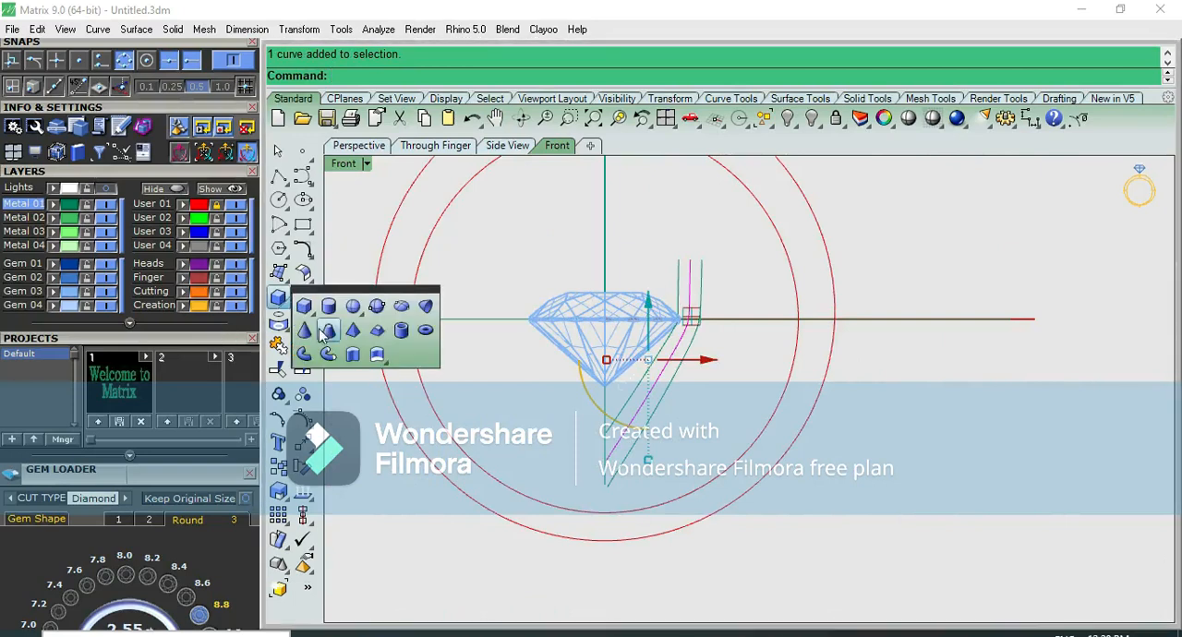
{"action": "left_click", "coordinate": [306, 355]}
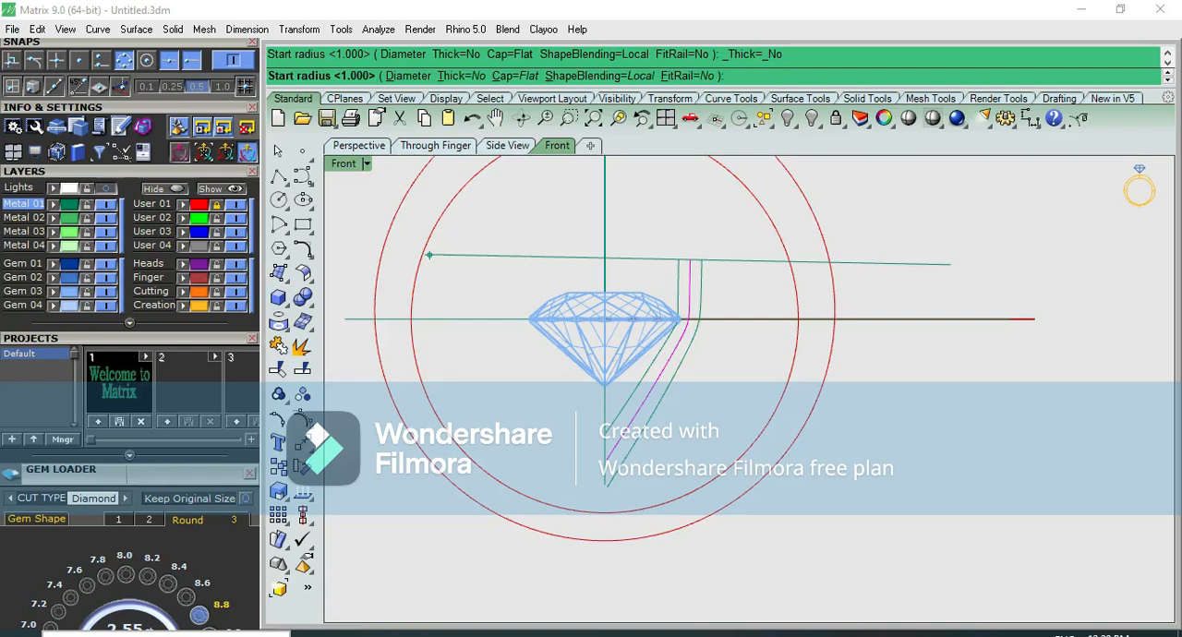
{"action": "key", "text": "Return"}
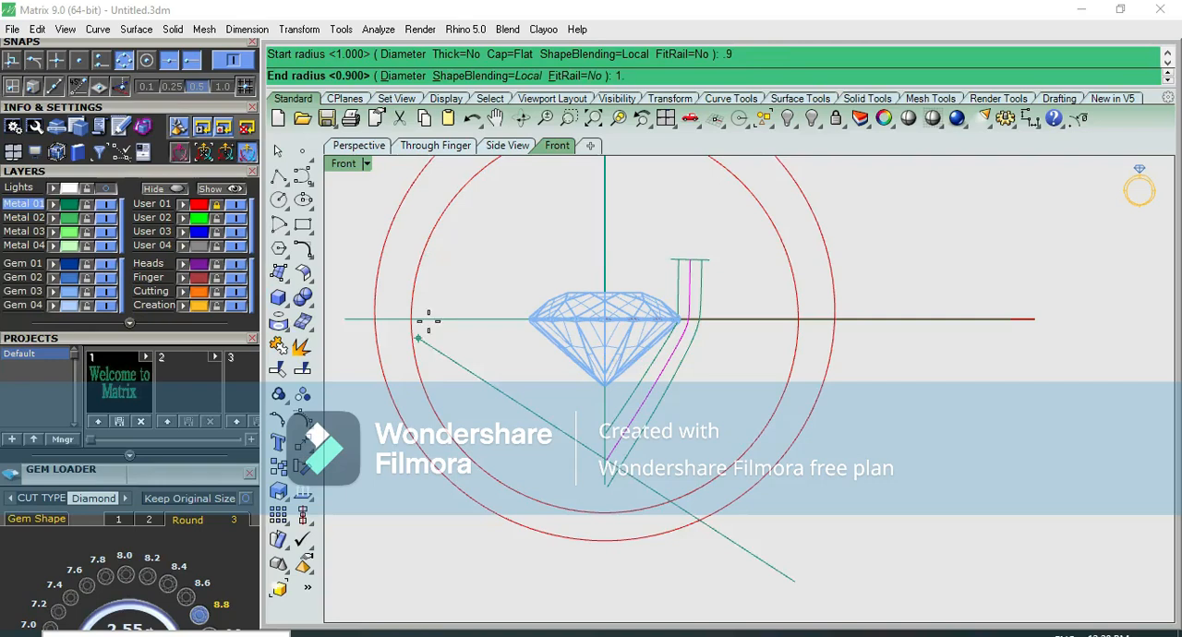
{"action": "key", "text": "Return"}
{"action": "key", "text": "Return"}
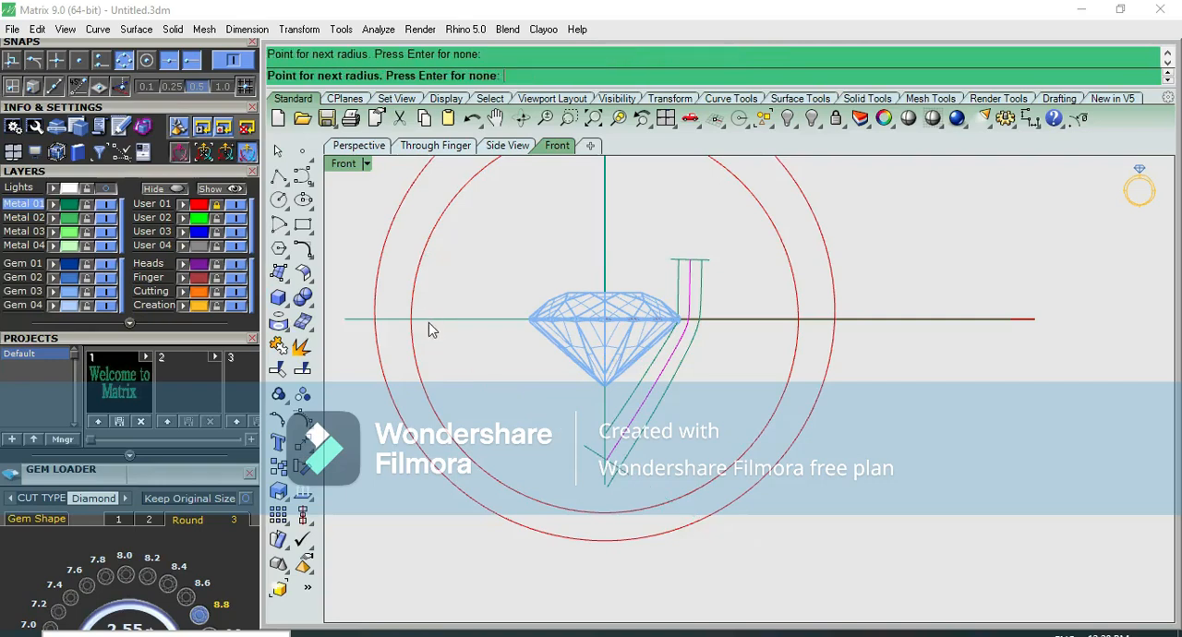
{"action": "key", "text": "ctrl+z"}
Try piping the middle prong curve by diameter, with 0.9 at the start and 1.25 at the end
{"action": "right_click", "coordinate": [678, 377]}
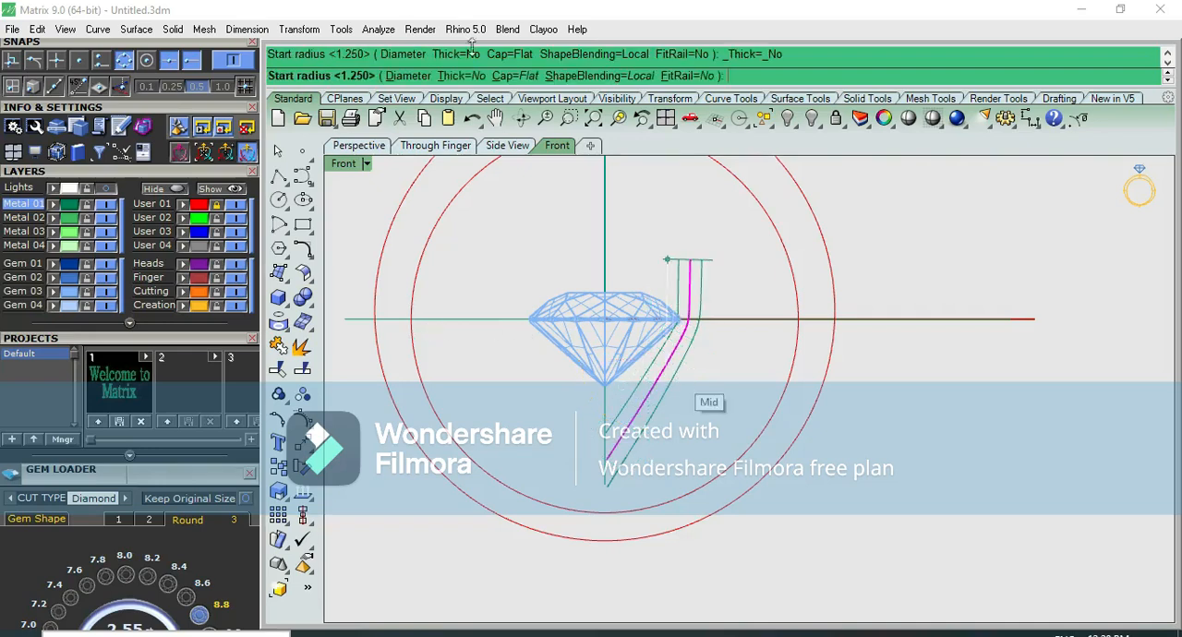
{"action": "left_click", "coordinate": [407, 76]}
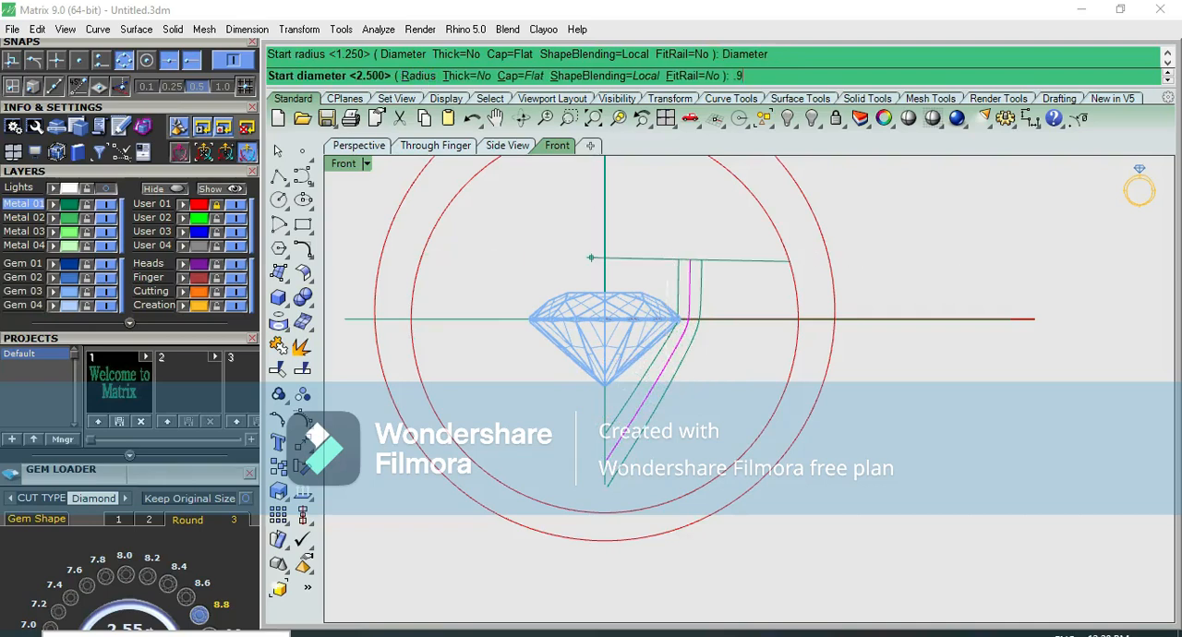
{"action": "key", "text": "Return"}
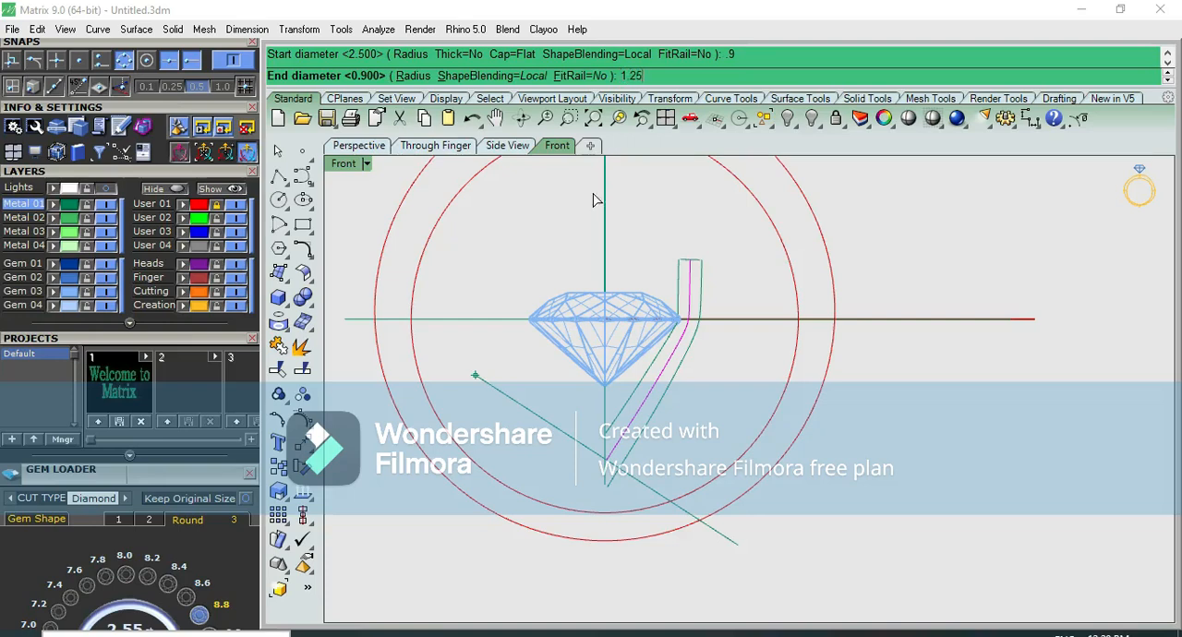
{"action": "type", "text": "1.25"}
{"action": "key", "text": "Return"}
{"action": "key", "text": "Return"}
{"action": "scroll", "coordinate": [717, 295], "scroll_direction": "up", "scroll_amount": 5}
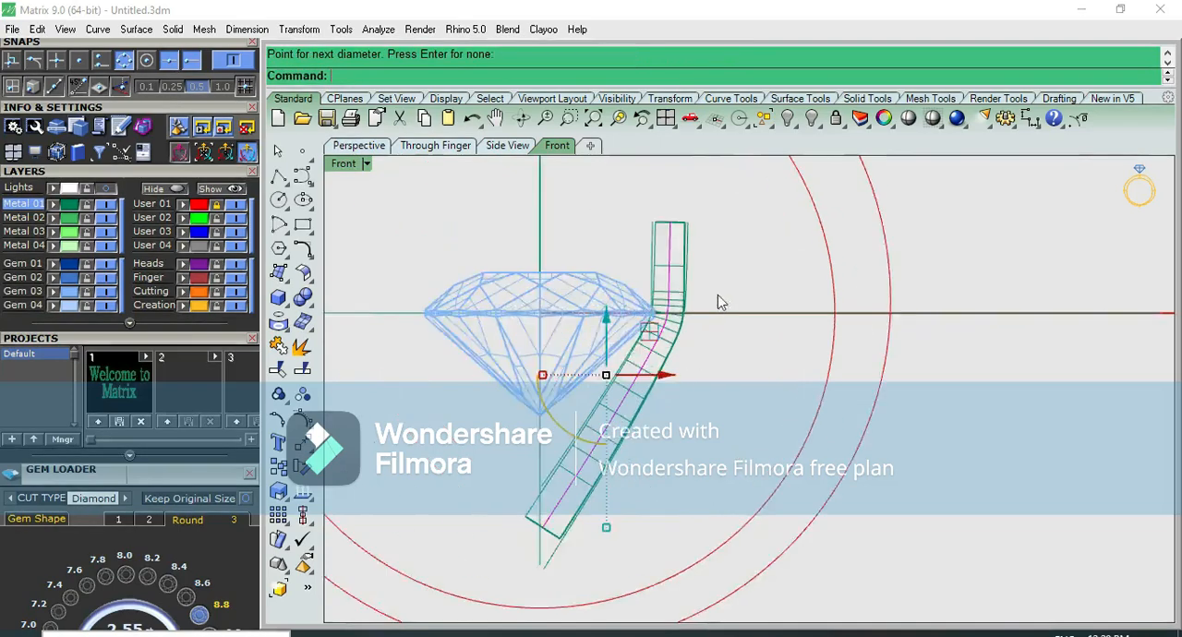
{"action": "scroll", "coordinate": [732, 265], "scroll_direction": "down", "scroll_amount": 3}
{"action": "scroll", "coordinate": [644, 446], "scroll_direction": "up", "scroll_amount": 7}
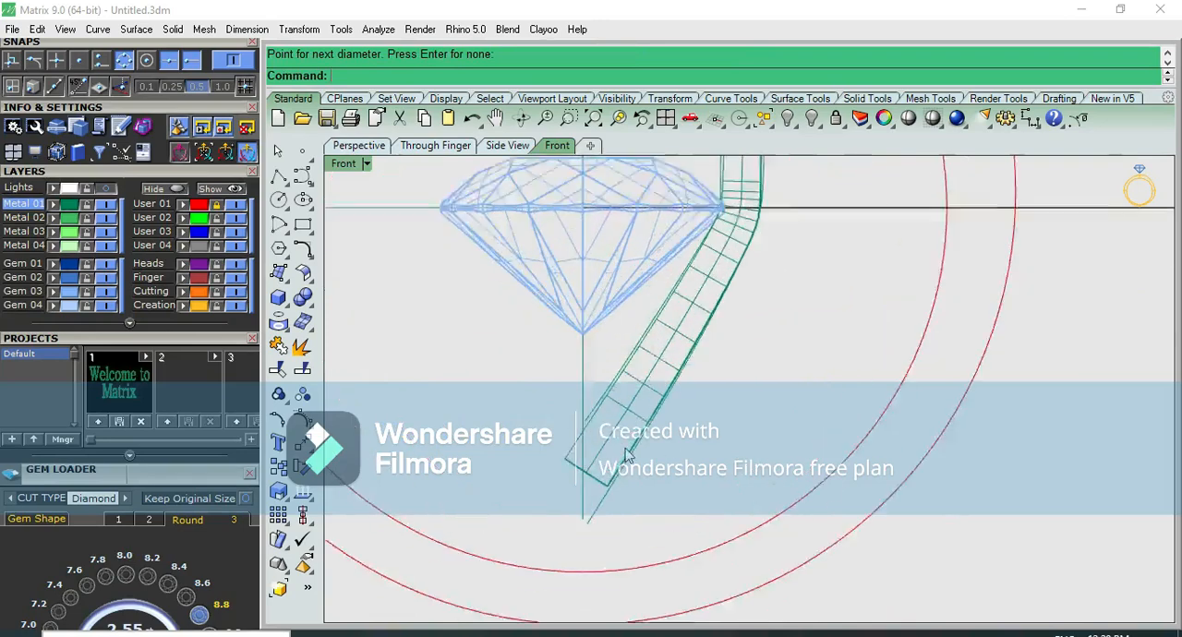
{"action": "scroll", "coordinate": [640, 443], "scroll_direction": "down", "scroll_amount": 3}
{"action": "right_click_drag", "start_coordinate": [767, 286], "coordinate": [730, 443]}
{"action": "scroll", "coordinate": [720, 411], "scroll_direction": "up", "scroll_amount": 2}
{"action": "key", "text": "ctrl+z"}
Pipe the middle prong curve with flat caps, a start diameter of 0.9 and a larger end diameter
{"action": "left_click", "coordinate": [699, 388]}
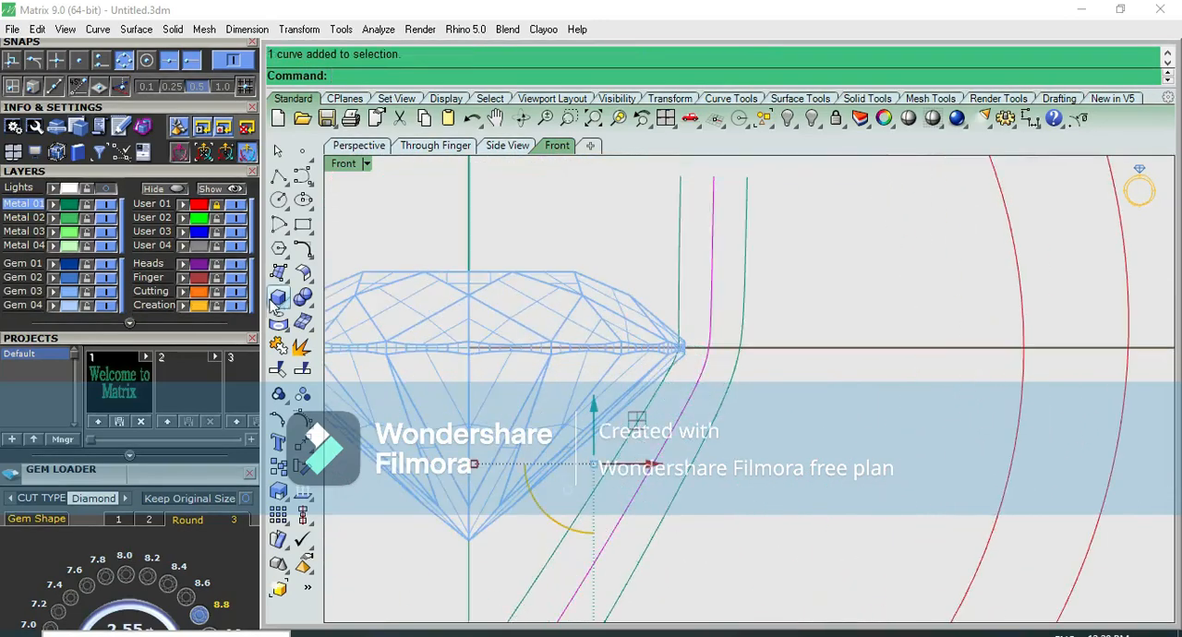
{"action": "left_click", "coordinate": [278, 297]}
{"action": "left_click", "coordinate": [304, 354]}
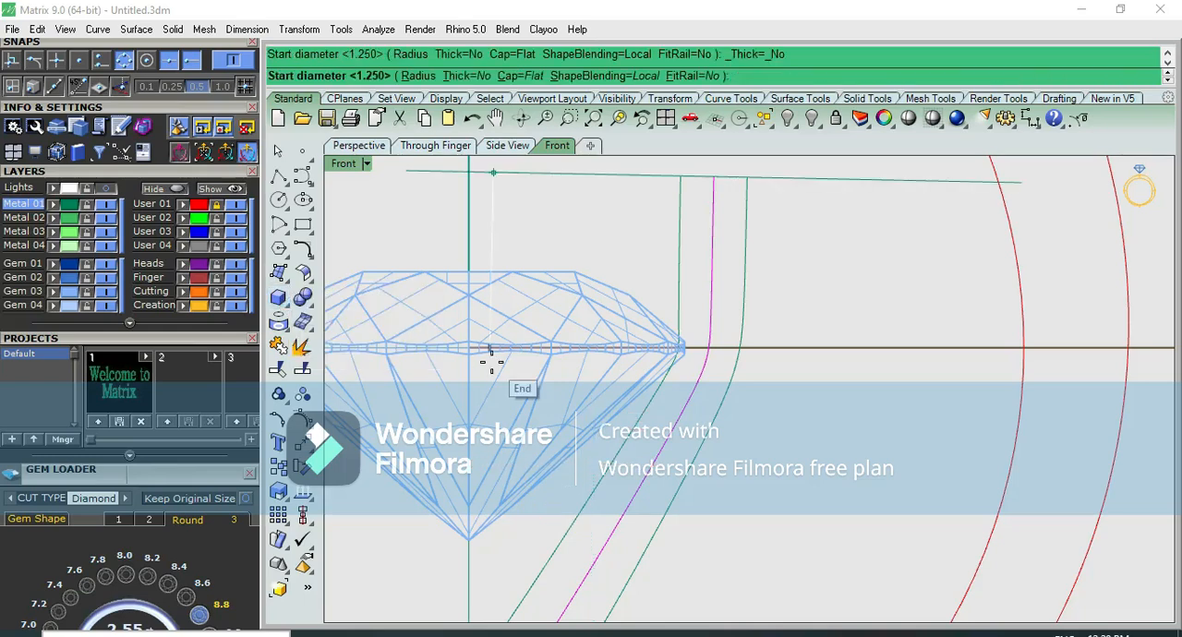
{"action": "type", "text": ".9"}
{"action": "key", "text": "Return"}
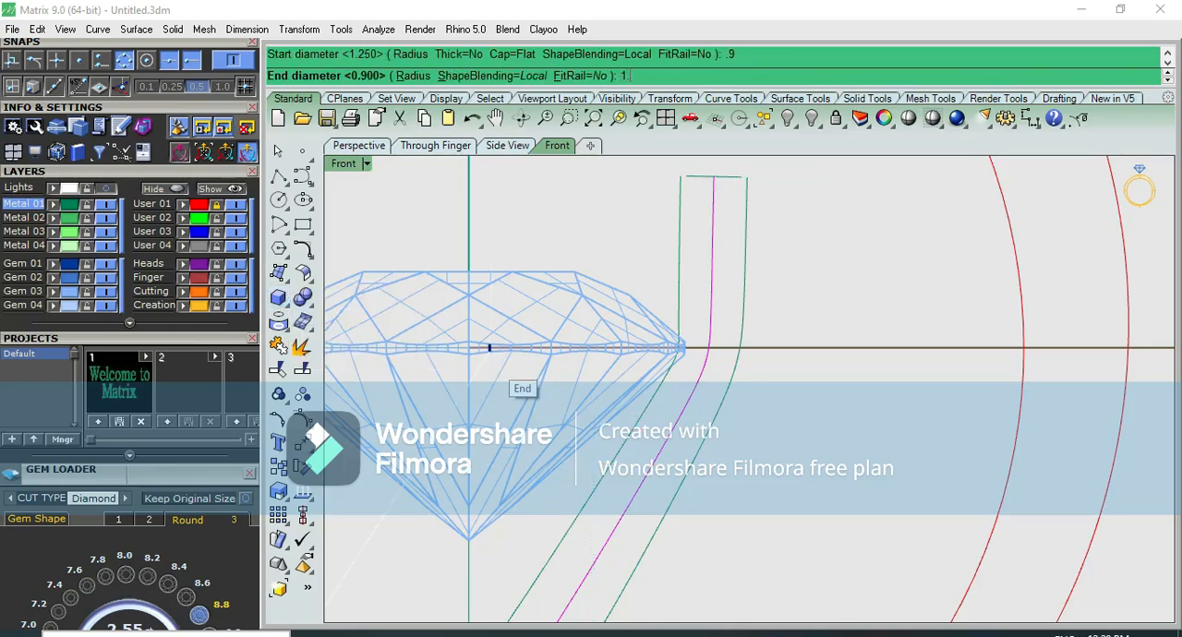
{"action": "key", "text": "Return"}
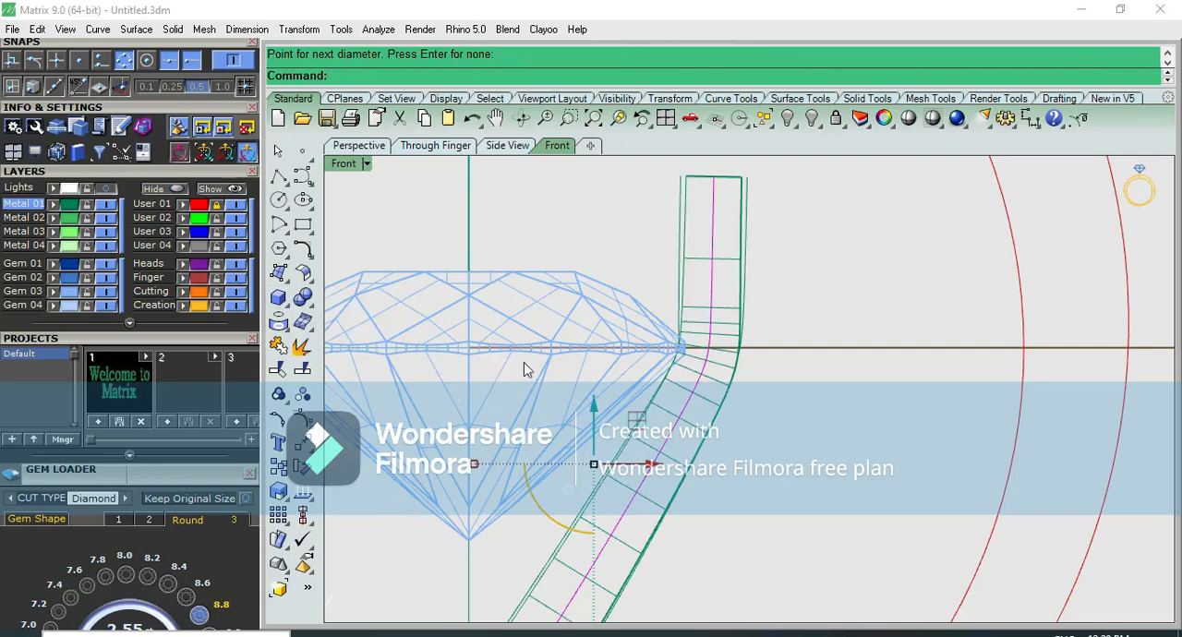
Examine the piped prong's thickness and its fit against the stone from different standard views
{"action": "scroll", "coordinate": [527, 369], "scroll_direction": "down", "scroll_amount": 2}
{"action": "scroll", "coordinate": [615, 321], "scroll_direction": "up", "scroll_amount": 5}
{"action": "scroll", "coordinate": [629, 377], "scroll_direction": "down", "scroll_amount": 8}
{"action": "key", "text": "ctrl+F1"}
{"action": "scroll", "coordinate": [639, 416], "scroll_direction": "up", "scroll_amount": 4}
{"action": "scroll", "coordinate": [651, 434], "scroll_direction": "down", "scroll_amount": 4}
{"action": "key", "text": "ctrl+F2"}
{"action": "scroll", "coordinate": [651, 437], "scroll_direction": "up", "scroll_amount": 4}
{"action": "right_click_drag", "start_coordinate": [651, 431], "coordinate": [649, 280]}
{"action": "scroll", "coordinate": [635, 318], "scroll_direction": "down", "scroll_amount": 6}
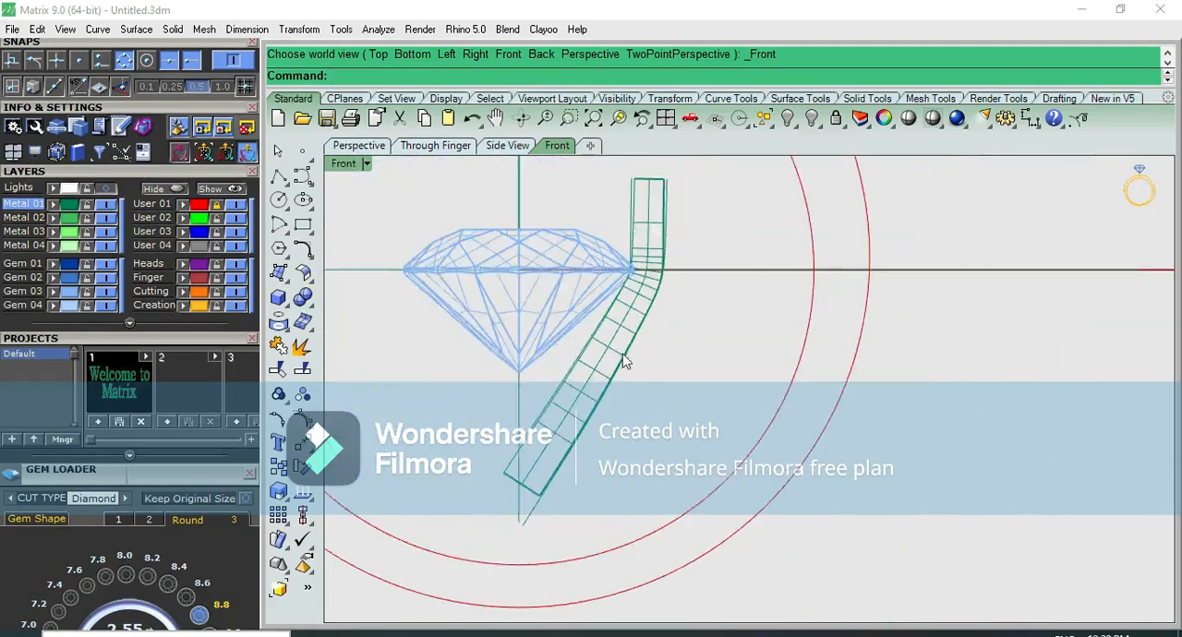
Show the pipe's centre curve points and move the lowest one slightly down past the vertical axis, accepting the history warning
{"action": "scroll", "coordinate": [591, 403], "scroll_direction": "up", "scroll_amount": 4}
{"action": "left_click", "coordinate": [547, 435]}
{"action": "left_click", "coordinate": [595, 472]}
{"action": "key", "text": "F10"}
{"action": "left_click_drag", "start_coordinate": [418, 480], "coordinate": [495, 560]}
{"action": "mouse_move", "coordinate": [520, 485]}
{"action": "left_mouse_down"}
{"action": "mouse_move", "coordinate": [501, 499]}
{"action": "mouse_move", "coordinate": [512, 505]}
{"action": "left_mouse_up"}
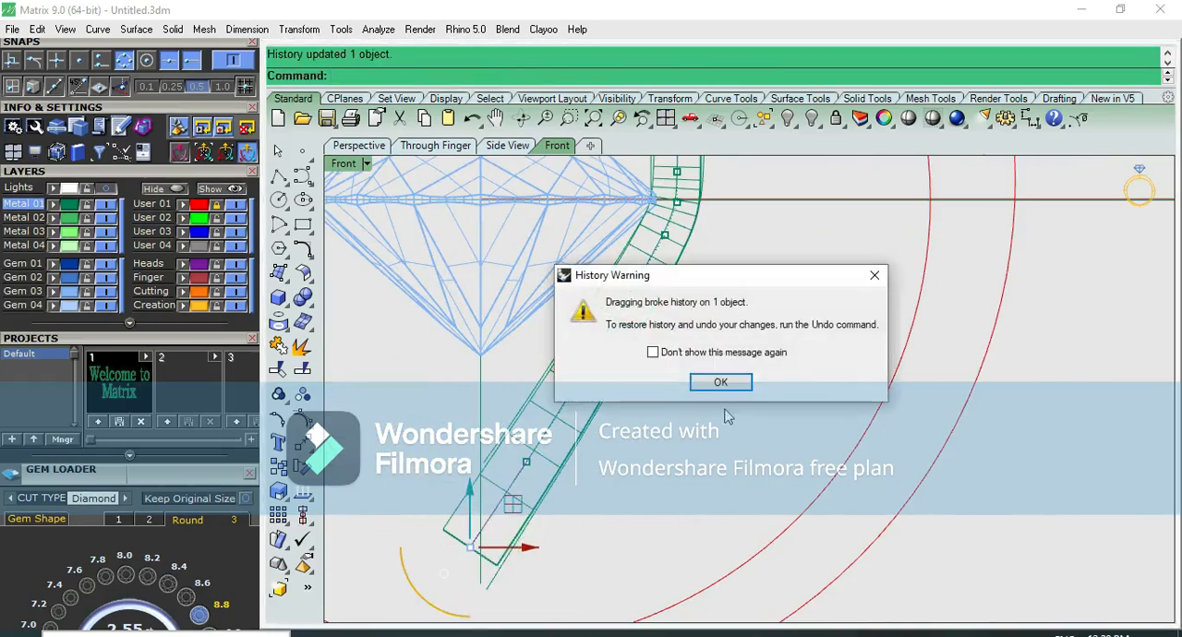
{"action": "left_click", "coordinate": [719, 382]}
Raise the three lowest control points of the prong's centre curve together, lifting the pipe's lower end
{"action": "left_click_drag", "start_coordinate": [406, 420], "coordinate": [548, 611]}
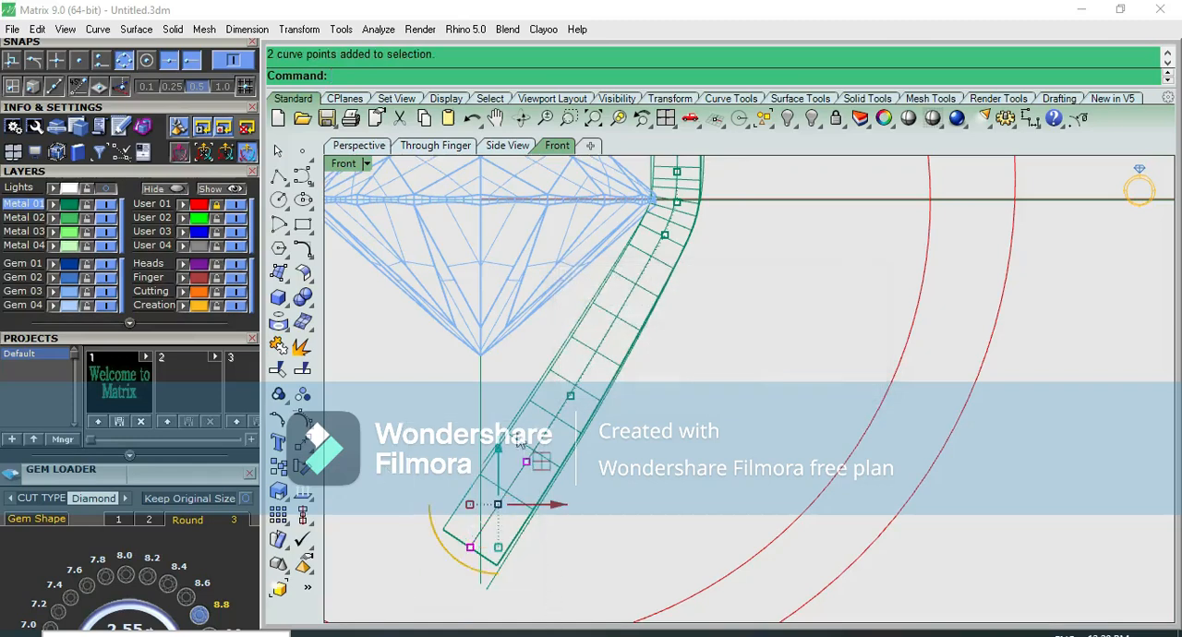
{"action": "left_click", "coordinate": [570, 395], "text": "shift"}
{"action": "scroll", "coordinate": [566, 400], "scroll_direction": "up", "scroll_amount": 2}
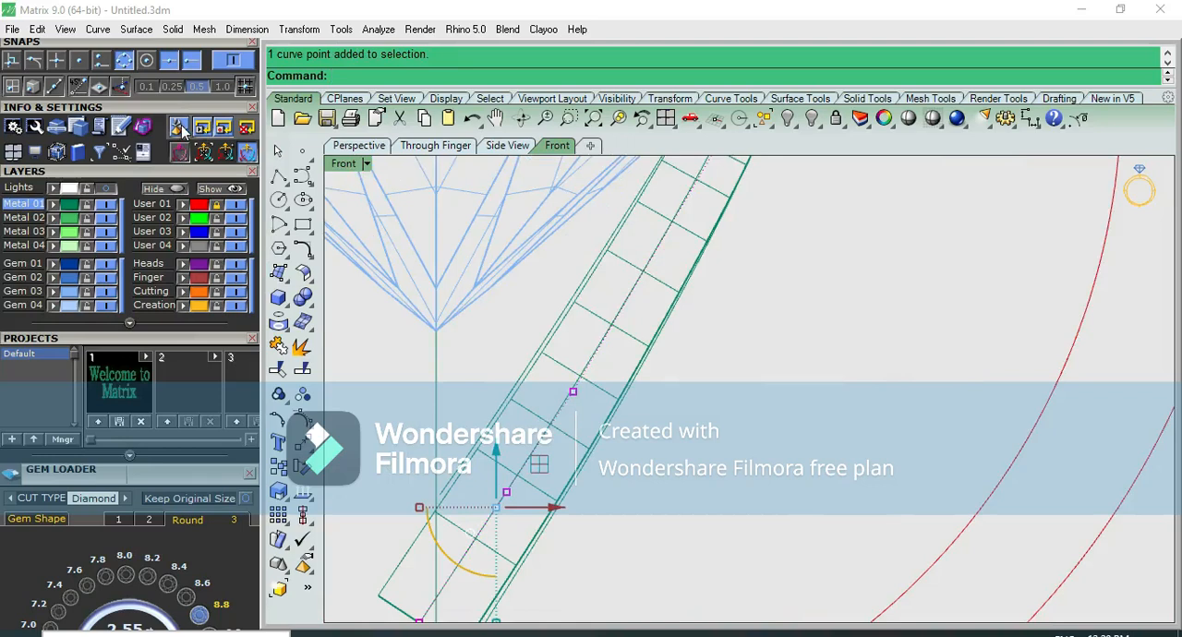
{"action": "scroll", "coordinate": [545, 376], "scroll_direction": "down", "scroll_amount": 2}
{"action": "right_click_drag", "start_coordinate": [587, 391], "coordinate": [599, 347]}
{"action": "scroll", "coordinate": [539, 358], "scroll_direction": "up", "scroll_amount": 1}
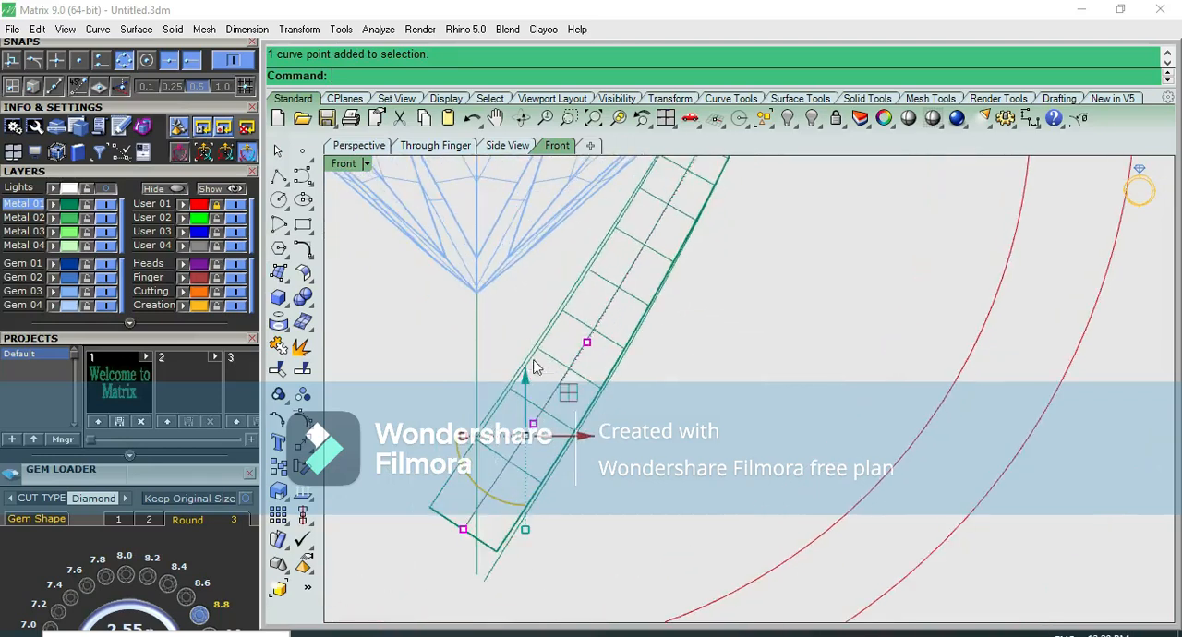
{"action": "mouse_move", "coordinate": [527, 379]}
{"action": "left_mouse_down"}
{"action": "mouse_move", "coordinate": [510, 368]}
{"action": "mouse_move", "coordinate": [523, 366]}
{"action": "left_mouse_up"}
{"action": "left_click", "coordinate": [707, 386]}
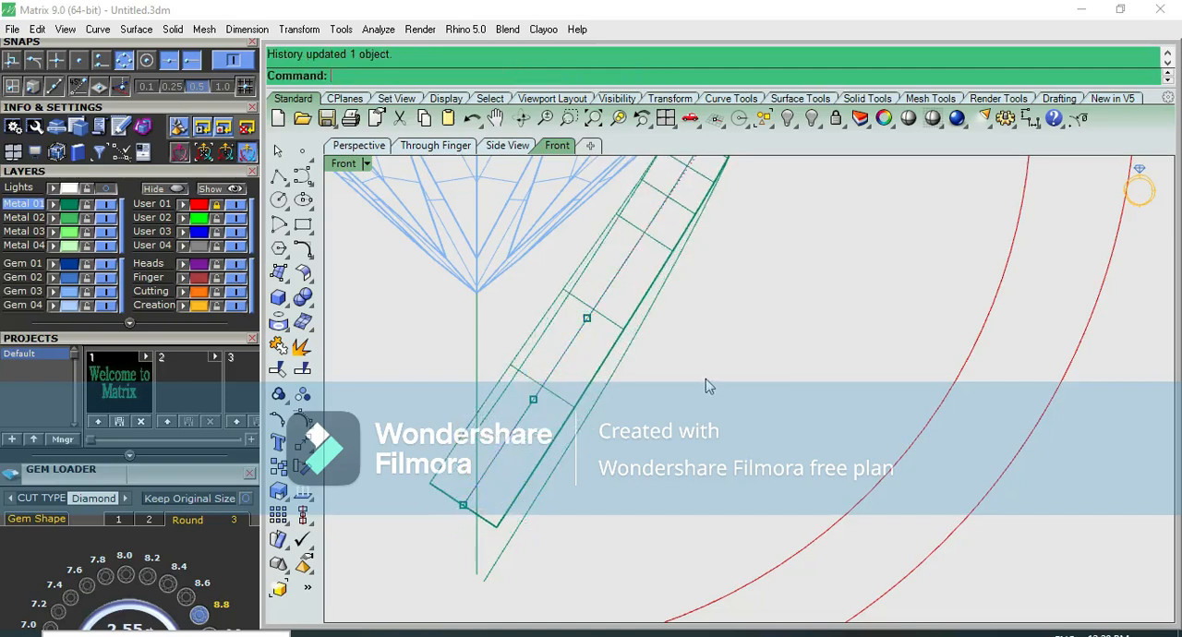
Raise only the two lowest control points of the centre curve slightly more
{"action": "left_click_drag", "start_coordinate": [421, 374], "coordinate": [558, 582]}
{"action": "left_click_drag", "start_coordinate": [504, 395], "coordinate": [503, 383]}
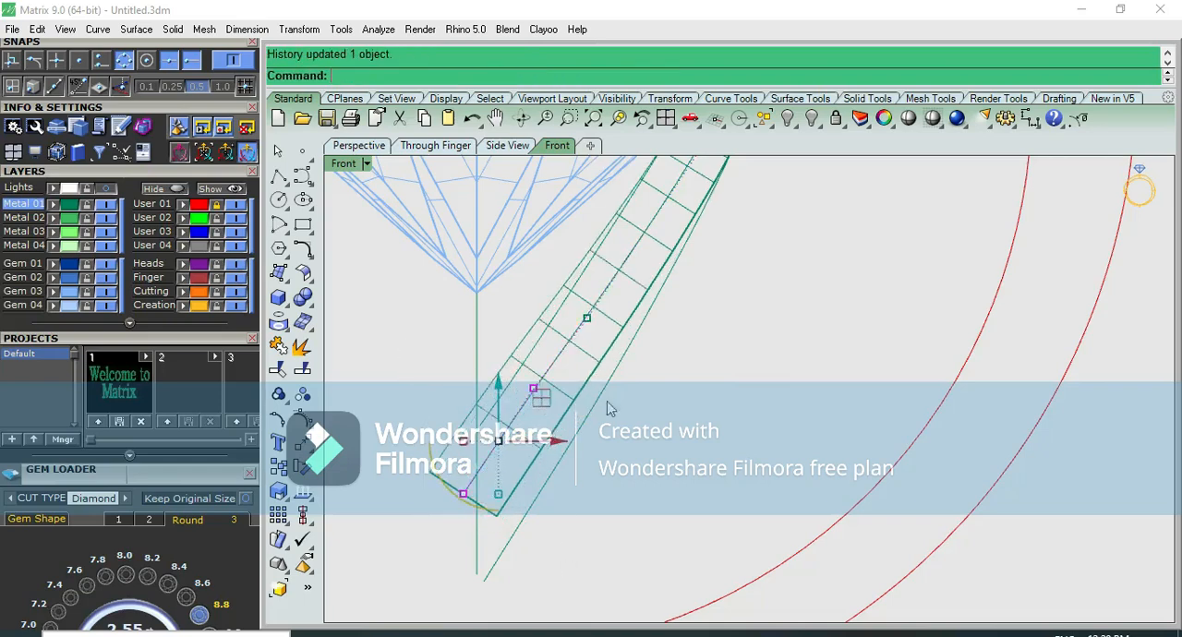
{"action": "left_click", "coordinate": [650, 380]}
Slide the centre curve's third control point from the lower end up along the prong's slope to even out the leg
{"action": "scroll", "coordinate": [657, 377], "scroll_direction": "down", "scroll_amount": 6}
{"action": "right_click_drag", "start_coordinate": [658, 375], "coordinate": [633, 460]}
{"action": "scroll", "coordinate": [632, 466], "scroll_direction": "up", "scroll_amount": 6}
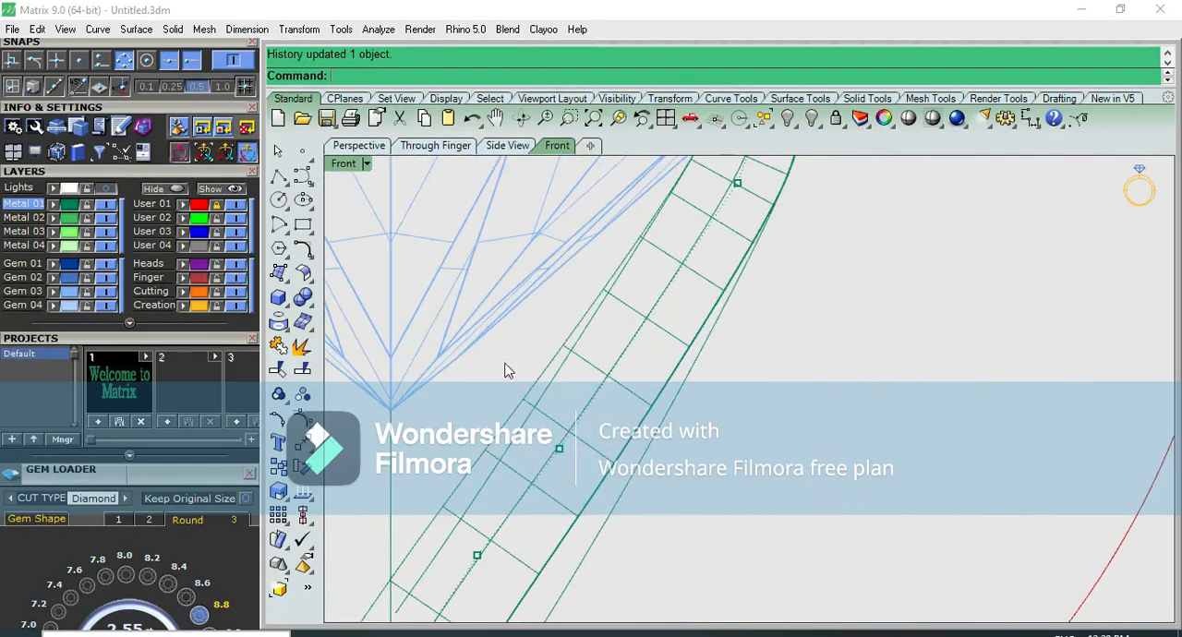
{"action": "left_click", "coordinate": [559, 449]}
{"action": "left_click_drag", "start_coordinate": [605, 402], "coordinate": [625, 367]}
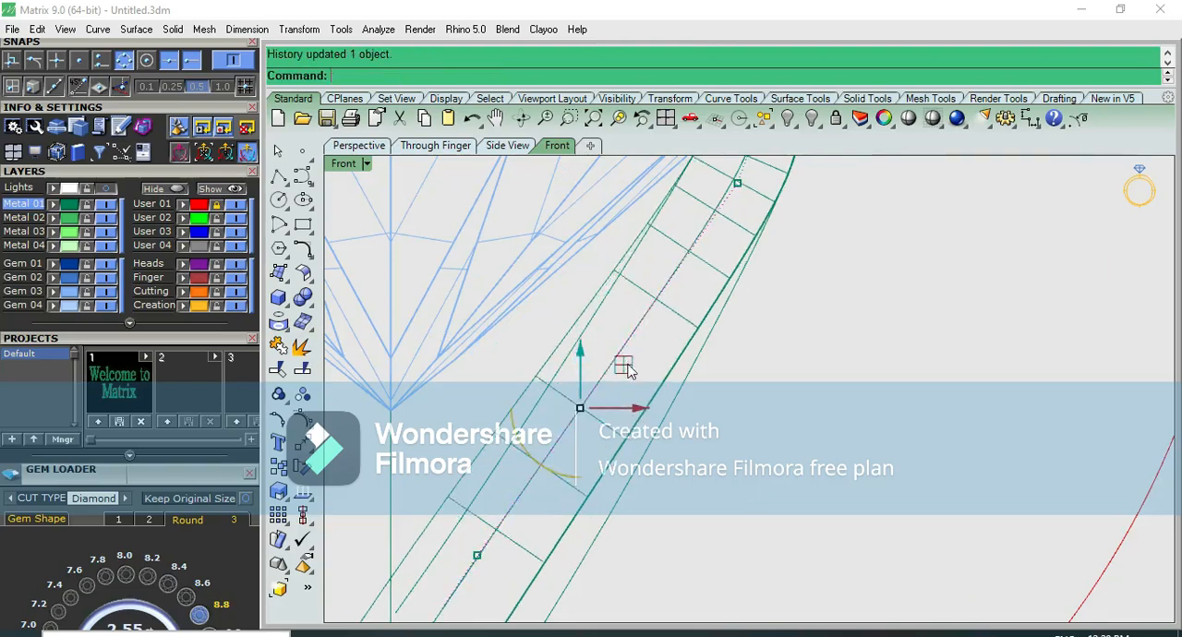
{"action": "scroll", "coordinate": [626, 368], "scroll_direction": "down", "scroll_amount": 6}
{"action": "left_click", "coordinate": [731, 377]}
{"action": "scroll", "coordinate": [733, 376], "scroll_direction": "down", "scroll_amount": 2}
{"action": "scroll", "coordinate": [732, 377], "scroll_direction": "down", "scroll_amount": 6}
{"action": "right_click_drag", "start_coordinate": [732, 377], "coordinate": [671, 489]}
{"action": "scroll", "coordinate": [653, 407], "scroll_direction": "up", "scroll_amount": 10}
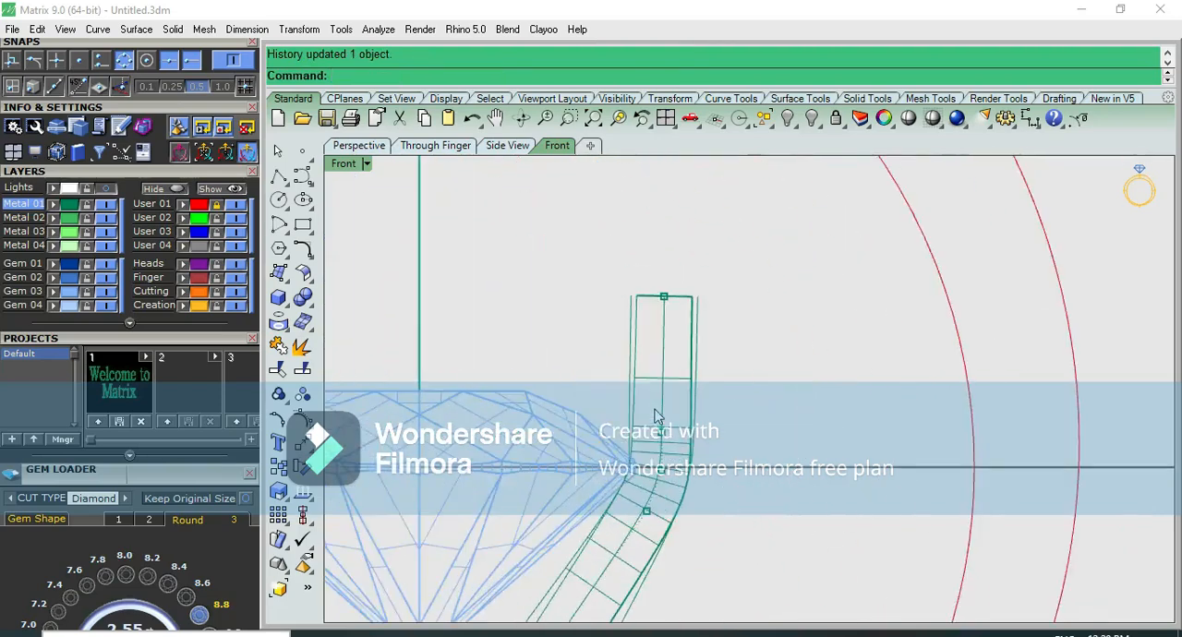
Preview the reshaped prong and centre stone shaded in the front view
{"action": "scroll", "coordinate": [653, 407], "scroll_direction": "down", "scroll_amount": 4}
{"action": "left_click", "coordinate": [915, 116]}
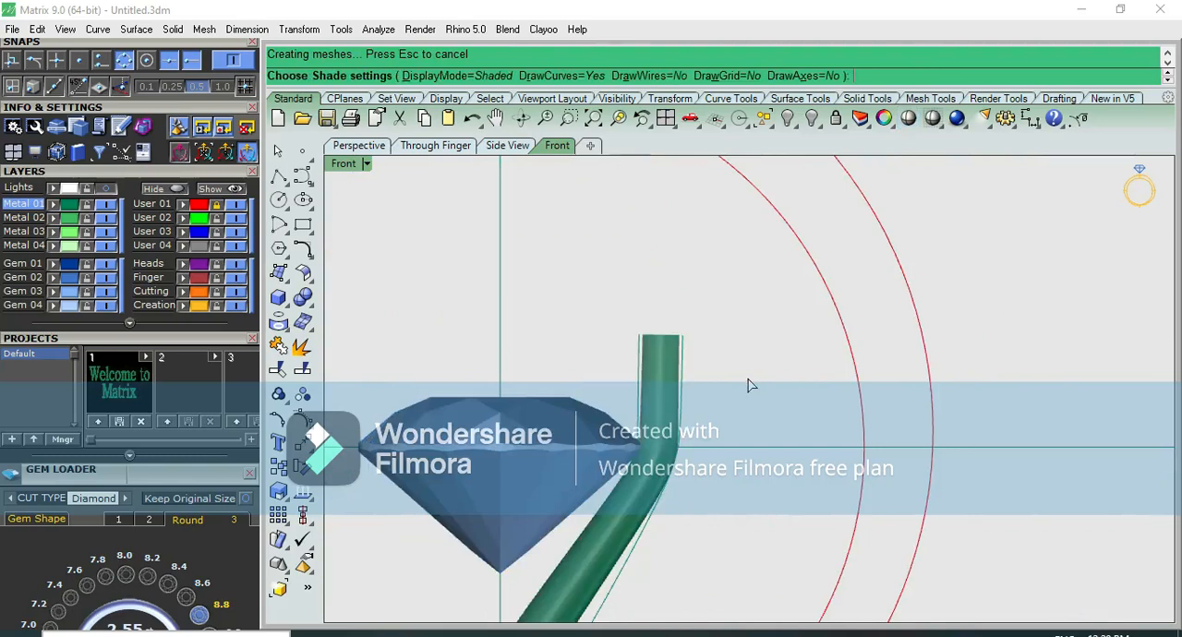
{"action": "key", "text": "F5"}
{"action": "key", "text": "F6"}
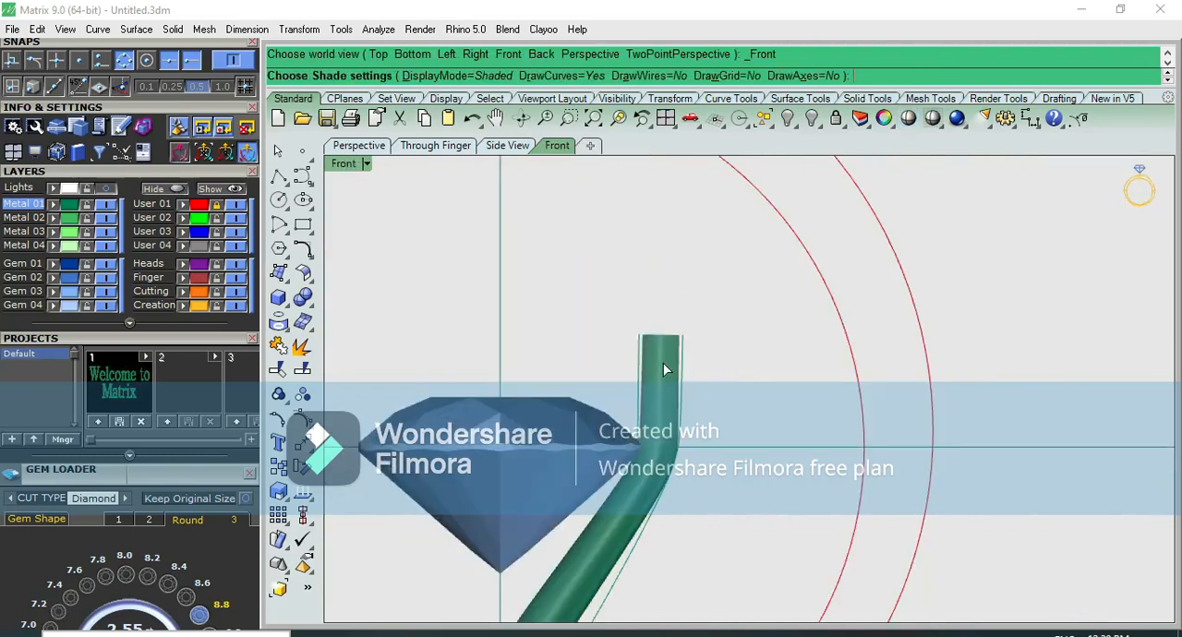
{"action": "key", "text": "Escape"}
Try to tilt the prong's upper end inward over the stone by moving the centre curve's top control point horizontally
{"action": "left_click", "coordinate": [684, 367]}
{"action": "scroll", "coordinate": [685, 368], "scroll_direction": "up", "scroll_amount": 4}
{"action": "left_click", "coordinate": [712, 354]}
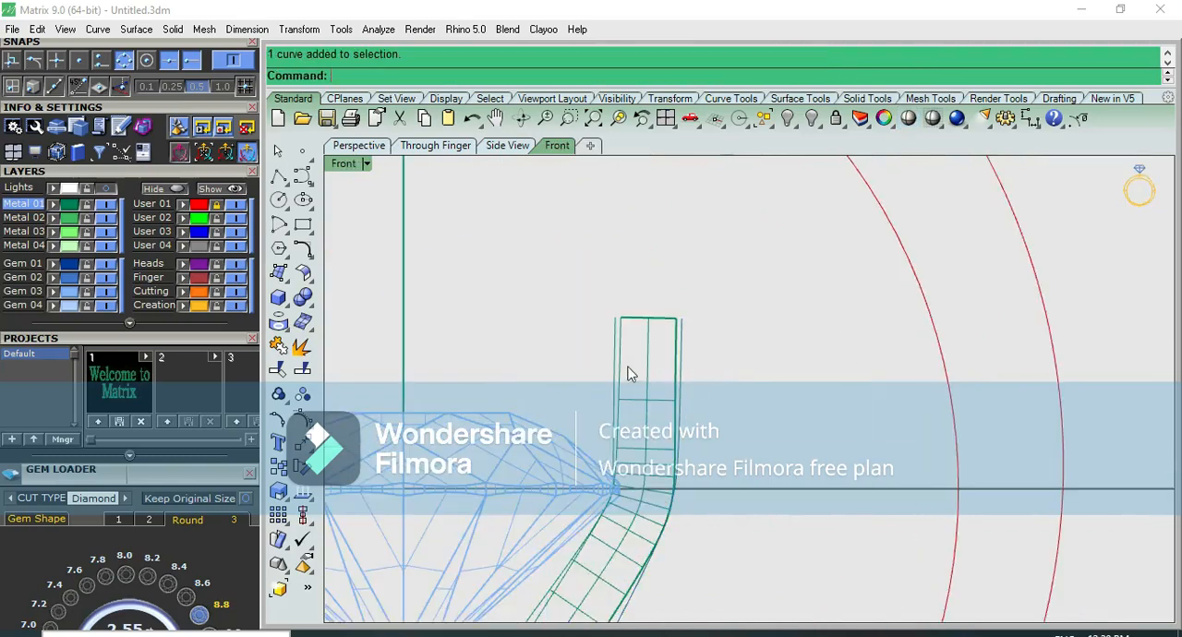
{"action": "left_click", "coordinate": [650, 364]}
{"action": "left_click", "coordinate": [705, 402]}
{"action": "key", "text": "F10"}
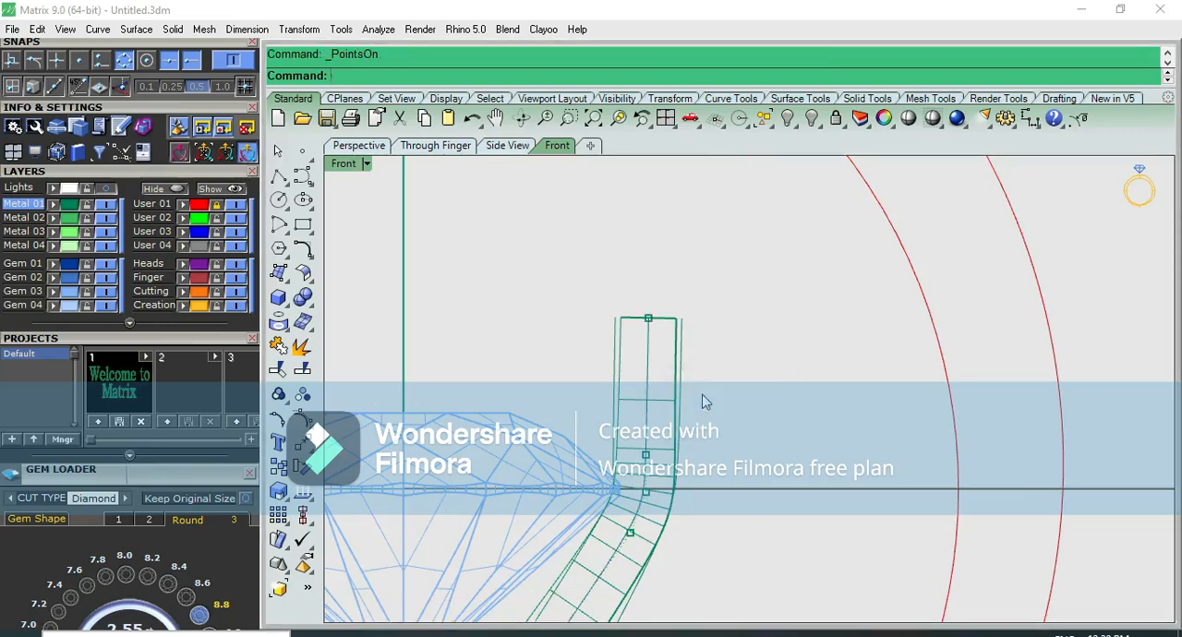
{"action": "left_click_drag", "start_coordinate": [577, 267], "coordinate": [713, 362]}
{"action": "left_click_drag", "start_coordinate": [709, 319], "coordinate": [674, 323]}
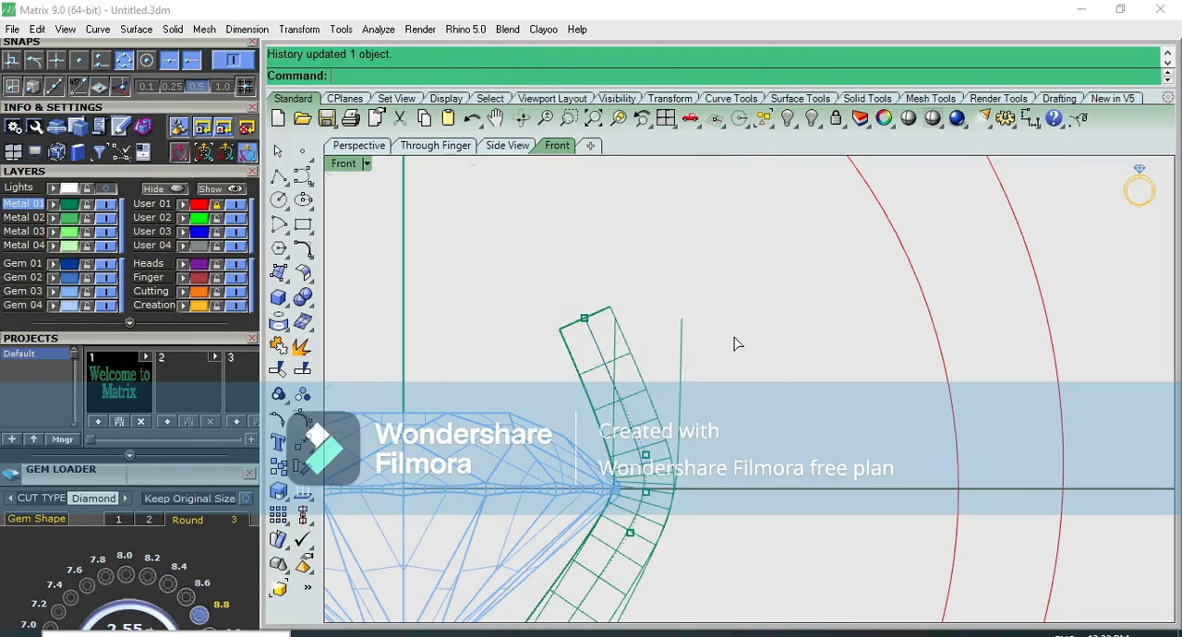
Check the tilted prong shaded from the top, return to the front view and undo the tilt
{"action": "key", "text": "ctrl+F1"}
{"action": "left_click", "coordinate": [932, 118]}
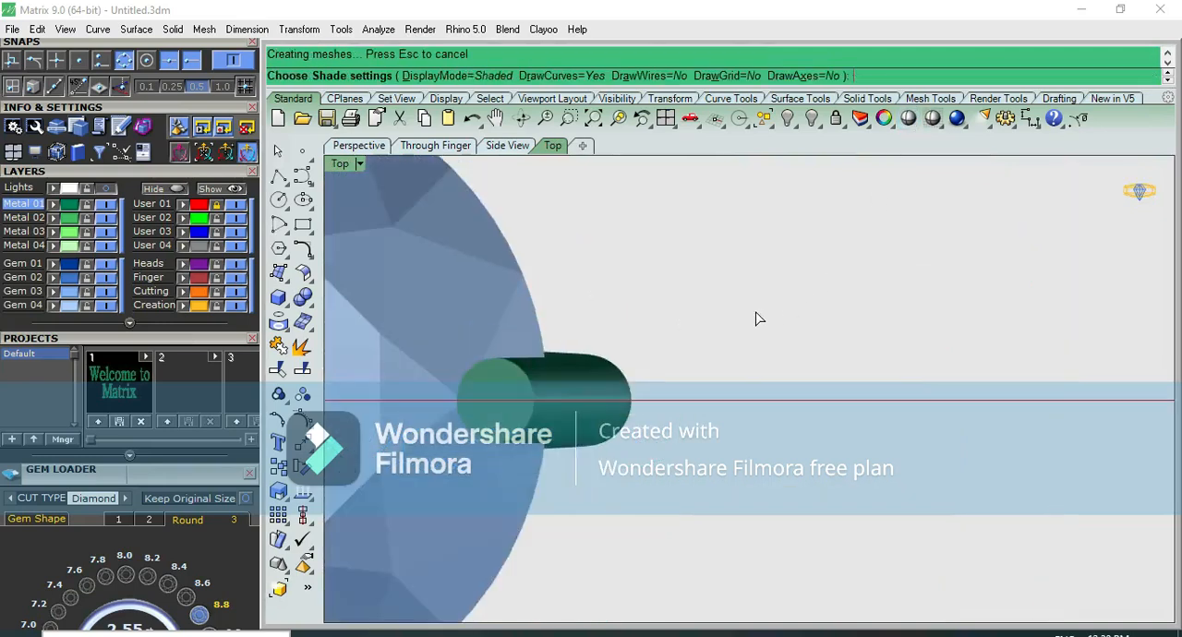
{"action": "key", "text": "ctrl+F2"}
{"action": "key", "text": "Escape"}
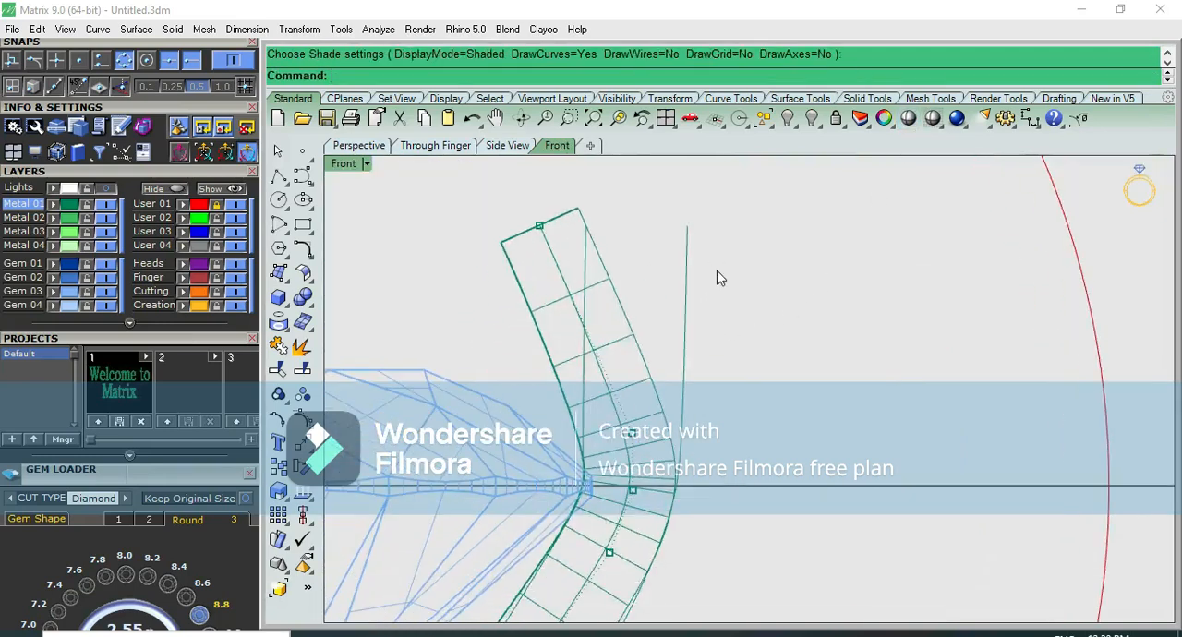
{"action": "key", "text": "ctrl+z"}
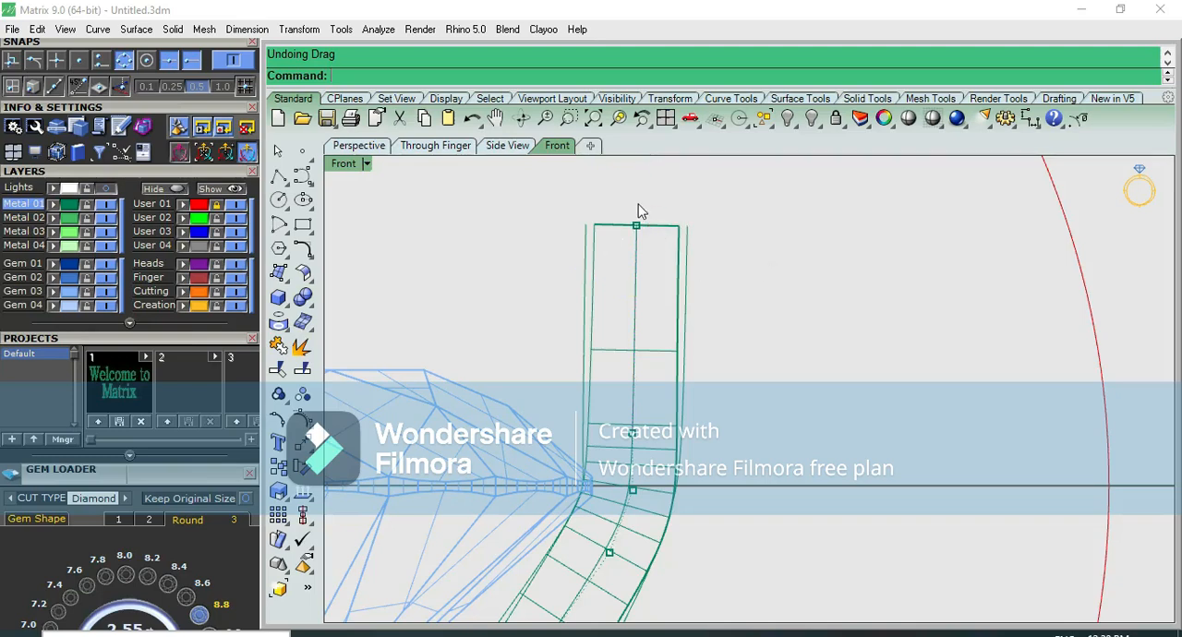
Try a smaller inward shift of the centre curve's top control point, and undo it
{"action": "left_click", "coordinate": [635, 225]}
{"action": "left_click", "coordinate": [720, 194]}
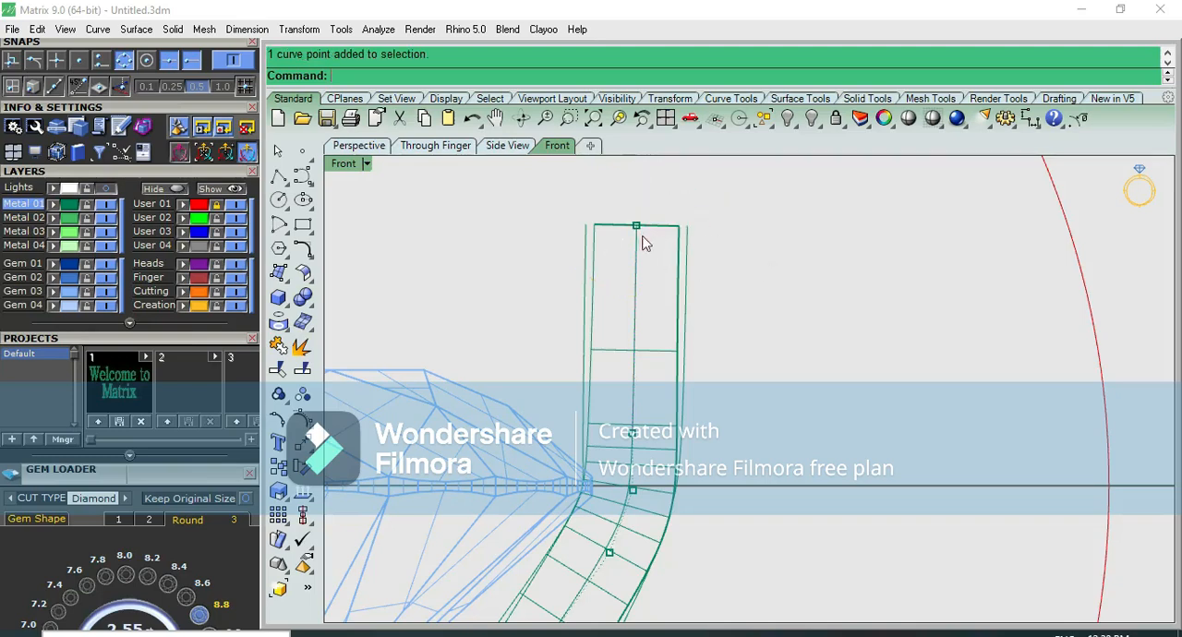
{"action": "scroll", "coordinate": [652, 386], "scroll_direction": "down", "scroll_amount": 2}
{"action": "left_click", "coordinate": [513, 409]}
{"action": "left_click", "coordinate": [750, 357]}
{"action": "left_click", "coordinate": [669, 405]}
{"action": "left_click", "coordinate": [749, 338]}
{"action": "left_click", "coordinate": [653, 308]}
{"action": "left_click", "coordinate": [825, 399]}
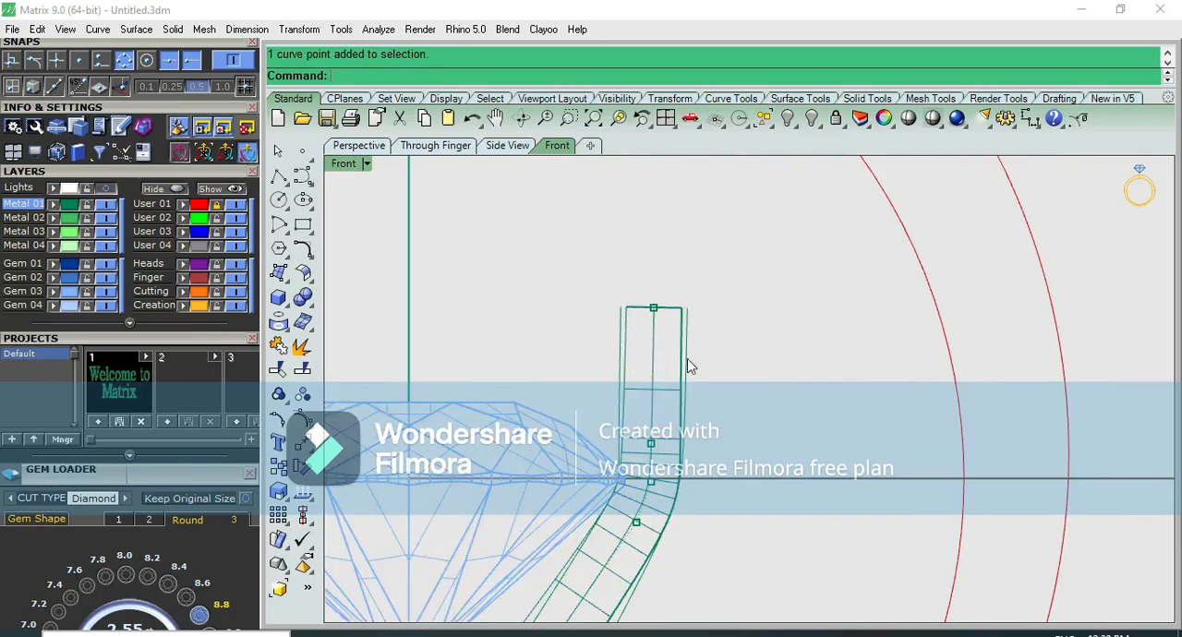
{"action": "left_click_drag", "start_coordinate": [623, 279], "coordinate": [647, 307]}
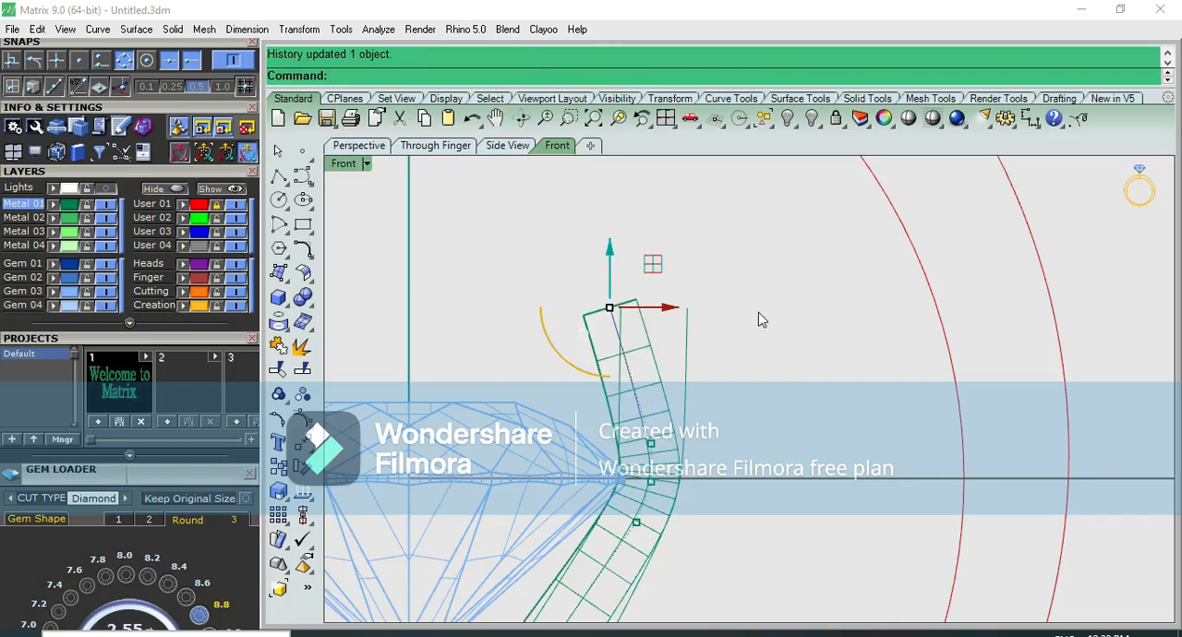
{"action": "key", "text": "ctrl+z"}
{"action": "scroll", "coordinate": [755, 347], "scroll_direction": "down", "scroll_amount": 4}
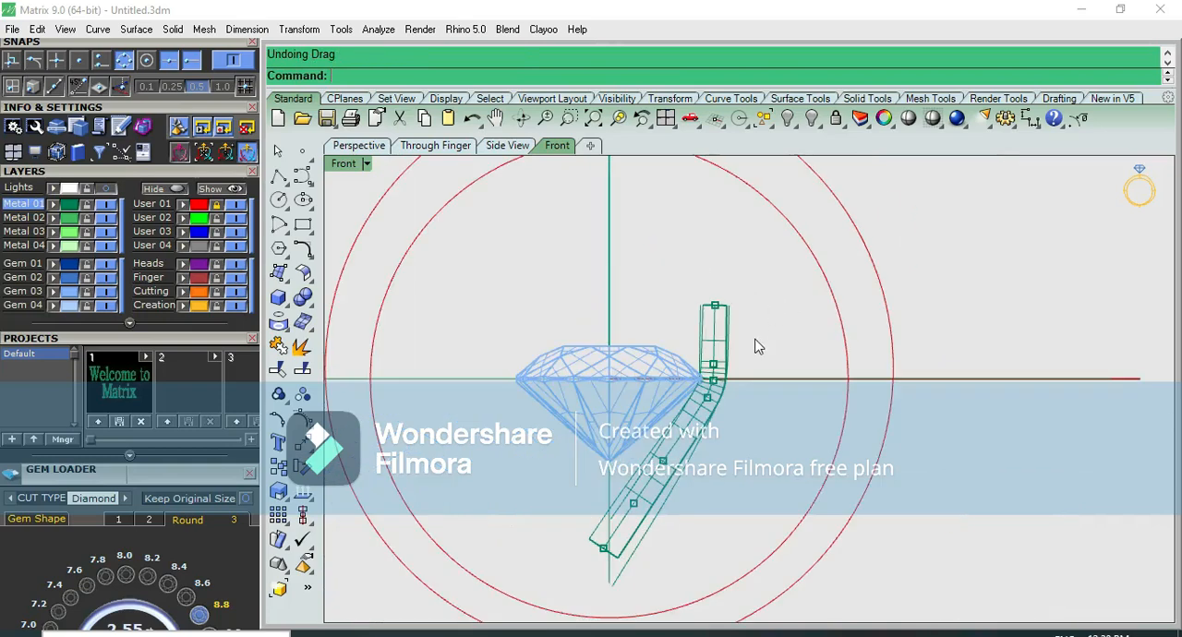
Polar array the prong around the origin in the top view with 6 items over 360 degrees
{"action": "key", "text": "Escape"}
{"action": "left_click", "coordinate": [694, 446]}
{"action": "key", "text": "ctrl+F1"}
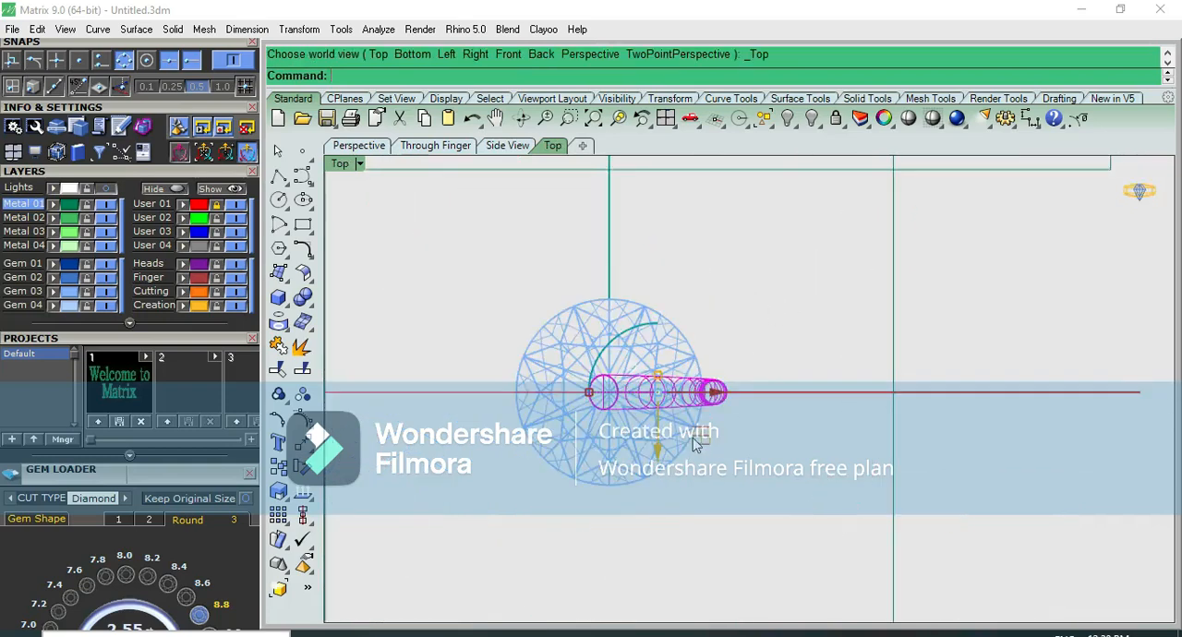
{"action": "scroll", "coordinate": [695, 432], "scroll_direction": "up", "scroll_amount": 1}
{"action": "key", "text": "F5"}
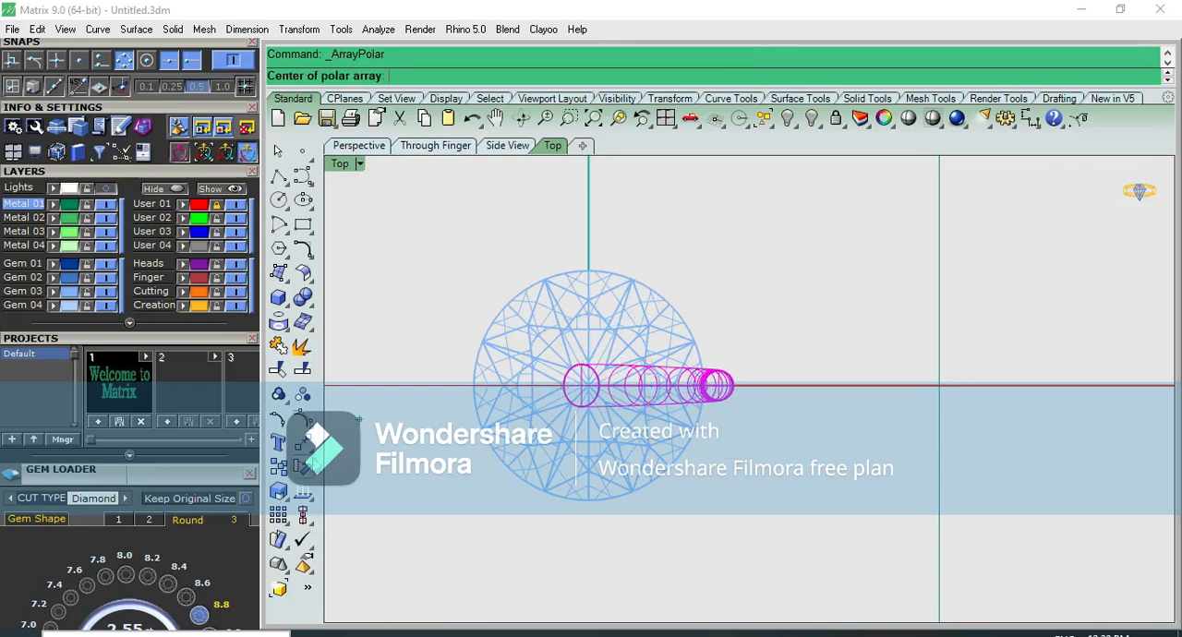
{"action": "left_click", "coordinate": [310, 453]}
{"action": "left_click", "coordinate": [376, 498]}
{"action": "type", "text": "0"}
{"action": "key", "text": "Return"}
{"action": "type", "text": "6"}
{"action": "key", "text": "Return"}
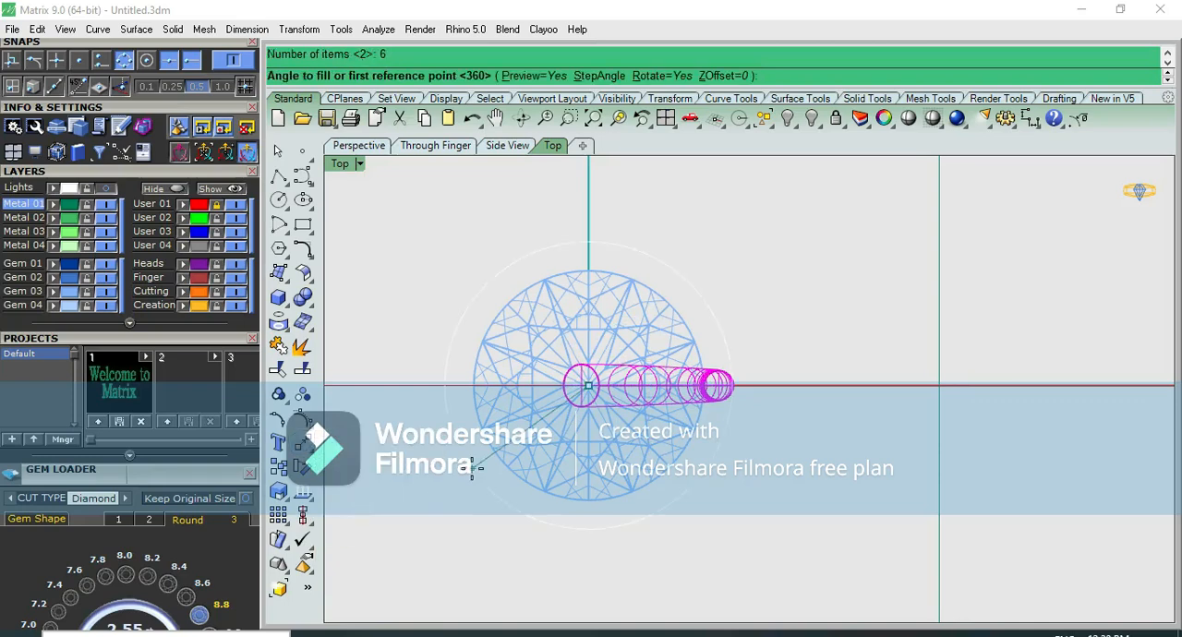
{"action": "key", "text": "Return"}
{"action": "scroll", "coordinate": [471, 473], "scroll_direction": "up", "scroll_amount": 2}
{"action": "key", "text": "Return"}
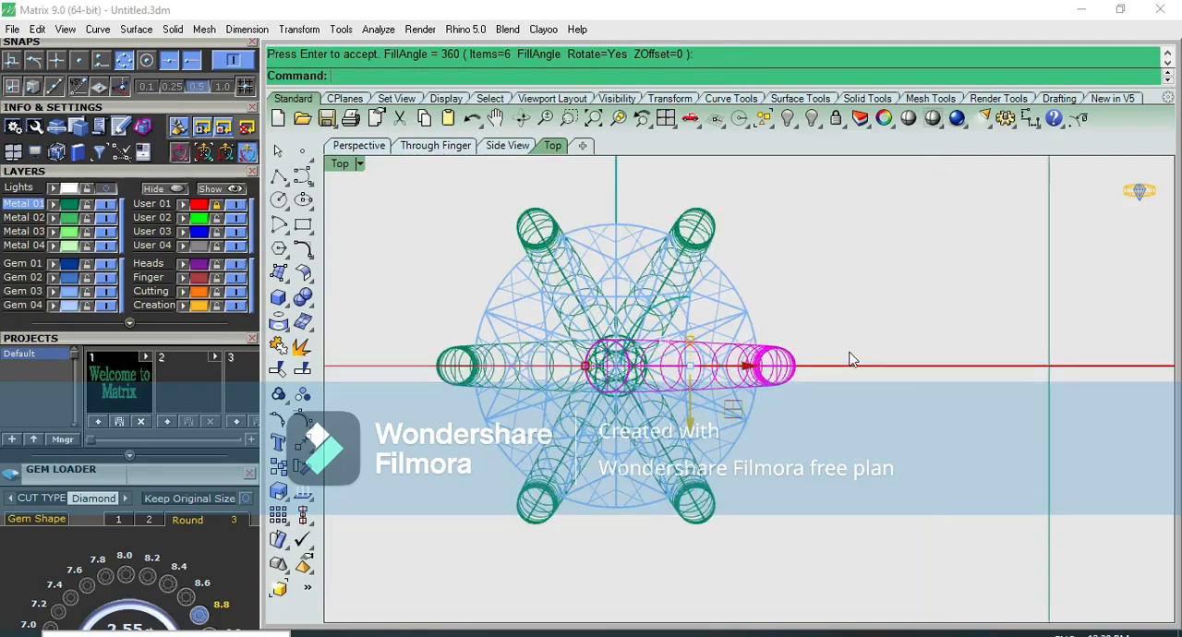
Inspect the six arrayed prongs shaded in the front view
{"action": "left_click", "coordinate": [909, 118]}
{"action": "key", "text": "ctrl+F2"}
{"action": "right_click_drag", "start_coordinate": [801, 474], "coordinate": [791, 316]}
{"action": "key", "text": "Return"}
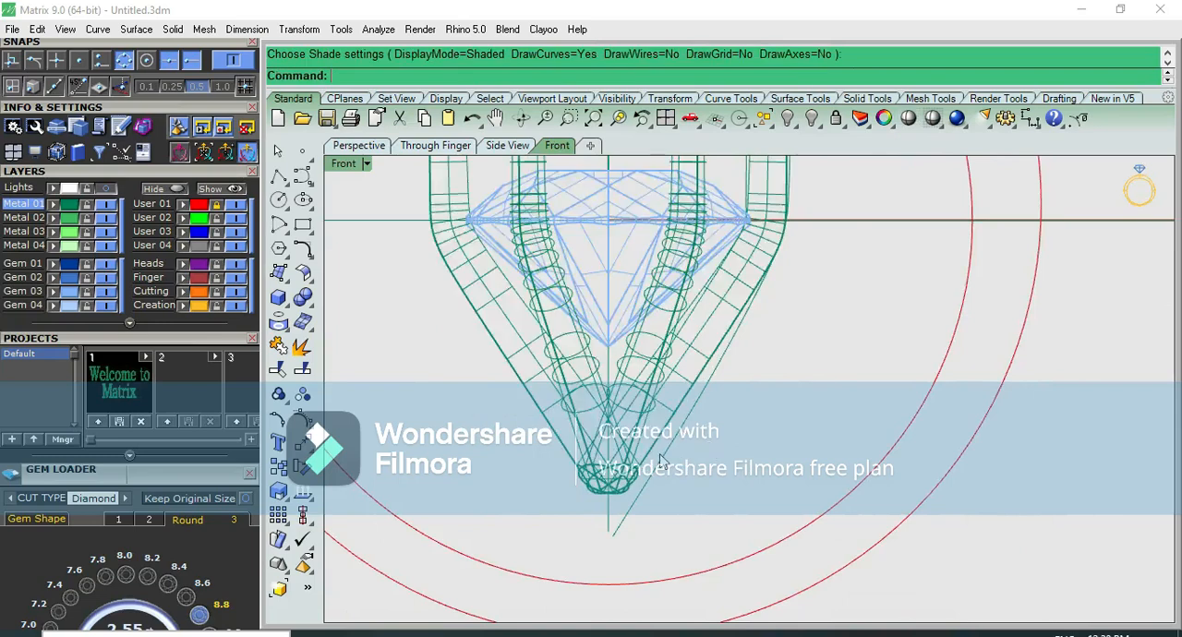
Show the original prong's centre curve points and raise the three lowest ones together slightly
{"action": "scroll", "coordinate": [651, 407], "scroll_direction": "up", "scroll_amount": 2}
{"action": "left_click", "coordinate": [725, 305]}
{"action": "left_click", "coordinate": [738, 340]}
{"action": "key", "text": "F10"}
{"action": "left_click_drag", "start_coordinate": [478, 555], "coordinate": [807, 262]}
{"action": "left_click_drag", "start_coordinate": [639, 342], "coordinate": [638, 327]}
{"action": "left_click", "coordinate": [771, 366]}
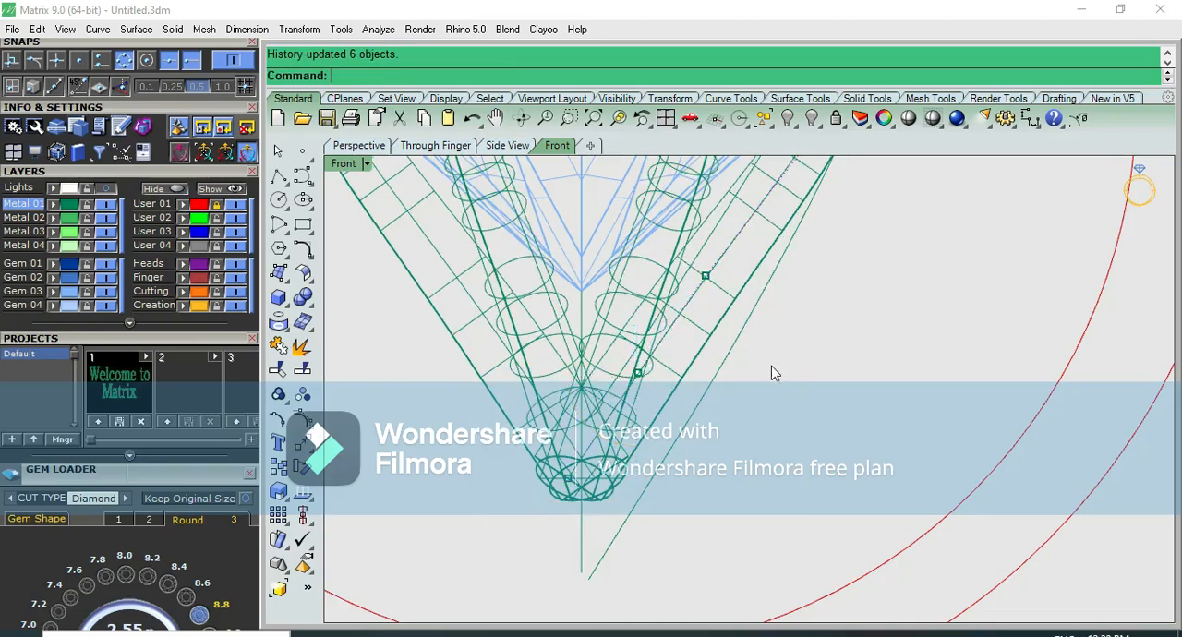
Move the second-lowest control point down and in to the vertical axis, and shift the lowest one beneath it, making the prong base vertical
{"action": "left_click", "coordinate": [644, 374]}
{"action": "left_click", "coordinate": [691, 414]}
{"action": "left_click_drag", "start_coordinate": [695, 336], "coordinate": [633, 389]}
{"action": "left_click", "coordinate": [777, 424]}
{"action": "left_click", "coordinate": [570, 480]}
{"action": "left_click_drag", "start_coordinate": [615, 479], "coordinate": [637, 481]}
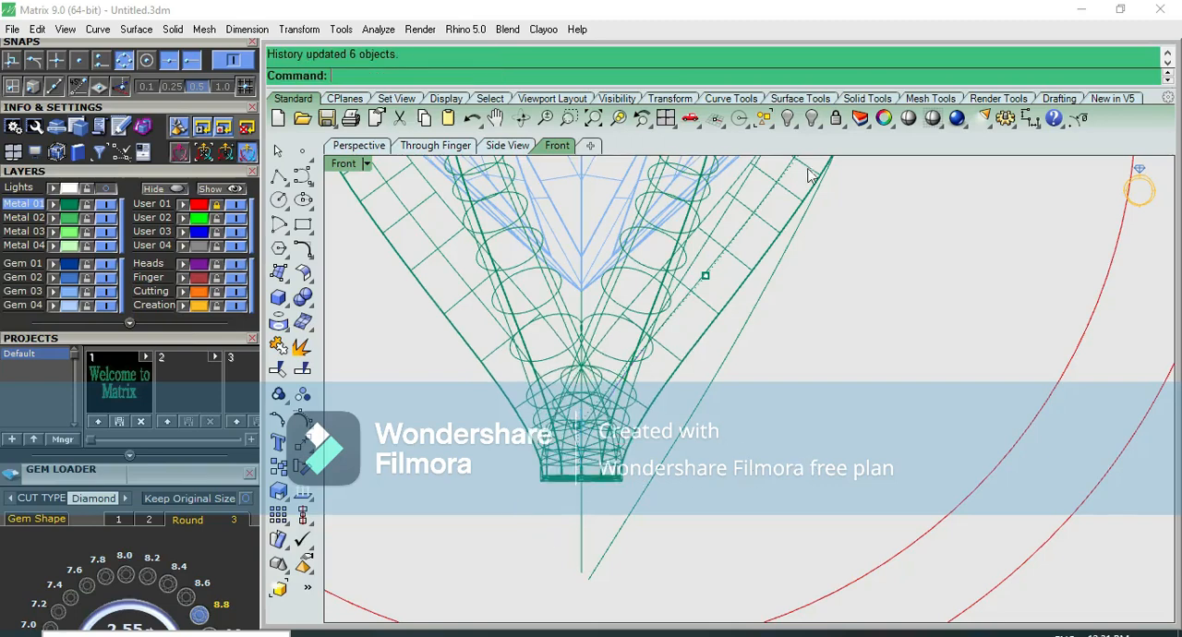
Inspect the six-prong head shaded from several angles and return to the front view
{"action": "left_click", "coordinate": [910, 120]}
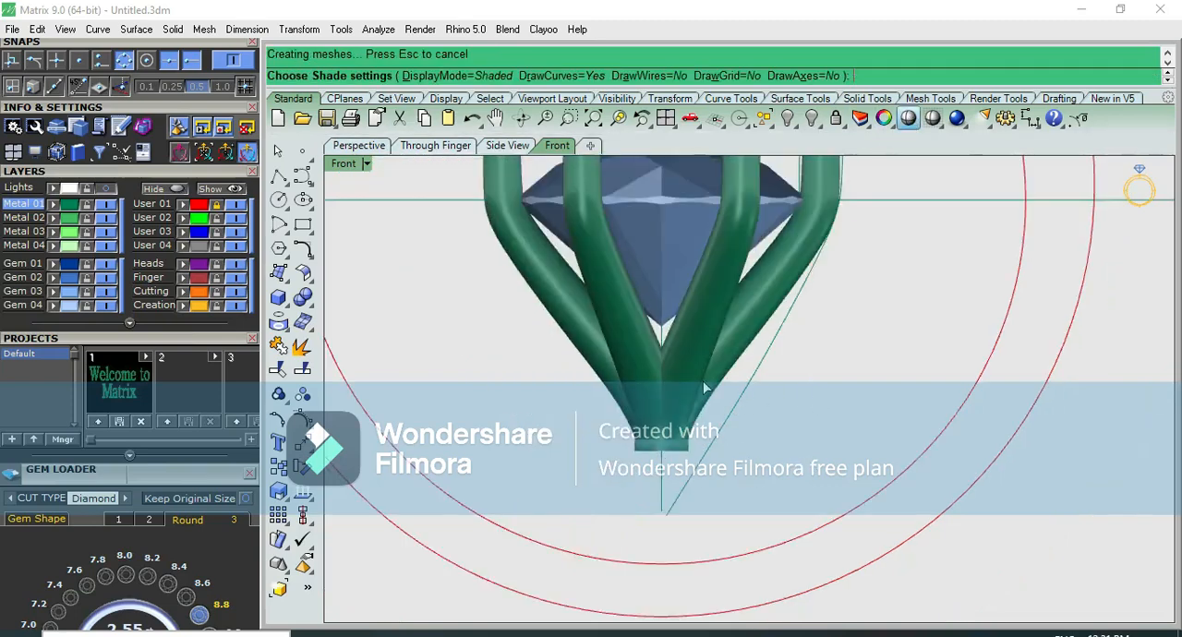
{"action": "scroll", "coordinate": [721, 409], "scroll_direction": "up", "scroll_amount": 5}
{"action": "right_click_drag", "start_coordinate": [770, 390], "coordinate": [845, 263]}
{"action": "scroll", "coordinate": [827, 343], "scroll_direction": "down", "scroll_amount": 5}
{"action": "key", "text": "ctrl+F2"}
Raise the three lowest control points of the centre curve a touch more
{"action": "scroll", "coordinate": [831, 342], "scroll_direction": "up", "scroll_amount": 3}
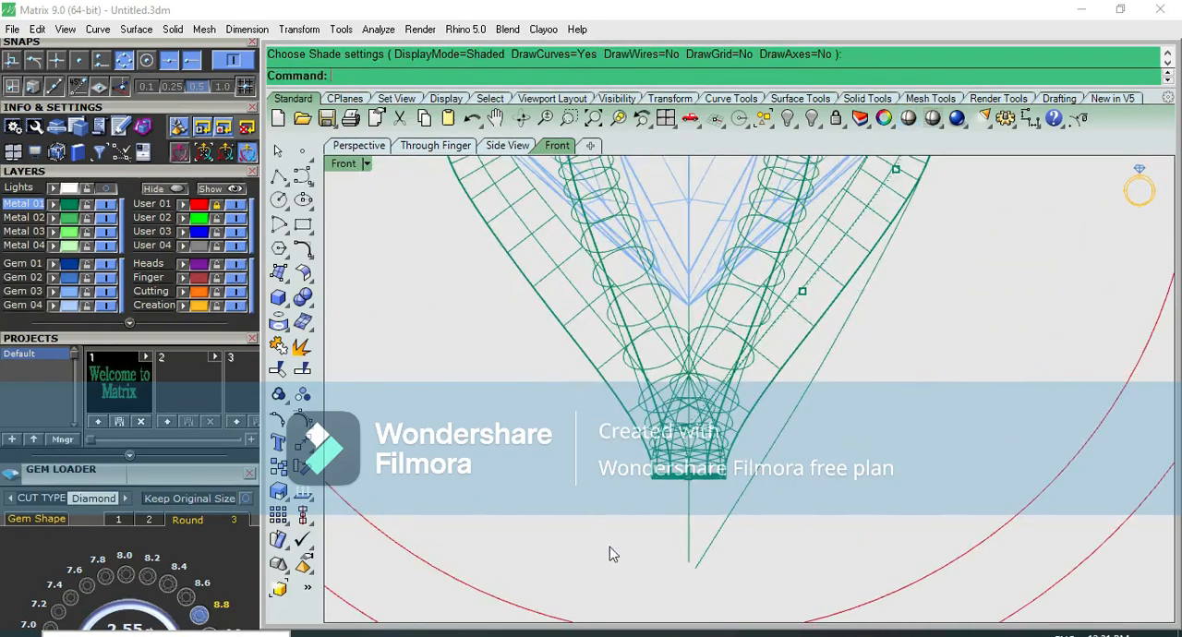
{"action": "left_click_drag", "start_coordinate": [606, 556], "coordinate": [920, 271]}
{"action": "left_click_drag", "start_coordinate": [744, 329], "coordinate": [744, 323]}
{"action": "left_click", "coordinate": [913, 336]}
Move the centre curve's control point just below the stone's girdle up and slightly outward to adjust the prong's bend
{"action": "right_click_drag", "start_coordinate": [859, 258], "coordinate": [719, 430]}
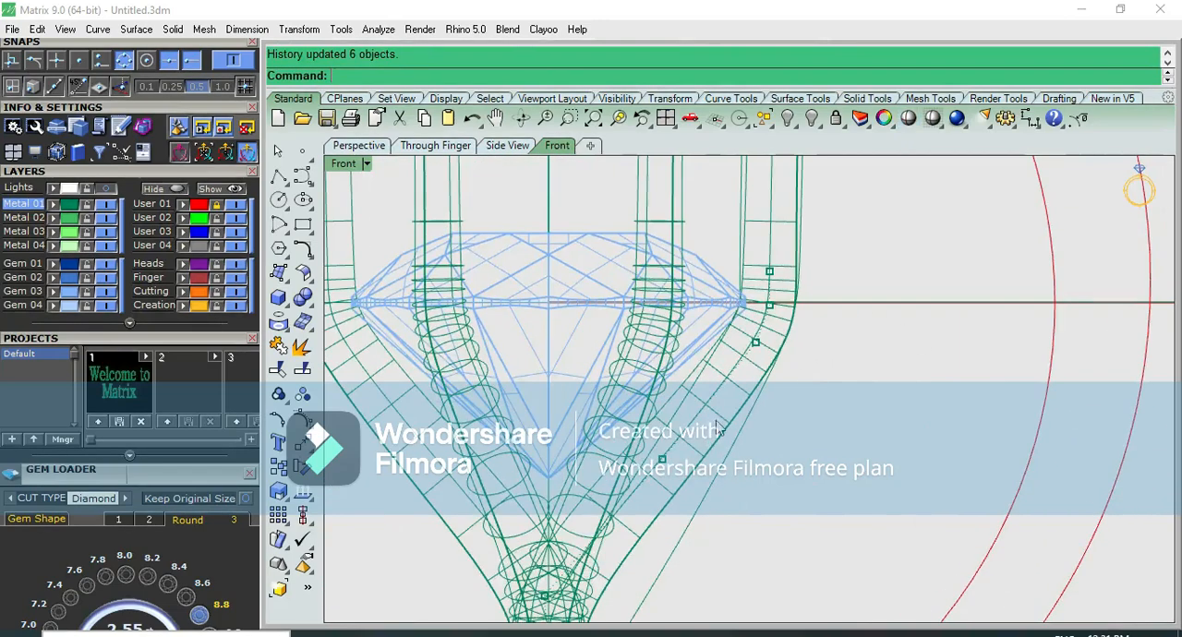
{"action": "left_click", "coordinate": [756, 344]}
{"action": "scroll", "coordinate": [768, 327], "scroll_direction": "up", "scroll_amount": 3}
{"action": "left_click_drag", "start_coordinate": [779, 314], "coordinate": [790, 288]}
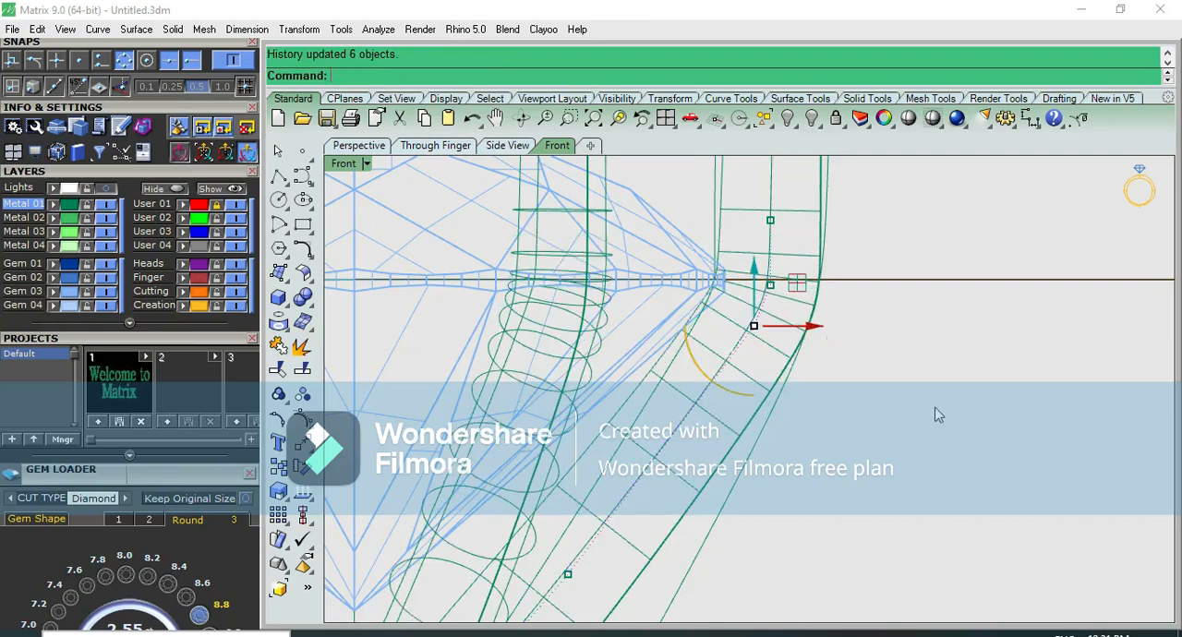
{"action": "left_click", "coordinate": [935, 411]}
{"action": "scroll", "coordinate": [903, 394], "scroll_direction": "down", "scroll_amount": 6}
{"action": "scroll", "coordinate": [855, 418], "scroll_direction": "down", "scroll_amount": 3}
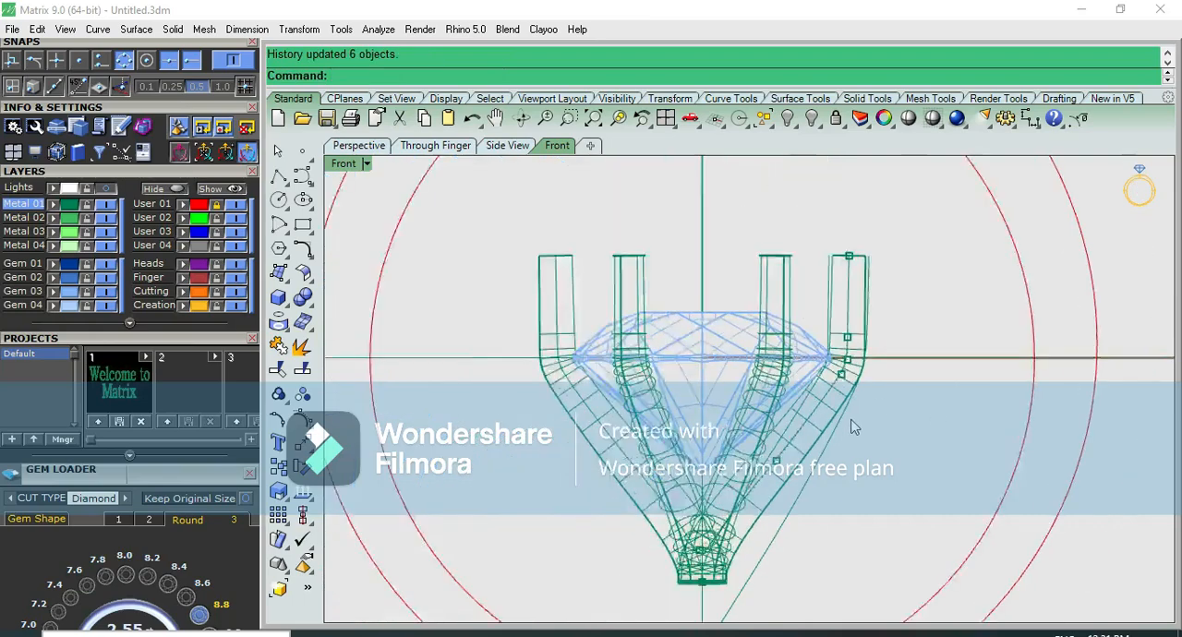
Preview the head shaded, compare it with the reference picture in the top view, and hide the Lights layer
{"action": "left_click", "coordinate": [908, 119]}
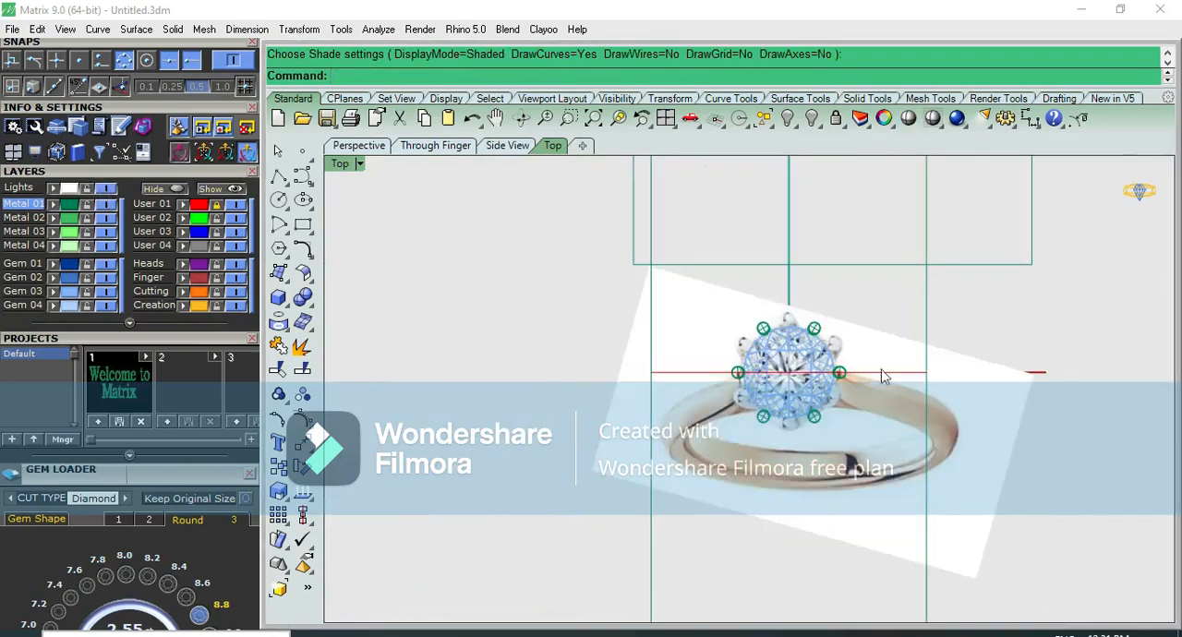
{"action": "scroll", "coordinate": [882, 377], "scroll_direction": "up", "scroll_amount": 3}
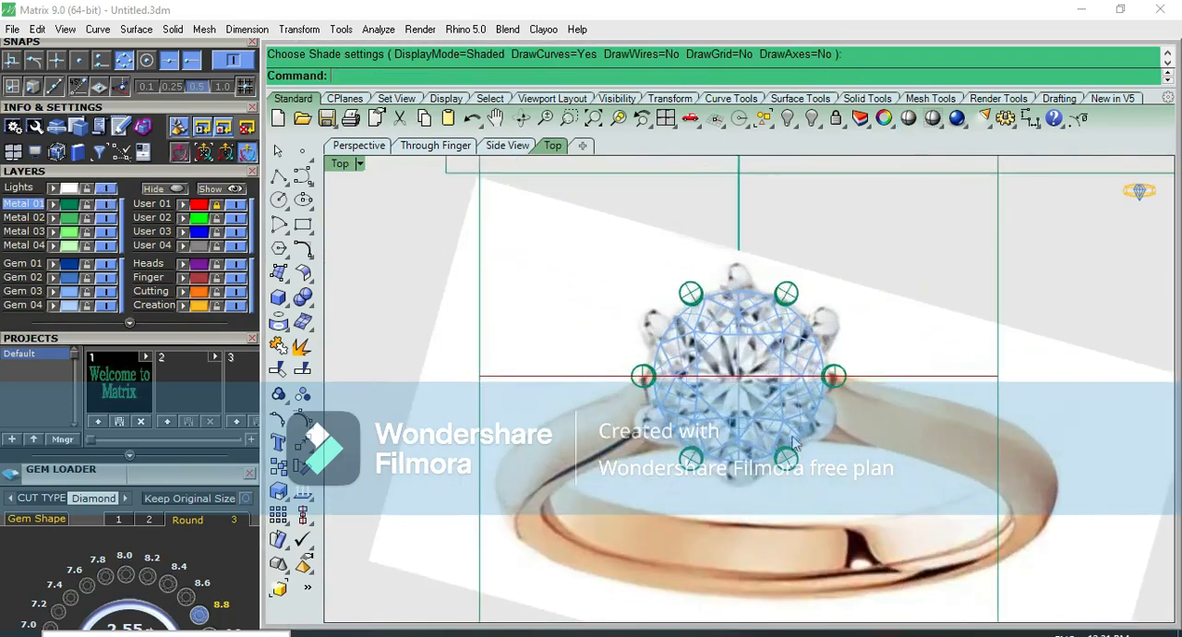
{"action": "left_click", "coordinate": [110, 191]}
{"action": "key", "text": "ctrl+F2"}
{"action": "left_click", "coordinate": [818, 528]}
{"action": "right_click_drag", "start_coordinate": [818, 536], "coordinate": [828, 397]}
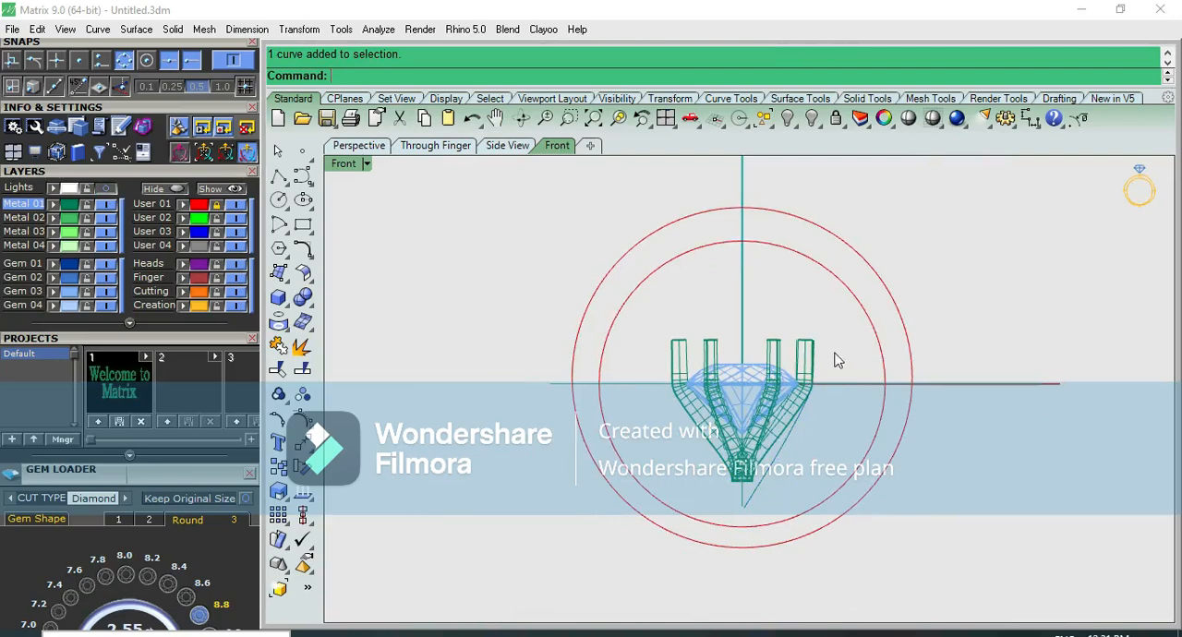
Lower the centre curve's lowest control point slightly to lengthen the prongs' straight base, and check the result shaded
{"action": "scroll", "coordinate": [783, 441], "scroll_direction": "up", "scroll_amount": 12}
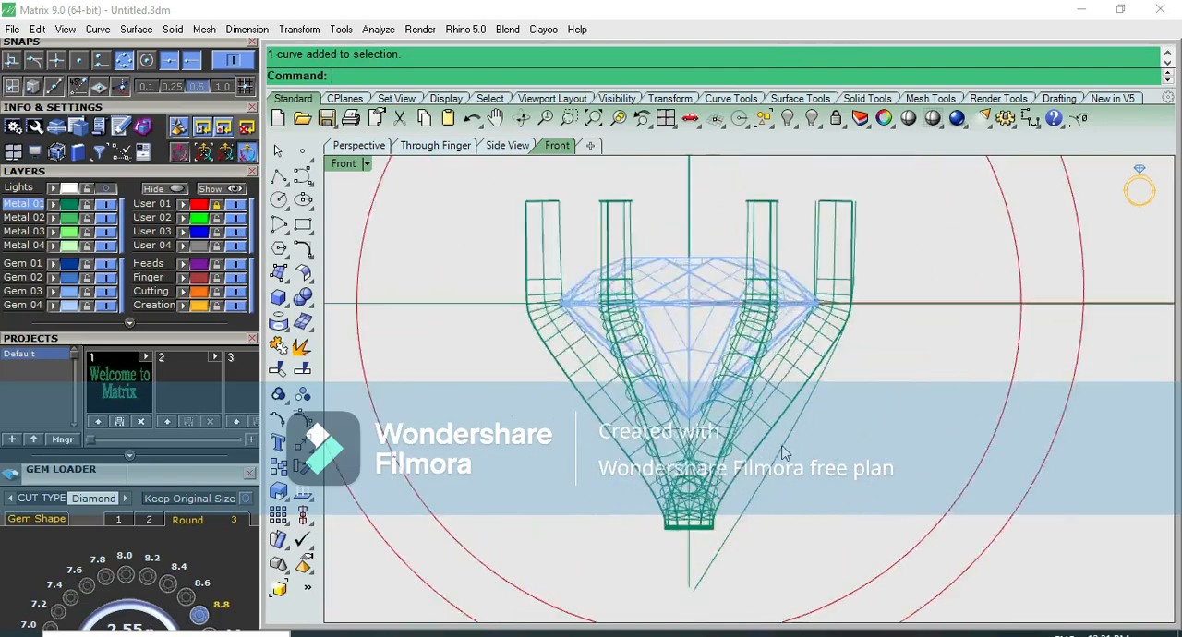
{"action": "left_click", "coordinate": [727, 425]}
{"action": "left_click", "coordinate": [727, 425]}
{"action": "key", "text": "F10"}
{"action": "scroll", "coordinate": [727, 510], "scroll_direction": "down", "scroll_amount": 3}
{"action": "left_click", "coordinate": [634, 434]}
{"action": "left_click_drag", "start_coordinate": [640, 398], "coordinate": [646, 421]}
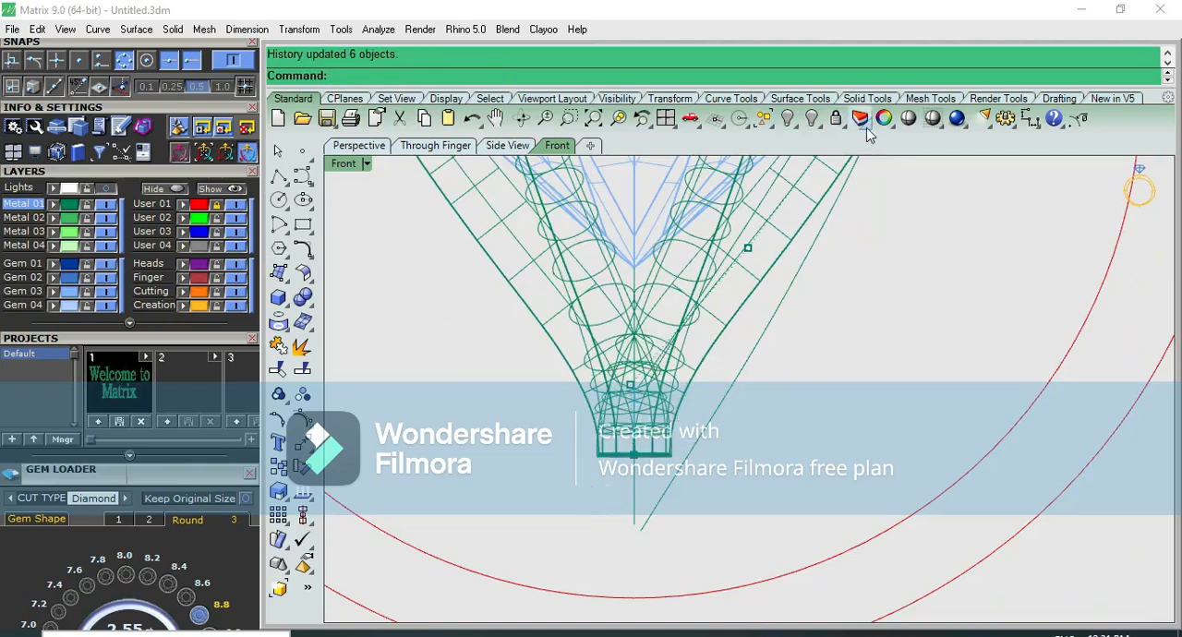
{"action": "left_click", "coordinate": [908, 119]}
{"action": "scroll", "coordinate": [842, 392], "scroll_direction": "down", "scroll_amount": 3}
{"action": "key", "text": "Escape"}
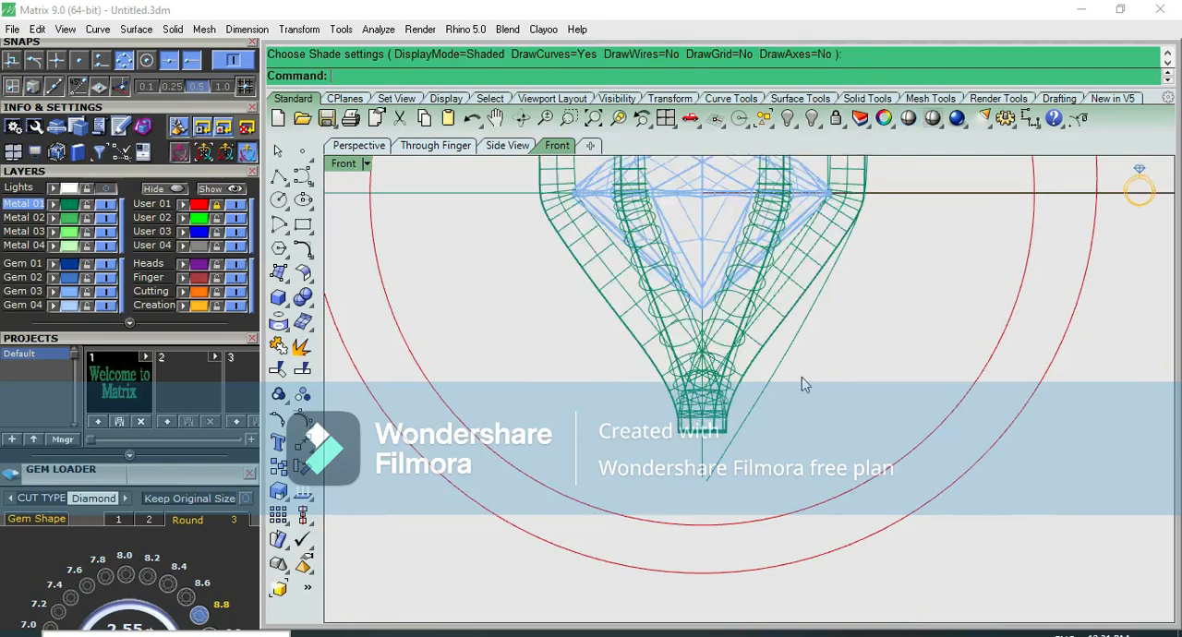
Select the stone, prongs and curves and move them straight up to the top of the ring circles, accepting the history warning
{"action": "scroll", "coordinate": [838, 304], "scroll_direction": "up", "scroll_amount": 3}
{"action": "left_click_drag", "start_coordinate": [469, 482], "coordinate": [468, 476]}
{"action": "scroll", "coordinate": [623, 406], "scroll_direction": "down", "scroll_amount": 3}
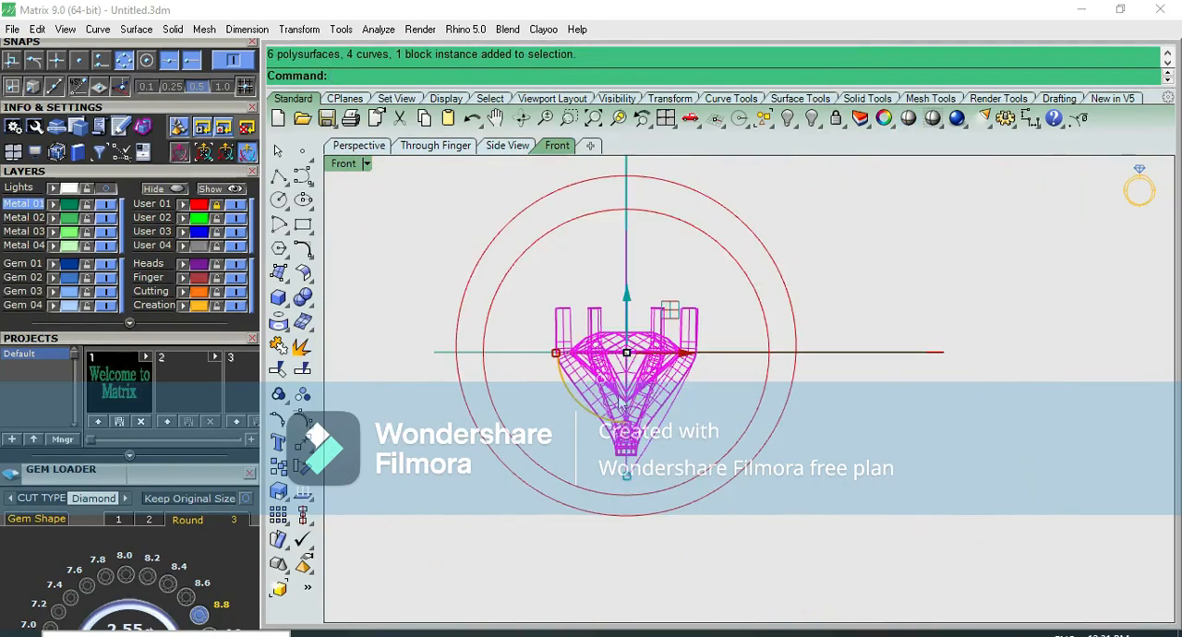
{"action": "left_click", "coordinate": [626, 273], "text": "ctrl"}
{"action": "scroll", "coordinate": [621, 278], "scroll_direction": "down", "scroll_amount": 6}
{"action": "key", "text": "ctrl+F1"}
{"action": "key", "text": "ctrl+F2"}
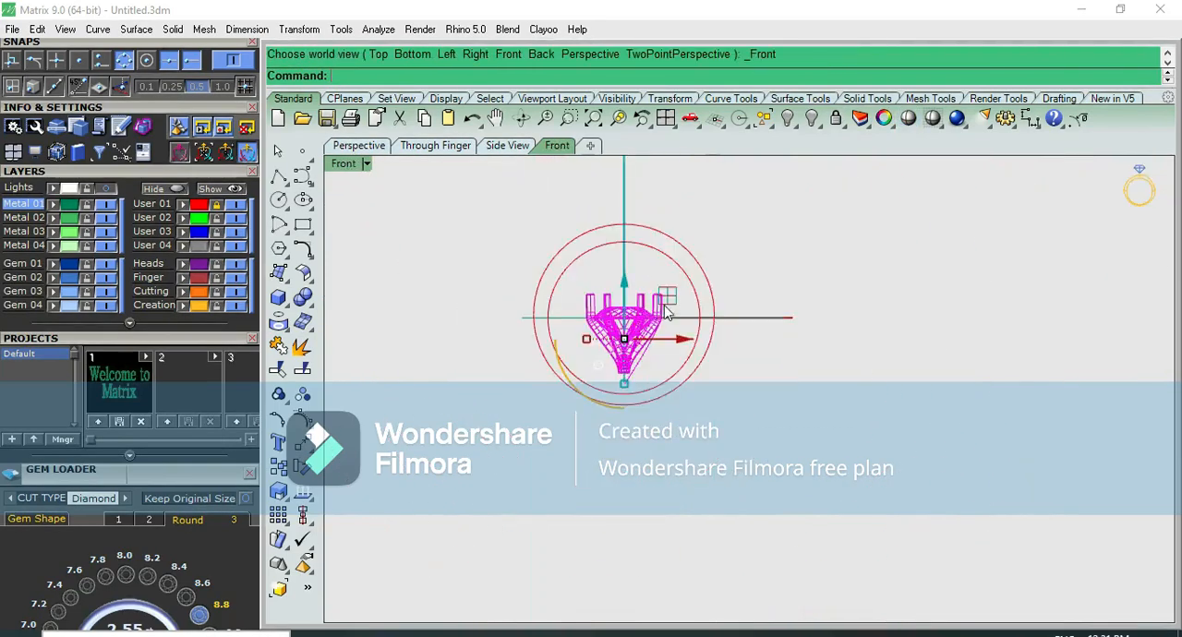
{"action": "left_click_drag", "start_coordinate": [628, 294], "coordinate": [628, 175]}
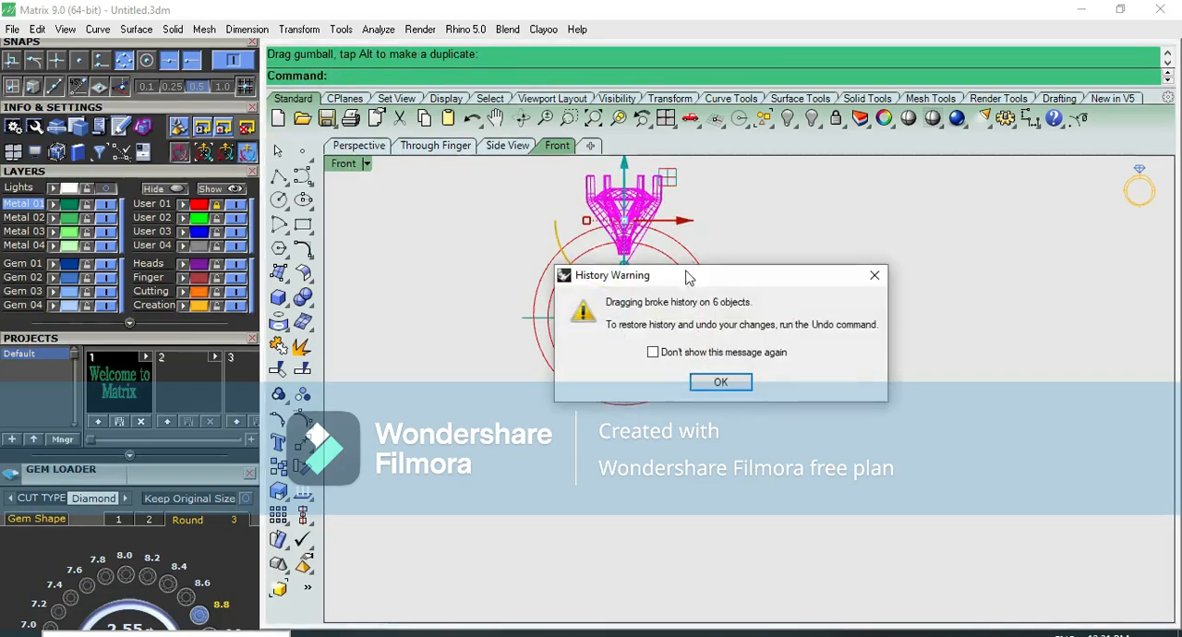
{"action": "left_click", "coordinate": [718, 382]}
Raise the whole head a little more so its base sits between the inner and outer ring circles
{"action": "scroll", "coordinate": [637, 305], "scroll_direction": "up", "scroll_amount": 5}
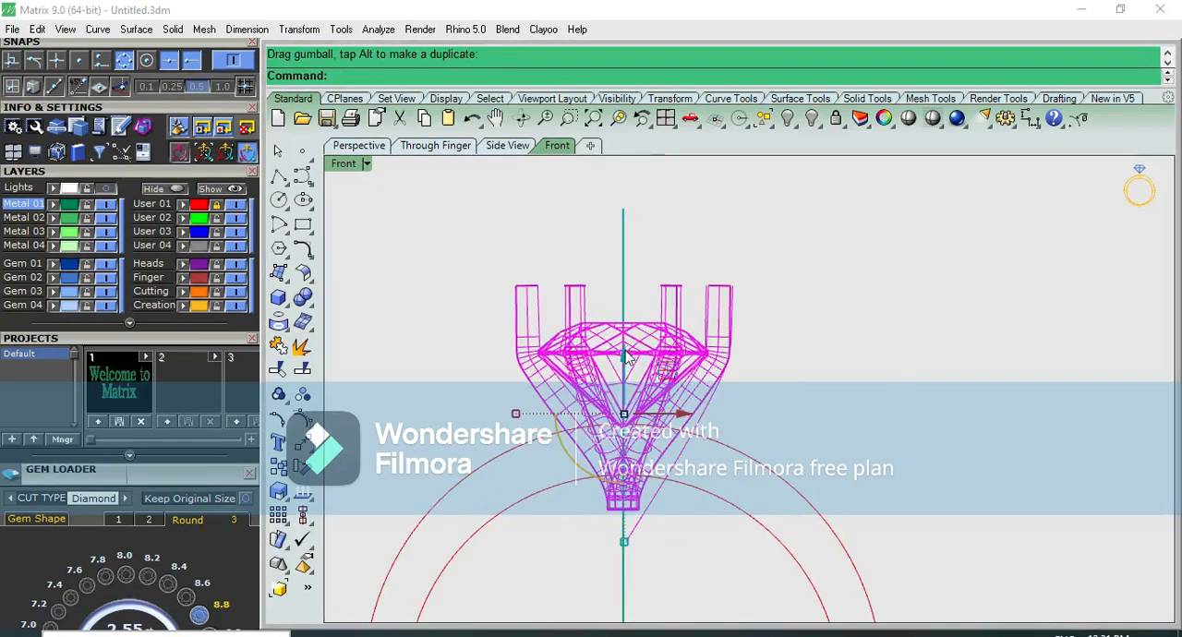
{"action": "left_click_drag", "start_coordinate": [620, 310], "coordinate": [622, 282]}
{"action": "left_click", "coordinate": [738, 462]}
{"action": "right_click_drag", "start_coordinate": [739, 462], "coordinate": [688, 377]}
{"action": "right_click_drag", "start_coordinate": [742, 221], "coordinate": [747, 349]}
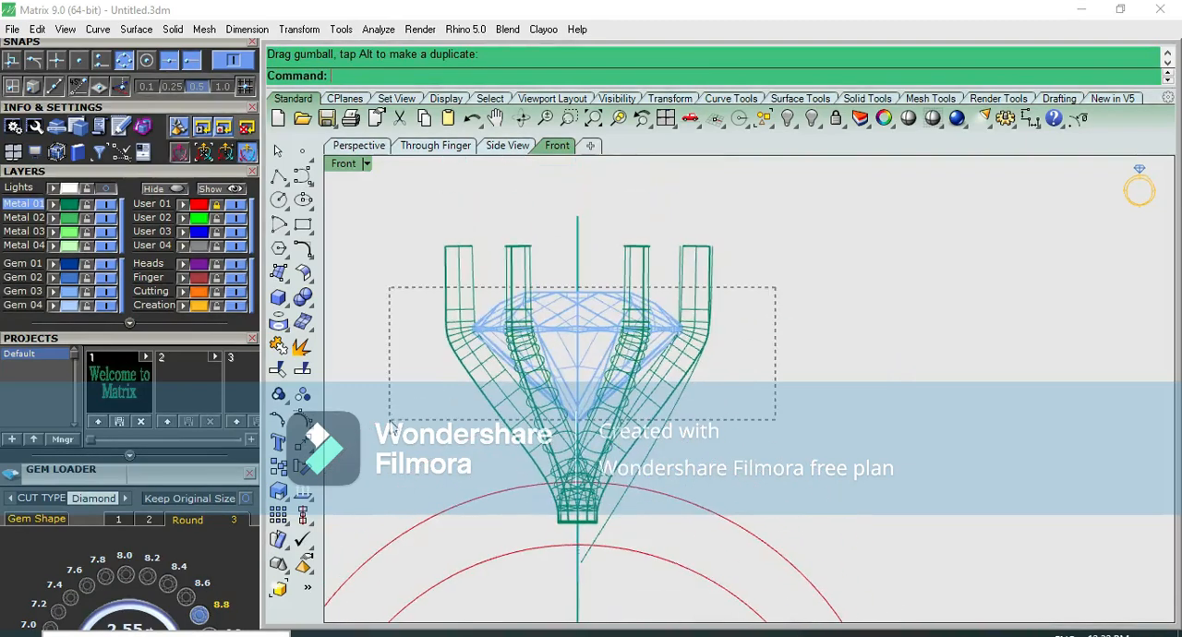
Select the stone, prongs and curves and lower the whole head slightly toward the inner ring circle
{"action": "left_click_drag", "start_coordinate": [391, 423], "coordinate": [389, 420]}
{"action": "left_click_drag", "start_coordinate": [582, 325], "coordinate": [581, 353]}
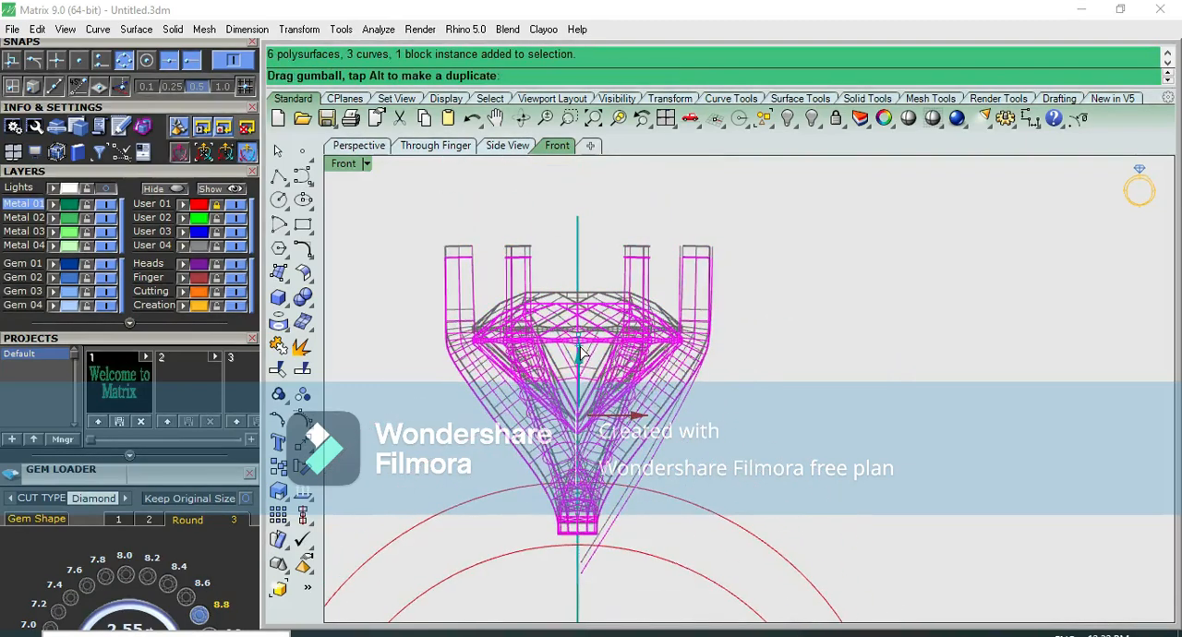
{"action": "left_click", "coordinate": [794, 462]}
{"action": "right_click_drag", "start_coordinate": [672, 540], "coordinate": [643, 441]}
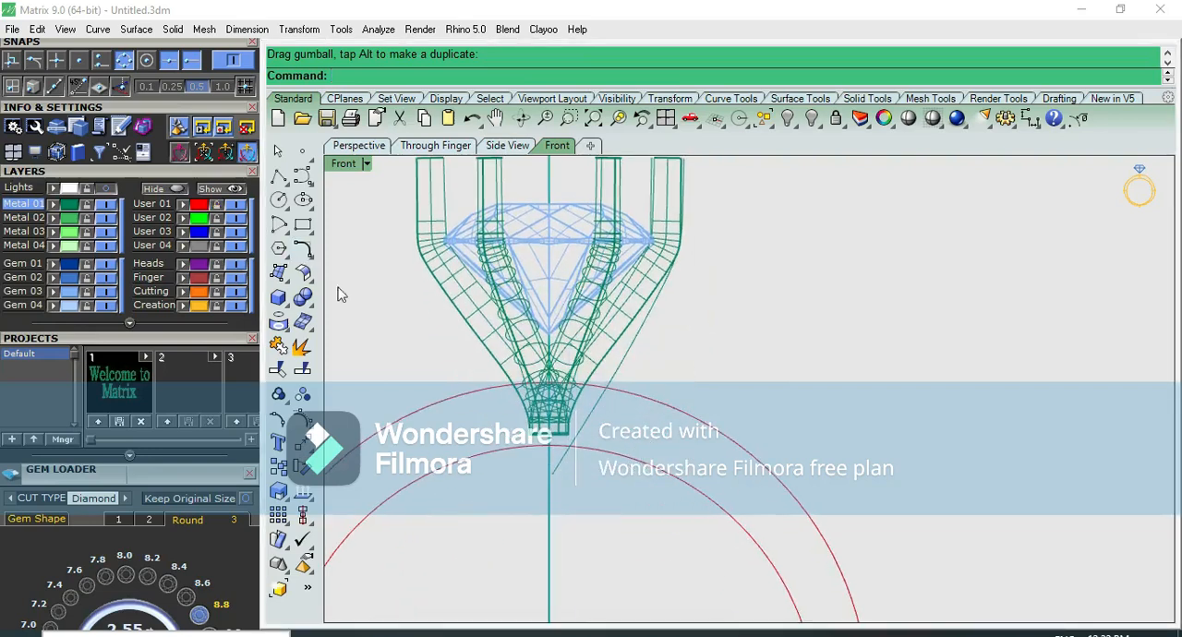
Offset the inner ring circle outward by 0.9 to get a guide circle between the two ring circles
{"action": "left_click", "coordinate": [600, 459]}
{"action": "key", "text": "Return"}
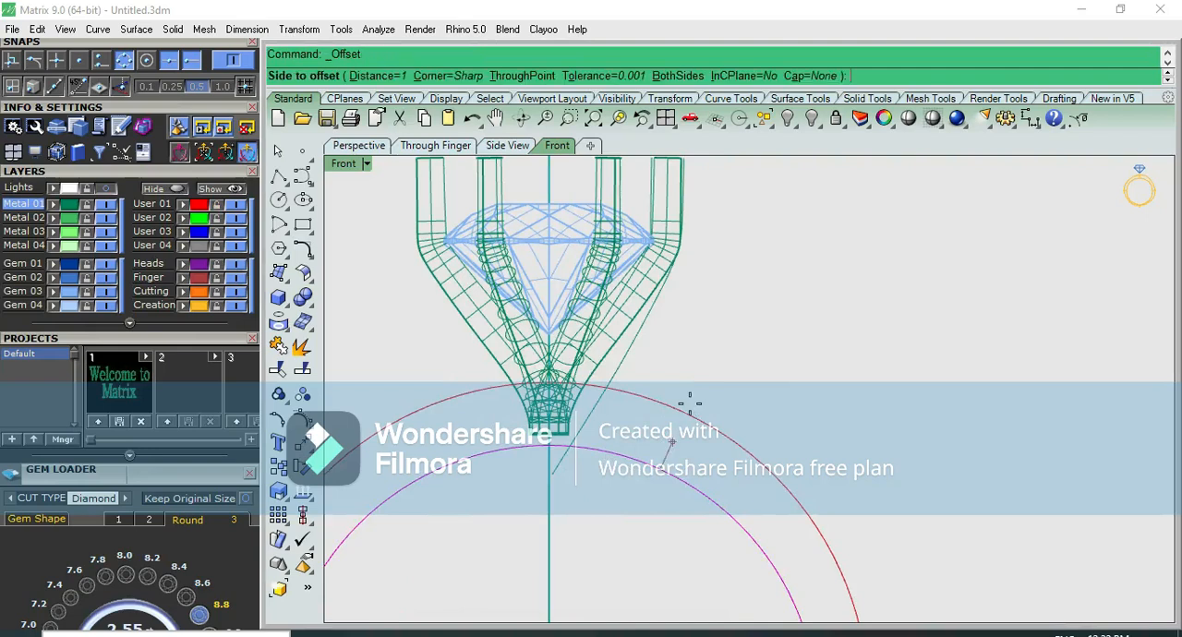
{"action": "type", "text": ".9"}
{"action": "key", "text": "Return"}
{"action": "left_click", "coordinate": [734, 418]}
{"action": "scroll", "coordinate": [730, 410], "scroll_direction": "down", "scroll_amount": 4}
{"action": "scroll", "coordinate": [650, 319], "scroll_direction": "up", "scroll_amount": 4}
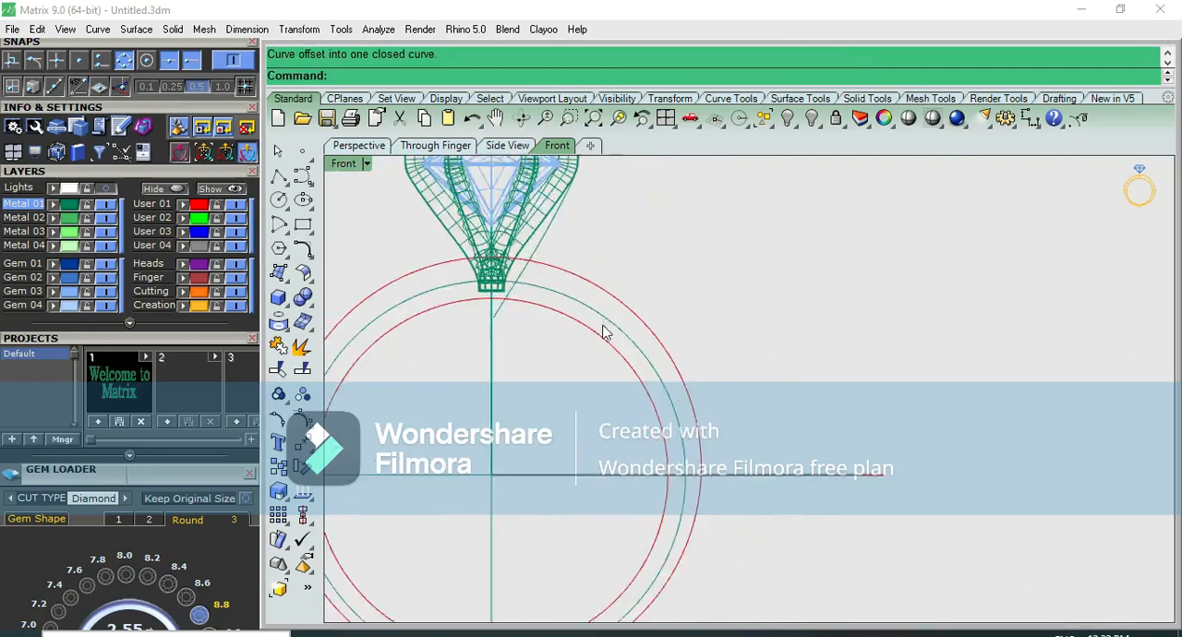
Draw an interpolated curve from the outer circle just above the horizontal axis up to the prongs' outer side
{"action": "left_click", "coordinate": [302, 176]}
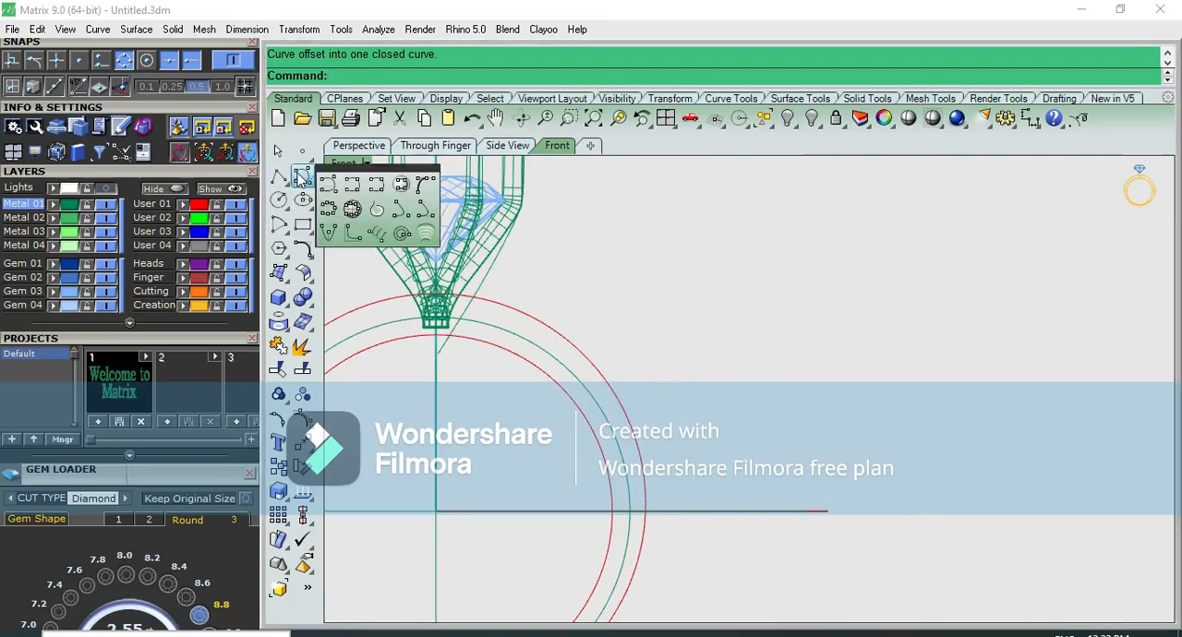
{"action": "left_click", "coordinate": [352, 185]}
{"action": "scroll", "coordinate": [650, 515], "scroll_direction": "up", "scroll_amount": 2}
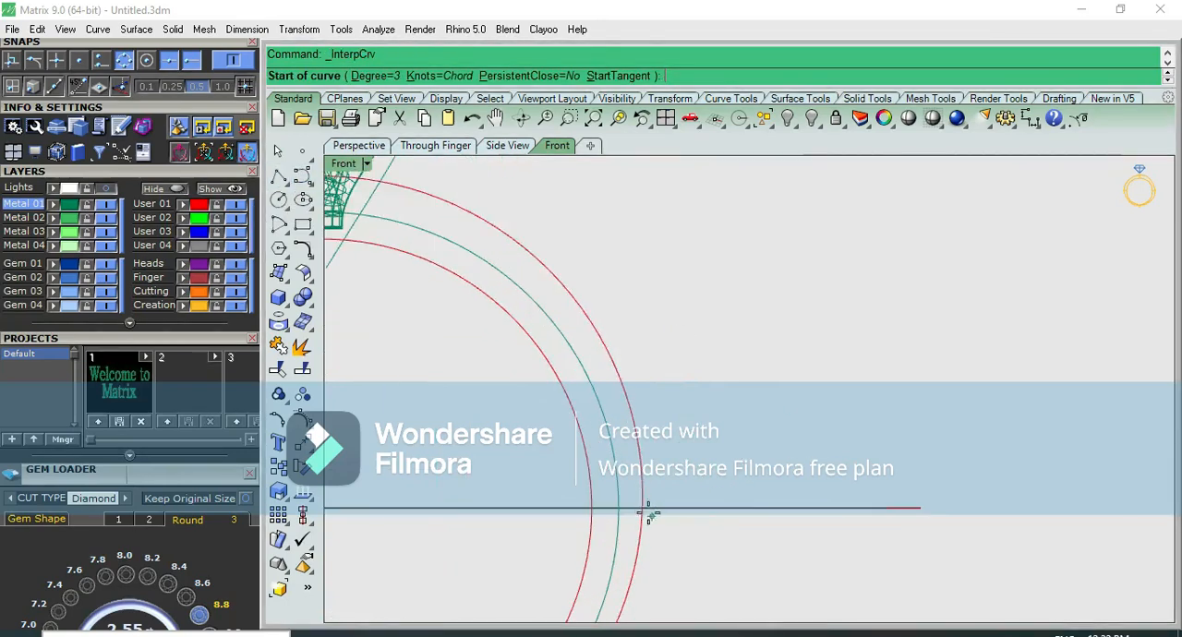
{"action": "left_click", "coordinate": [643, 498]}
{"action": "left_click", "coordinate": [634, 386]}
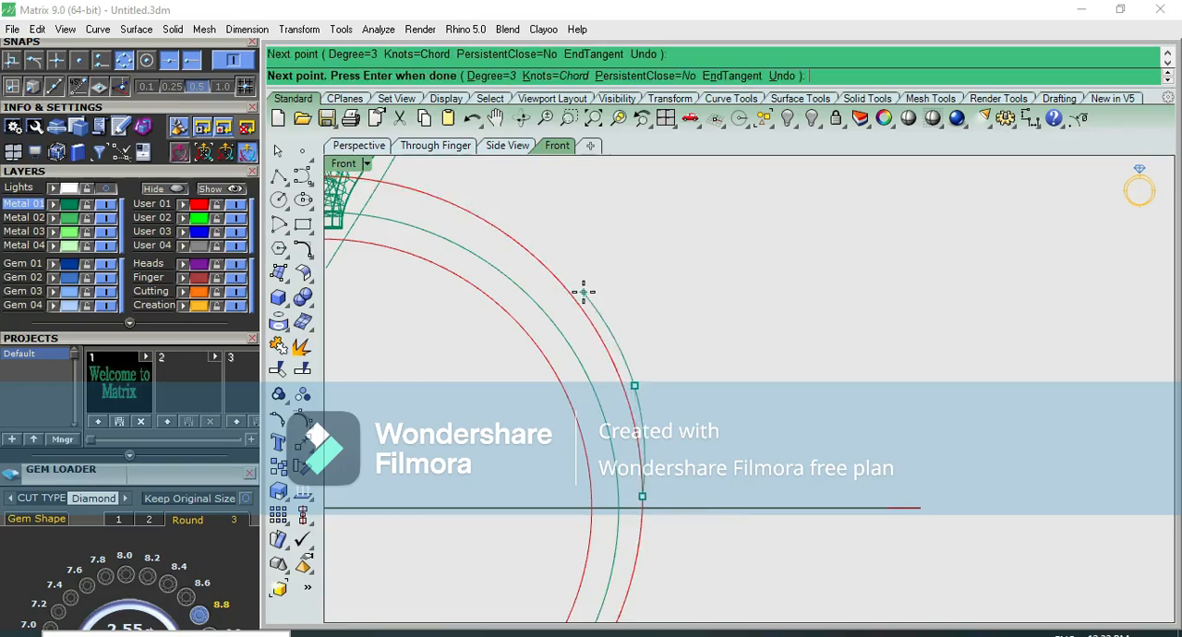
{"action": "scroll", "coordinate": [582, 290], "scroll_direction": "down", "scroll_amount": 2}
{"action": "left_click", "coordinate": [551, 353]}
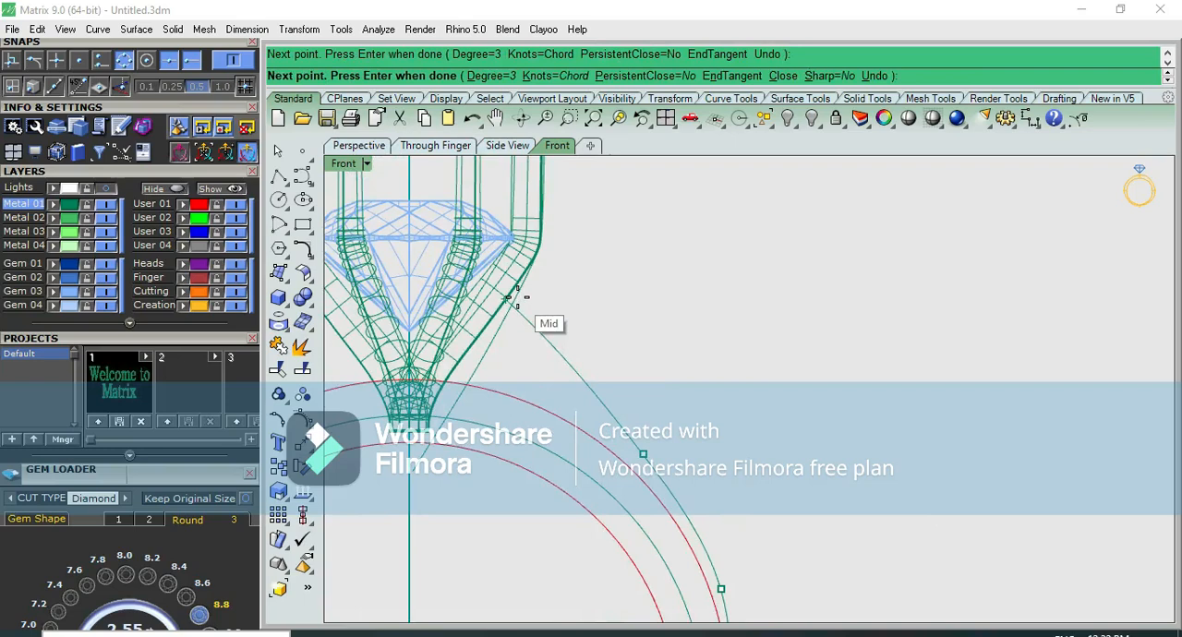
{"action": "left_click", "coordinate": [527, 296]}
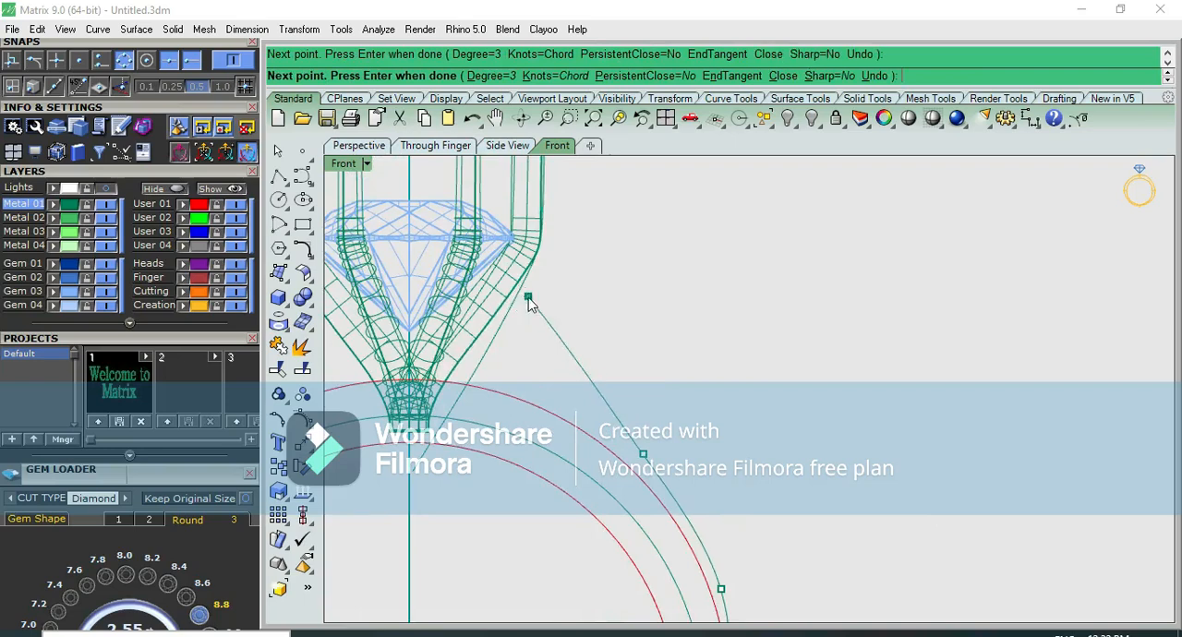
{"action": "key", "text": "Return"}
{"action": "scroll", "coordinate": [606, 397], "scroll_direction": "down", "scroll_amount": 2}
Show the Lights layer, compare the model with the reference picture in the top view, and return to the front view
{"action": "left_click", "coordinate": [106, 190]}
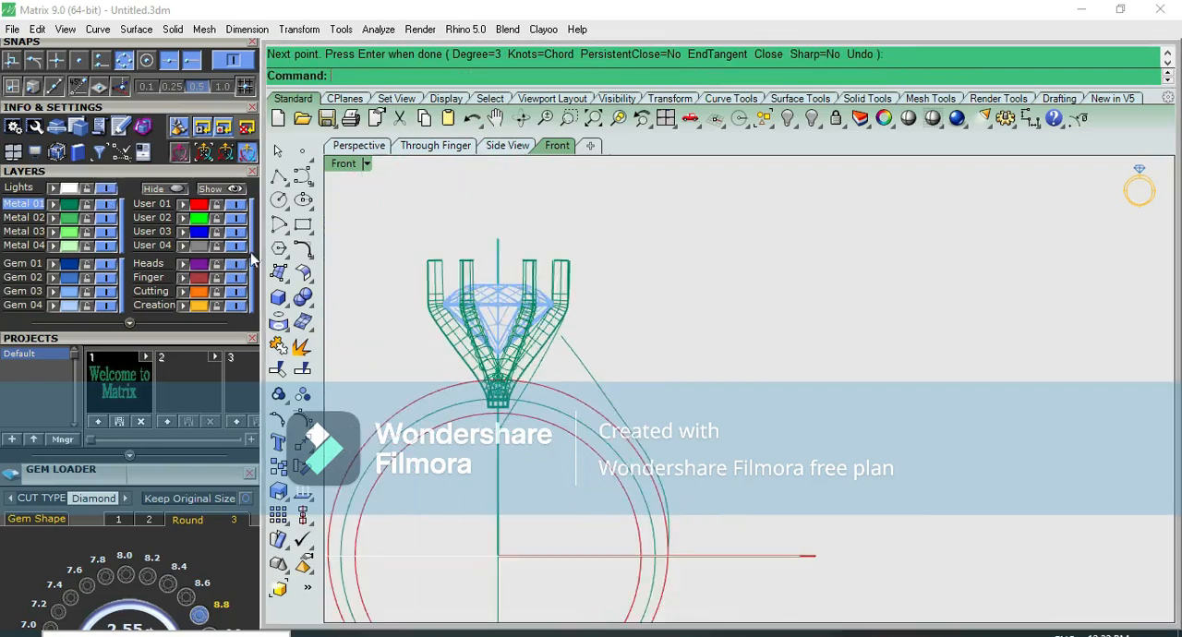
{"action": "scroll", "coordinate": [348, 309], "scroll_direction": "down", "scroll_amount": 5}
{"action": "key", "text": "ctrl+F1"}
{"action": "scroll", "coordinate": [453, 423], "scroll_direction": "up", "scroll_amount": 3}
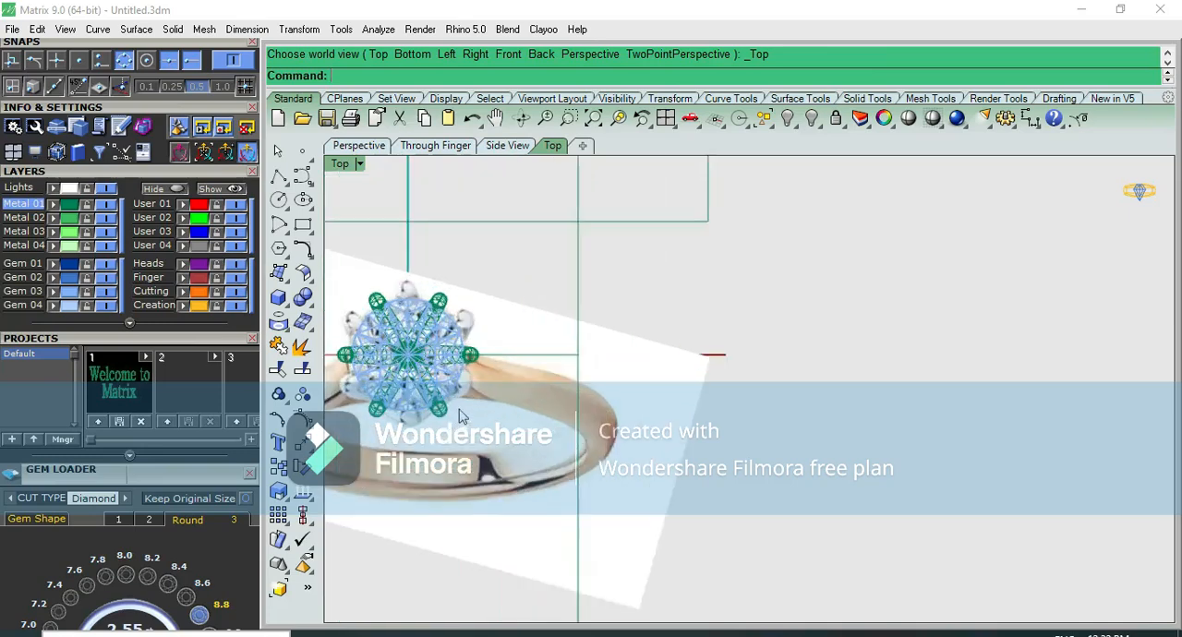
{"action": "key", "text": "ctrl+F2"}
Show the shoulder curve's control points and move its upper two points so it flares smoothly toward the head
{"action": "left_click", "coordinate": [499, 308]}
{"action": "scroll", "coordinate": [558, 335], "scroll_direction": "down", "scroll_amount": 2}
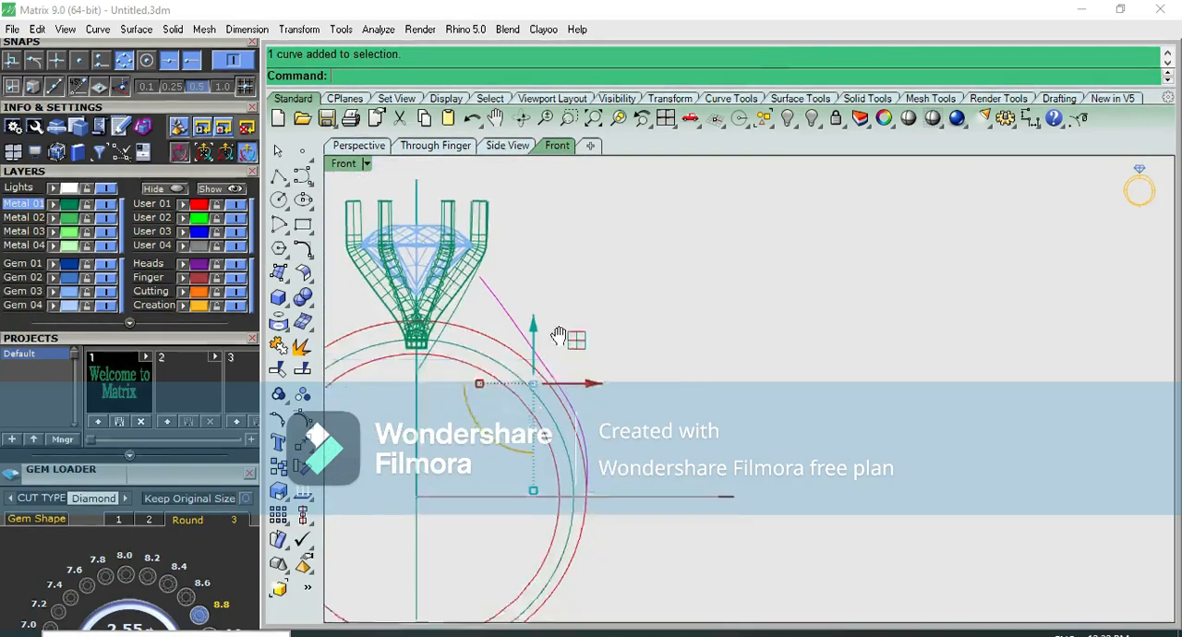
{"action": "right_click_drag", "start_coordinate": [558, 335], "coordinate": [555, 316]}
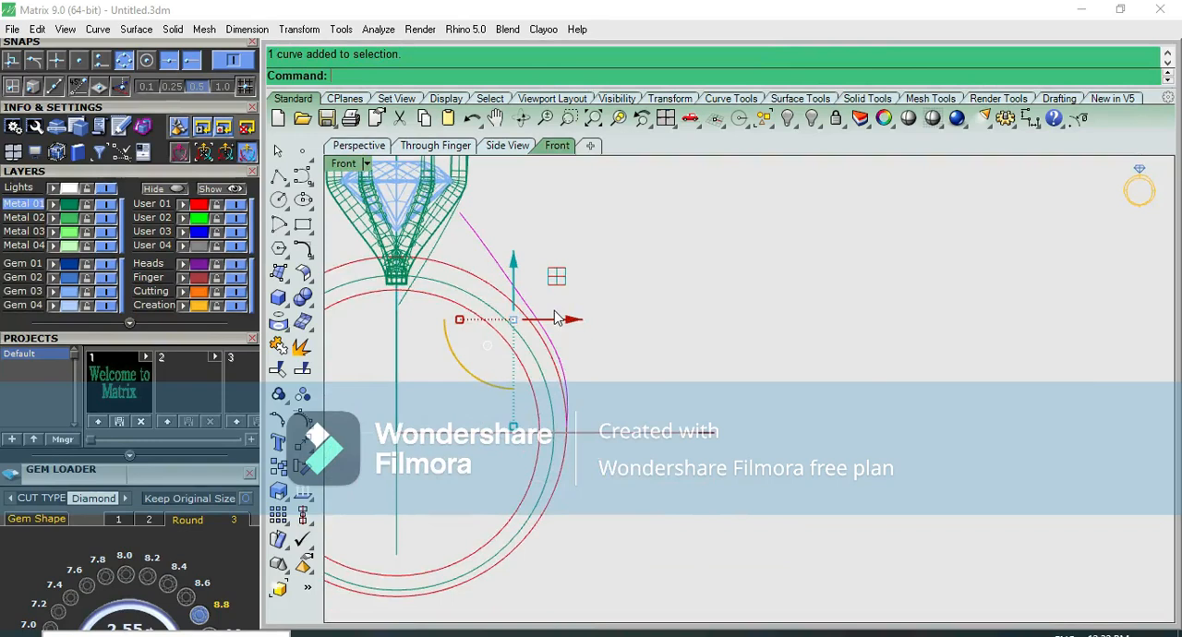
{"action": "key", "text": "F10"}
{"action": "scroll", "coordinate": [535, 319], "scroll_direction": "up", "scroll_amount": 5}
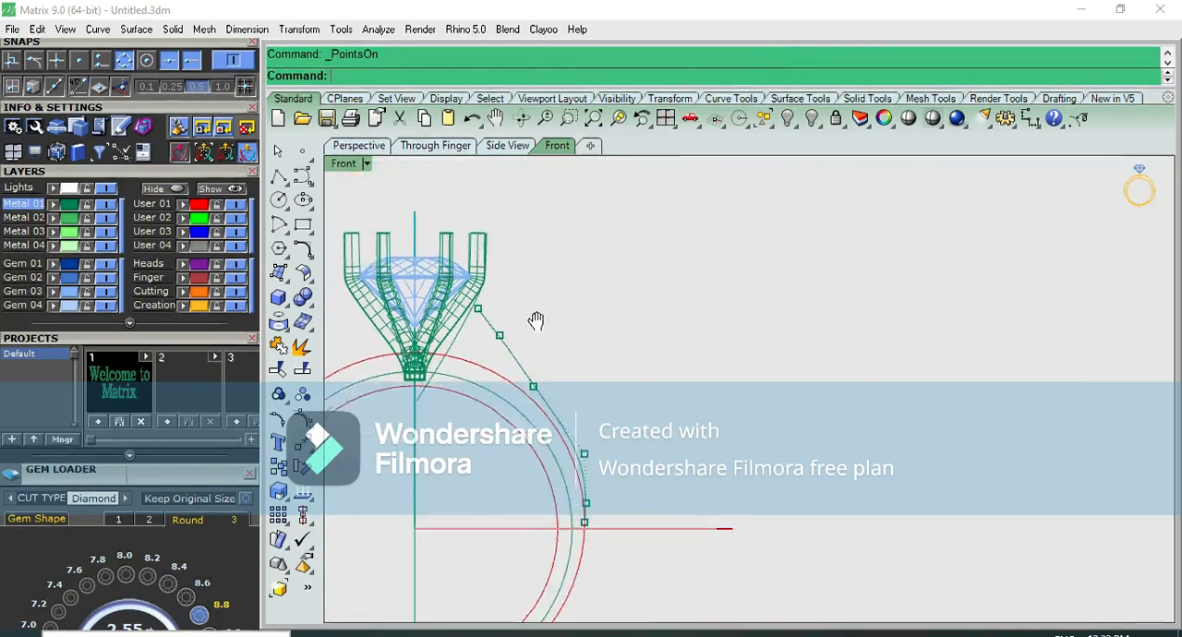
{"action": "left_click", "coordinate": [489, 358]}
{"action": "left_click_drag", "start_coordinate": [541, 318], "coordinate": [468, 318]}
{"action": "left_click", "coordinate": [426, 280]}
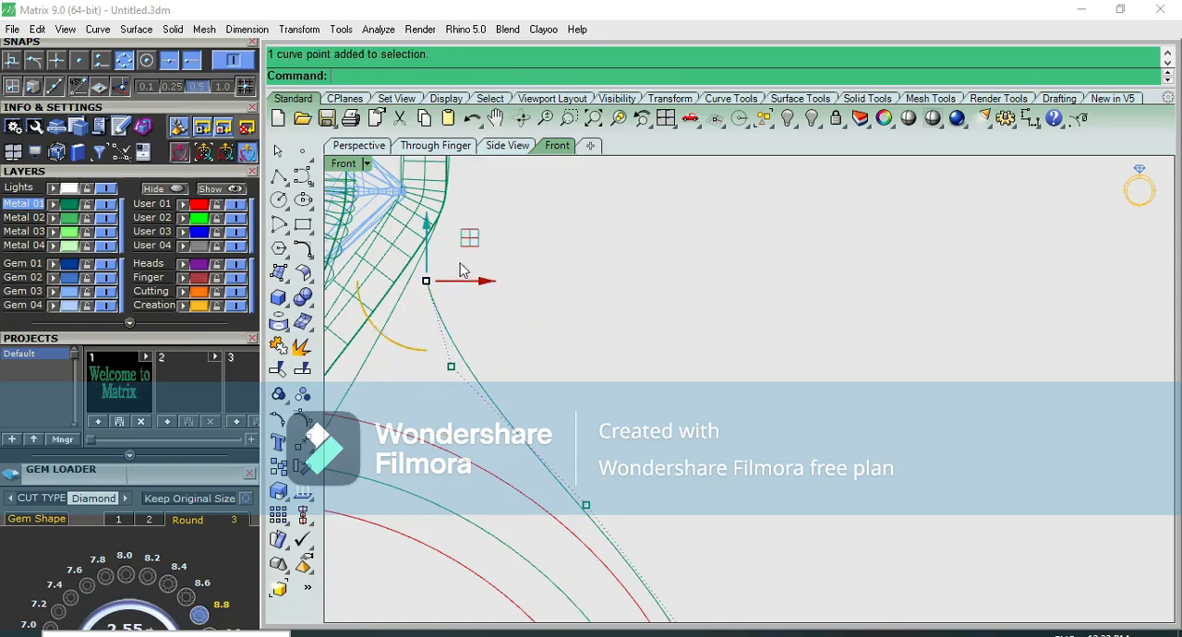
{"action": "left_click_drag", "start_coordinate": [474, 251], "coordinate": [548, 287]}
{"action": "scroll", "coordinate": [549, 287], "scroll_direction": "down", "scroll_amount": 3}
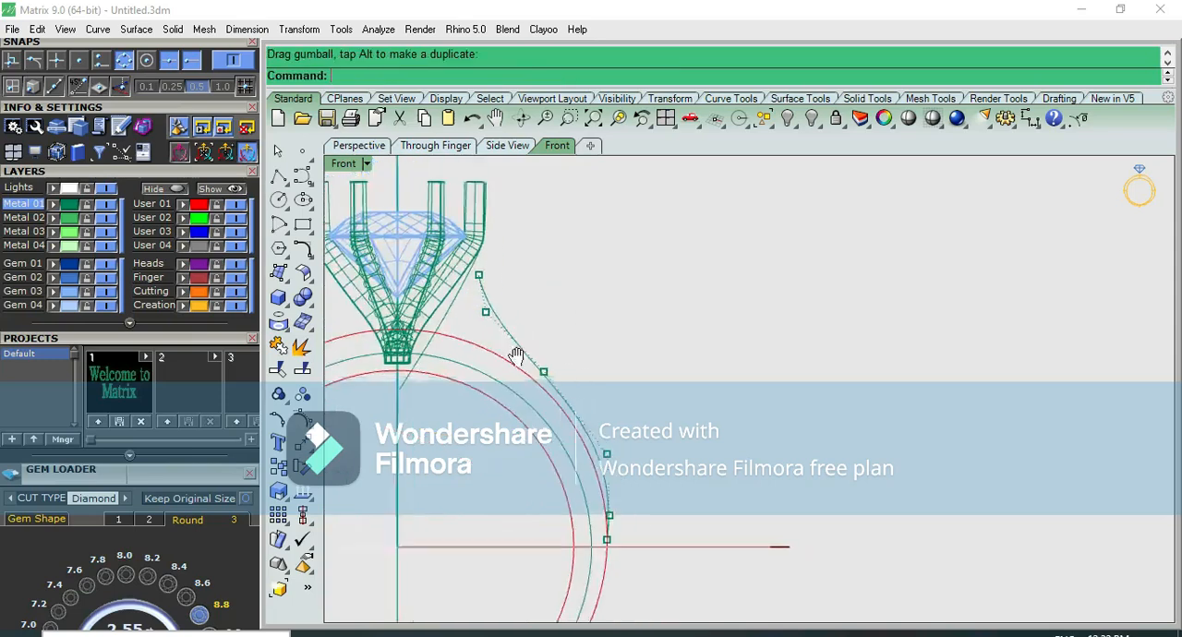
Shift the shoulder curve's middle and lower control points so its lower part follows the outer ring circle
{"action": "scroll", "coordinate": [522, 402], "scroll_direction": "up", "scroll_amount": 1}
{"action": "left_click", "coordinate": [534, 412]}
{"action": "left_click_drag", "start_coordinate": [576, 371], "coordinate": [558, 362]}
{"action": "scroll", "coordinate": [530, 518], "scroll_direction": "up", "scroll_amount": 1}
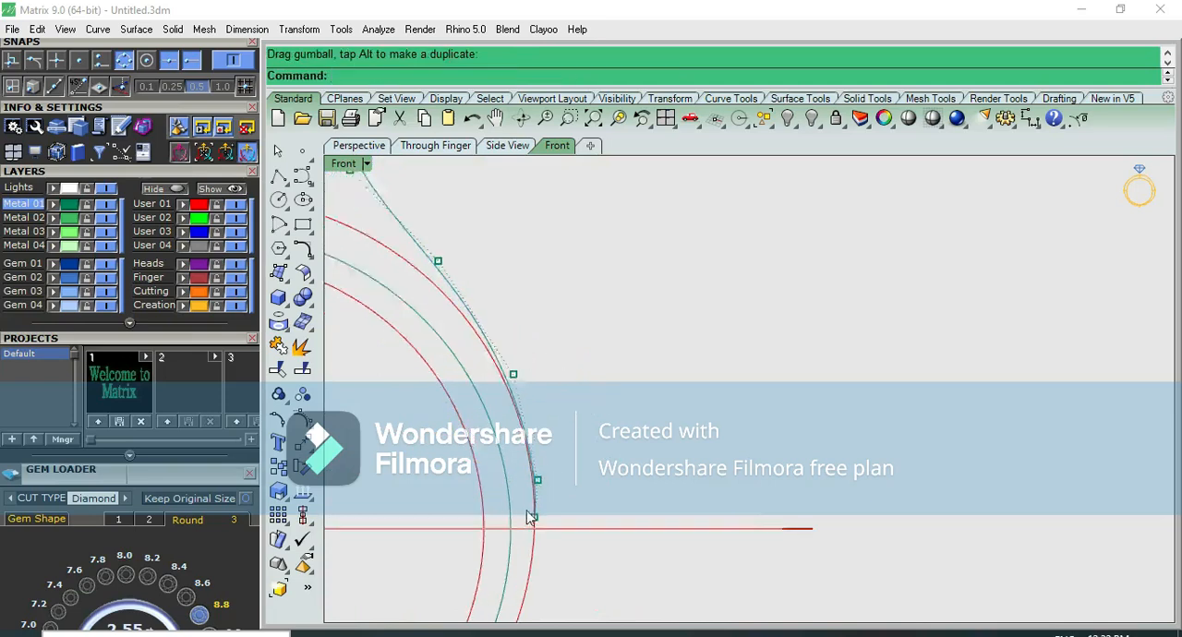
{"action": "scroll", "coordinate": [527, 512], "scroll_direction": "up", "scroll_amount": 7}
{"action": "left_click", "coordinate": [537, 513]}
{"action": "left_click_drag", "start_coordinate": [572, 473], "coordinate": [576, 530]}
{"action": "left_click", "coordinate": [547, 428]}
{"action": "left_click_drag", "start_coordinate": [583, 395], "coordinate": [604, 335]}
{"action": "scroll", "coordinate": [604, 414], "scroll_direction": "down", "scroll_amount": 6}
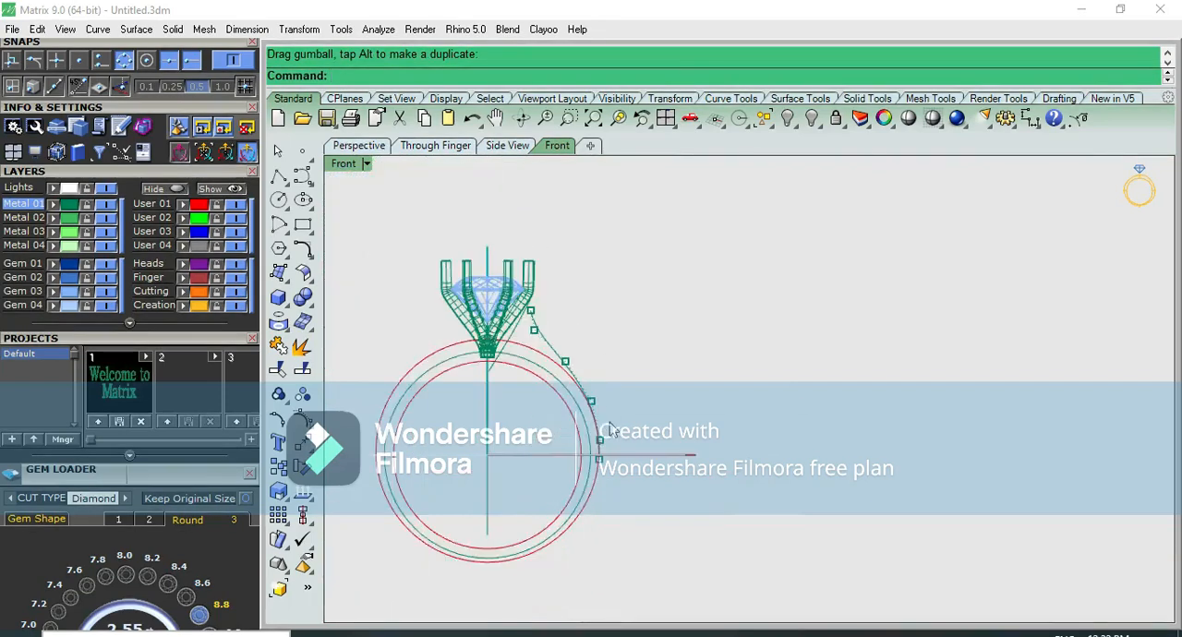
Select the shoulder curve's two uppermost control points and nudge them slightly toward the prongs
{"action": "scroll", "coordinate": [595, 379], "scroll_direction": "up", "scroll_amount": 3}
{"action": "scroll", "coordinate": [510, 319], "scroll_direction": "up", "scroll_amount": 3}
{"action": "key", "text": "F10"}
{"action": "scroll", "coordinate": [506, 328], "scroll_direction": "up", "scroll_amount": 3}
{"action": "left_click_drag", "start_coordinate": [429, 334], "coordinate": [523, 204]}
{"action": "left_click", "coordinate": [539, 270]}
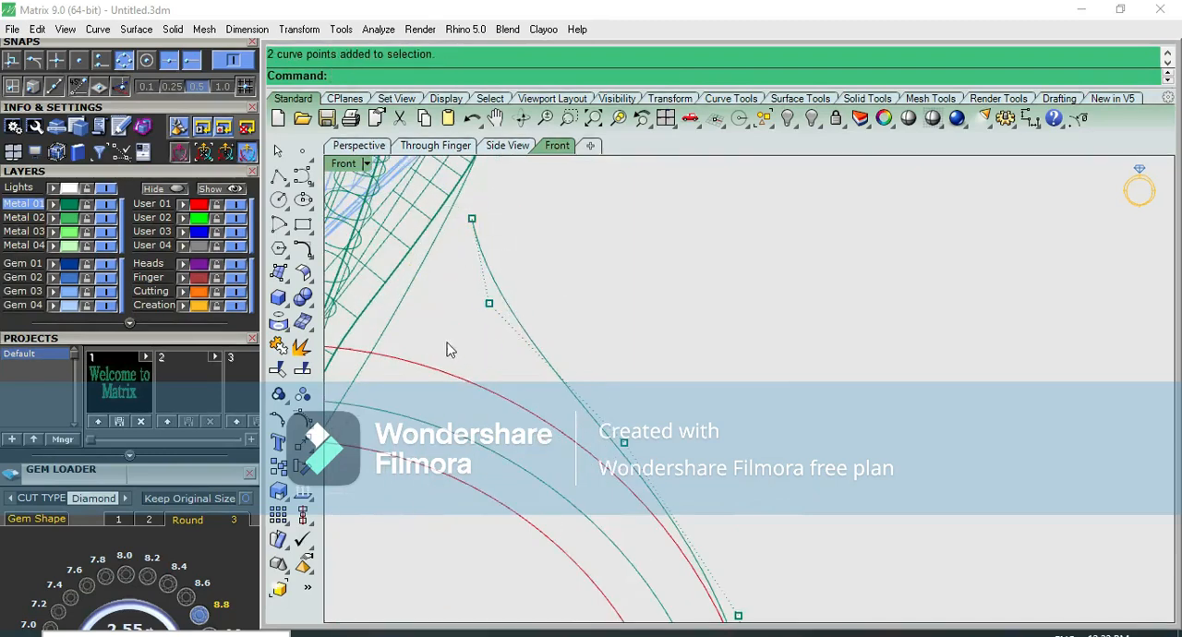
{"action": "left_click_drag", "start_coordinate": [447, 349], "coordinate": [539, 206]}
{"action": "left_click_drag", "start_coordinate": [541, 272], "coordinate": [531, 271]}
{"action": "left_click", "coordinate": [647, 298]}
Nudge the shoulder curve's middle control point slightly inward, hide the points and check the top and front views
{"action": "scroll", "coordinate": [648, 301], "scroll_direction": "down", "scroll_amount": 8}
{"action": "scroll", "coordinate": [642, 344], "scroll_direction": "up", "scroll_amount": 4}
{"action": "left_click_drag", "start_coordinate": [618, 329], "coordinate": [657, 371]}
{"action": "left_click_drag", "start_coordinate": [679, 320], "coordinate": [673, 319]}
{"action": "key", "text": "Escape"}
{"action": "key", "text": "Escape"}
{"action": "scroll", "coordinate": [730, 318], "scroll_direction": "down", "scroll_amount": 8}
{"action": "left_click", "coordinate": [658, 317]}
{"action": "key", "text": "ctrl+F1"}
{"action": "key", "text": "ctrl+F2"}
Draw an interpolated curve from the shoulder curve's lower end along the outer circle to its bottom, snapping near the circle
{"action": "scroll", "coordinate": [710, 353], "scroll_direction": "up", "scroll_amount": 2}
{"action": "scroll", "coordinate": [710, 354], "scroll_direction": "up", "scroll_amount": 4}
{"action": "left_click", "coordinate": [738, 329]}
{"action": "right_click_drag", "start_coordinate": [754, 533], "coordinate": [748, 361]}
{"action": "scroll", "coordinate": [748, 362], "scroll_direction": "down", "scroll_amount": 4}
{"action": "scroll", "coordinate": [748, 362], "scroll_direction": "up", "scroll_amount": 4}
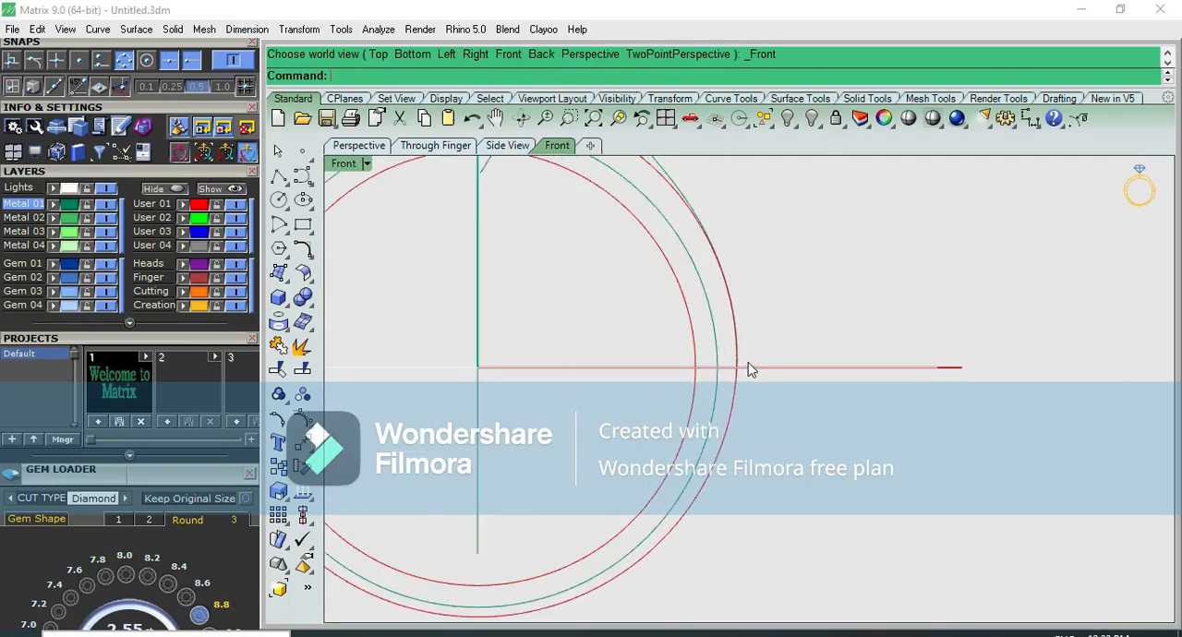
{"action": "left_click", "coordinate": [300, 179]}
{"action": "left_click", "coordinate": [350, 188]}
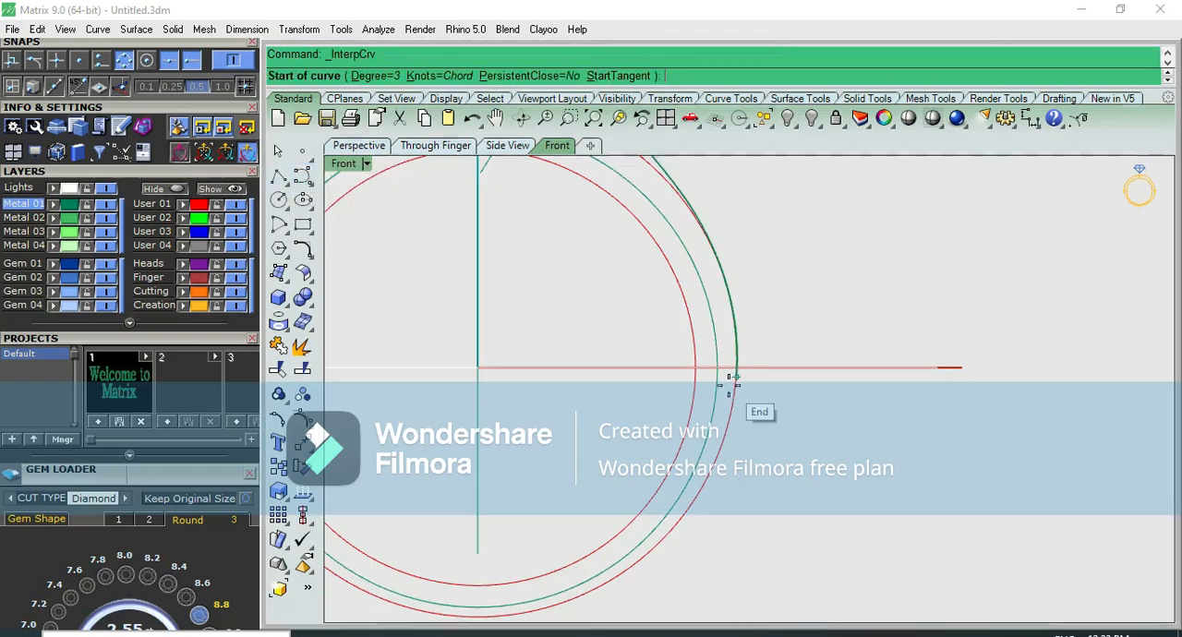
{"action": "left_click", "coordinate": [736, 377]}
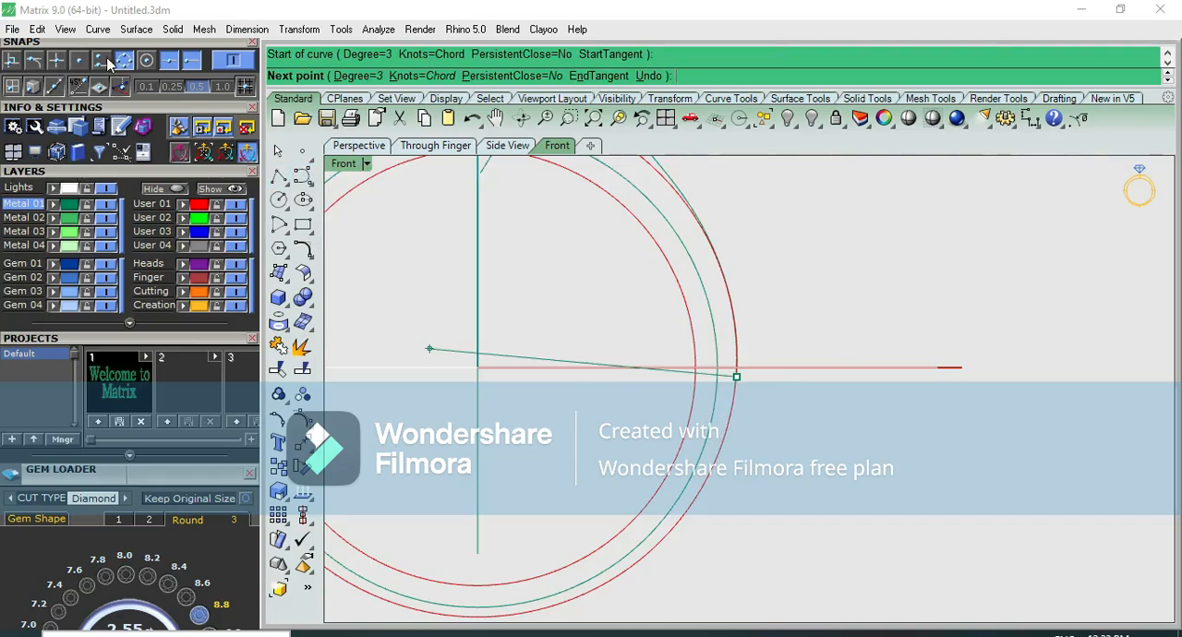
{"action": "left_click", "coordinate": [729, 419]}
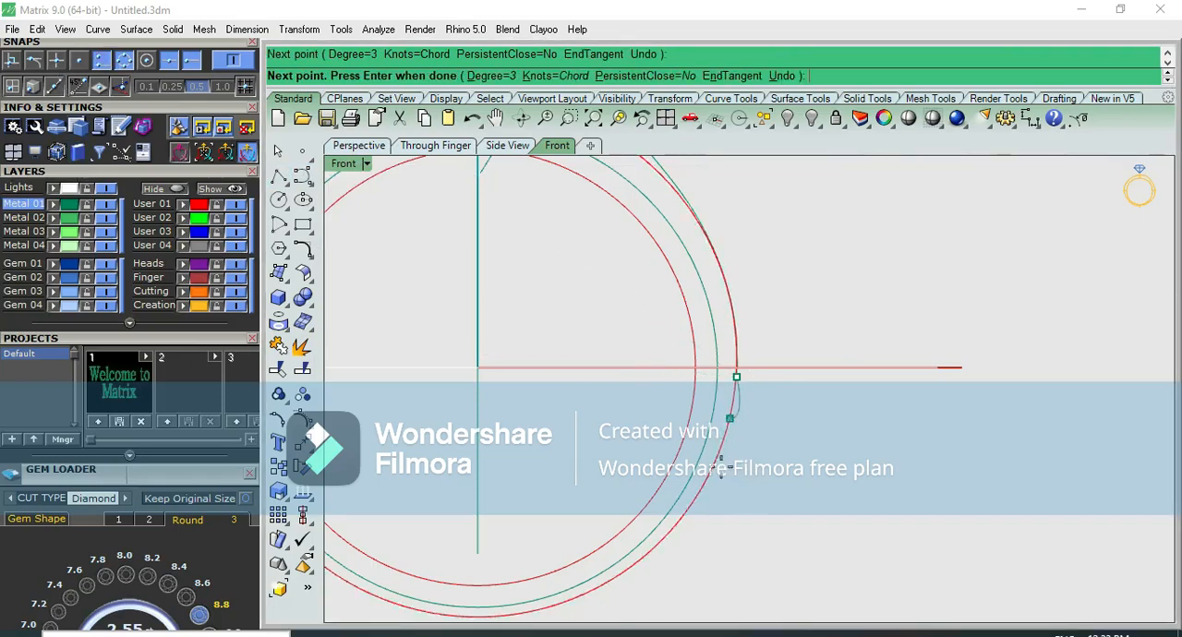
{"action": "left_click", "coordinate": [680, 519]}
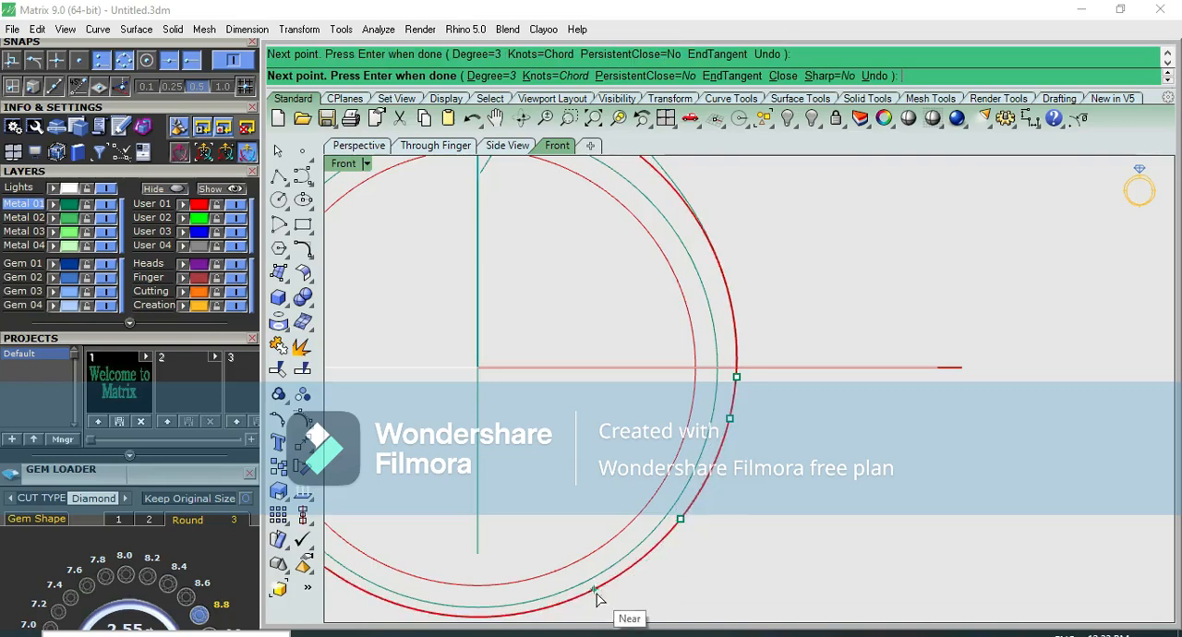
{"action": "left_click", "coordinate": [596, 598]}
{"action": "scroll", "coordinate": [729, 517], "scroll_direction": "down", "scroll_amount": 3}
{"action": "left_click", "coordinate": [616, 571]}
{"action": "key", "text": "Return"}
Offset the lower outer shank curve inward by 1.7
{"action": "left_click", "coordinate": [726, 499]}
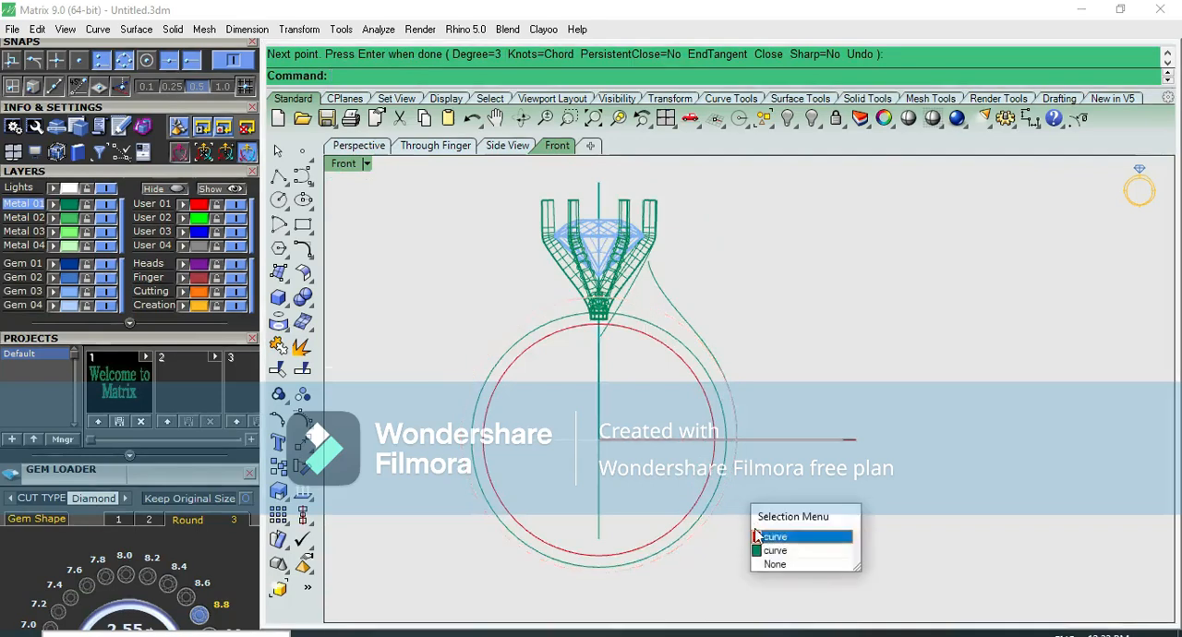
{"action": "left_click", "coordinate": [770, 549]}
{"action": "scroll", "coordinate": [744, 475], "scroll_direction": "up", "scroll_amount": 2}
{"action": "type", "text": "O"}
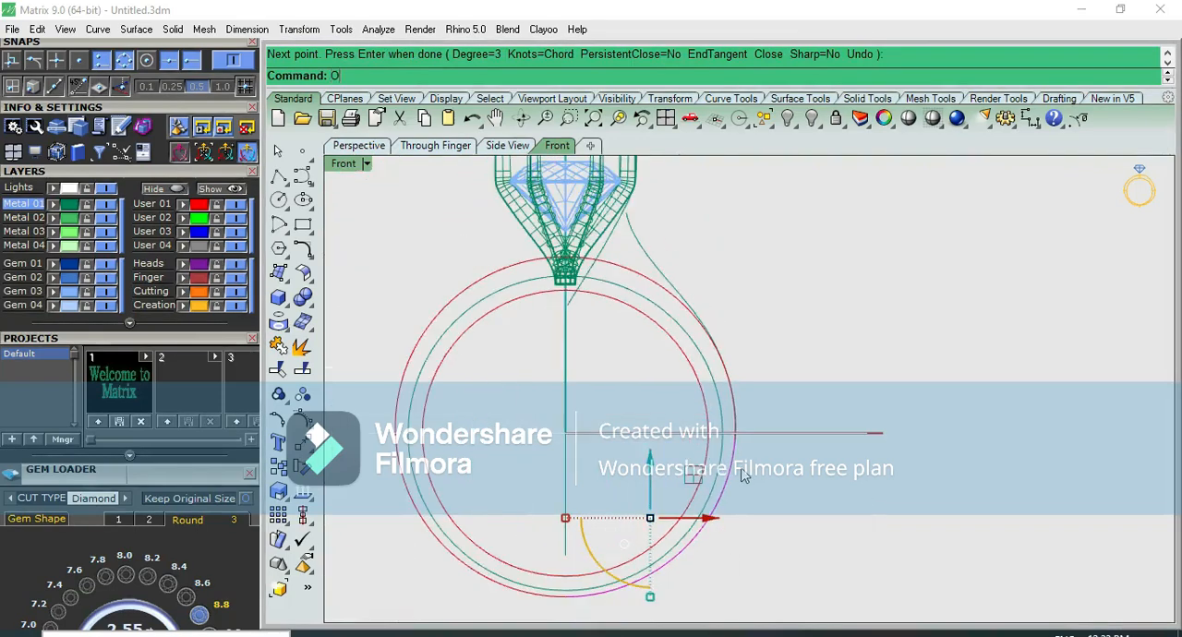
{"action": "key", "text": "Return"}
{"action": "scroll", "coordinate": [666, 442], "scroll_direction": "up", "scroll_amount": 4}
{"action": "type", "text": "1"}
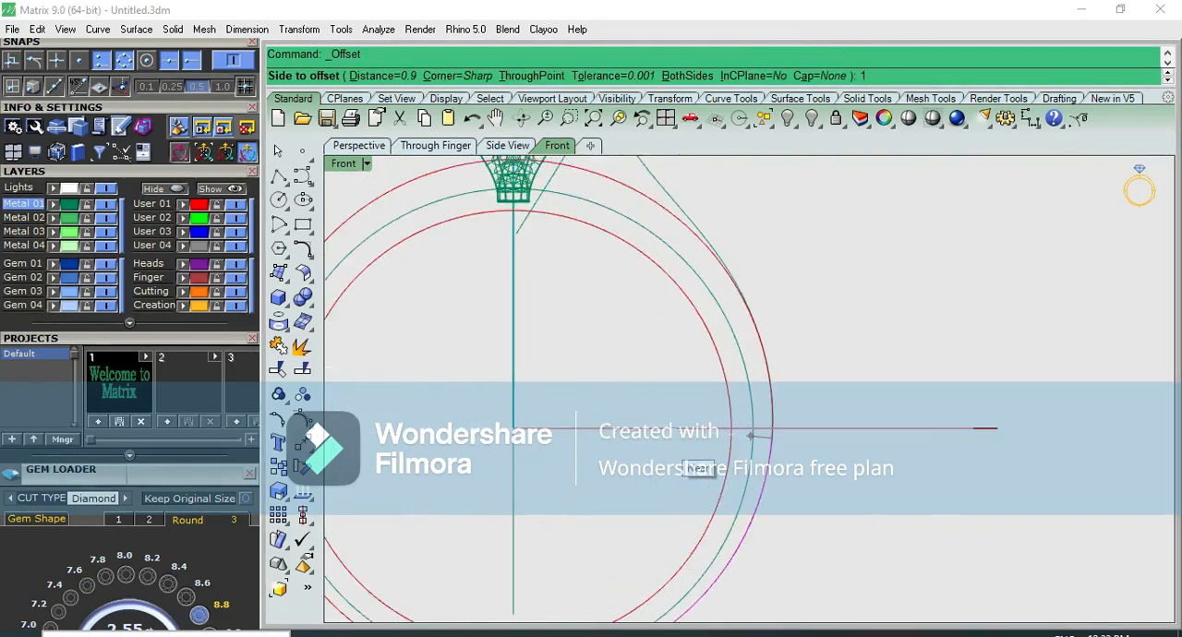
{"action": "key", "text": "Return"}
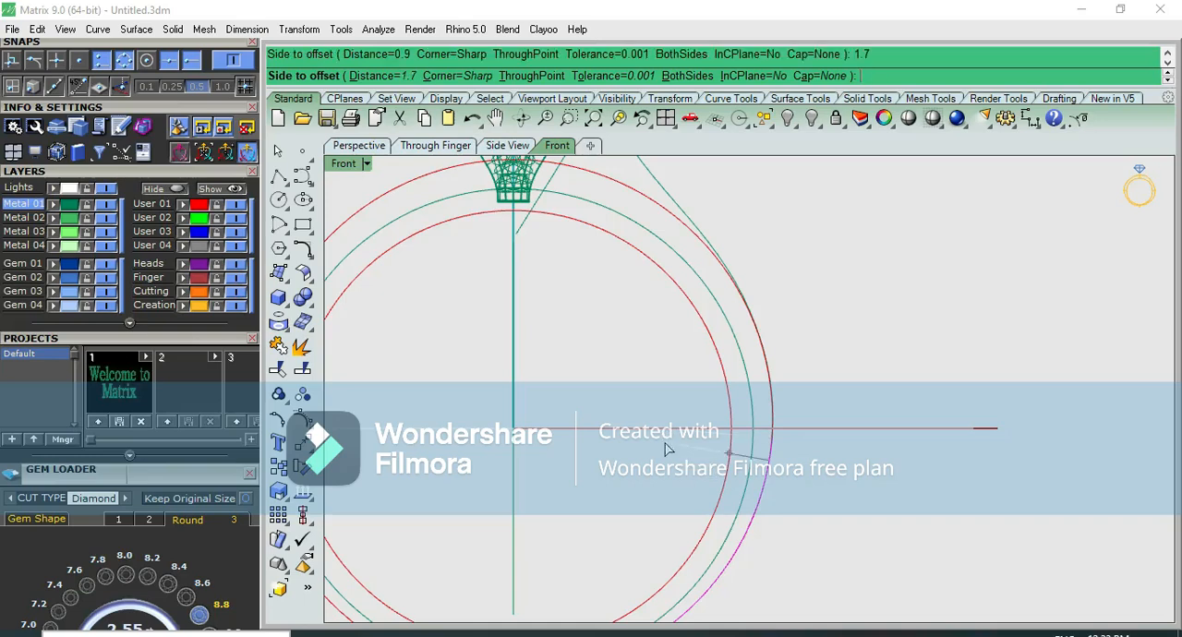
{"action": "left_click", "coordinate": [666, 445]}
Select the offset curve and pull it straight down so its lower end meets the bottom of the inner circle
{"action": "right_click_drag", "start_coordinate": [720, 499], "coordinate": [721, 380]}
{"action": "left_click", "coordinate": [606, 469]}
{"action": "left_click", "coordinate": [568, 516]}
{"action": "scroll", "coordinate": [586, 439], "scroll_direction": "up", "scroll_amount": 2}
{"action": "left_click_drag", "start_coordinate": [697, 286], "coordinate": [702, 299]}
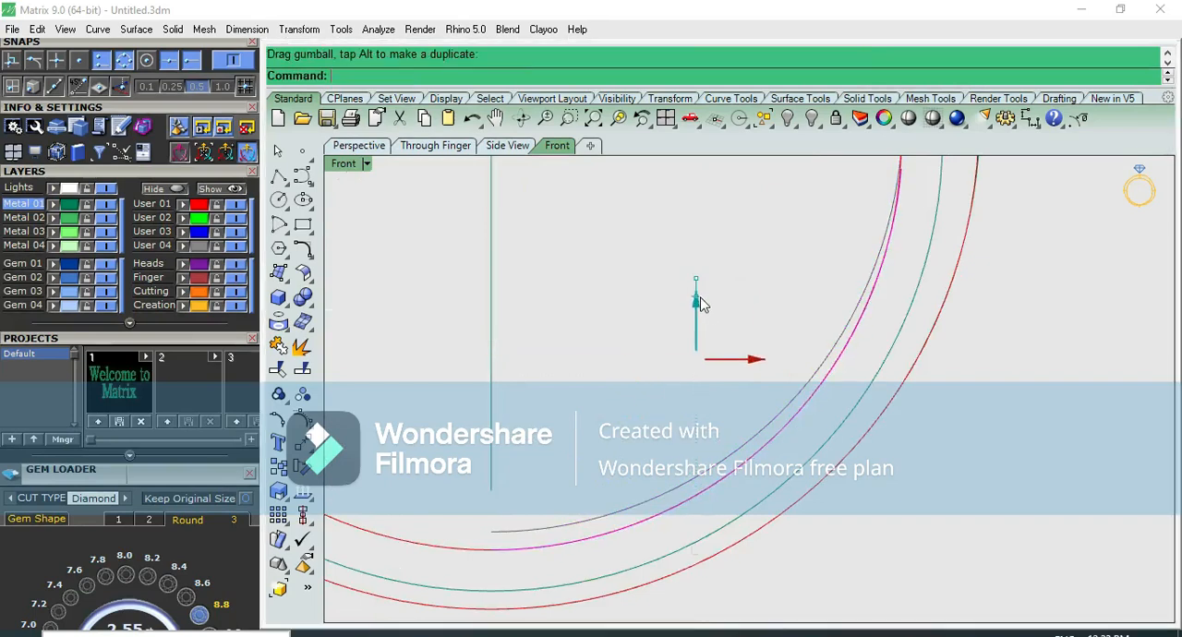
{"action": "left_click", "coordinate": [745, 379]}
Move the inner shank curve's top end up along the inner circle past the horizontal axis, and raise its neighbouring point
{"action": "scroll", "coordinate": [831, 340], "scroll_direction": "up", "scroll_amount": 3}
{"action": "key", "text": "F10"}
{"action": "scroll", "coordinate": [797, 340], "scroll_direction": "up", "scroll_amount": 4}
{"action": "left_click", "coordinate": [763, 410]}
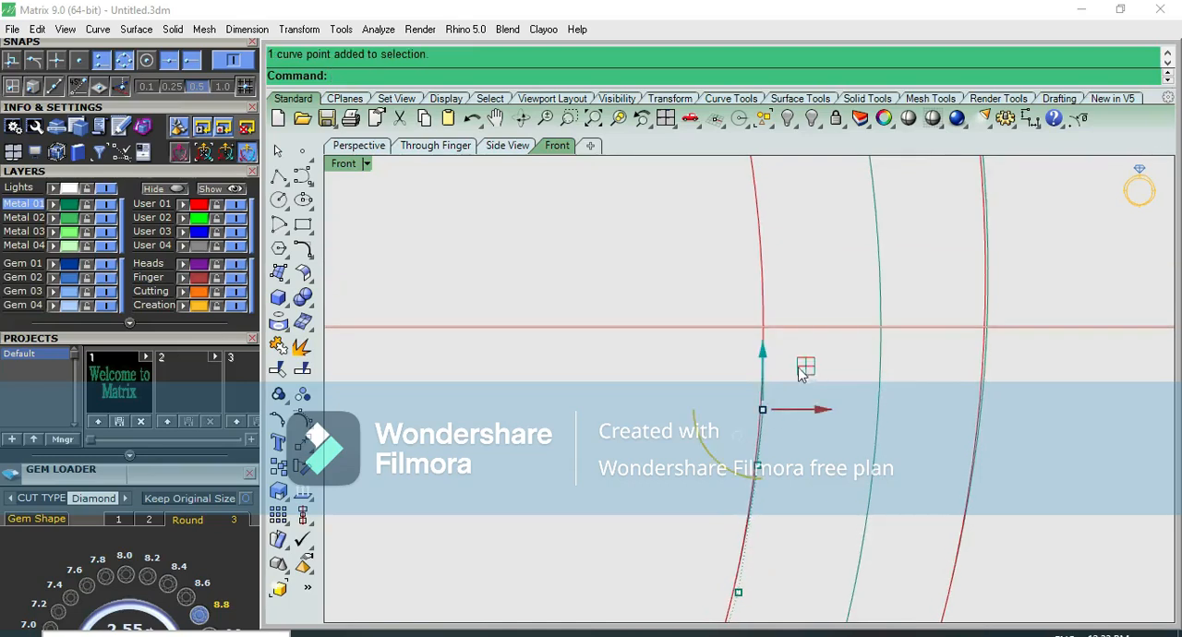
{"action": "left_click_drag", "start_coordinate": [765, 416], "coordinate": [763, 302]}
{"action": "left_click", "coordinate": [797, 400]}
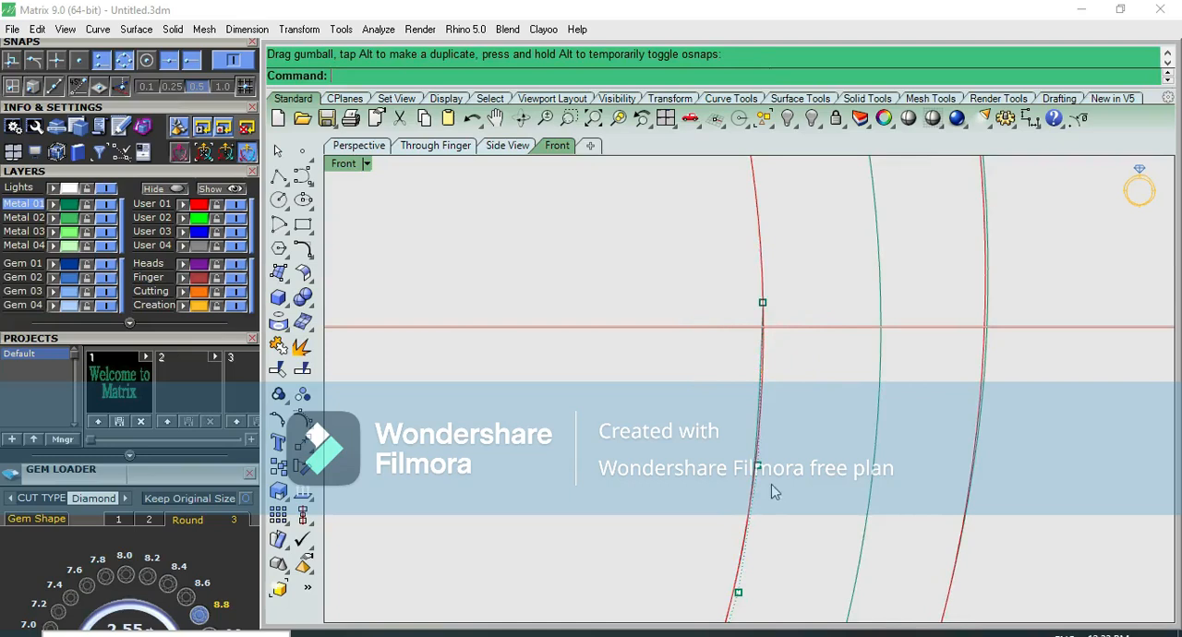
{"action": "left_click", "coordinate": [759, 465]}
{"action": "left_click_drag", "start_coordinate": [789, 431], "coordinate": [794, 406]}
{"action": "left_click", "coordinate": [812, 479]}
Show the control points of both lower shank curves and snap the inner curve's top end onto the horizontal axis
{"action": "scroll", "coordinate": [831, 471], "scroll_direction": "down", "scroll_amount": 3}
{"action": "left_click", "coordinate": [922, 469]}
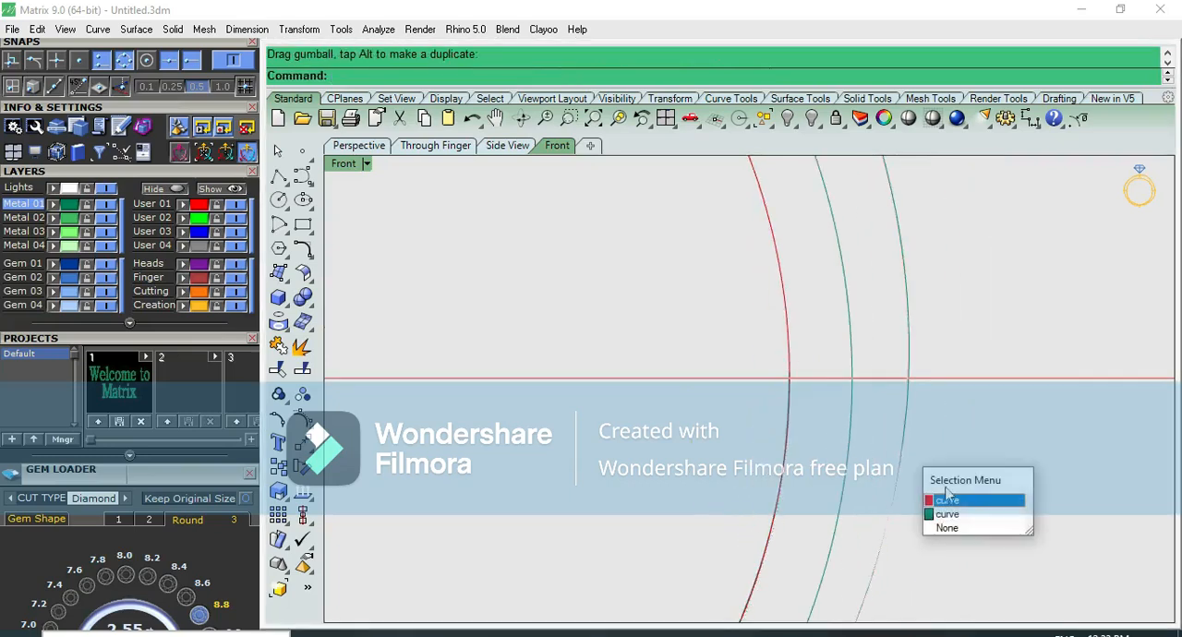
{"action": "left_click", "coordinate": [951, 514]}
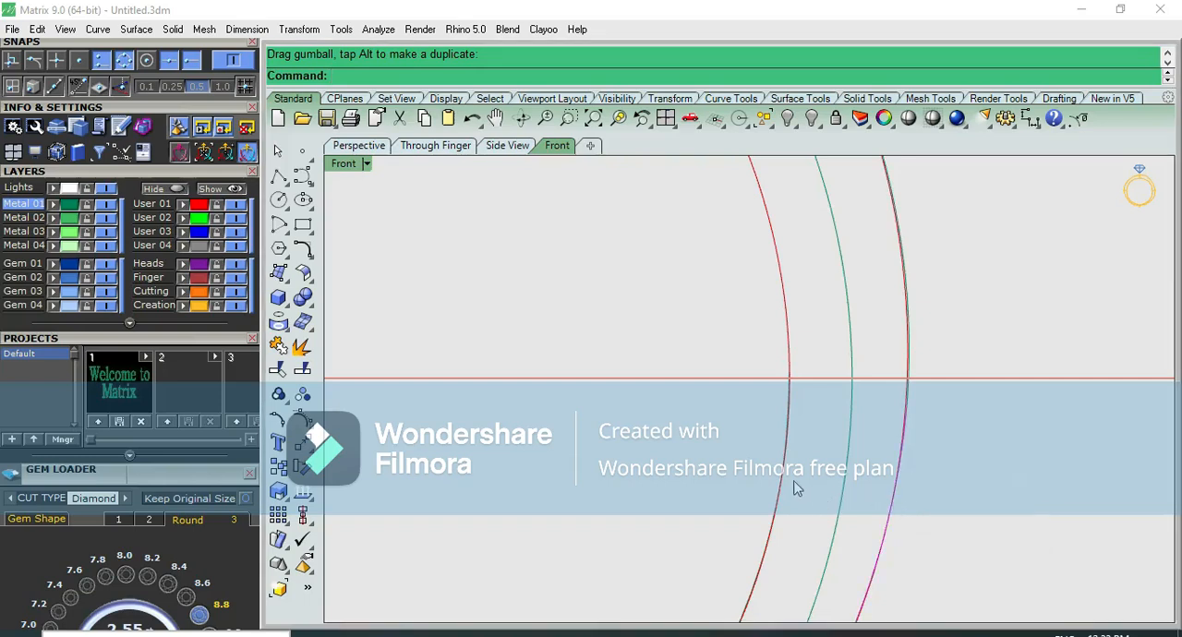
{"action": "left_click", "coordinate": [799, 490]}
{"action": "left_click", "coordinate": [852, 534]}
{"action": "key", "text": "F10"}
{"action": "scroll", "coordinate": [909, 421], "scroll_direction": "up", "scroll_amount": 2}
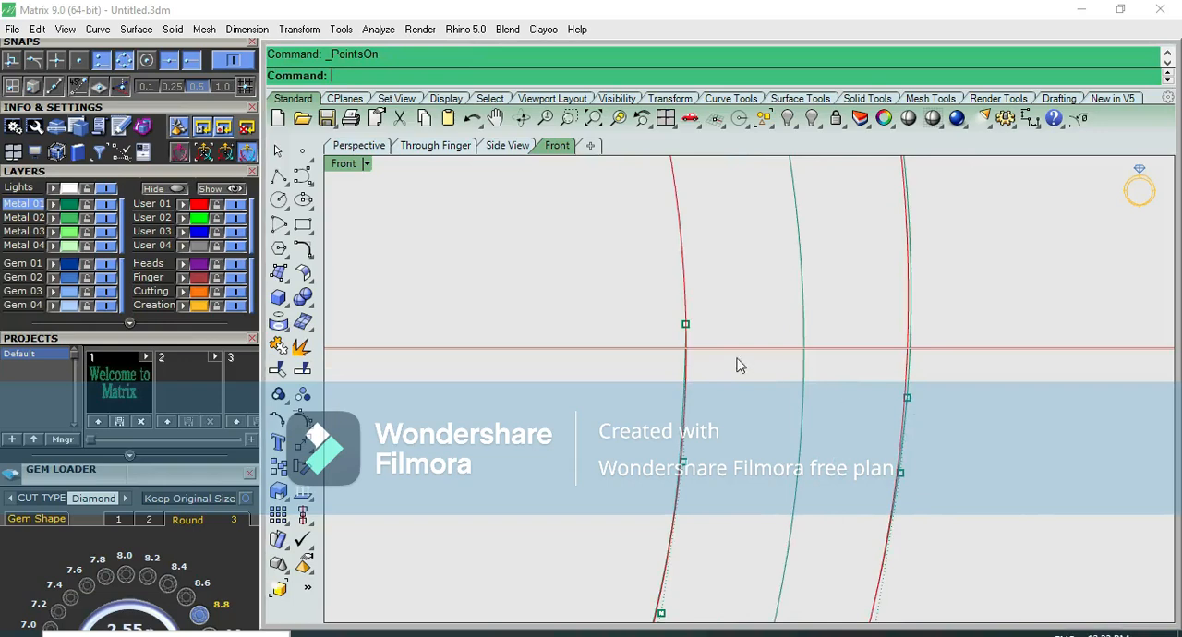
{"action": "left_click", "coordinate": [686, 325]}
{"action": "left_click_drag", "start_coordinate": [688, 329], "coordinate": [686, 348]}
{"action": "left_click", "coordinate": [762, 434]}
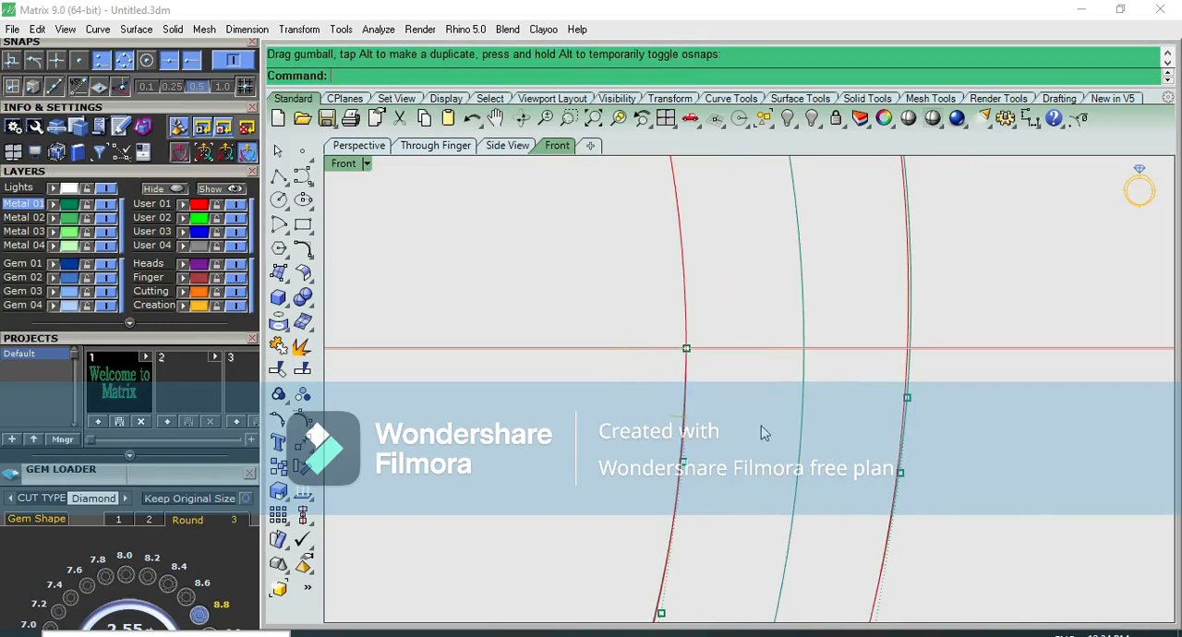
Move the top end of the lower inner shank curve straight down to just below the horizontal axis
{"action": "left_click", "coordinate": [687, 349]}
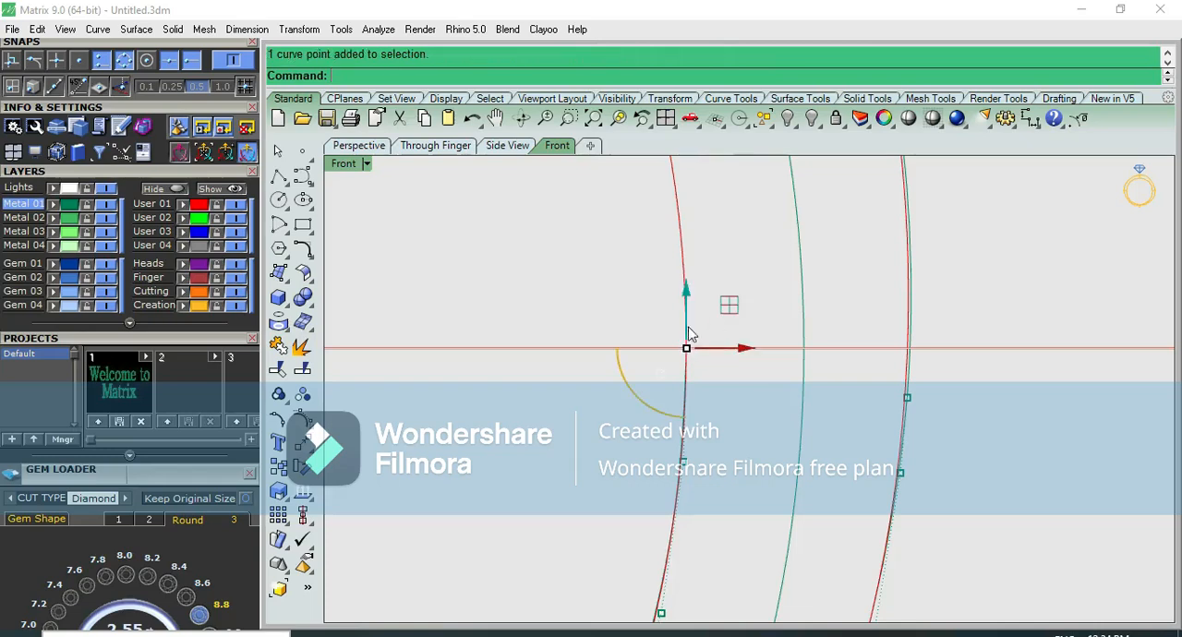
{"action": "left_click_drag", "start_coordinate": [686, 349], "coordinate": [686, 382]}
{"action": "left_click", "coordinate": [775, 452]}
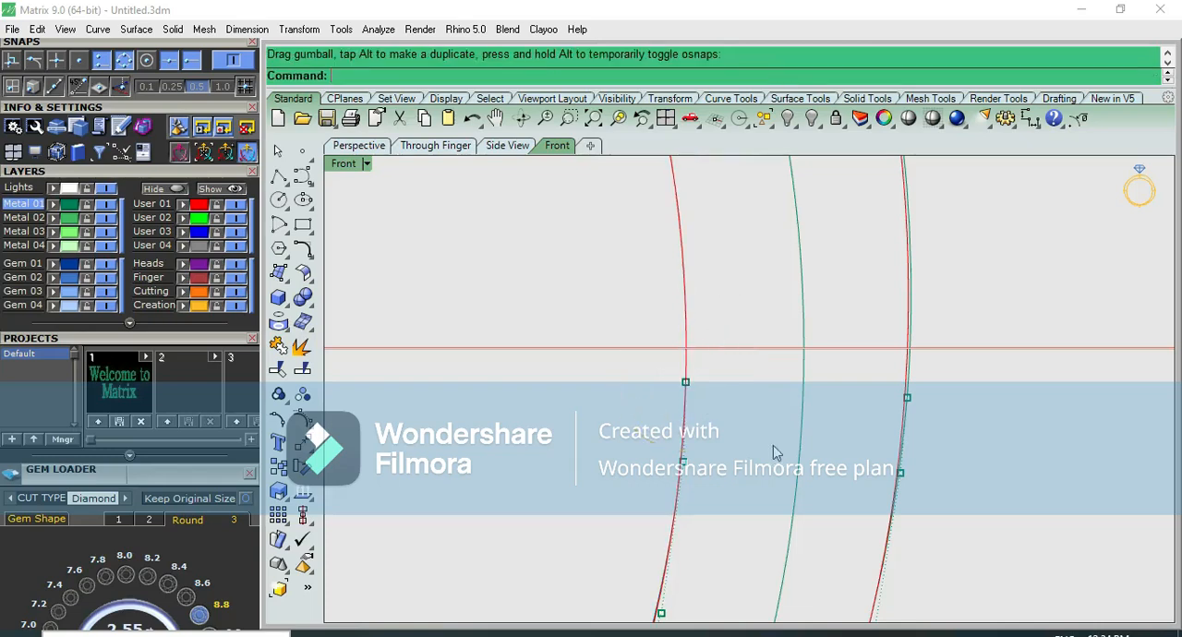
Draw a straight polyline closing the gap between the top ends of the lower inner and outer shank curves
{"action": "left_click", "coordinate": [281, 180]}
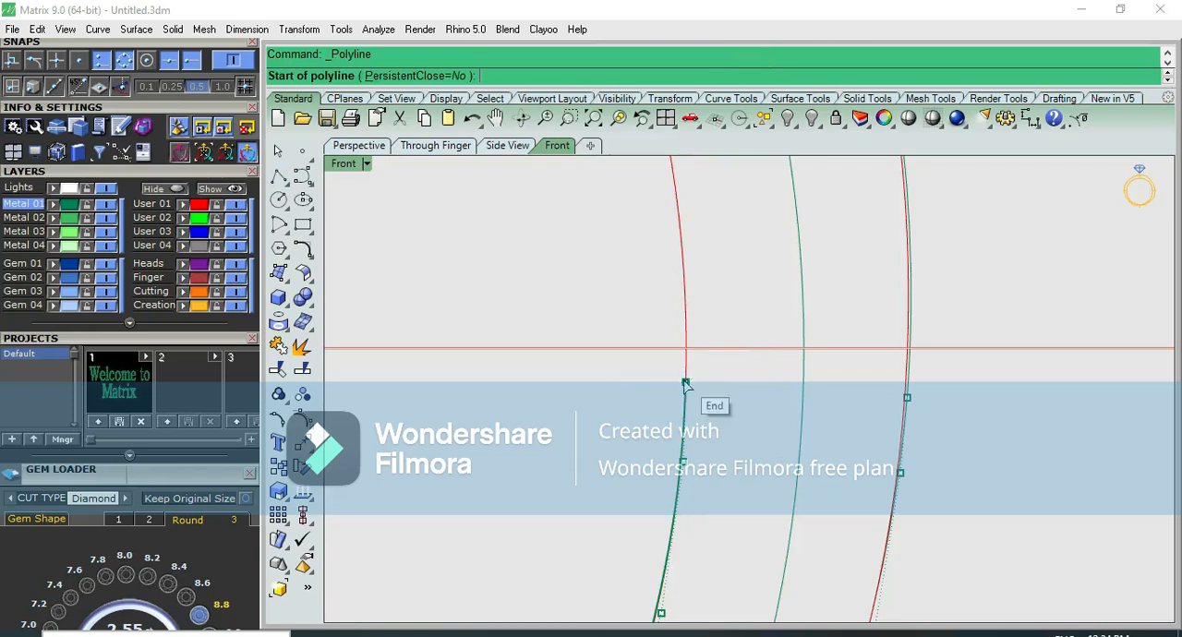
{"action": "left_click", "coordinate": [685, 382]}
{"action": "left_click", "coordinate": [910, 399]}
{"action": "key", "text": "Return"}
{"action": "scroll", "coordinate": [963, 416], "scroll_direction": "down", "scroll_amount": 4}
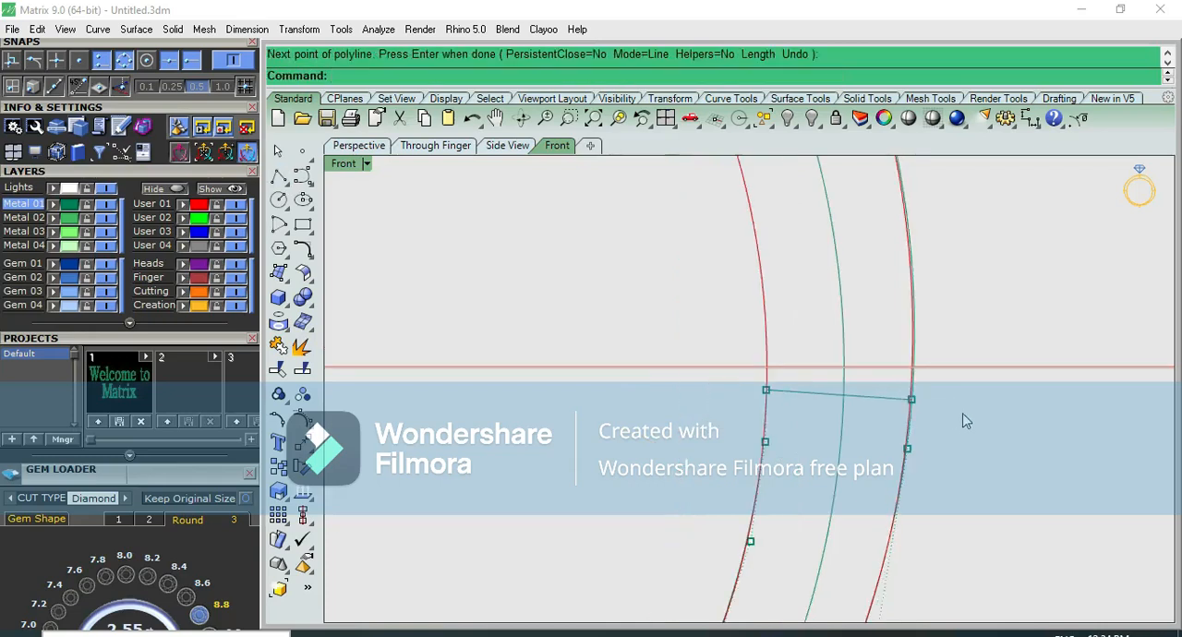
Extrude the outer shoulder curve straight to both sides of the centre plane by a distance of 1
{"action": "left_click", "coordinate": [860, 261]}
{"action": "right_click_drag", "start_coordinate": [928, 256], "coordinate": [865, 282]}
{"action": "key", "text": "F3"}
{"action": "key", "text": "F2"}
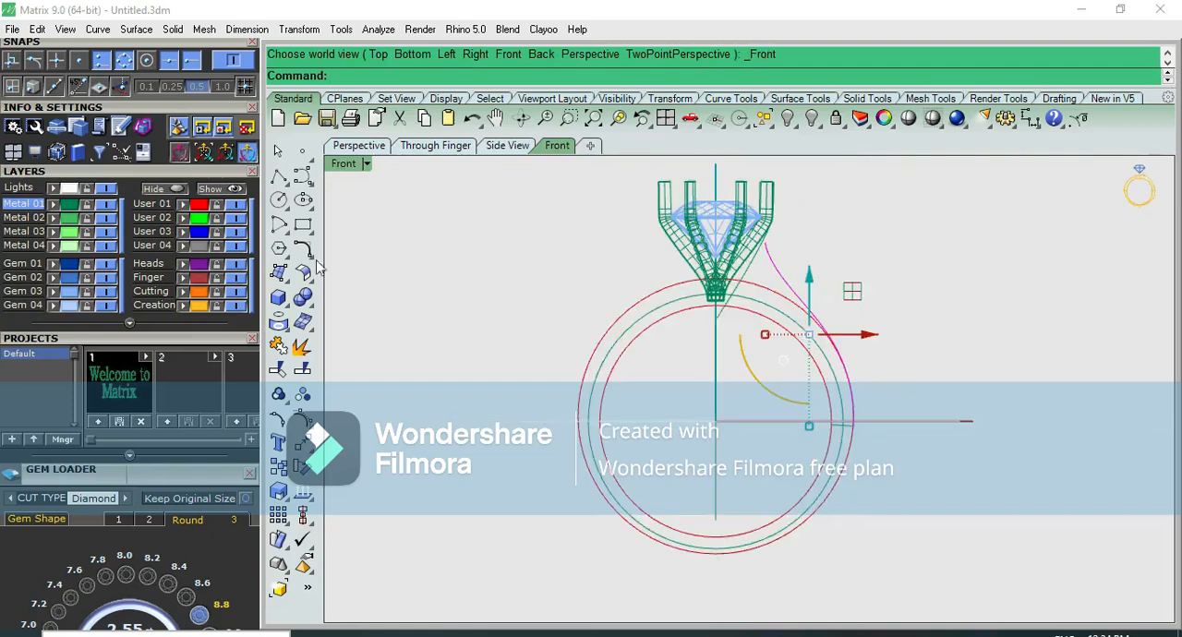
{"action": "left_click", "coordinate": [280, 276]}
{"action": "left_click", "coordinate": [290, 298]}
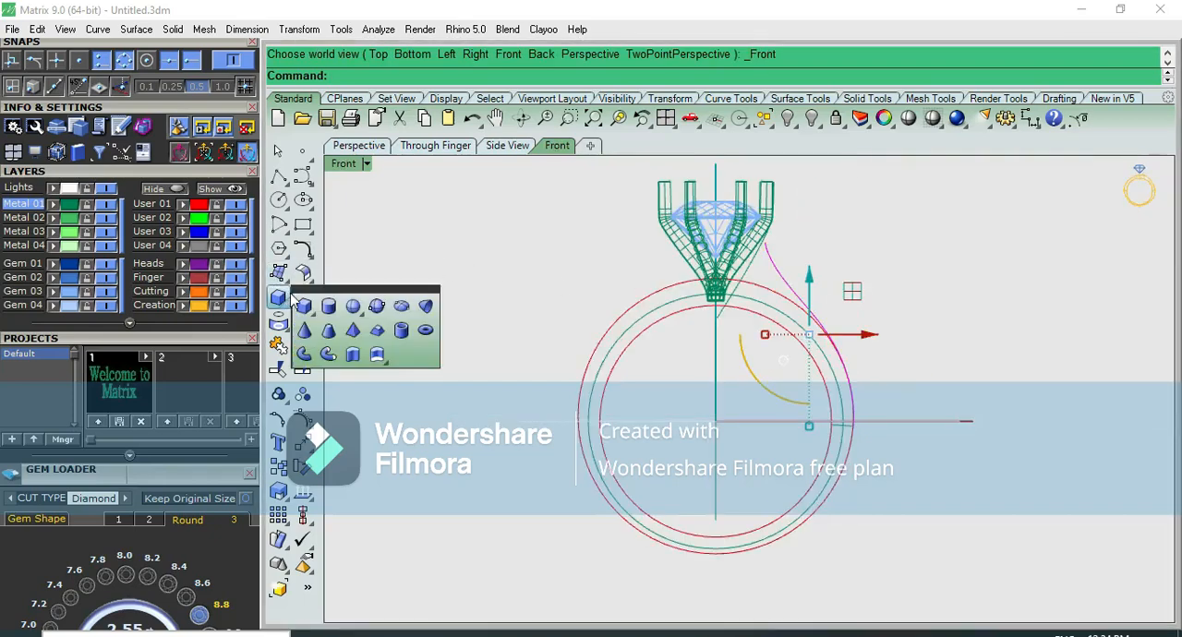
{"action": "left_click", "coordinate": [353, 354]}
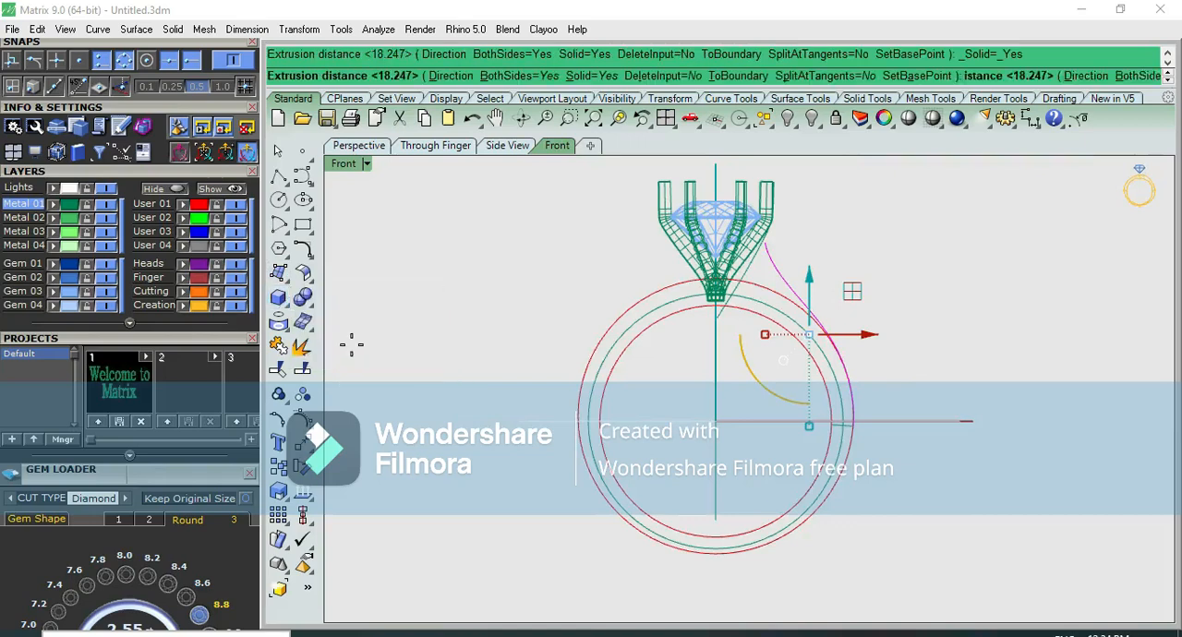
{"action": "left_click", "coordinate": [643, 303]}
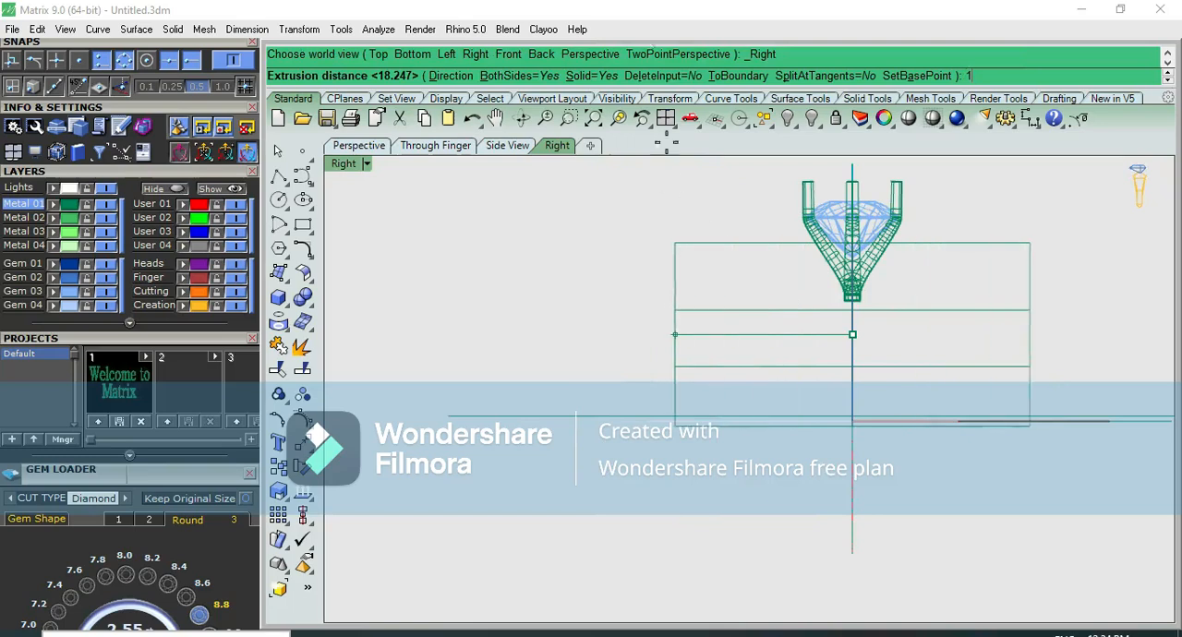
{"action": "type", "text": "1"}
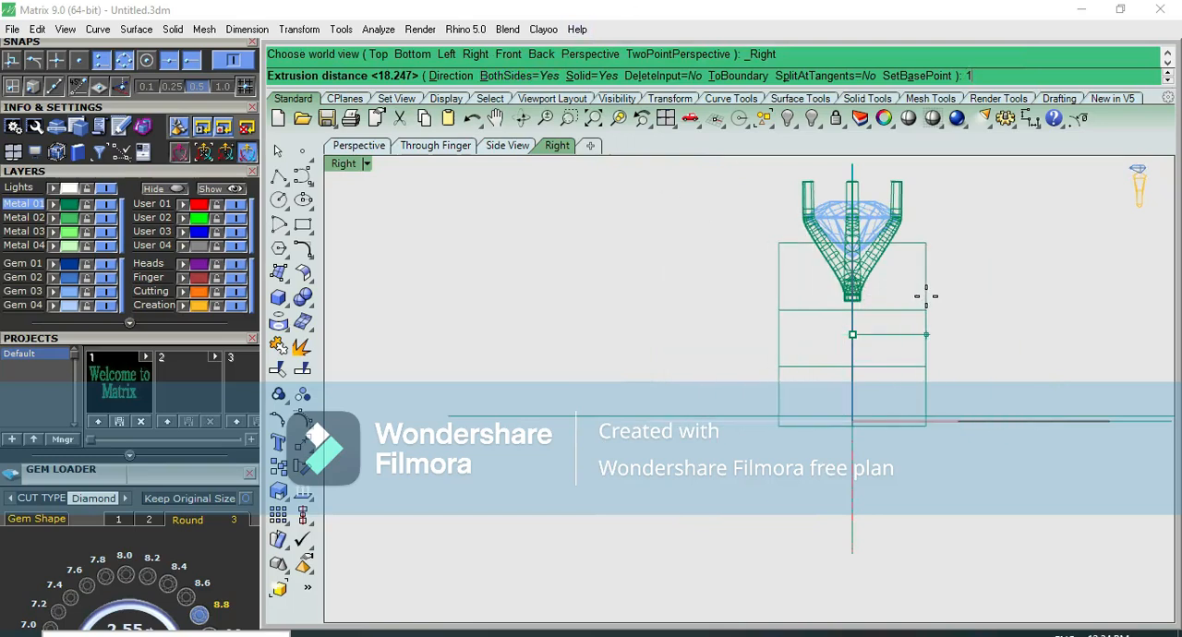
{"action": "key", "text": "Return"}
Examine the extruded shoulder surface against the prong head and ring circles in the front and side views
{"action": "scroll", "coordinate": [908, 330], "scroll_direction": "up", "scroll_amount": 3}
{"action": "left_click", "coordinate": [824, 297]}
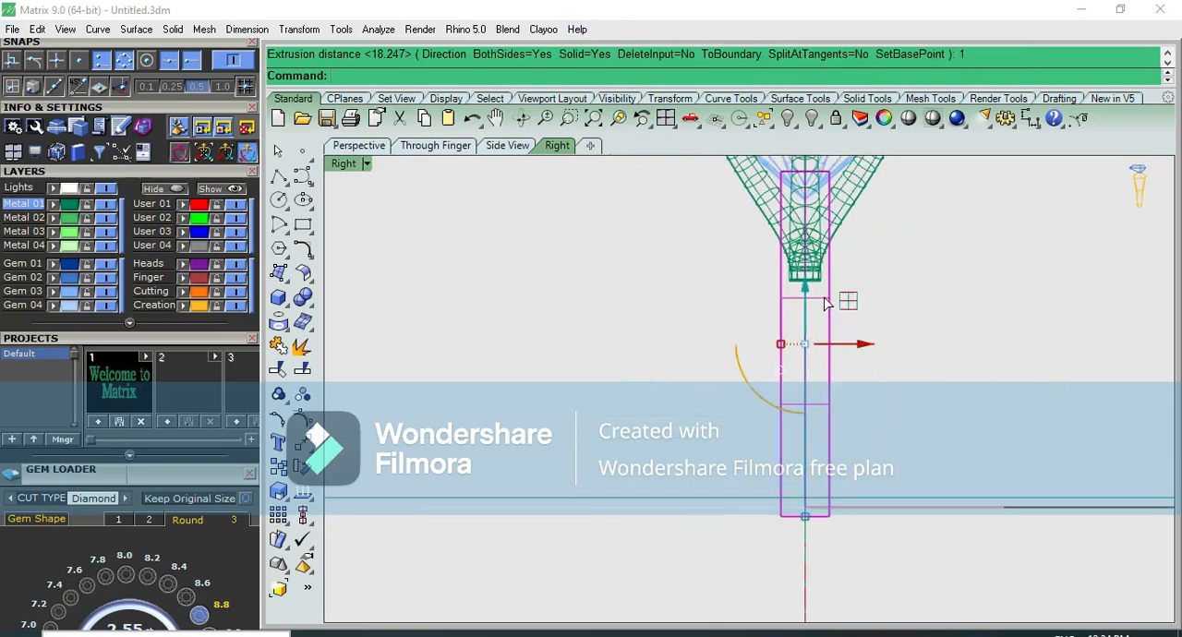
{"action": "key", "text": "F2"}
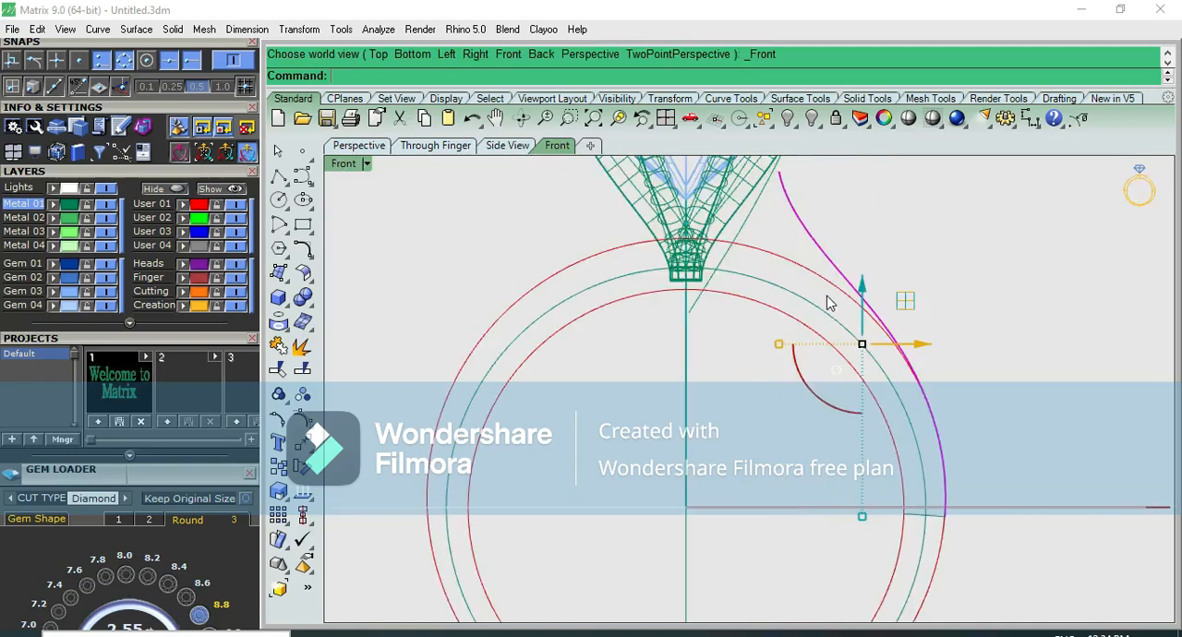
{"action": "left_click", "coordinate": [953, 238]}
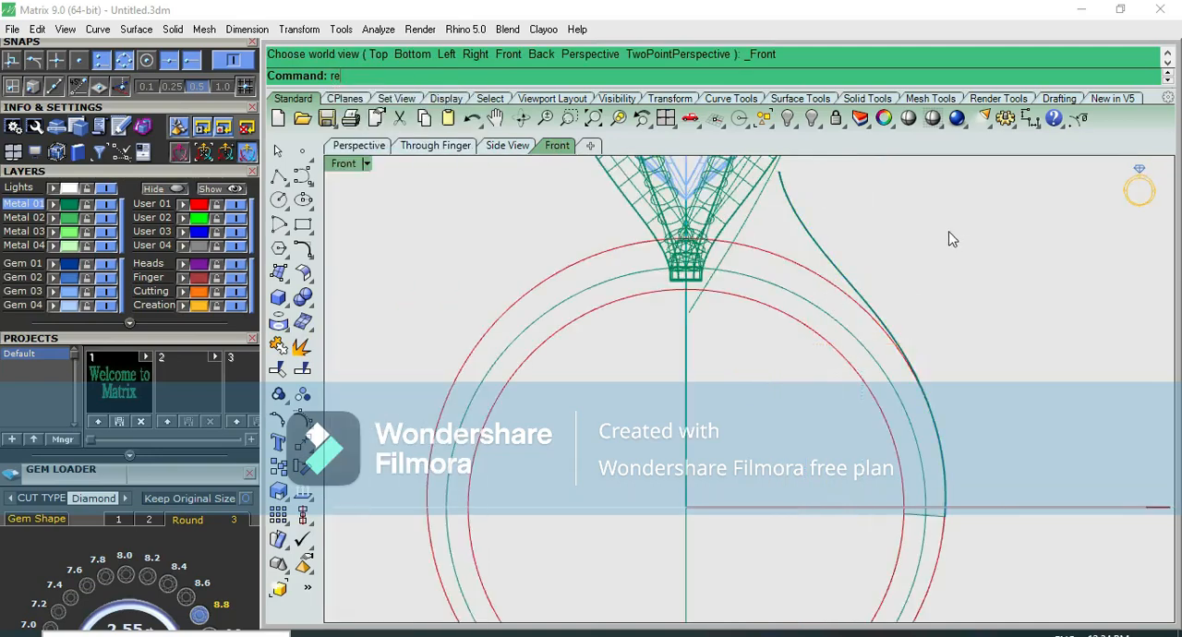
{"action": "key", "text": "Escape"}
{"action": "scroll", "coordinate": [913, 258], "scroll_direction": "down", "scroll_amount": 8}
{"action": "key", "text": "F3"}
{"action": "scroll", "coordinate": [790, 325], "scroll_direction": "up", "scroll_amount": 10}
{"action": "key", "text": "F2"}
{"action": "scroll", "coordinate": [910, 319], "scroll_direction": "down", "scroll_amount": 5}
{"action": "right_click_drag", "start_coordinate": [927, 325], "coordinate": [787, 364]}
{"action": "scroll", "coordinate": [844, 273], "scroll_direction": "up", "scroll_amount": 4}
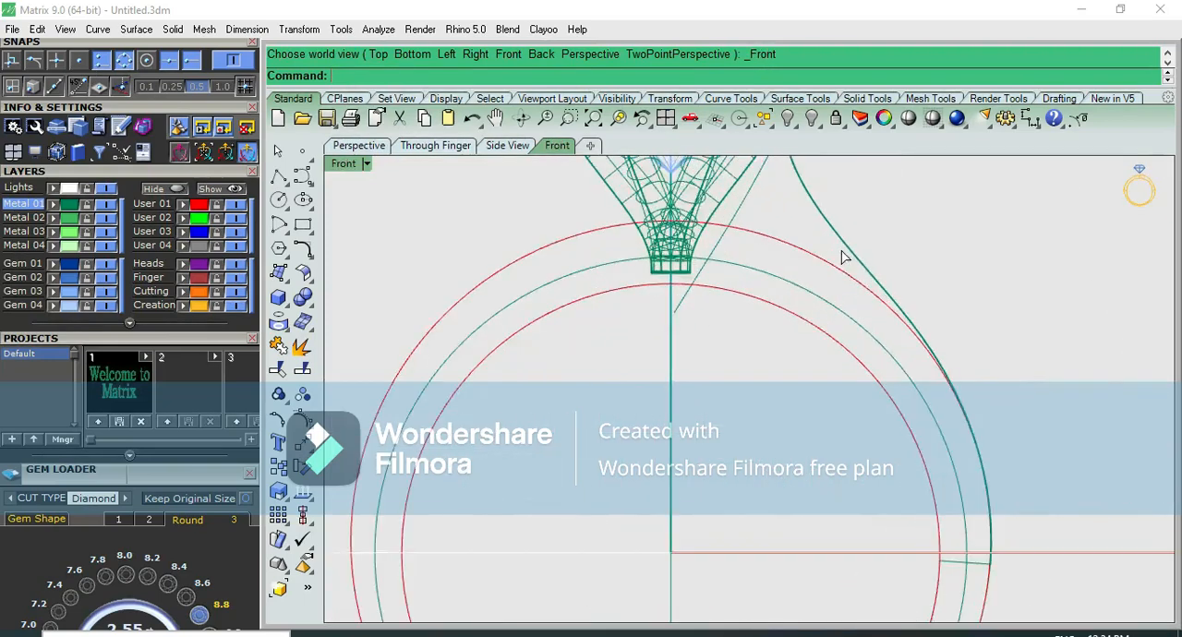
{"action": "key", "text": "F4"}
{"action": "key", "text": "F3"}
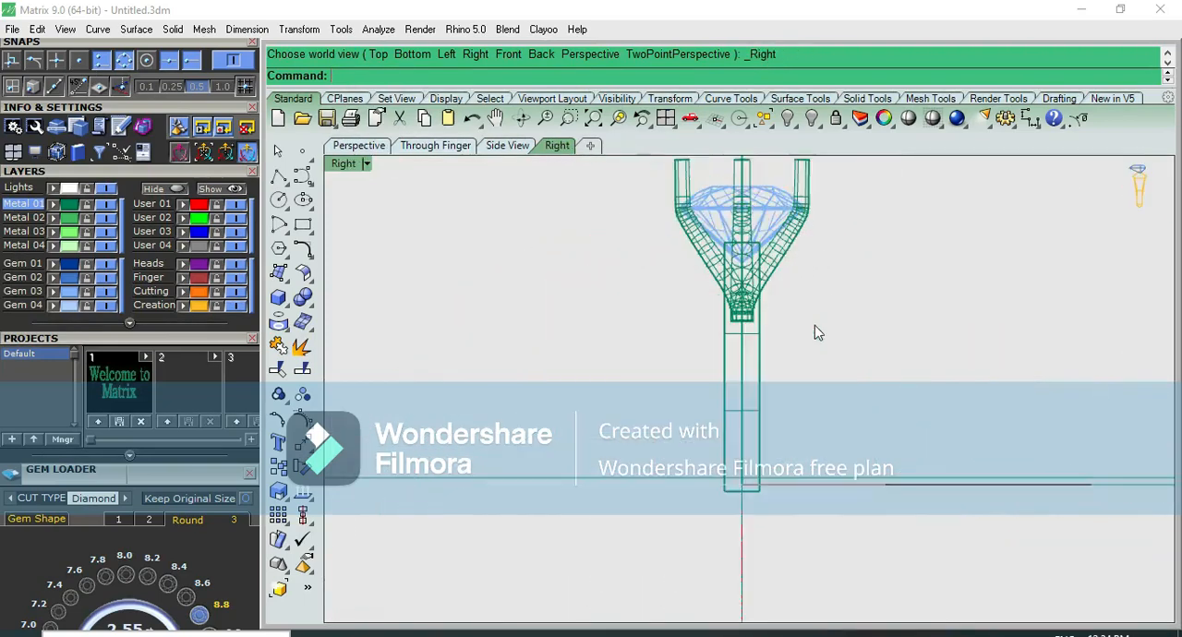
Select the extruded shoulder surface and show its control points
{"action": "scroll", "coordinate": [760, 343], "scroll_direction": "up", "scroll_amount": 3}
{"action": "left_click", "coordinate": [757, 330]}
{"action": "scroll", "coordinate": [818, 303], "scroll_direction": "down", "scroll_amount": 3}
{"action": "key", "text": "F4"}
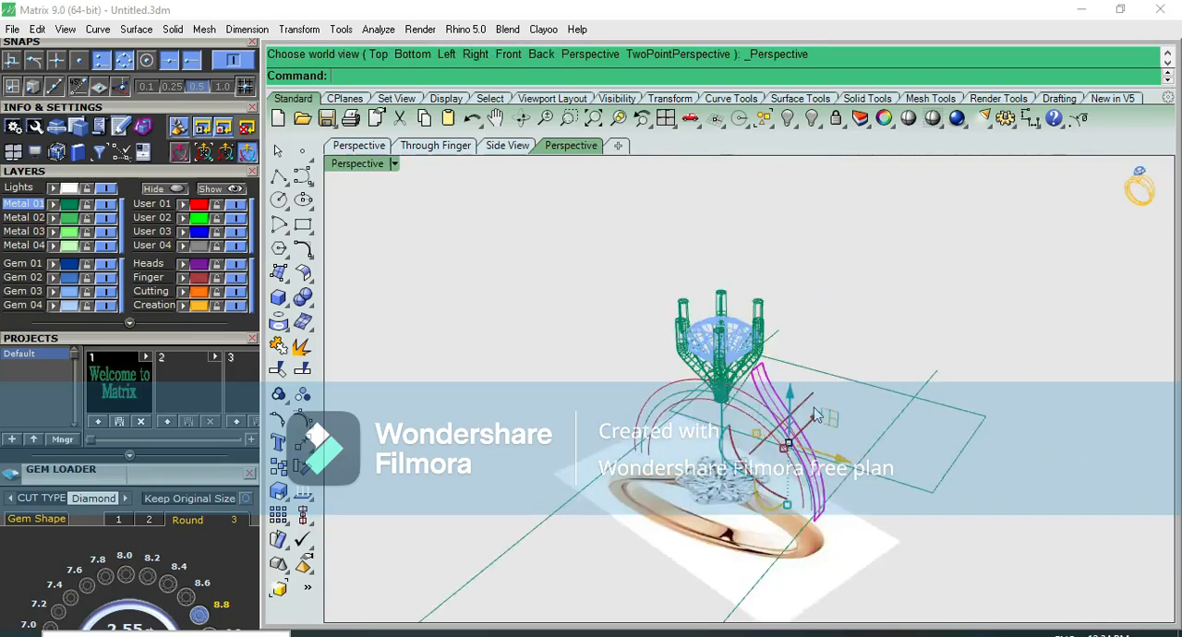
{"action": "key", "text": "F10"}
{"action": "type", "text": "v"}
{"action": "key", "text": "BackSpace"}
{"action": "scroll", "coordinate": [774, 375], "scroll_direction": "up", "scroll_amount": 5}
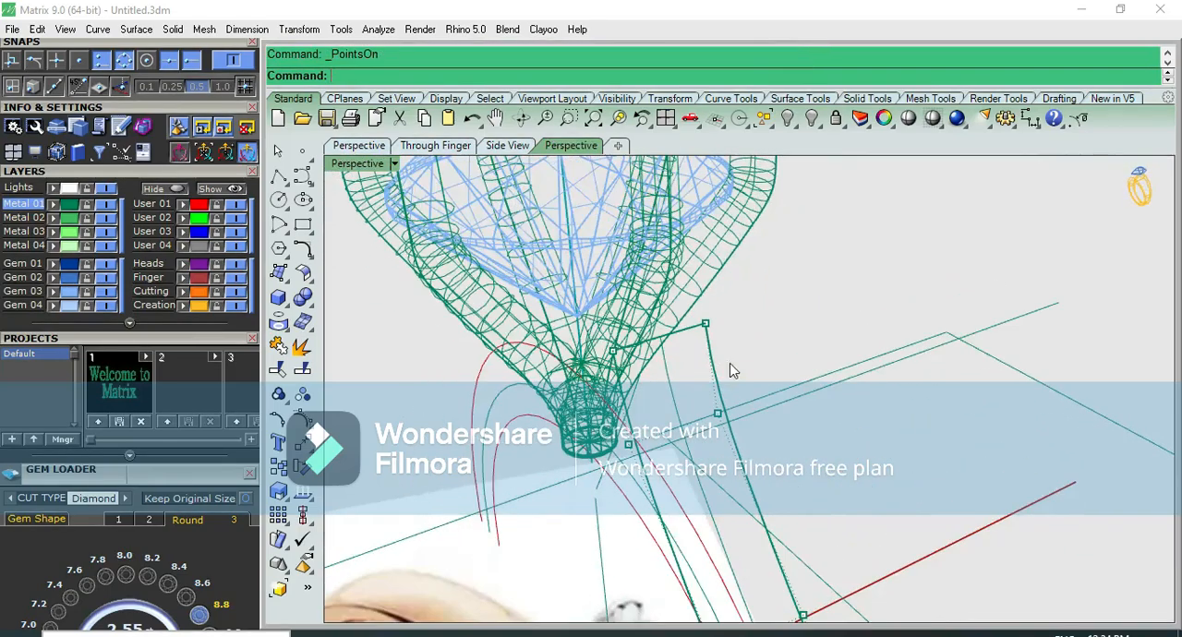
{"action": "scroll", "coordinate": [802, 421], "scroll_direction": "down", "scroll_amount": 3}
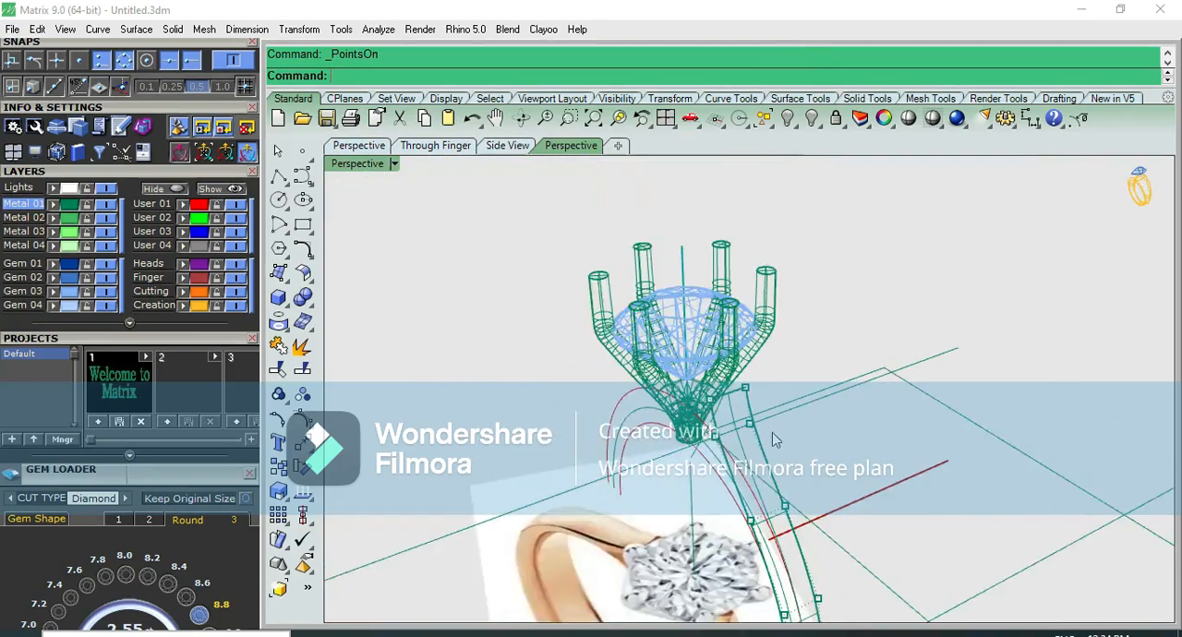
{"action": "scroll", "coordinate": [772, 432], "scroll_direction": "up", "scroll_amount": 3}
Try to draw the shoulder surface's two upper corner points together towards the centre line, and undo the attempt
{"action": "key", "text": "F3"}
{"action": "scroll", "coordinate": [629, 339], "scroll_direction": "up", "scroll_amount": 4}
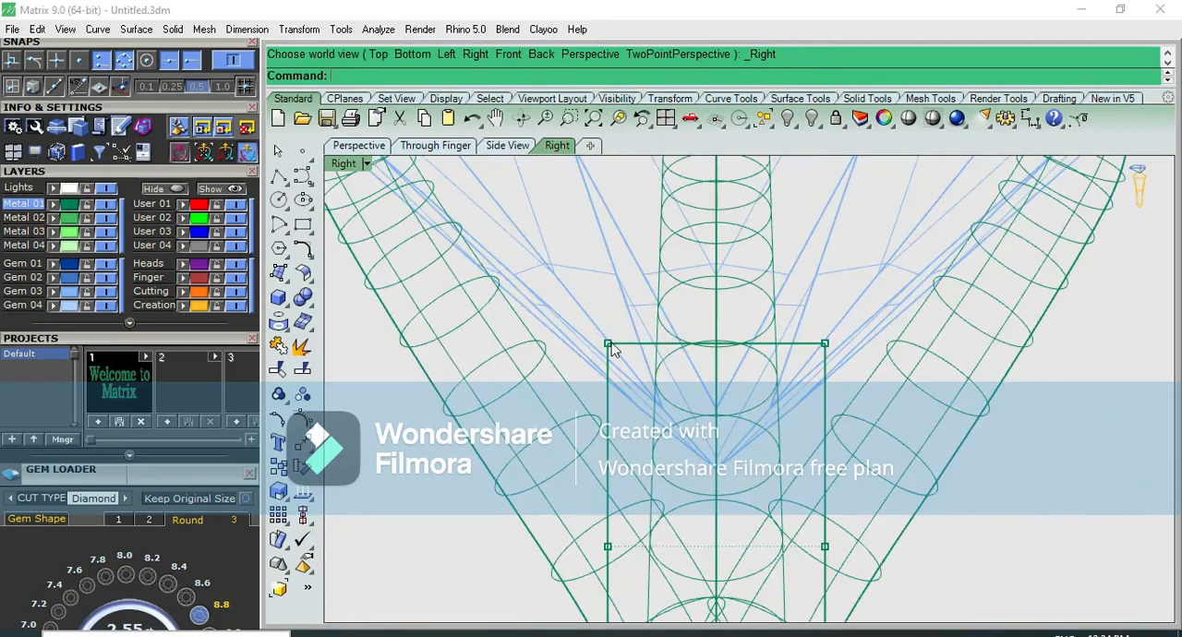
{"action": "left_click", "coordinate": [608, 344]}
{"action": "left_click", "coordinate": [825, 345], "text": "shift"}
{"action": "left_click_drag", "start_coordinate": [620, 349], "coordinate": [699, 350]}
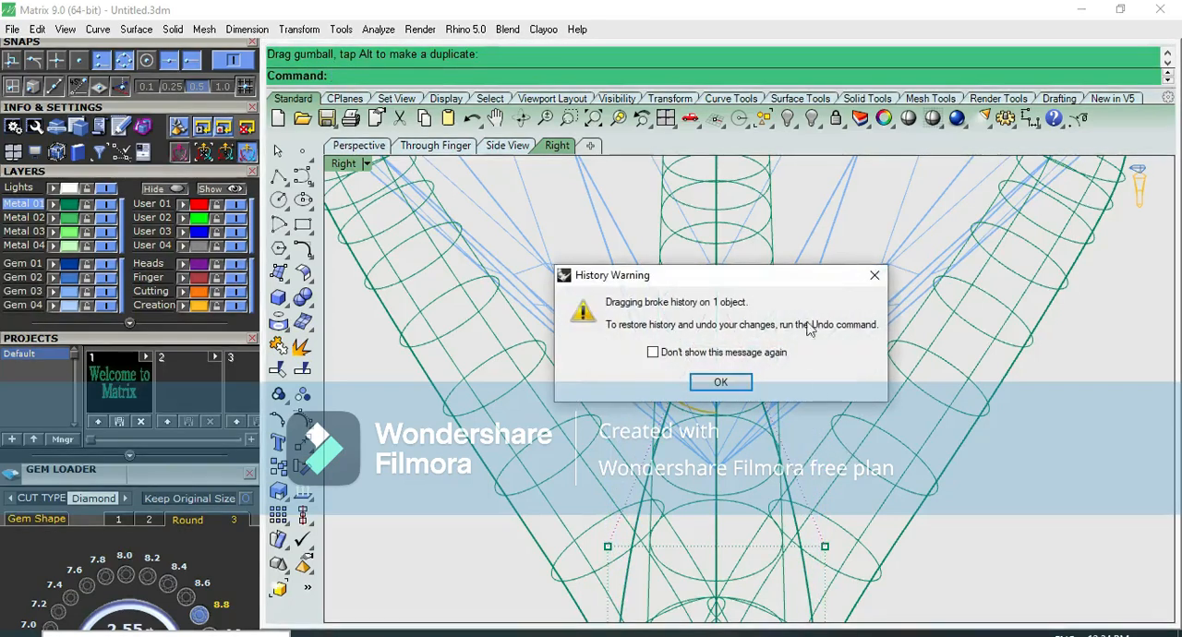
{"action": "key", "text": "Return"}
{"action": "key", "text": "ctrl+z"}
Rebuild the outer shoulder curve with 9 points at degree 3, deleting the input
{"action": "scroll", "coordinate": [1015, 468], "scroll_direction": "down", "scroll_amount": 6}
{"action": "key", "text": "ctrl+F2"}
{"action": "right_click_drag", "start_coordinate": [1016, 465], "coordinate": [875, 396]}
{"action": "key", "text": "ctrl+F4"}
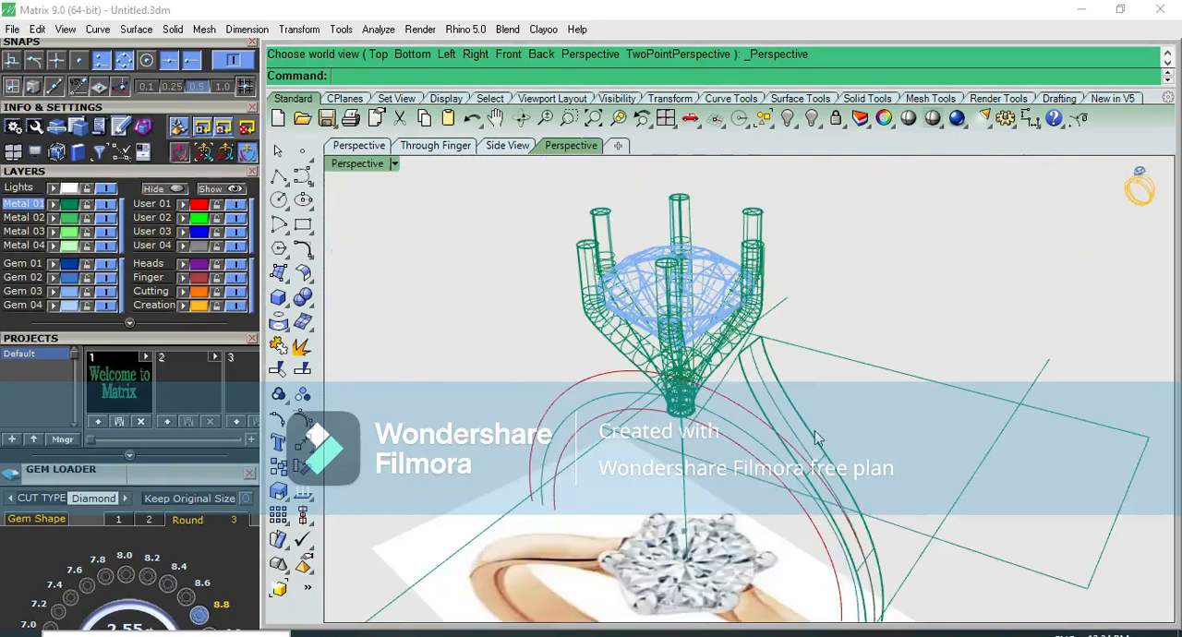
{"action": "left_click", "coordinate": [795, 420]}
{"action": "left_click", "coordinate": [825, 442]}
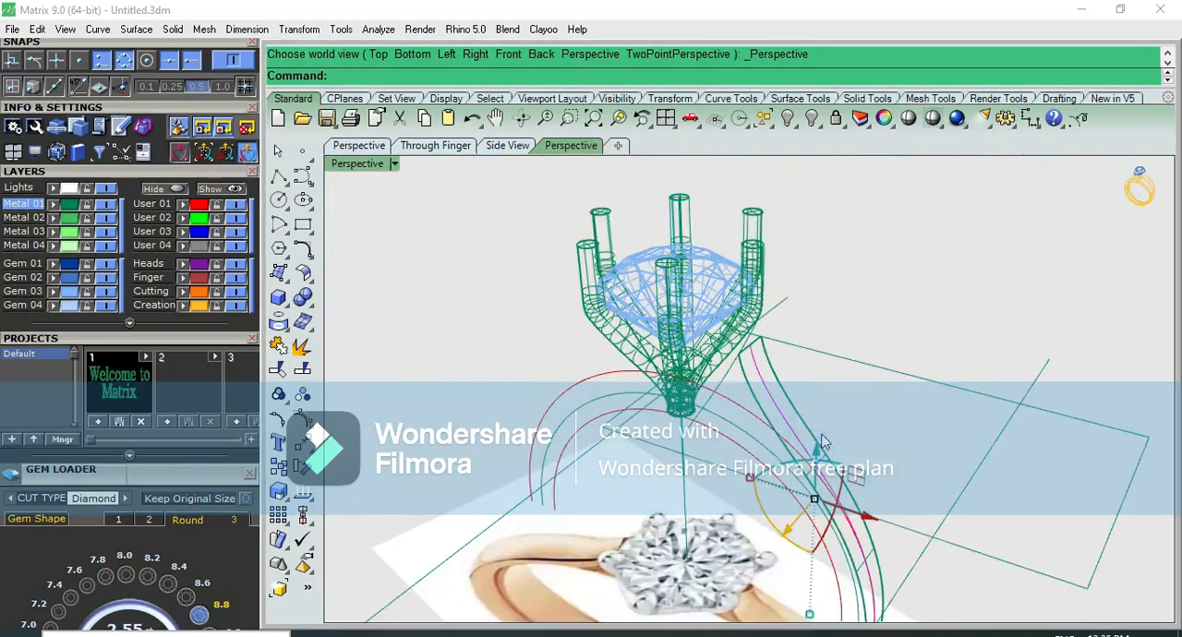
{"action": "type", "text": "build"}
{"action": "key", "text": "Return"}
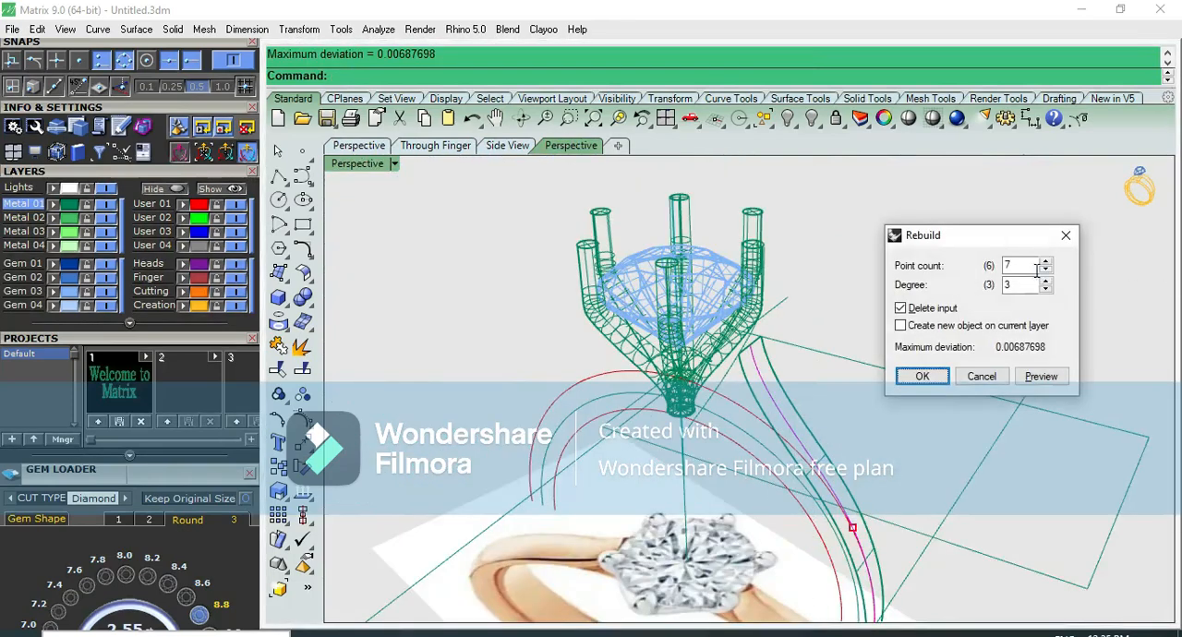
{"action": "left_click", "coordinate": [1045, 263]}
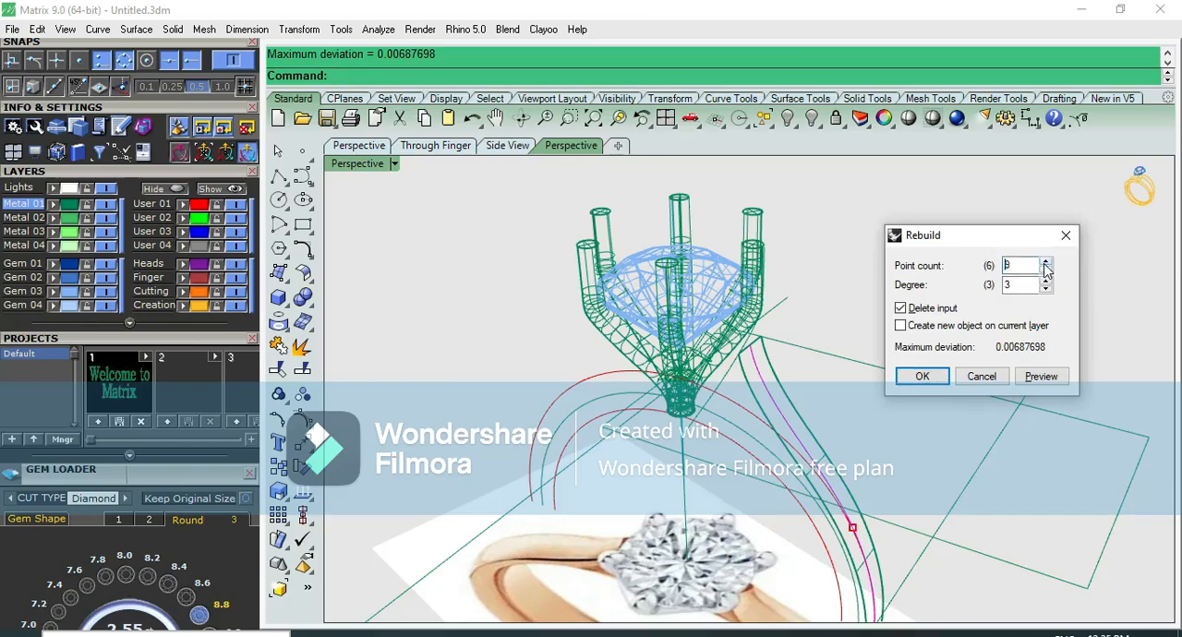
{"action": "left_click", "coordinate": [933, 374]}
Show the shoulder surface's control points and bring its two upper corner points together on the centre line
{"action": "key", "text": "F10"}
{"action": "key", "text": "ctrl+F3"}
{"action": "scroll", "coordinate": [789, 365], "scroll_direction": "up", "scroll_amount": 3}
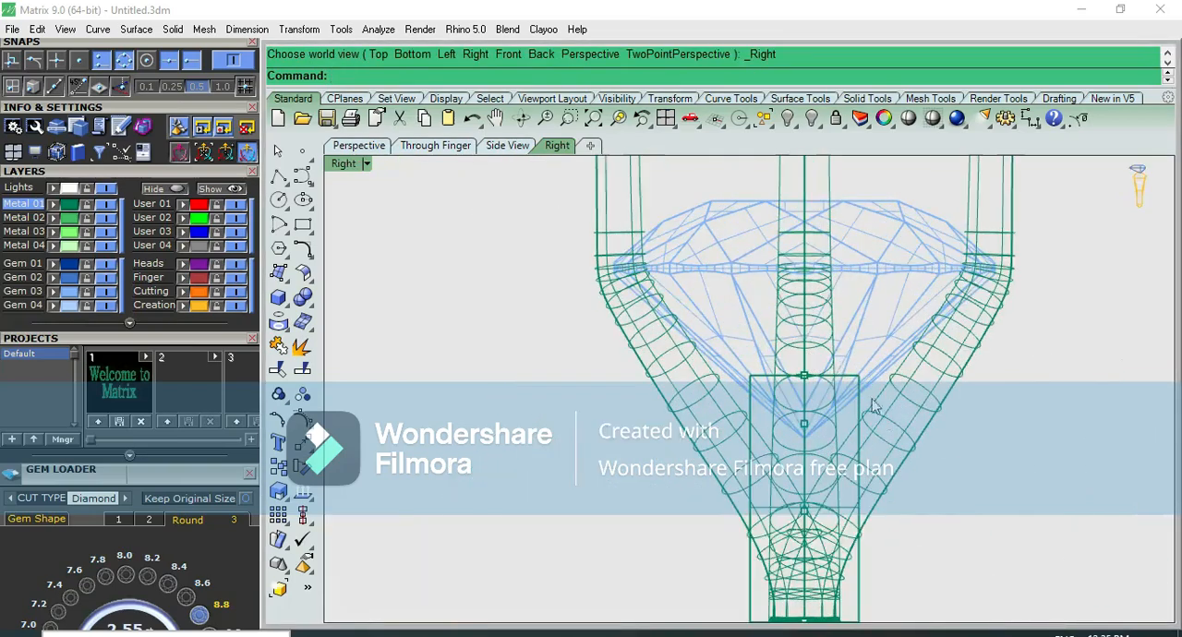
{"action": "left_click", "coordinate": [857, 395]}
{"action": "left_click", "coordinate": [857, 409]}
{"action": "left_click", "coordinate": [901, 446]}
{"action": "key", "text": "F10"}
{"action": "scroll", "coordinate": [822, 407], "scroll_direction": "up", "scroll_amount": 3}
{"action": "scroll", "coordinate": [727, 374], "scroll_direction": "up", "scroll_amount": 3}
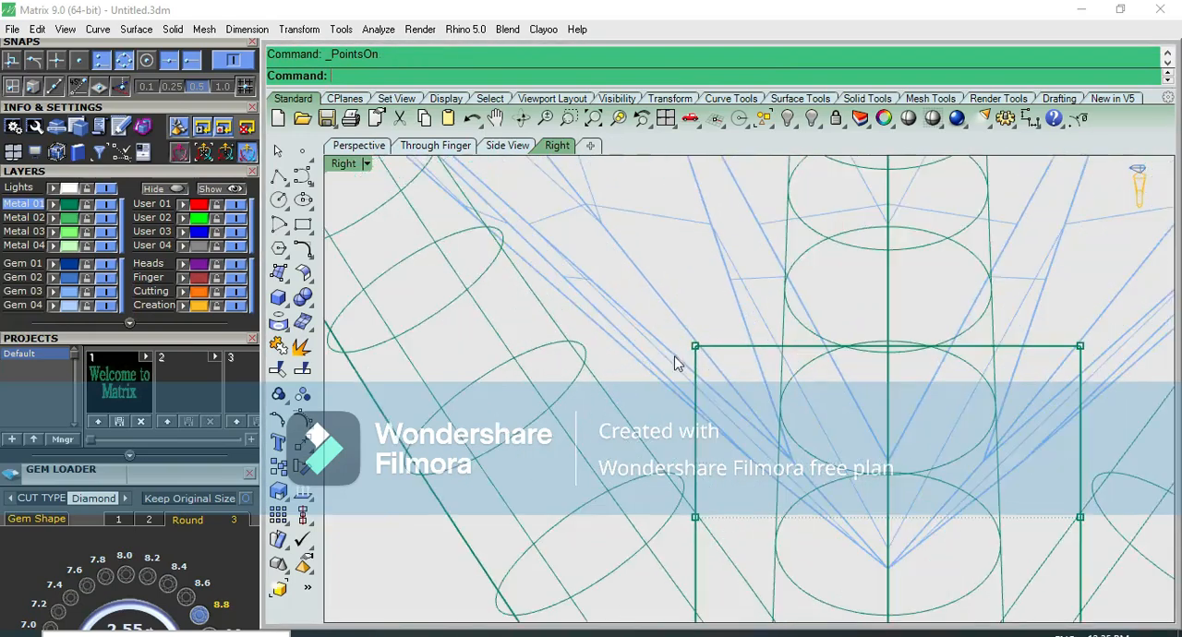
{"action": "left_click_drag", "start_coordinate": [659, 320], "coordinate": [1172, 395]}
{"action": "left_click_drag", "start_coordinate": [697, 349], "coordinate": [889, 346]}
{"action": "left_click", "coordinate": [720, 382]}
Examine the tapered shoulder surface in the front view and shaded in the side view
{"action": "scroll", "coordinate": [701, 370], "scroll_direction": "down", "scroll_amount": 5}
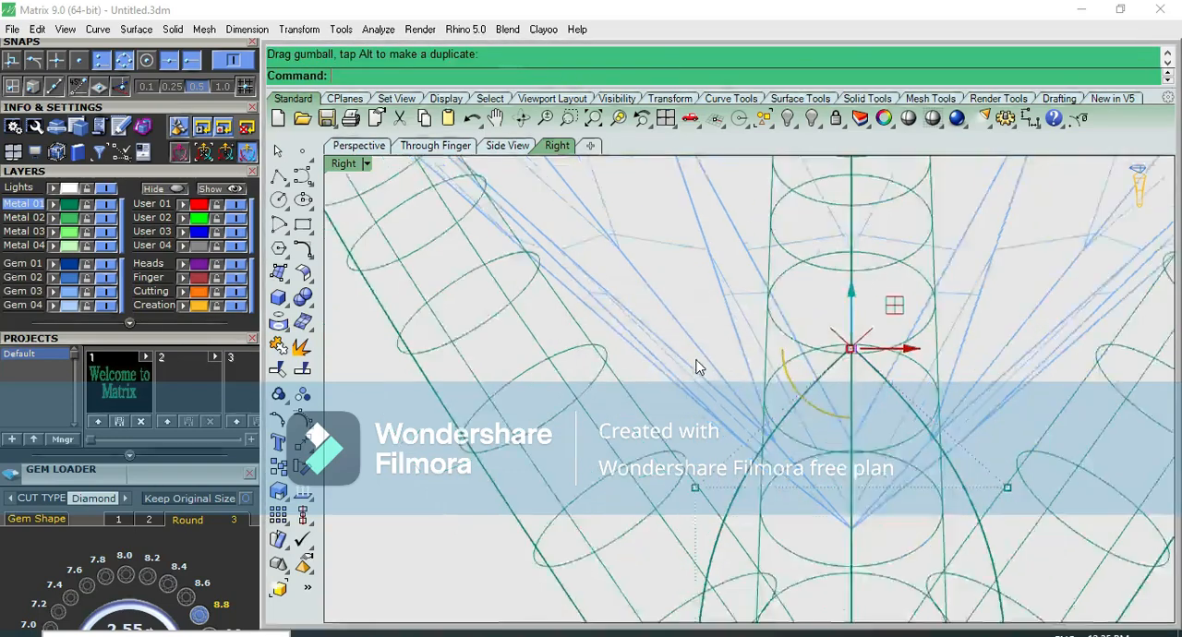
{"action": "scroll", "coordinate": [634, 413], "scroll_direction": "up", "scroll_amount": 4}
{"action": "left_click_drag", "start_coordinate": [511, 421], "coordinate": [976, 307]}
{"action": "key", "text": "ctrl+F2"}
{"action": "scroll", "coordinate": [945, 352], "scroll_direction": "up", "scroll_amount": 6}
{"action": "left_click", "coordinate": [1014, 301]}
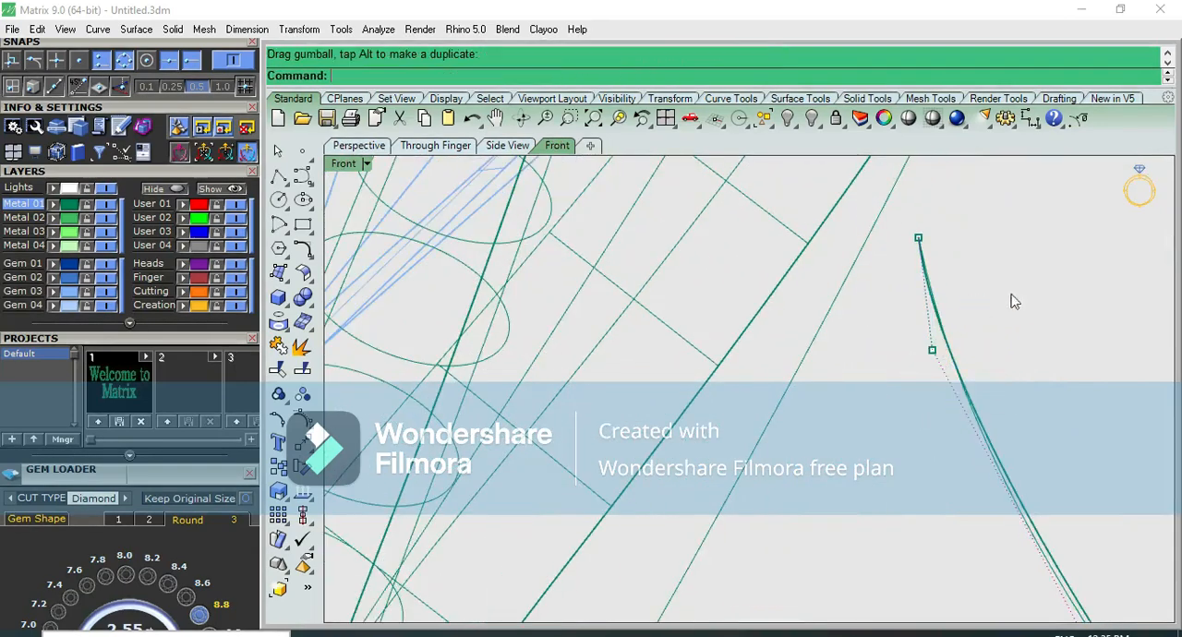
{"action": "left_click", "coordinate": [908, 120]}
{"action": "key", "text": "ctrl+F4"}
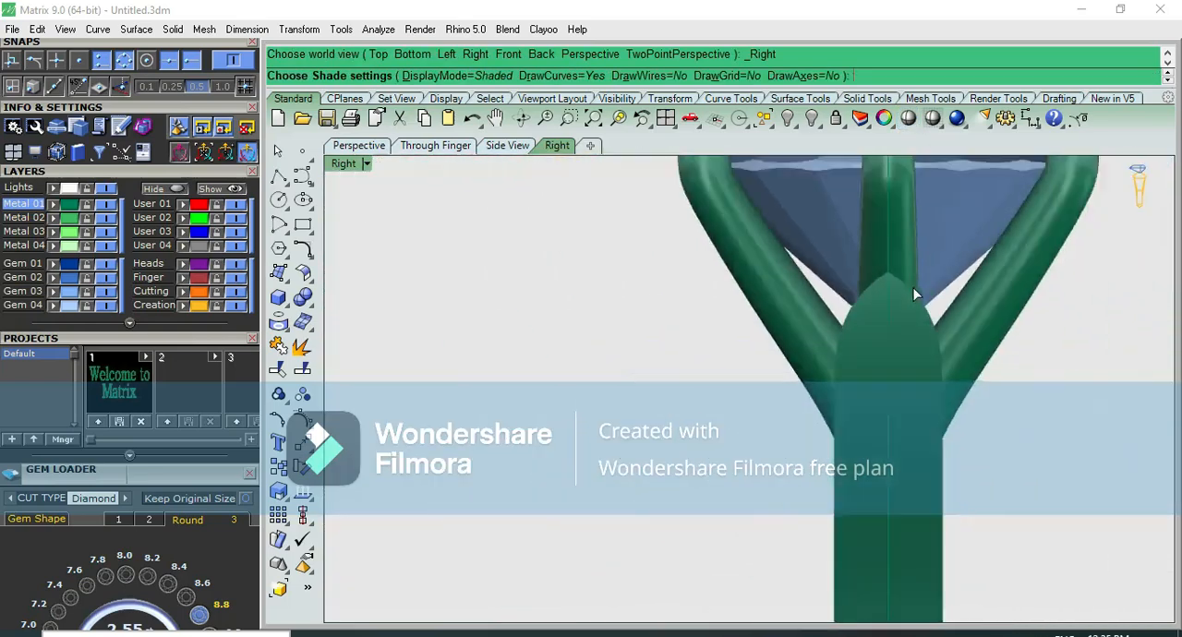
{"action": "key", "text": "Escape"}
{"action": "mouse_move", "coordinate": [969, 355]}
{"action": "right_mouse_down"}
{"action": "mouse_move", "coordinate": [862, 339]}
{"action": "mouse_move", "coordinate": [857, 323]}
{"action": "right_mouse_up"}
{"action": "scroll", "coordinate": [871, 330], "scroll_direction": "down", "scroll_amount": 6}
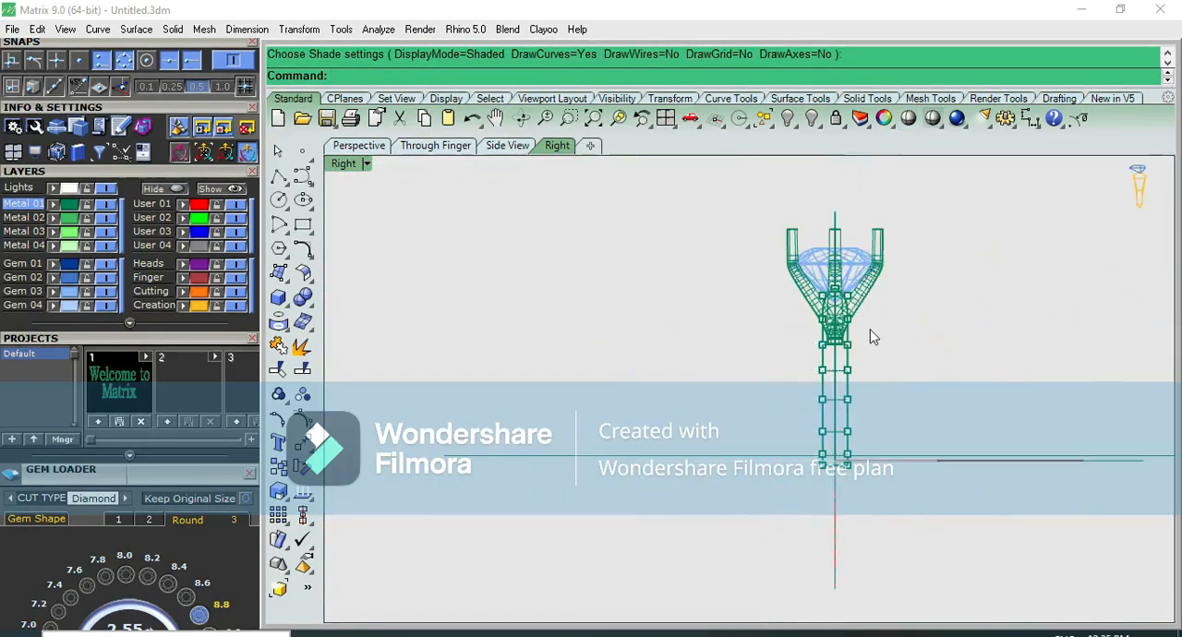
{"action": "scroll", "coordinate": [907, 396], "scroll_direction": "up", "scroll_amount": 3}
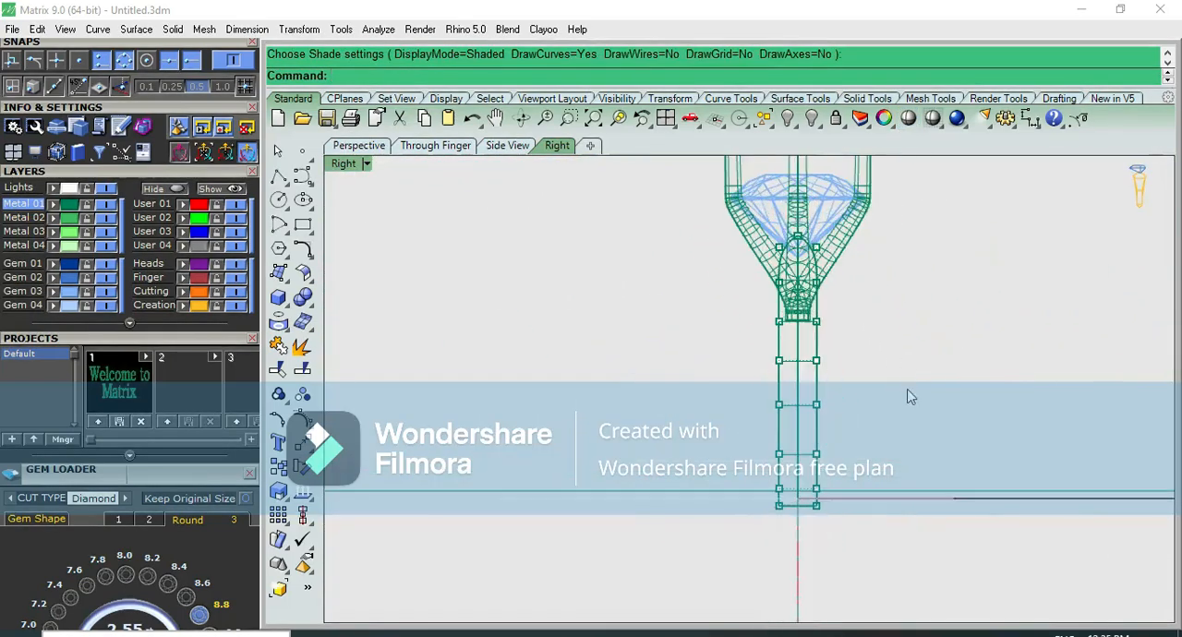
Rebuild the tapered shoulder surface with 9 points in U and 3 in V, and show its control points
{"action": "left_click", "coordinate": [818, 374]}
{"action": "scroll", "coordinate": [811, 372], "scroll_direction": "up", "scroll_amount": 3}
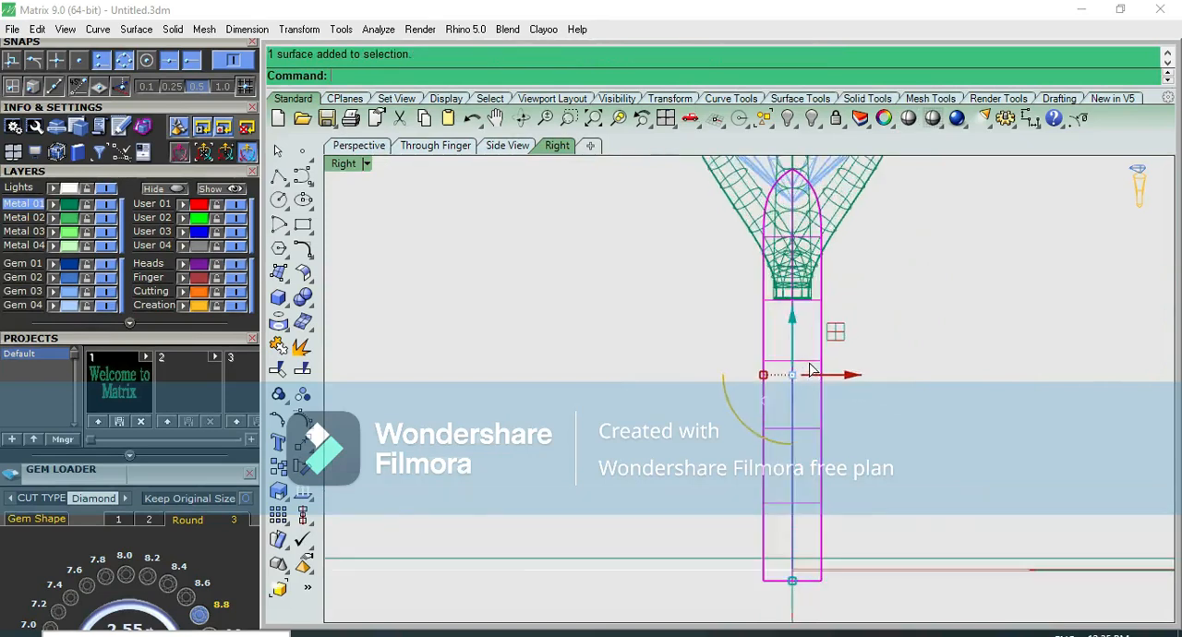
{"action": "key", "text": "ctrl+F4"}
{"action": "scroll", "coordinate": [851, 322], "scroll_direction": "up", "scroll_amount": 3}
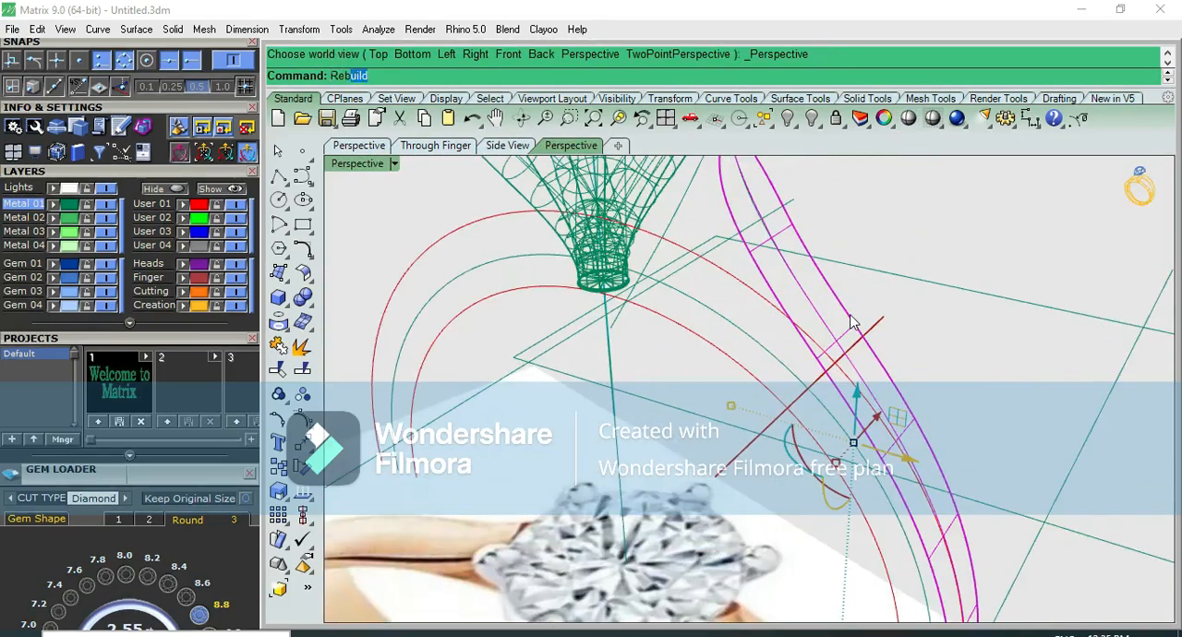
{"action": "key", "text": "Return"}
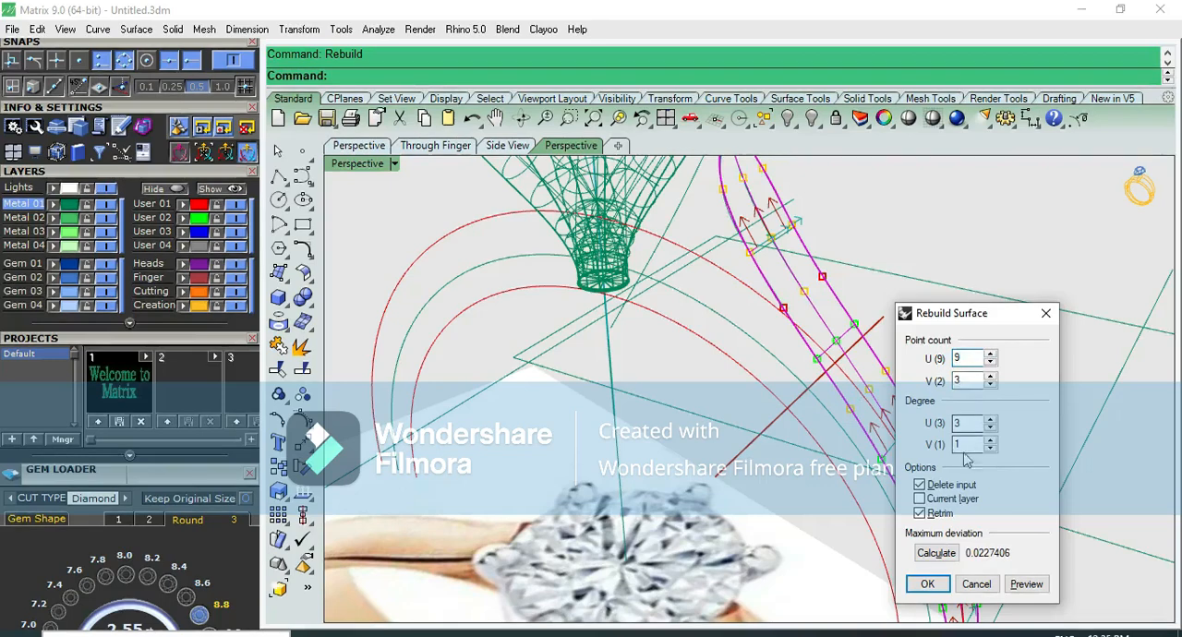
{"action": "left_click", "coordinate": [929, 583]}
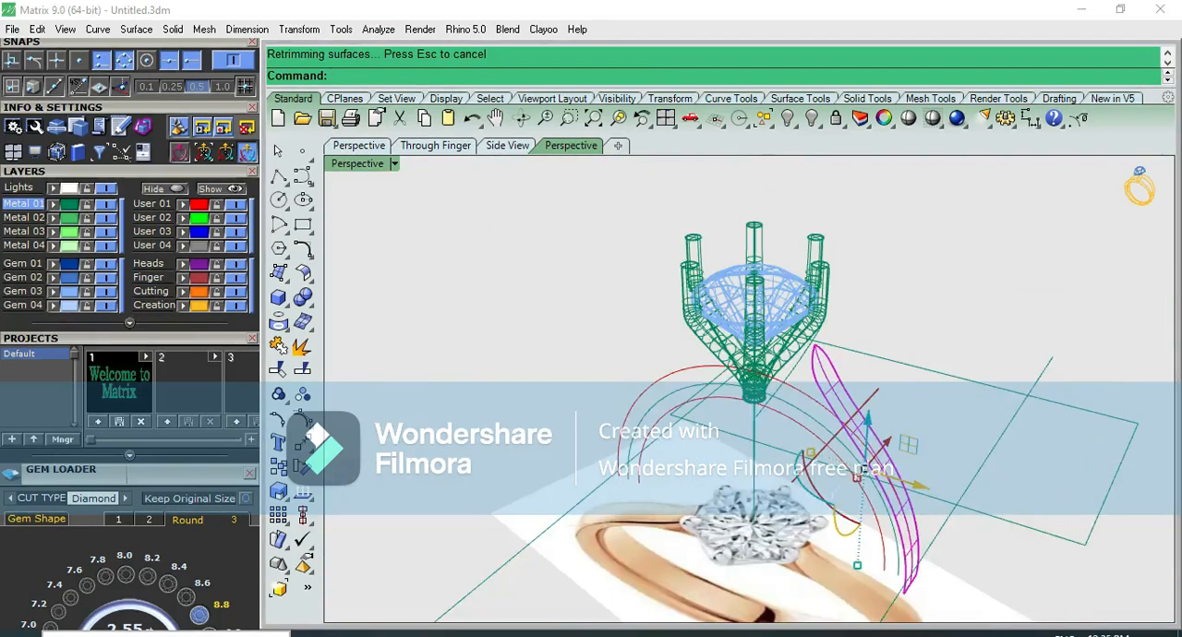
{"action": "key", "text": "F10"}
{"action": "scroll", "coordinate": [822, 366], "scroll_direction": "up", "scroll_amount": 9}
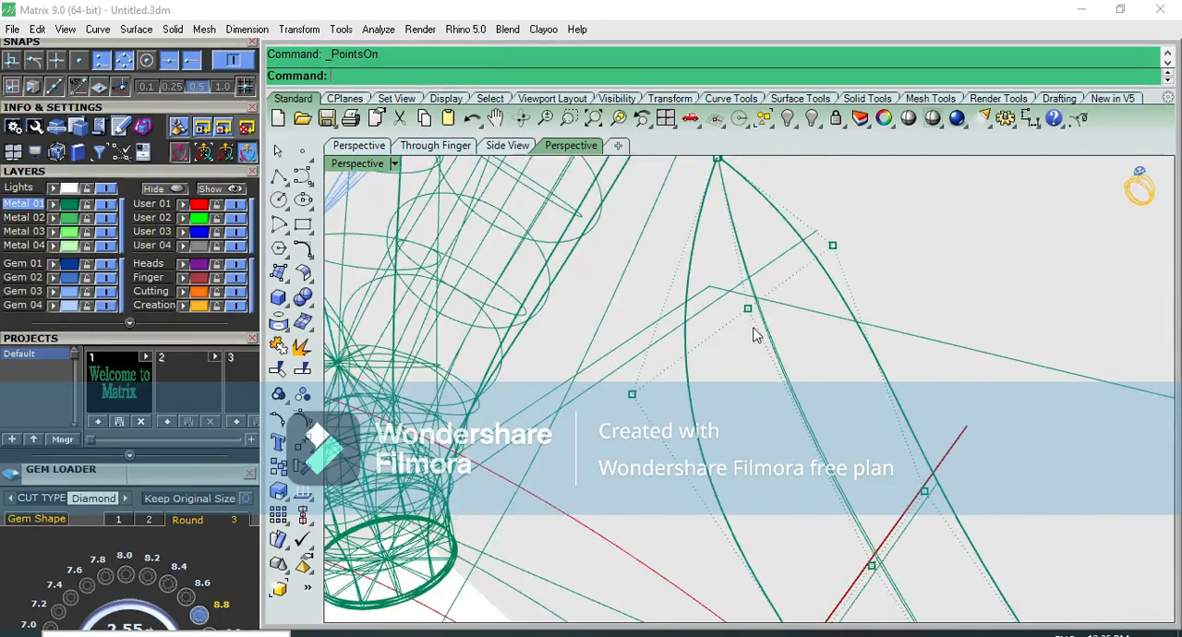
Pull the centre control points of the second and third rows of the shoulder surface outward in the front view
{"action": "left_click_drag", "start_coordinate": [776, 309], "coordinate": [784, 288]}
{"action": "scroll", "coordinate": [785, 291], "scroll_direction": "down", "scroll_amount": 3}
{"action": "key", "text": "ctrl+F2"}
{"action": "right_click_drag", "start_coordinate": [820, 298], "coordinate": [731, 457]}
{"action": "scroll", "coordinate": [740, 424], "scroll_direction": "up", "scroll_amount": 4}
{"action": "left_click_drag", "start_coordinate": [757, 363], "coordinate": [800, 346]}
{"action": "key", "text": "ctrl+F3"}
{"action": "key", "text": "ctrl+F4"}
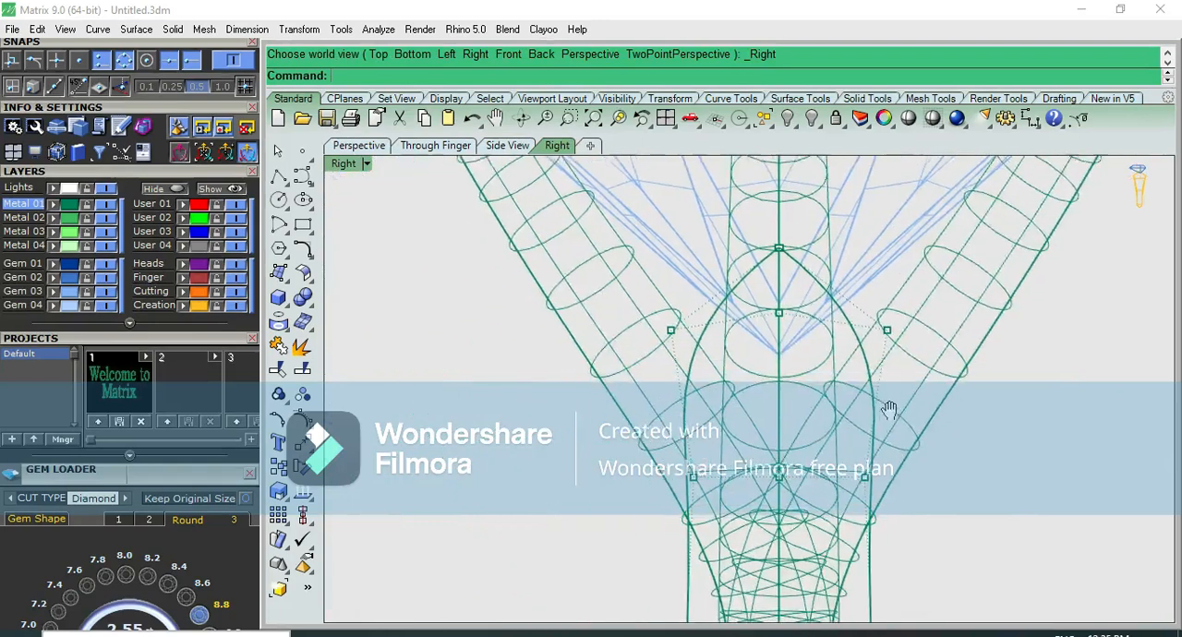
{"action": "left_click", "coordinate": [703, 358]}
{"action": "key", "text": "ctrl+F2"}
{"action": "right_click_drag", "start_coordinate": [842, 241], "coordinate": [709, 426]}
{"action": "left_click_drag", "start_coordinate": [739, 389], "coordinate": [790, 379]}
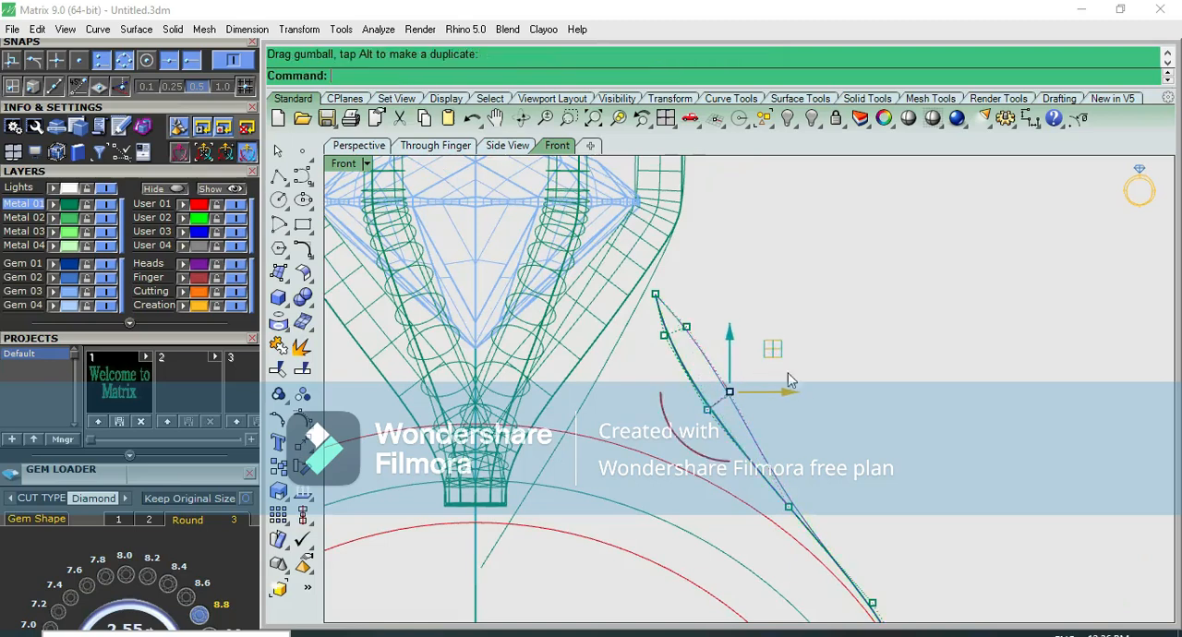
Move the centre control points of the fourth and fifth rows outward to continue the raised ridge down the shoulder
{"action": "key", "text": "ctrl+F3"}
{"action": "left_click", "coordinate": [528, 507]}
{"action": "key", "text": "ctrl+F2"}
{"action": "left_click_drag", "start_coordinate": [824, 475], "coordinate": [848, 462]}
{"action": "key", "text": "ctrl+F3"}
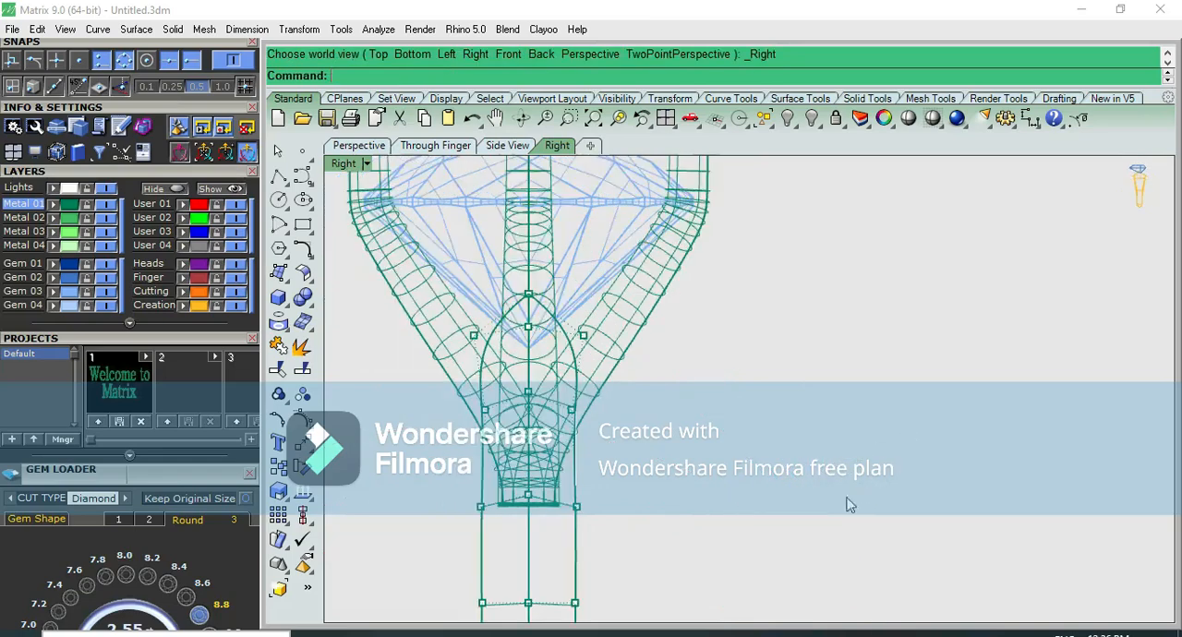
{"action": "right_click_drag", "start_coordinate": [753, 545], "coordinate": [799, 338]}
{"action": "left_click", "coordinate": [598, 450]}
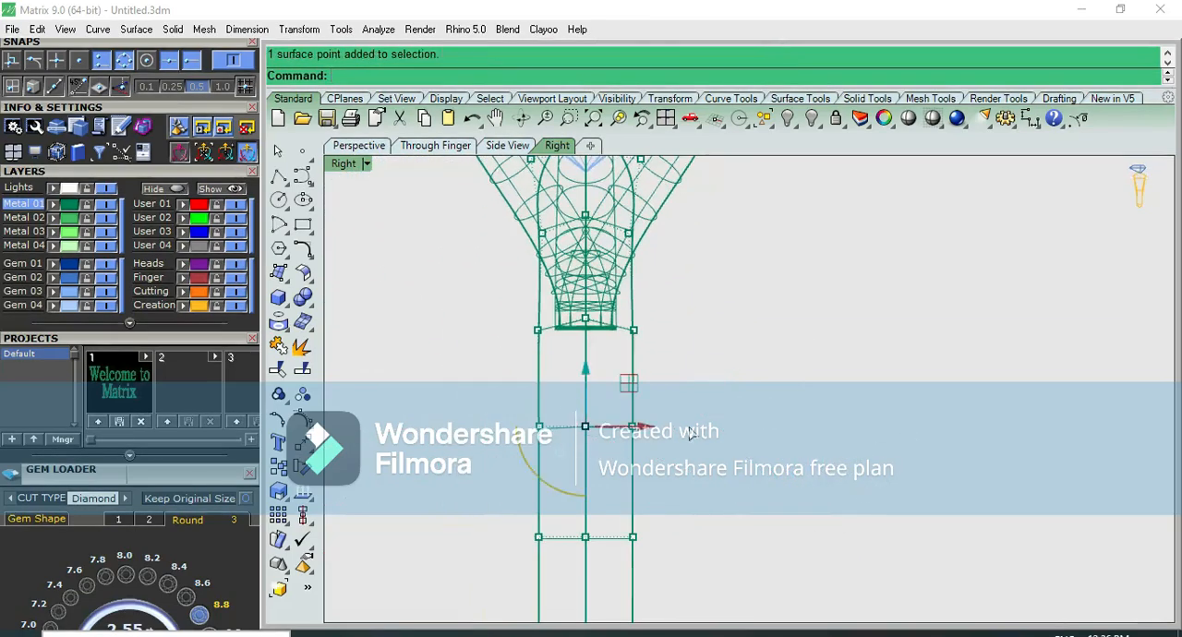
{"action": "key", "text": "ctrl+F2"}
{"action": "left_click_drag", "start_coordinate": [915, 395], "coordinate": [951, 351]}
{"action": "key", "text": "ctrl+F3"}
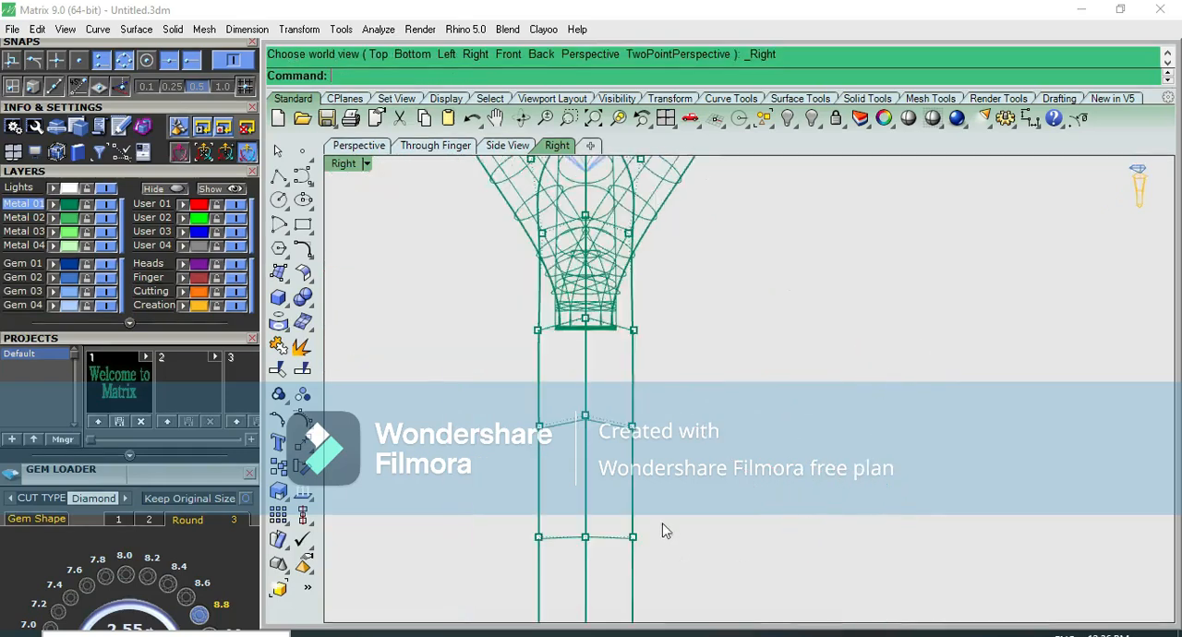
Move the centre control point of the sixth row slightly outward in the front view
{"action": "right_click_drag", "start_coordinate": [662, 523], "coordinate": [694, 406]}
{"action": "left_click_drag", "start_coordinate": [591, 379], "coordinate": [637, 444]}
{"action": "key", "text": "ctrl+F2"}
{"action": "right_click_drag", "start_coordinate": [972, 419], "coordinate": [822, 430]}
{"action": "scroll", "coordinate": [801, 403], "scroll_direction": "up", "scroll_amount": 6}
{"action": "left_click_drag", "start_coordinate": [786, 403], "coordinate": [806, 394]}
{"action": "left_click", "coordinate": [869, 362]}
{"action": "scroll", "coordinate": [864, 329], "scroll_direction": "down", "scroll_amount": 6}
{"action": "right_click_drag", "start_coordinate": [844, 333], "coordinate": [835, 517]}
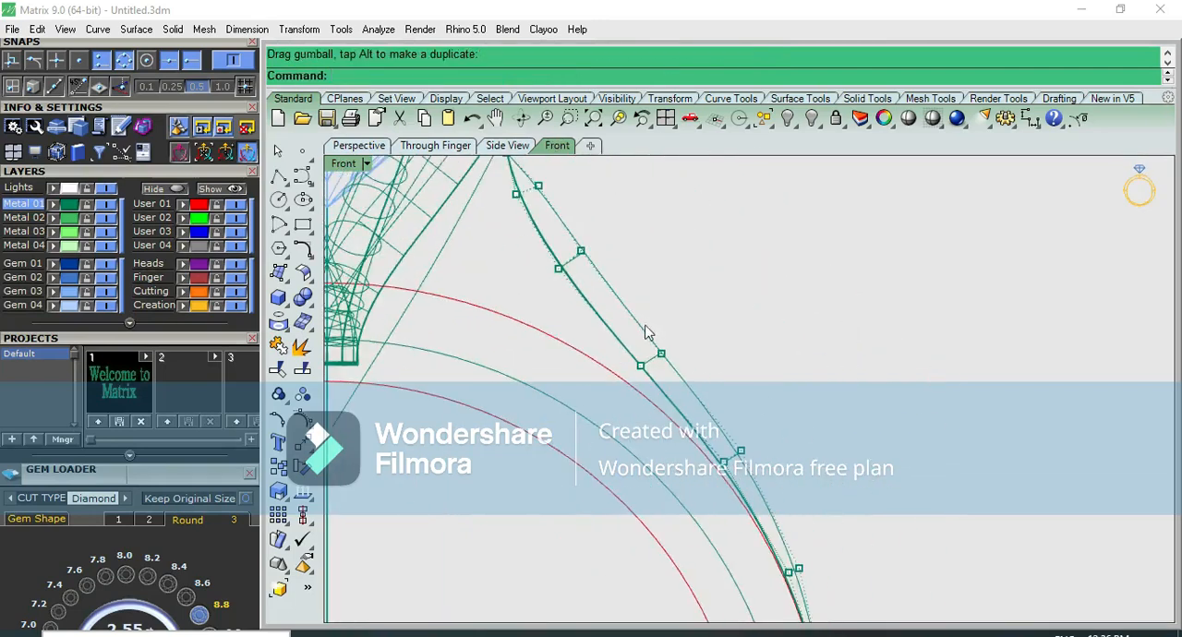
Fine-tune the centre control points of the fourth row and an upper row to smooth the ridge profile in the front view
{"action": "right_click_drag", "start_coordinate": [645, 326], "coordinate": [650, 416]}
{"action": "scroll", "coordinate": [639, 376], "scroll_direction": "up", "scroll_amount": 2}
{"action": "left_click_drag", "start_coordinate": [692, 471], "coordinate": [692, 471]}
{"action": "scroll", "coordinate": [692, 471], "scroll_direction": "up", "scroll_amount": 6}
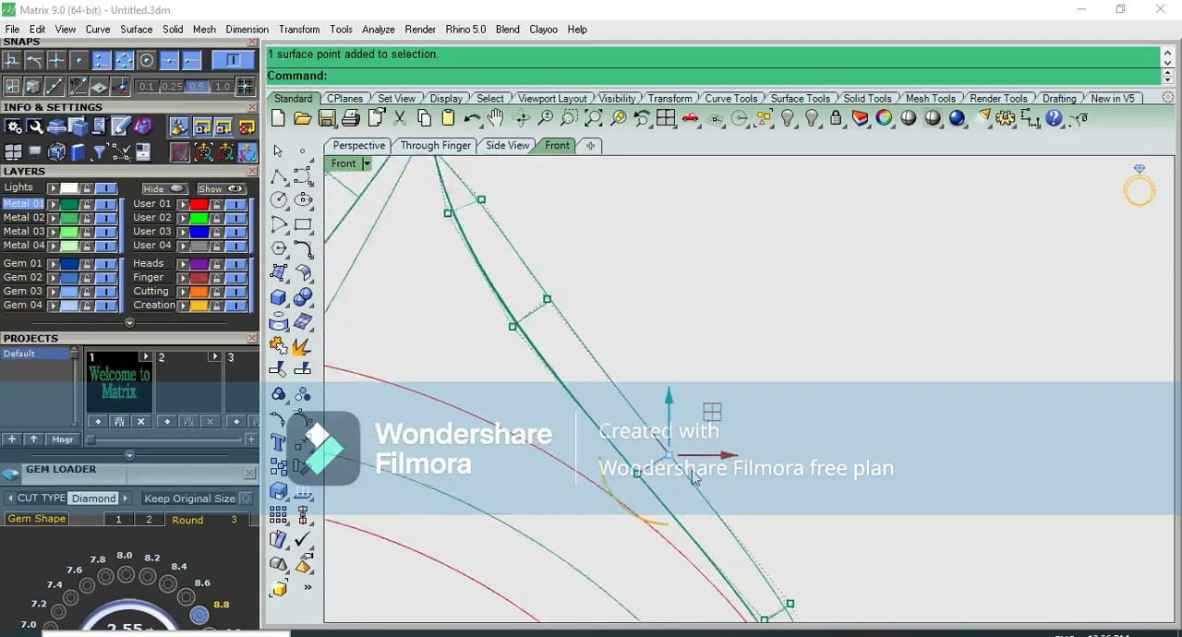
{"action": "left_click_drag", "start_coordinate": [696, 412], "coordinate": [692, 400]}
{"action": "left_click", "coordinate": [732, 372]}
{"action": "scroll", "coordinate": [725, 371], "scroll_direction": "down", "scroll_amount": 8}
{"action": "right_click_drag", "start_coordinate": [556, 224], "coordinate": [536, 313]}
{"action": "scroll", "coordinate": [531, 310], "scroll_direction": "up", "scroll_amount": 8}
{"action": "left_click_drag", "start_coordinate": [529, 303], "coordinate": [579, 393]}
{"action": "left_click_drag", "start_coordinate": [581, 316], "coordinate": [567, 318]}
{"action": "left_click", "coordinate": [646, 327]}
Pull the seventh row's centre control point outward and adjust the sixth row's to blend the ridge into the shank
{"action": "scroll", "coordinate": [648, 333], "scroll_direction": "down", "scroll_amount": 4}
{"action": "right_click_drag", "start_coordinate": [710, 487], "coordinate": [602, 358]}
{"action": "scroll", "coordinate": [673, 406], "scroll_direction": "down", "scroll_amount": 8}
{"action": "scroll", "coordinate": [711, 491], "scroll_direction": "up", "scroll_amount": 6}
{"action": "scroll", "coordinate": [708, 489], "scroll_direction": "down", "scroll_amount": 5}
{"action": "key", "text": "ctrl+F3"}
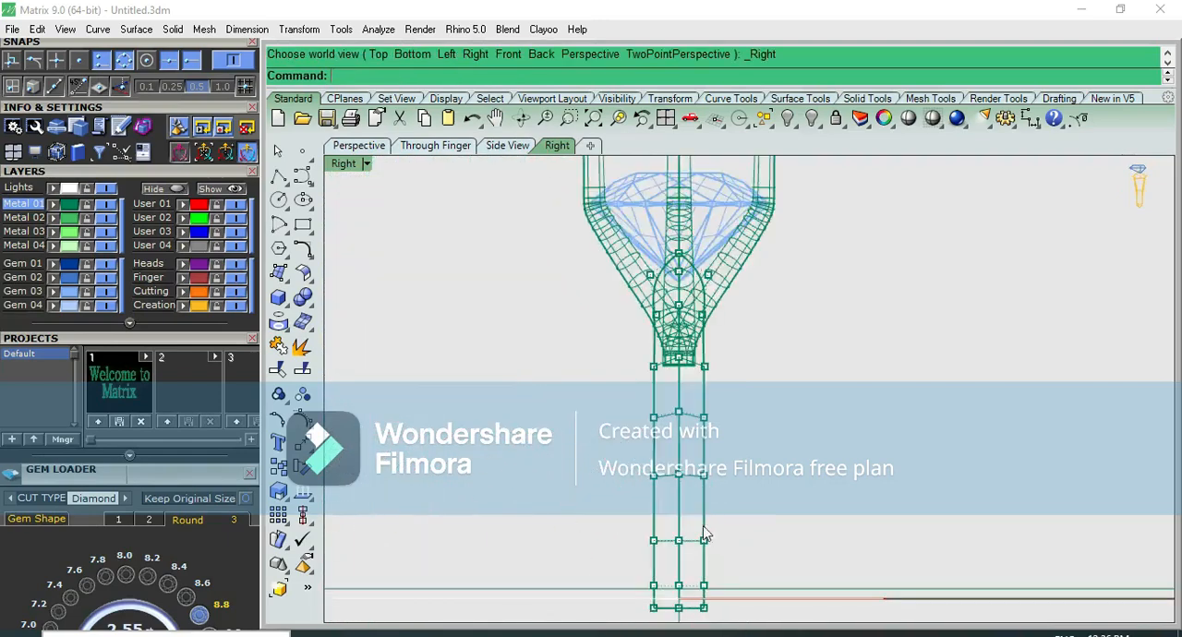
{"action": "scroll", "coordinate": [704, 535], "scroll_direction": "up", "scroll_amount": 3}
{"action": "left_click", "coordinate": [728, 528]}
{"action": "key", "text": "ctrl+F2"}
{"action": "scroll", "coordinate": [746, 496], "scroll_direction": "up", "scroll_amount": 4}
{"action": "left_click_drag", "start_coordinate": [662, 487], "coordinate": [681, 481]}
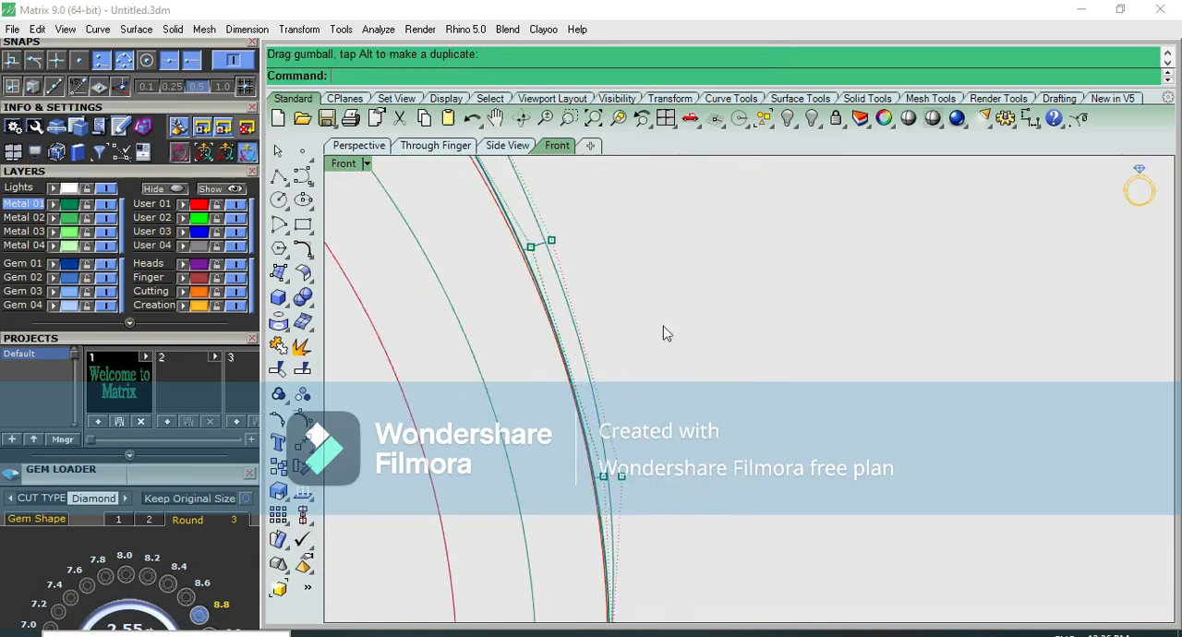
{"action": "scroll", "coordinate": [554, 239], "scroll_direction": "up", "scroll_amount": 3}
{"action": "left_click_drag", "start_coordinate": [551, 311], "coordinate": [588, 382]}
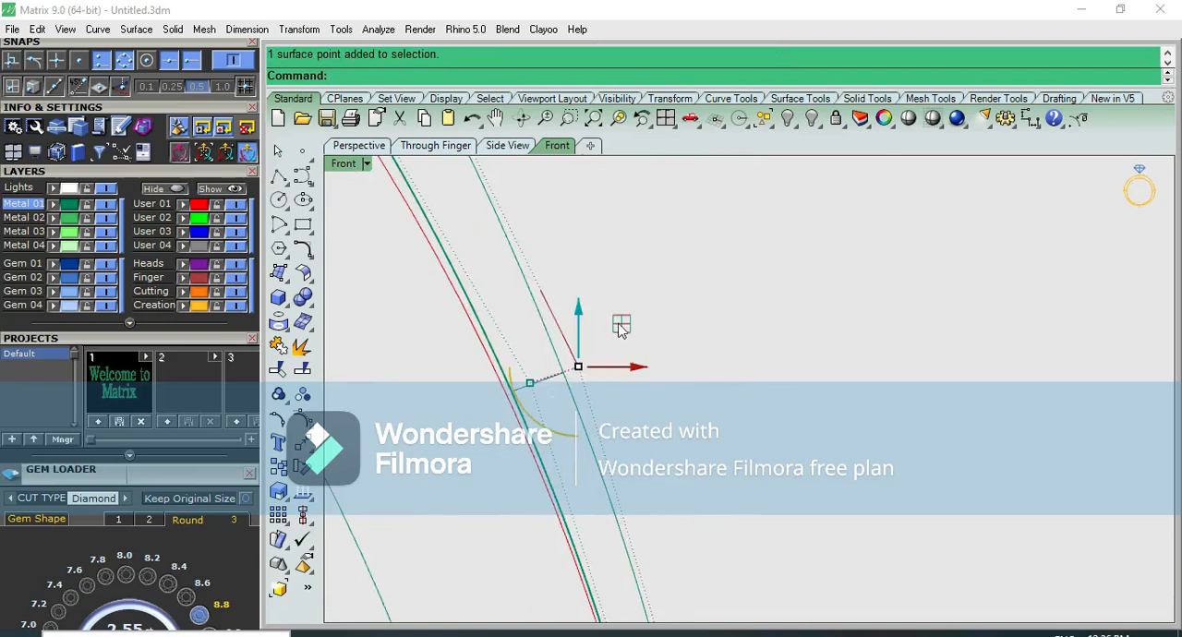
{"action": "key", "text": "Escape"}
{"action": "scroll", "coordinate": [710, 448], "scroll_direction": "down", "scroll_amount": 2}
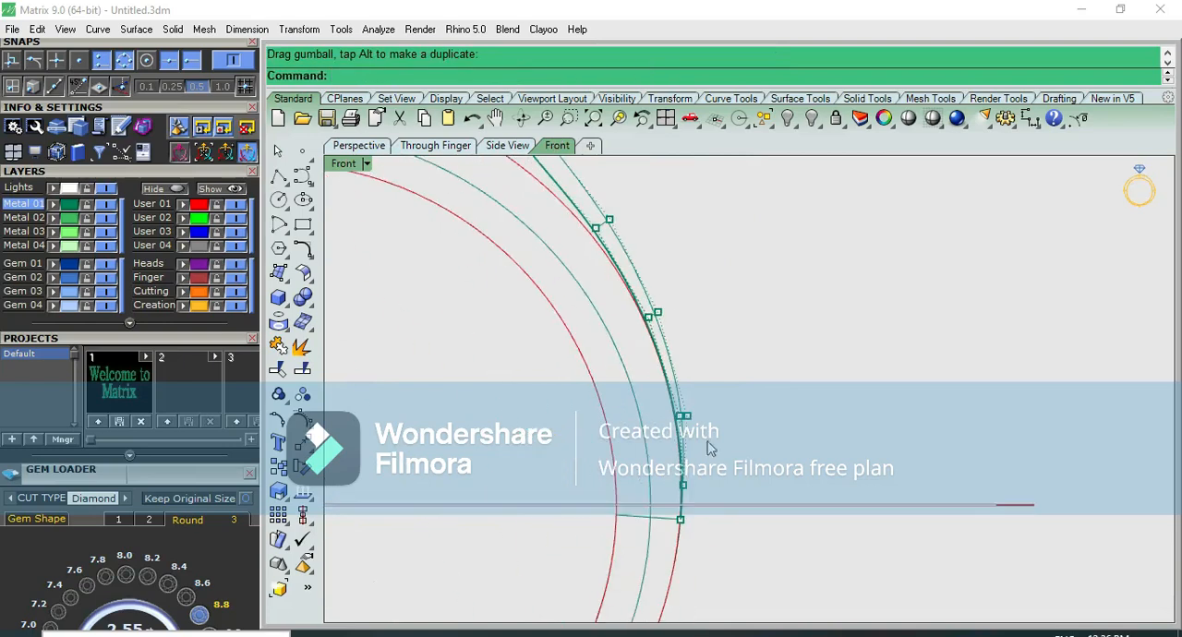
Examine the ridged shoulder surface shaded in perspective and compare it with the reference picture in the top view
{"action": "key", "text": "ctrl+F3"}
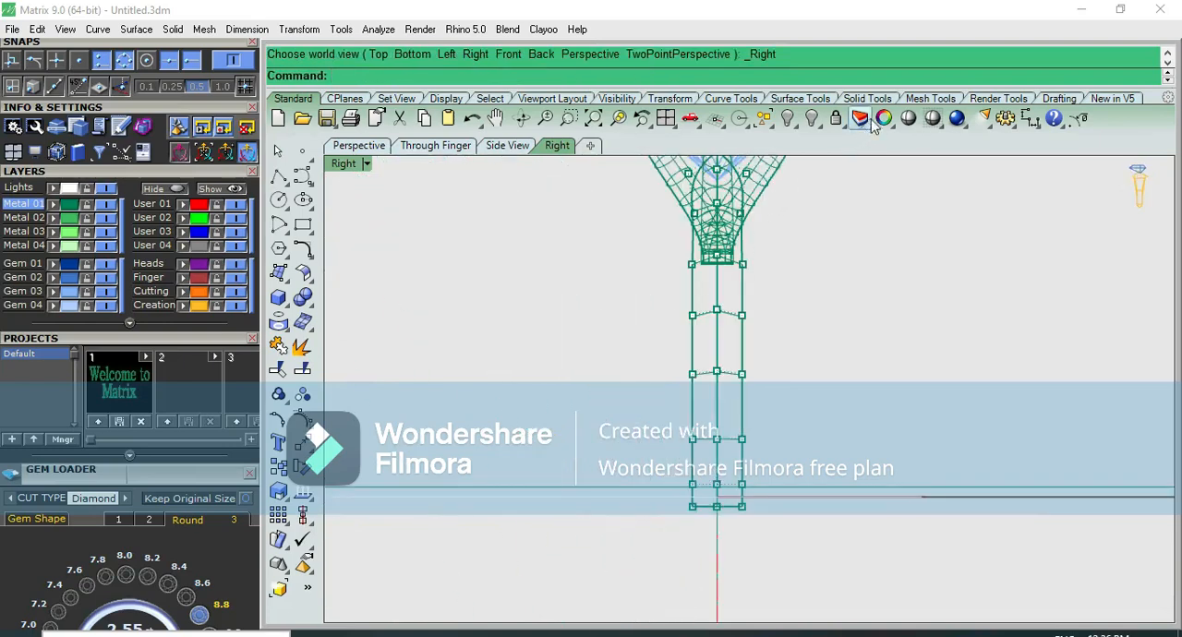
{"action": "left_click", "coordinate": [873, 122]}
{"action": "key", "text": "ctrl+F4"}
{"action": "right_click_drag", "start_coordinate": [665, 338], "coordinate": [507, 250]}
{"action": "key", "text": "ctrl+F3"}
{"action": "key", "text": "Escape"}
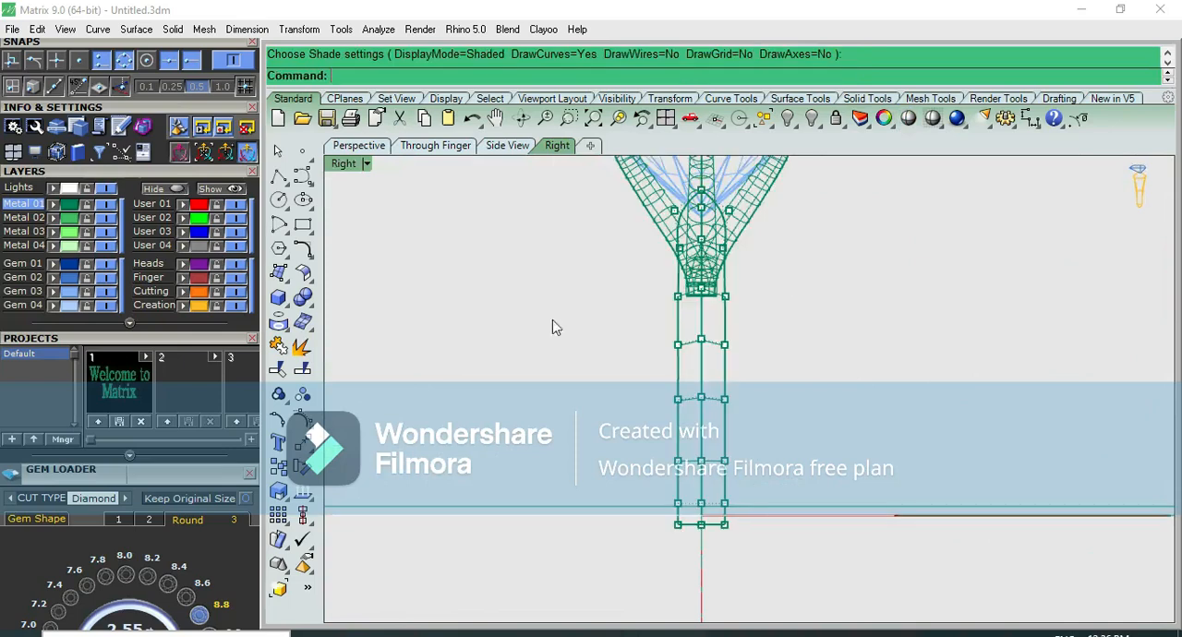
{"action": "key", "text": "ctrl+F1"}
{"action": "scroll", "coordinate": [582, 332], "scroll_direction": "down", "scroll_amount": 4}
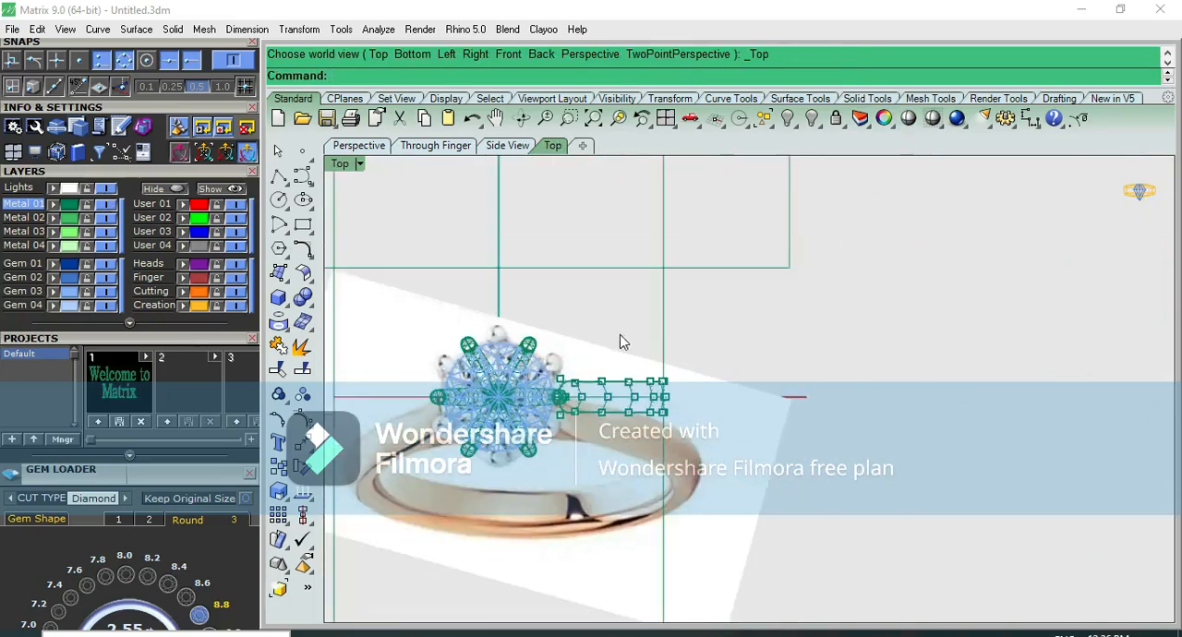
{"action": "key", "text": "ctrl+F3"}
{"action": "scroll", "coordinate": [792, 377], "scroll_direction": "up", "scroll_amount": 5}
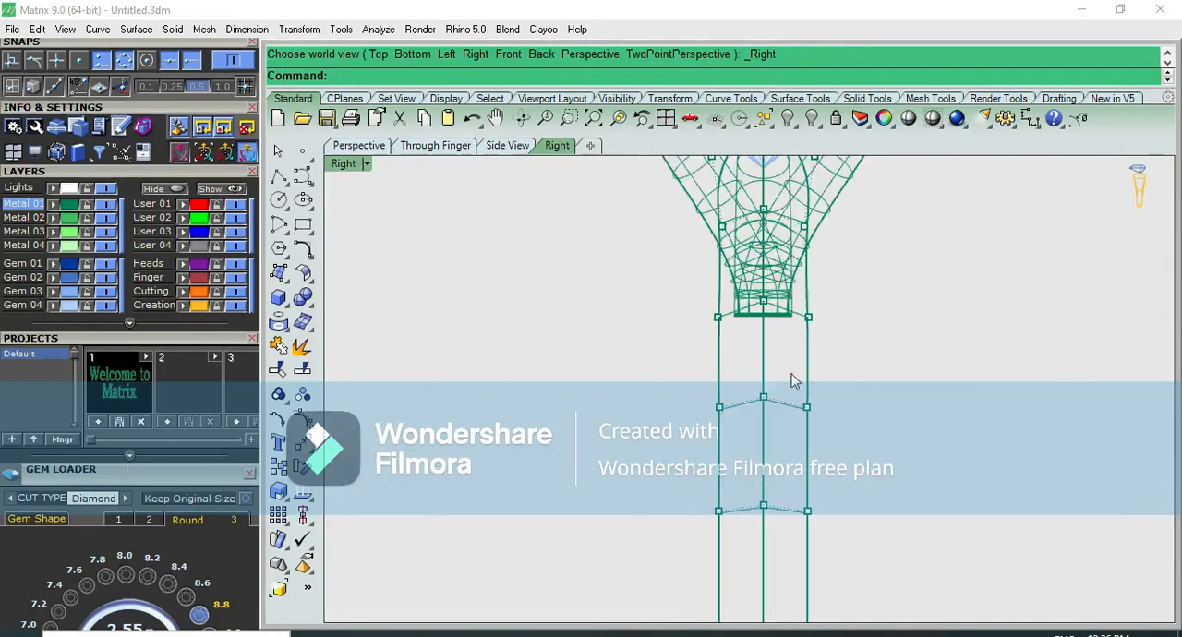
Try to widen the control-point rows below the head's base by scaling them sideways
{"action": "left_click_drag", "start_coordinate": [636, 254], "coordinate": [817, 557]}
{"action": "scroll", "coordinate": [626, 382], "scroll_direction": "up", "scroll_amount": 3}
{"action": "left_click_drag", "start_coordinate": [754, 364], "coordinate": [747, 364]}
{"action": "scroll", "coordinate": [714, 356], "scroll_direction": "down", "scroll_amount": 6}
{"action": "right_click_drag", "start_coordinate": [726, 325], "coordinate": [685, 391]}
{"action": "scroll", "coordinate": [687, 345], "scroll_direction": "up", "scroll_amount": 4}
{"action": "key", "text": "ctrl+z"}
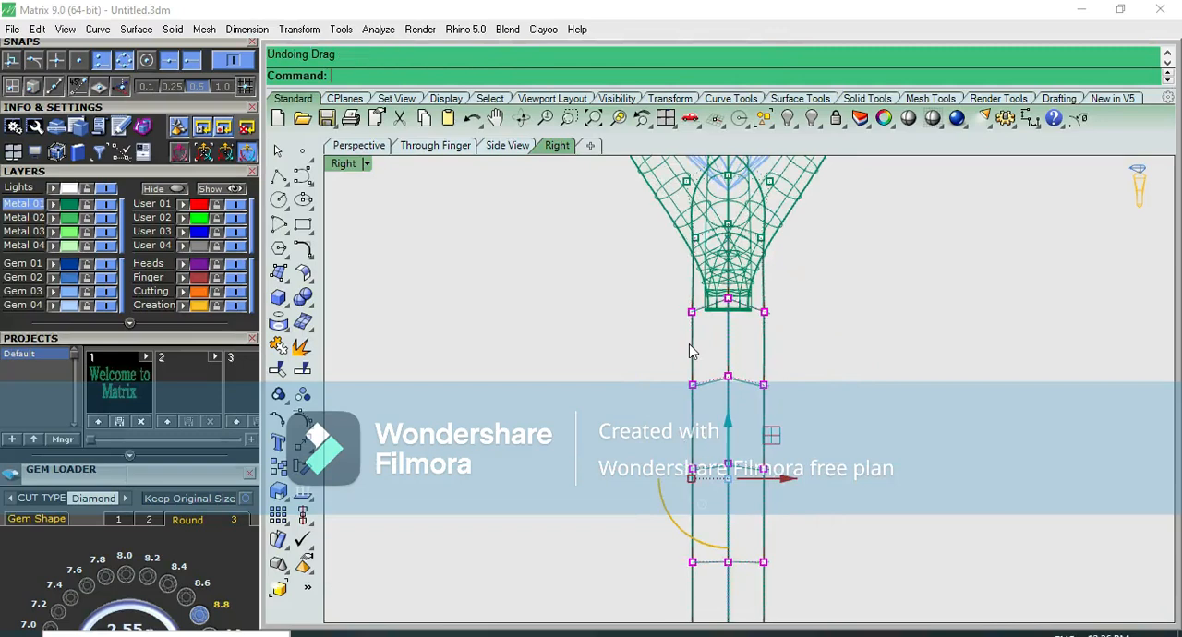
Widen the shoulder surface gradually from the head's base downward by scaling successive groups of control-point rows sideways
{"action": "left_click_drag", "start_coordinate": [649, 289], "coordinate": [778, 228], "text": "shift"}
{"action": "left_click_drag", "start_coordinate": [693, 445], "coordinate": [688, 445]}
{"action": "key", "text": "Escape"}
{"action": "left_click_drag", "start_coordinate": [633, 300], "coordinate": [785, 591]}
{"action": "left_click_drag", "start_coordinate": [670, 416], "coordinate": [668, 413]}
{"action": "left_click_drag", "start_coordinate": [616, 285], "coordinate": [833, 624]}
{"action": "left_click_drag", "start_coordinate": [667, 454], "coordinate": [667, 459]}
Scale the lowest control-point rows of the shoulder slightly wider so the band keeps flaring towards its end
{"action": "left_click_drag", "start_coordinate": [601, 379], "coordinate": [753, 626]}
{"action": "left_click_drag", "start_coordinate": [663, 499], "coordinate": [662, 499]}
{"action": "left_click_drag", "start_coordinate": [632, 466], "coordinate": [778, 614]}
{"action": "scroll", "coordinate": [739, 557], "scroll_direction": "up", "scroll_amount": 4}
{"action": "right_click_drag", "start_coordinate": [695, 543], "coordinate": [701, 458]}
{"action": "scroll", "coordinate": [688, 466], "scroll_direction": "up", "scroll_amount": 3}
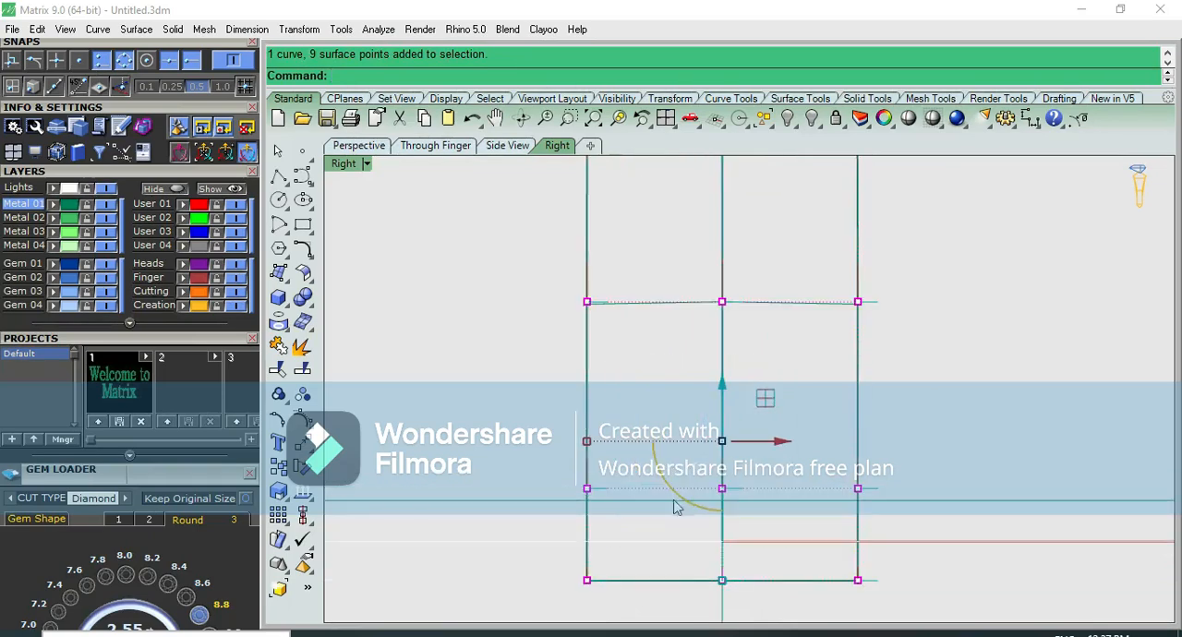
{"action": "left_click_drag", "start_coordinate": [583, 443], "coordinate": [582, 441]}
{"action": "left_click", "coordinate": [884, 376]}
{"action": "scroll", "coordinate": [894, 370], "scroll_direction": "down", "scroll_amount": 7}
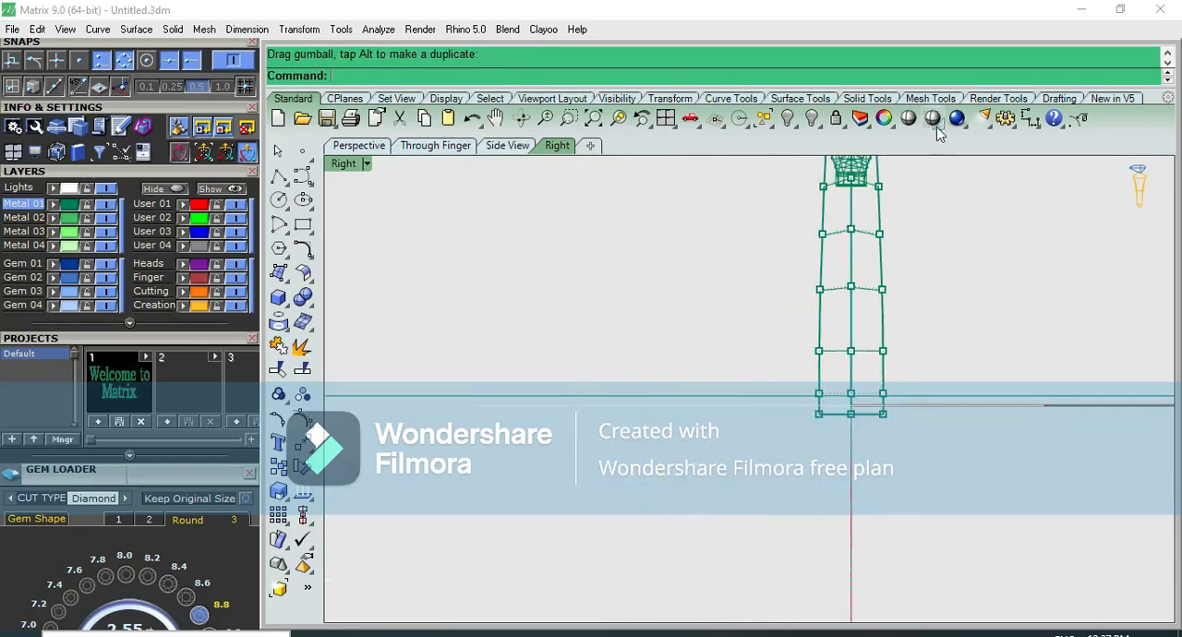
Examine the widened shoulder surface shaded in the top and side views
{"action": "left_click", "coordinate": [908, 118]}
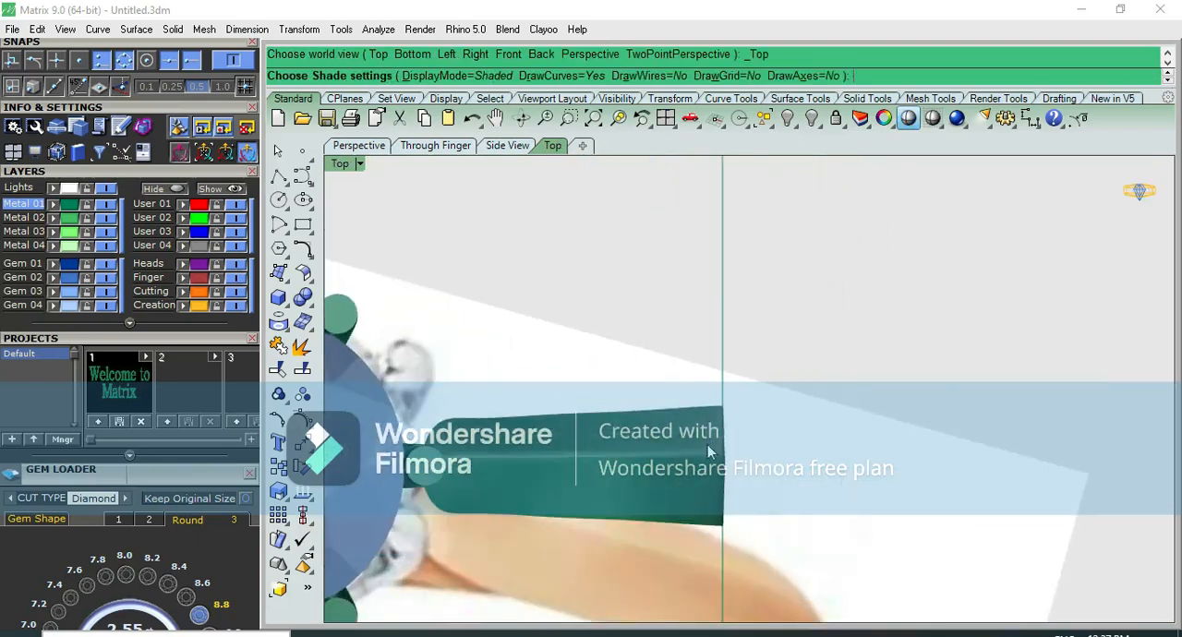
{"action": "left_click", "coordinate": [708, 444]}
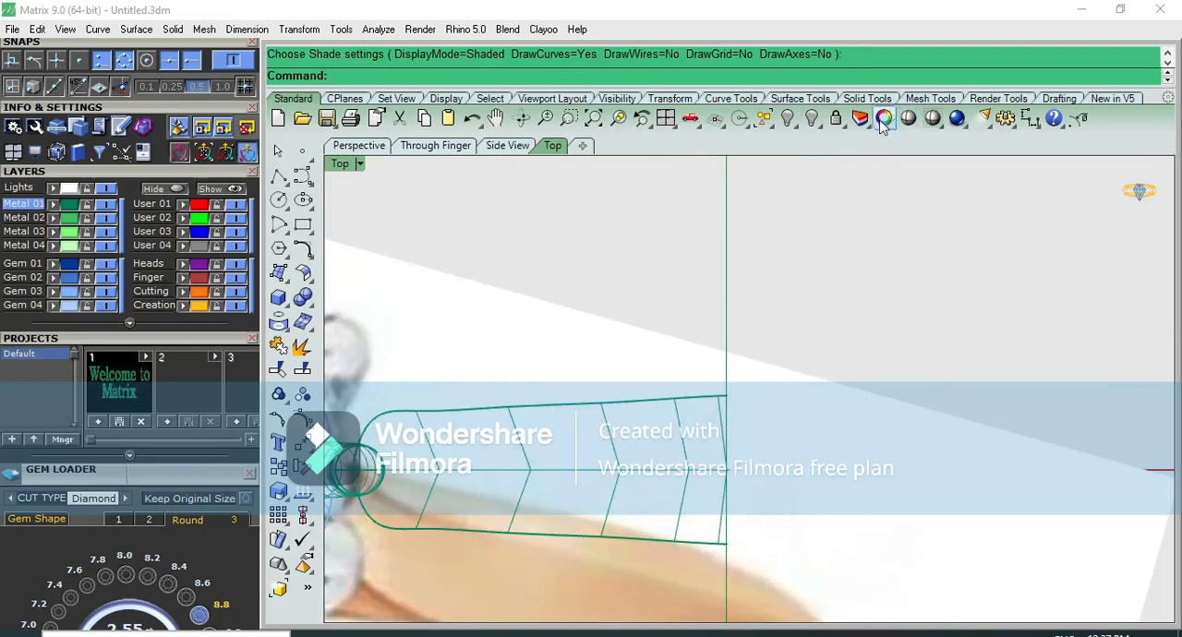
{"action": "left_click", "coordinate": [912, 120]}
{"action": "scroll", "coordinate": [850, 270], "scroll_direction": "down", "scroll_amount": 2}
{"action": "key", "text": "ctrl+F3"}
{"action": "right_click", "coordinate": [855, 314]}
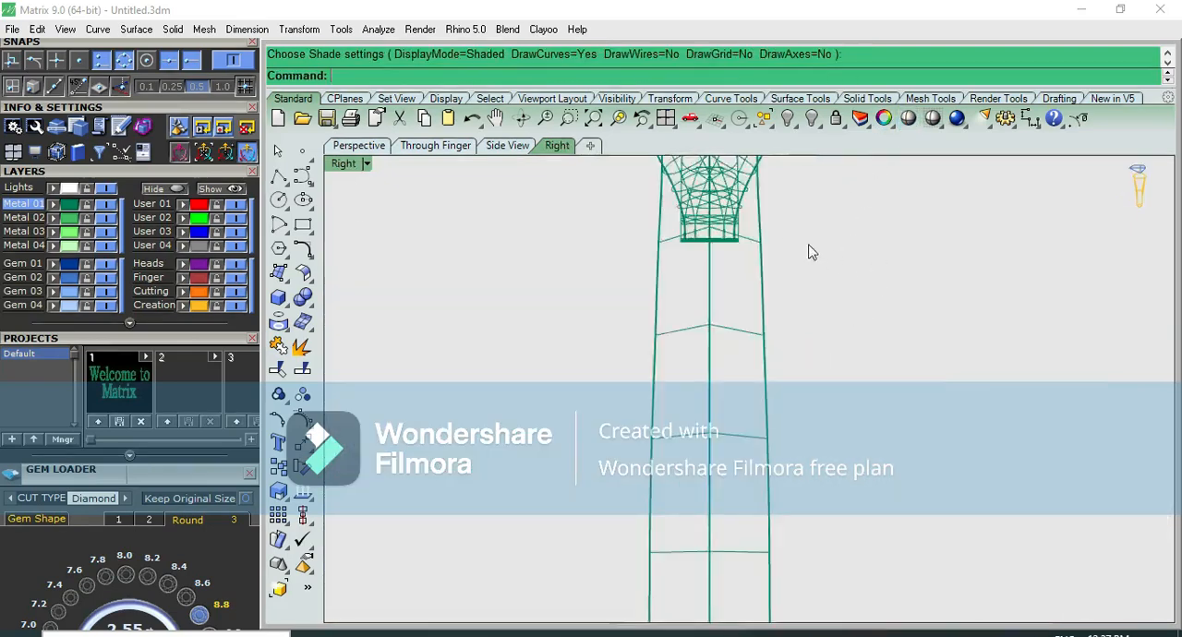
Show the shoulder's control points and scale the two edge points of the row just above the head's base outward
{"action": "right_click_drag", "start_coordinate": [809, 257], "coordinate": [779, 432]}
{"action": "left_click", "coordinate": [744, 467]}
{"action": "key", "text": "F10"}
{"action": "scroll", "coordinate": [581, 351], "scroll_direction": "up", "scroll_amount": 3}
{"action": "left_click_drag", "start_coordinate": [546, 453], "coordinate": [684, 308]}
{"action": "scroll", "coordinate": [965, 300], "scroll_direction": "up", "scroll_amount": 6}
{"action": "left_click_drag", "start_coordinate": [824, 325], "coordinate": [949, 457], "text": "shift"}
{"action": "left_click_drag", "start_coordinate": [392, 404], "coordinate": [377, 404]}
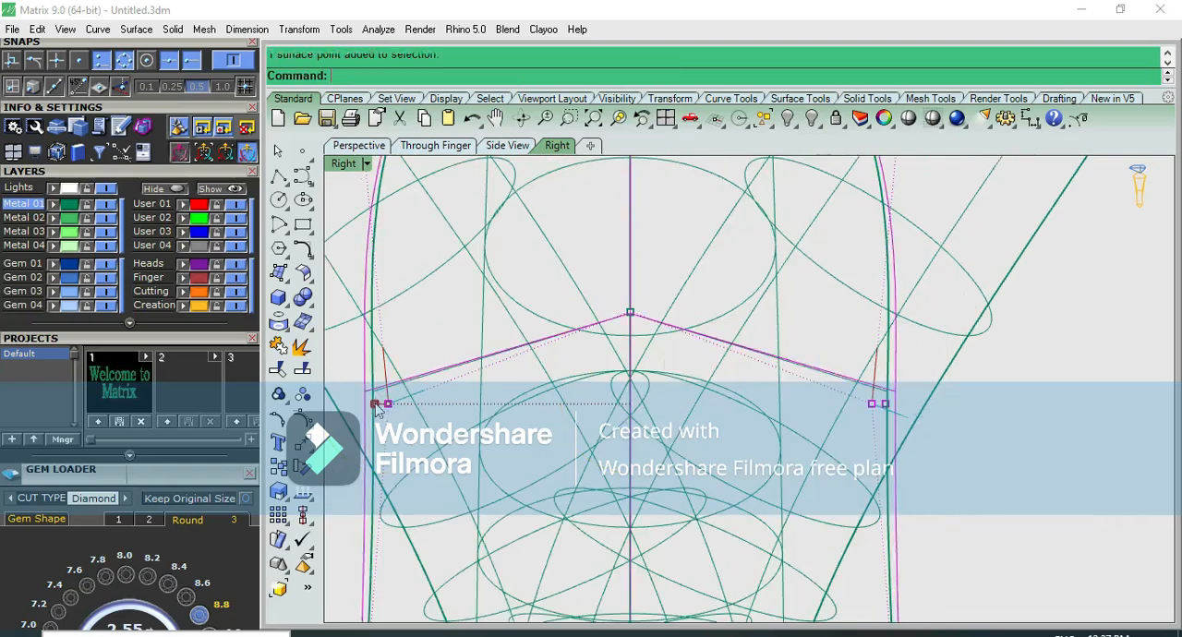
{"action": "scroll", "coordinate": [434, 402], "scroll_direction": "down", "scroll_amount": 10}
{"action": "left_click", "coordinate": [682, 426]}
Examine the shaded shoulder profile in the front view
{"action": "left_click", "coordinate": [908, 118]}
{"action": "key", "text": "ctrl+F2"}
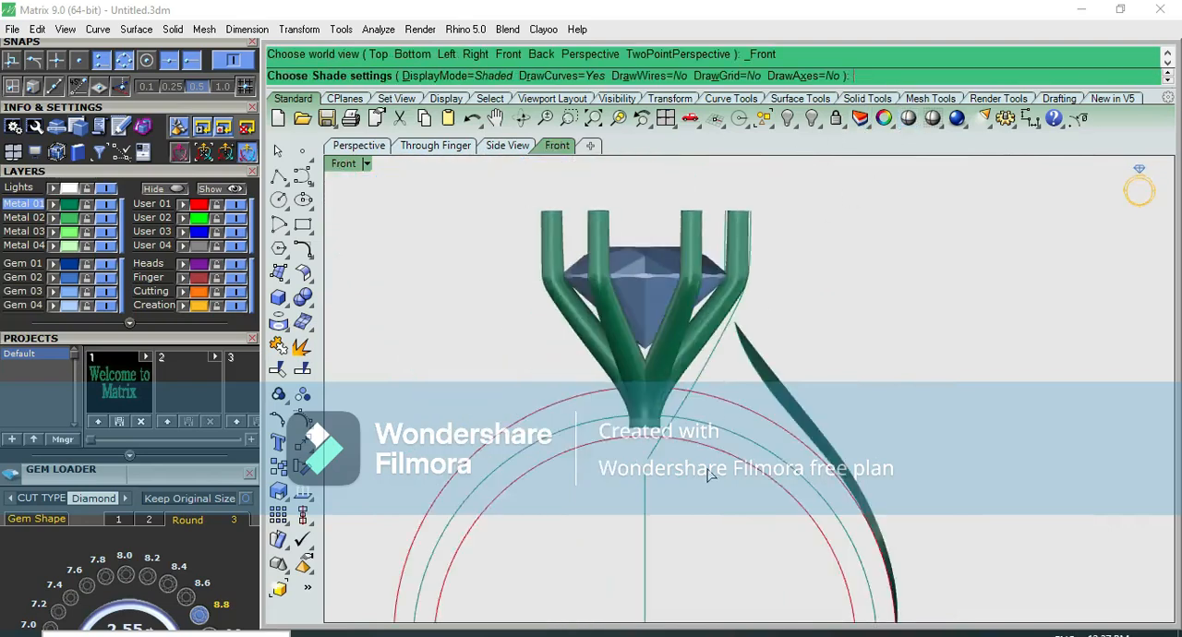
{"action": "scroll", "coordinate": [845, 483], "scroll_direction": "up", "scroll_amount": 4}
{"action": "right_click_drag", "start_coordinate": [820, 482], "coordinate": [726, 474]}
{"action": "key", "text": "Escape"}
{"action": "key", "text": "Escape"}
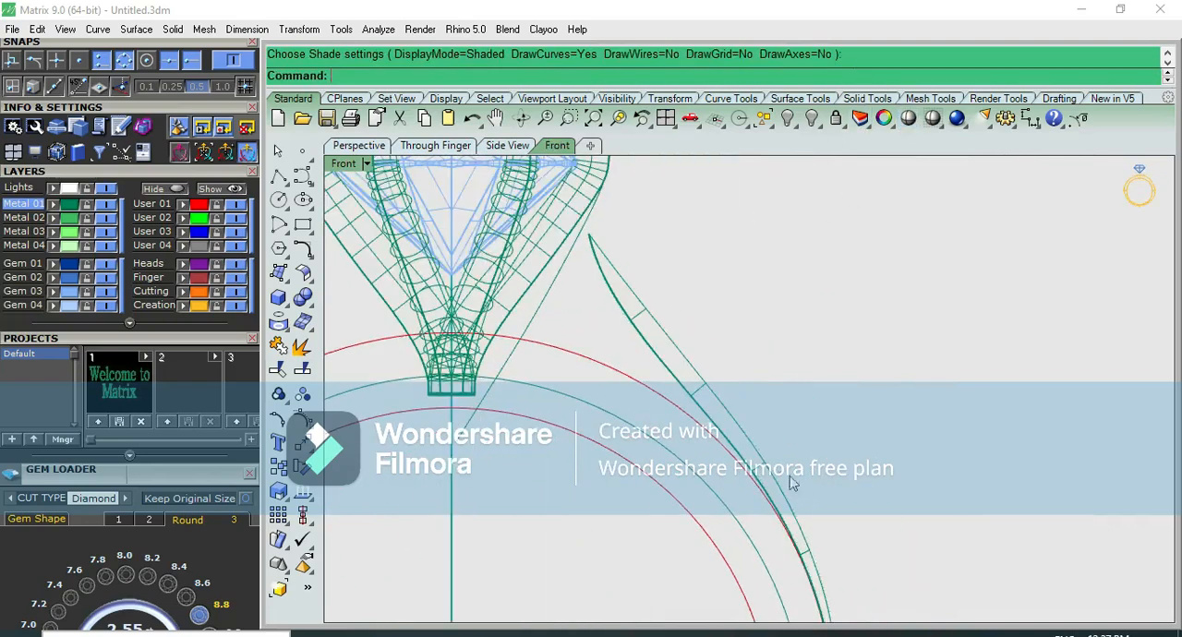
Show the control points and move the third row's edge points inward towards the ring to deepen the shoulder's profile
{"action": "key", "text": "F10"}
{"action": "left_click", "coordinate": [700, 397]}
{"action": "scroll", "coordinate": [633, 323], "scroll_direction": "up", "scroll_amount": 3}
{"action": "left_click_drag", "start_coordinate": [685, 416], "coordinate": [750, 469]}
{"action": "left_click_drag", "start_coordinate": [782, 422], "coordinate": [771, 436]}
{"action": "left_click_drag", "start_coordinate": [575, 360], "coordinate": [640, 300]}
{"action": "left_click", "coordinate": [721, 288]}
{"action": "scroll", "coordinate": [720, 289], "scroll_direction": "down", "scroll_amount": 6}
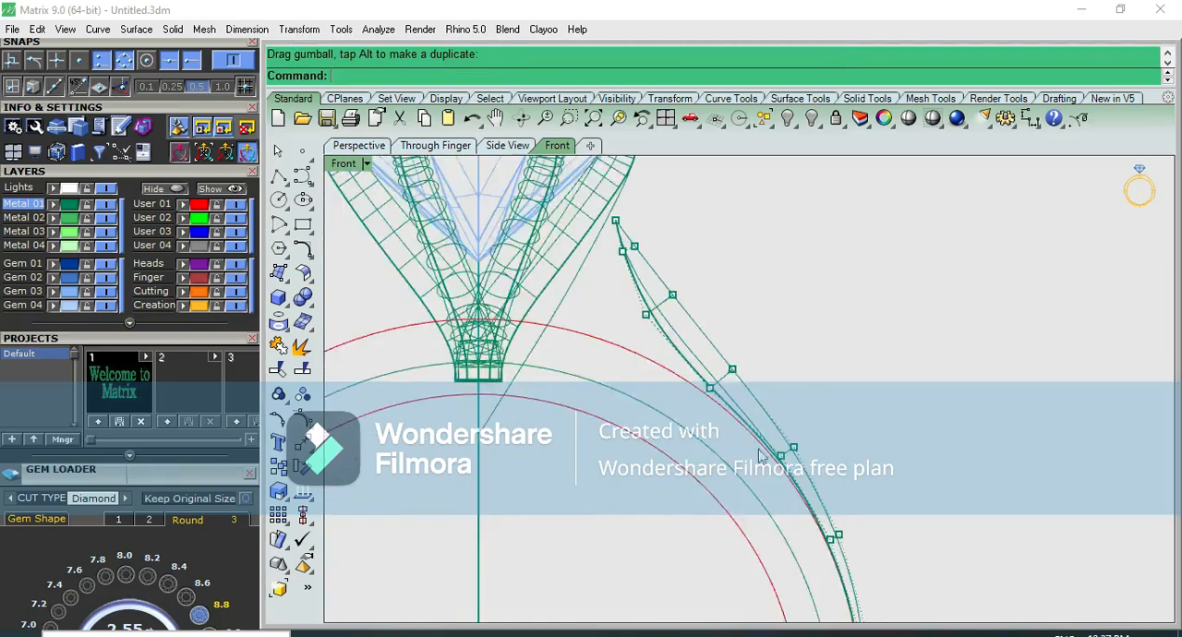
Move the edge control points of the fourth and fifth rows slightly inward to smooth the shoulder's inner edge
{"action": "scroll", "coordinate": [787, 441], "scroll_direction": "up", "scroll_amount": 12}
{"action": "left_click_drag", "start_coordinate": [774, 405], "coordinate": [815, 474]}
{"action": "left_click_drag", "start_coordinate": [850, 404], "coordinate": [834, 420]}
{"action": "left_click", "coordinate": [859, 348]}
{"action": "scroll", "coordinate": [859, 349], "scroll_direction": "down", "scroll_amount": 10}
{"action": "scroll", "coordinate": [801, 434], "scroll_direction": "up", "scroll_amount": 8}
{"action": "left_click_drag", "start_coordinate": [753, 502], "coordinate": [802, 434]}
{"action": "left_click_drag", "start_coordinate": [838, 398], "coordinate": [828, 403]}
{"action": "left_click", "coordinate": [868, 380]}
{"action": "scroll", "coordinate": [866, 383], "scroll_direction": "down", "scroll_amount": 12}
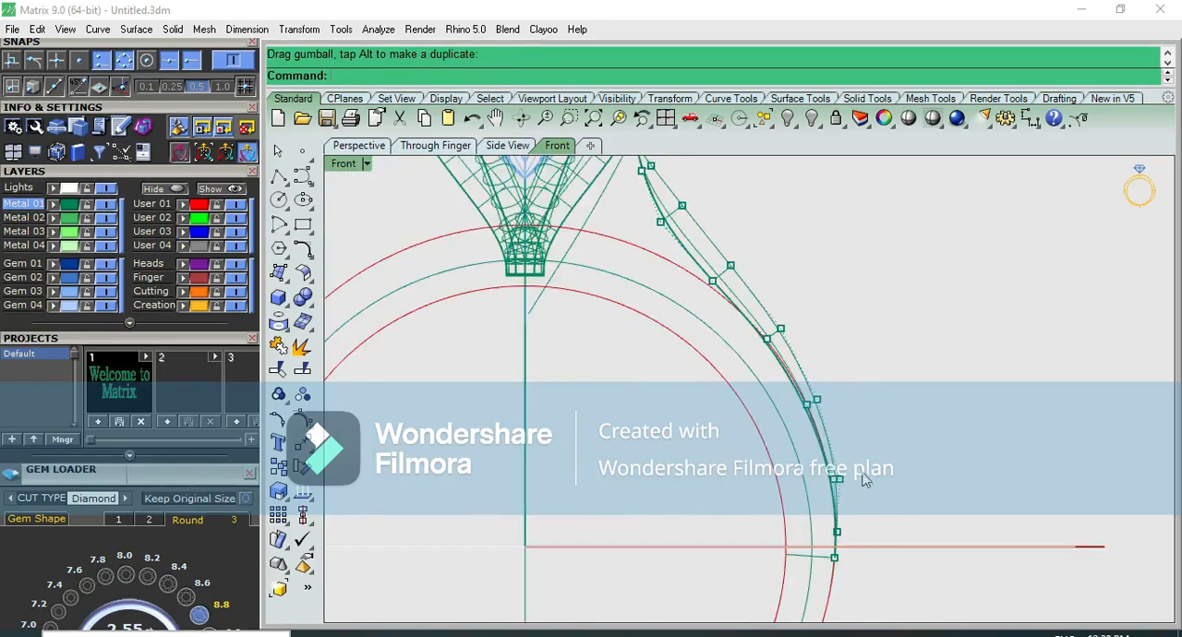
Check the shaded shoulder in the side view, hide its control points and duplicate the surface in place
{"action": "key", "text": "Escape"}
{"action": "left_click", "coordinate": [908, 119]}
{"action": "key", "text": "ctrl+F3"}
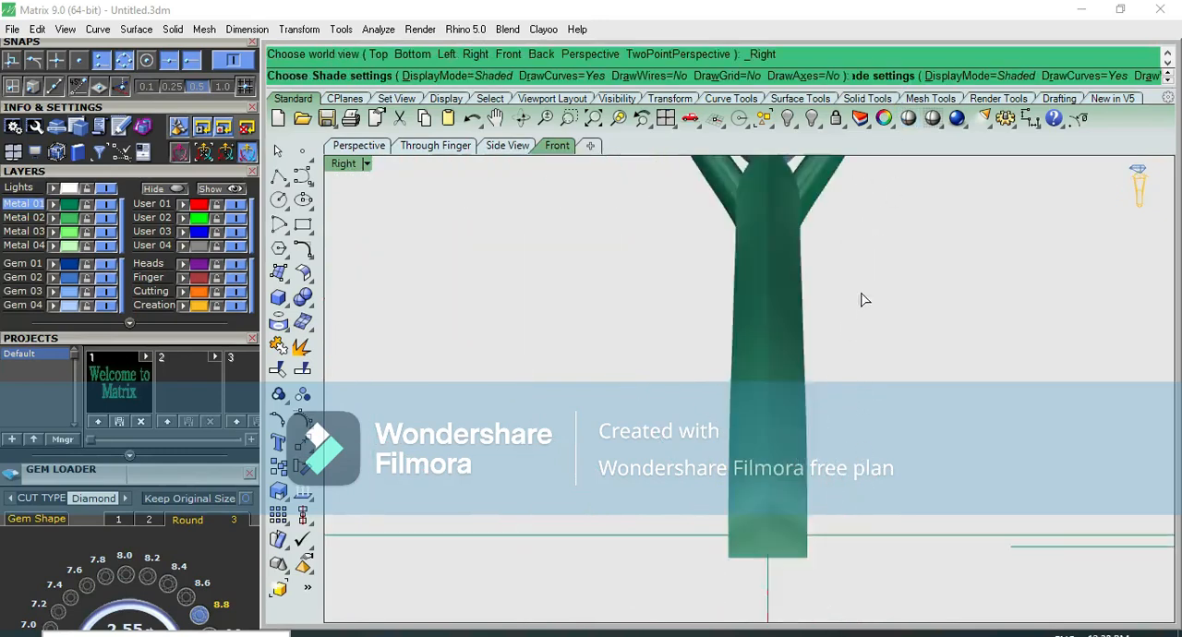
{"action": "key", "text": "Escape"}
{"action": "left_click", "coordinate": [802, 350]}
{"action": "scroll", "coordinate": [803, 342], "scroll_direction": "down", "scroll_amount": 2}
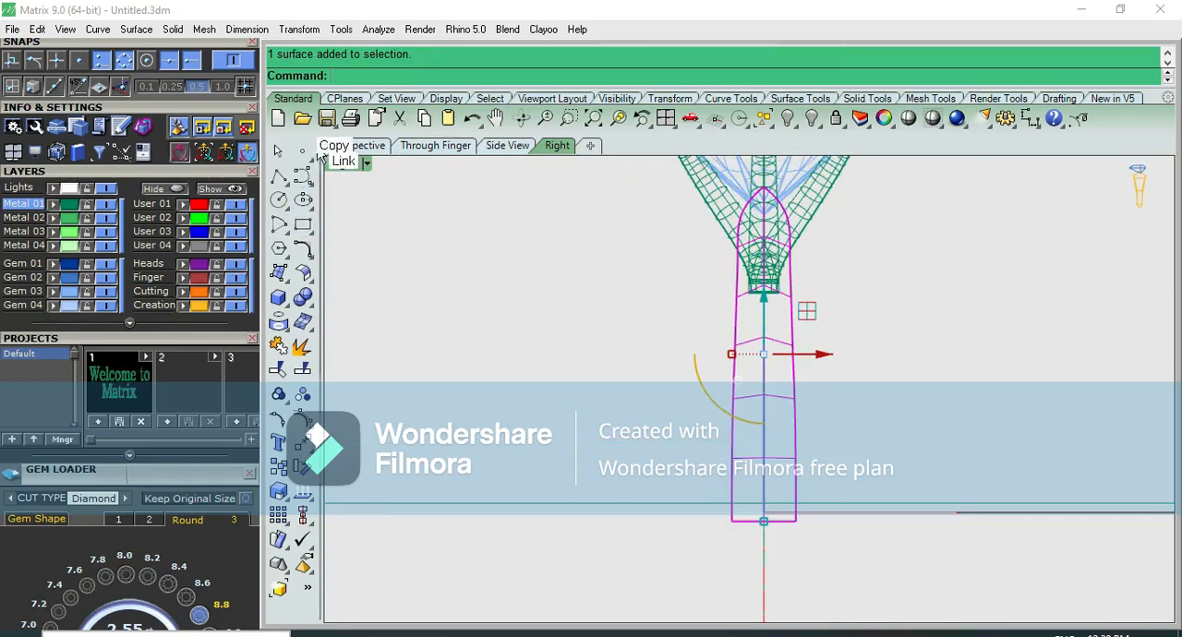
{"action": "left_click", "coordinate": [426, 119]}
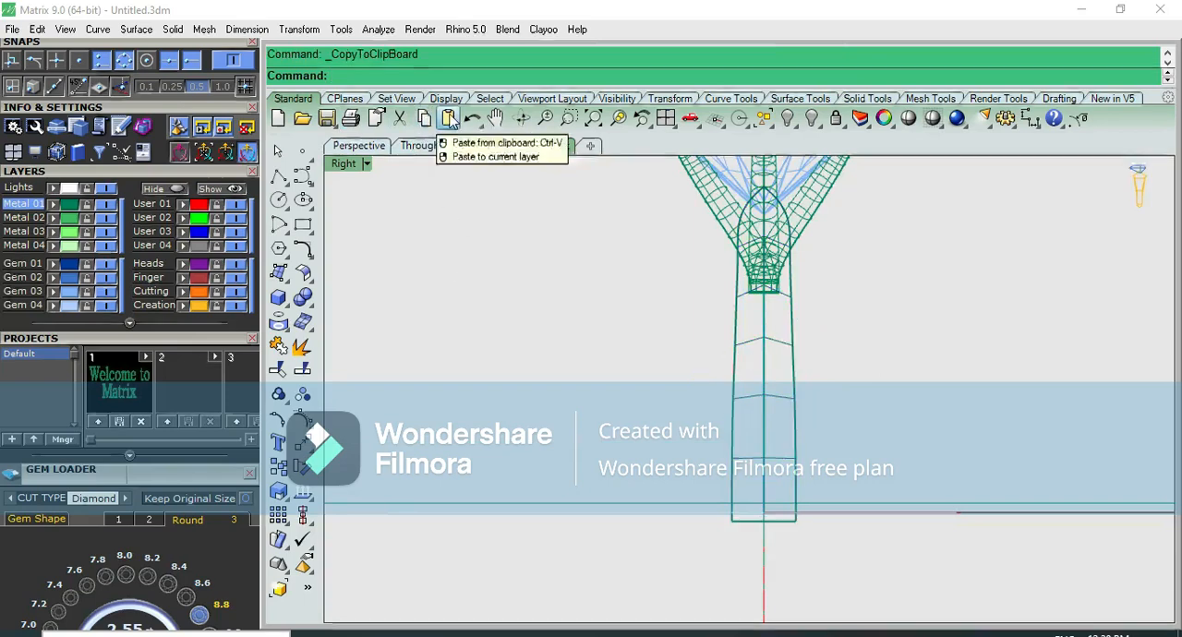
{"action": "left_click", "coordinate": [449, 119]}
Rebuild the duplicated shoulder surface with 9 points in U and 2 in V, deleting the input
{"action": "type", "text": "R"}
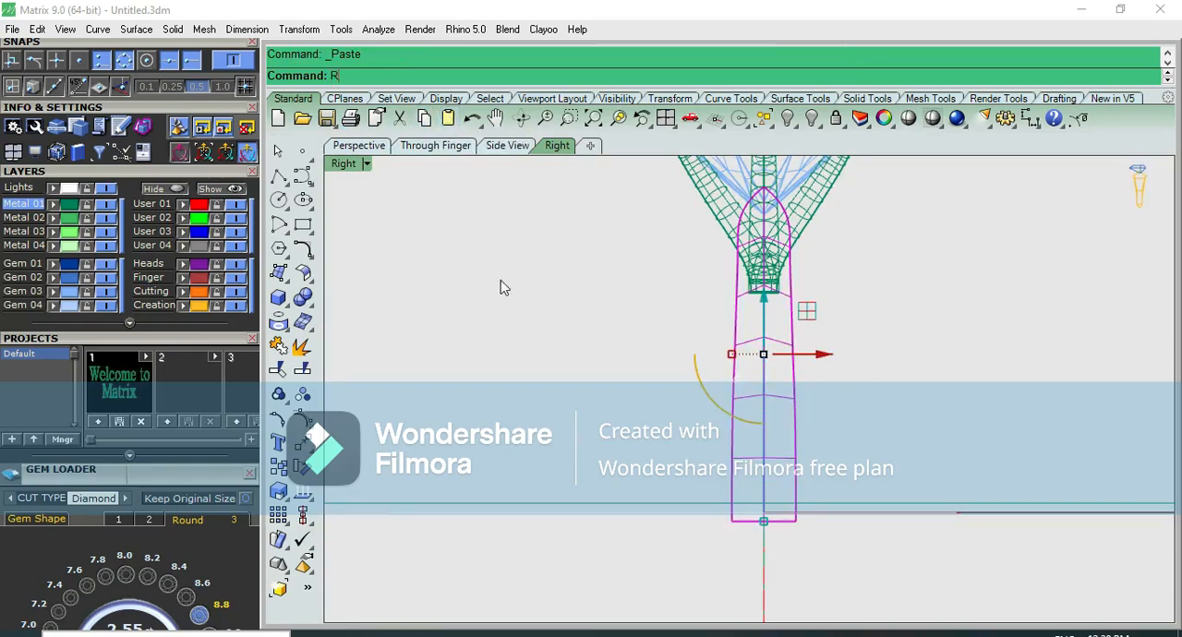
{"action": "type", "text": "ebuild"}
{"action": "key", "text": "Return"}
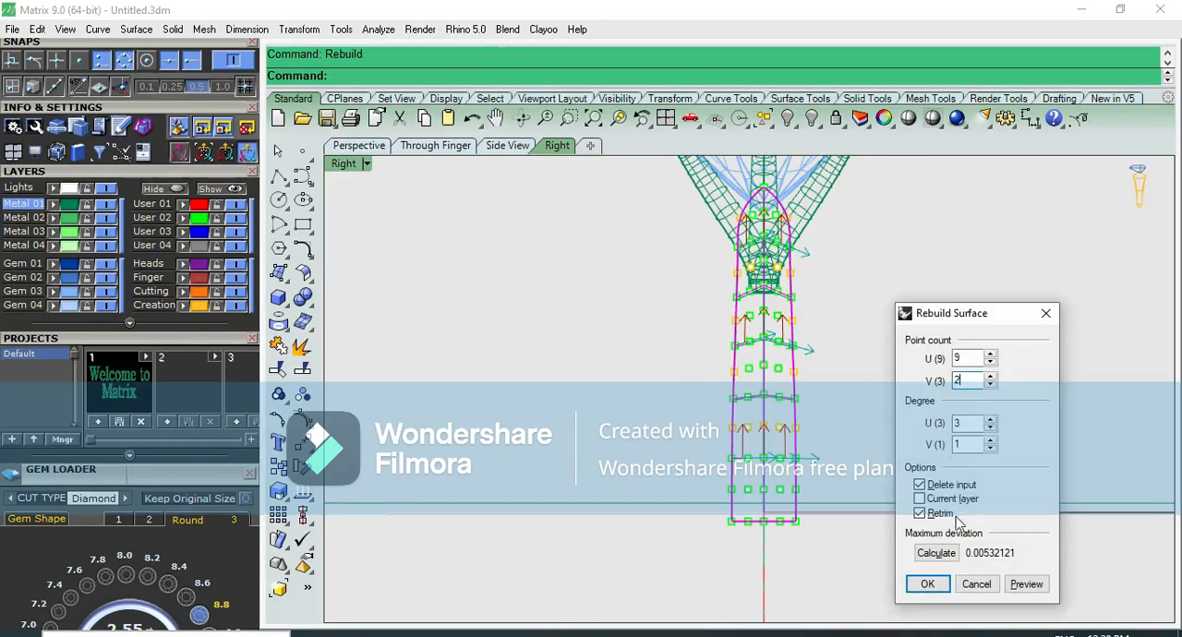
{"action": "left_click", "coordinate": [943, 556]}
{"action": "left_click", "coordinate": [942, 581]}
Examine the rebuilt flat inner surface against the ridged outer one in the front view and shaded perspective
{"action": "key", "text": "F2"}
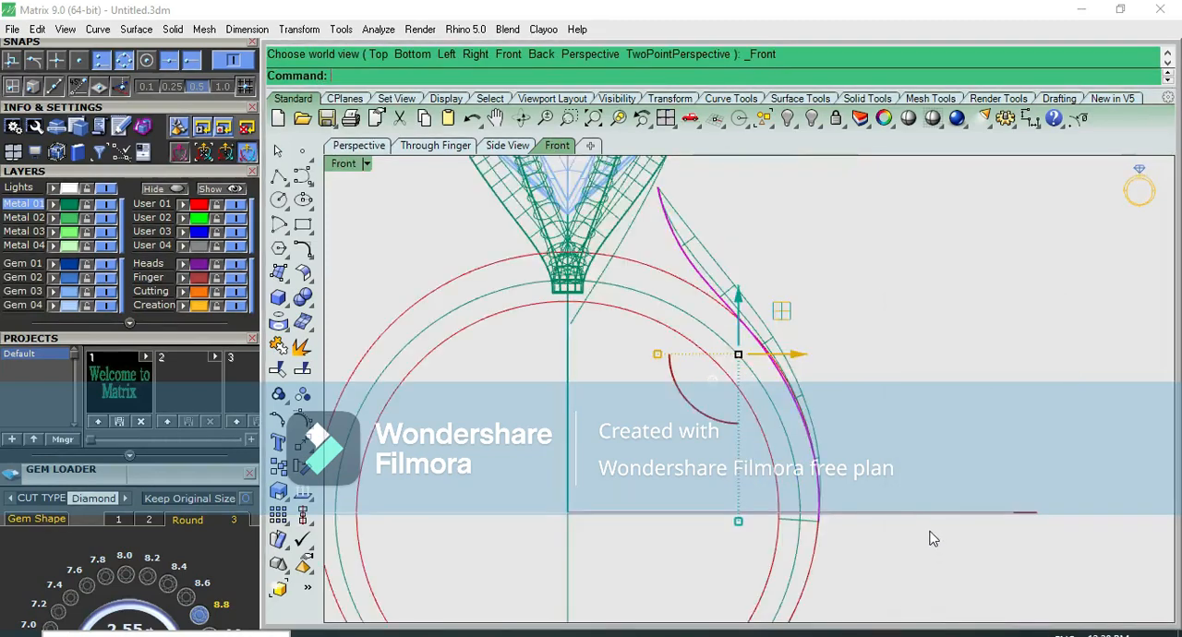
{"action": "scroll", "coordinate": [713, 261], "scroll_direction": "up", "scroll_amount": 4}
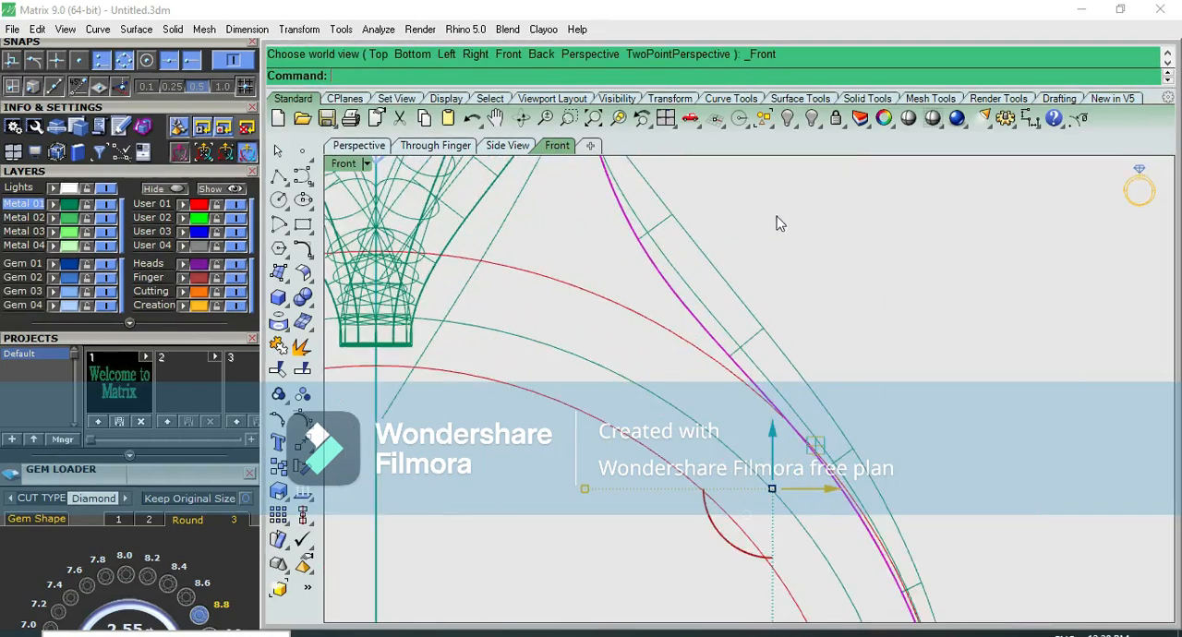
{"action": "left_click", "coordinate": [908, 119]}
{"action": "key", "text": "F4"}
{"action": "right_click_drag", "start_coordinate": [783, 333], "coordinate": [939, 316]}
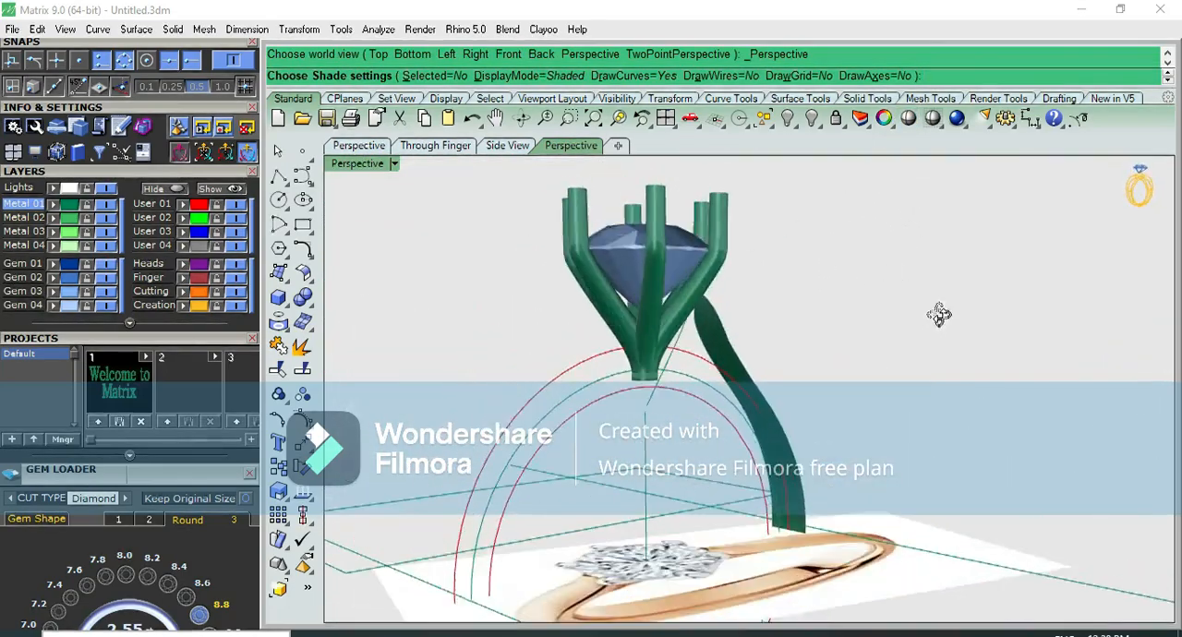
{"action": "key", "text": "Escape"}
{"action": "scroll", "coordinate": [766, 332], "scroll_direction": "up", "scroll_amount": 5}
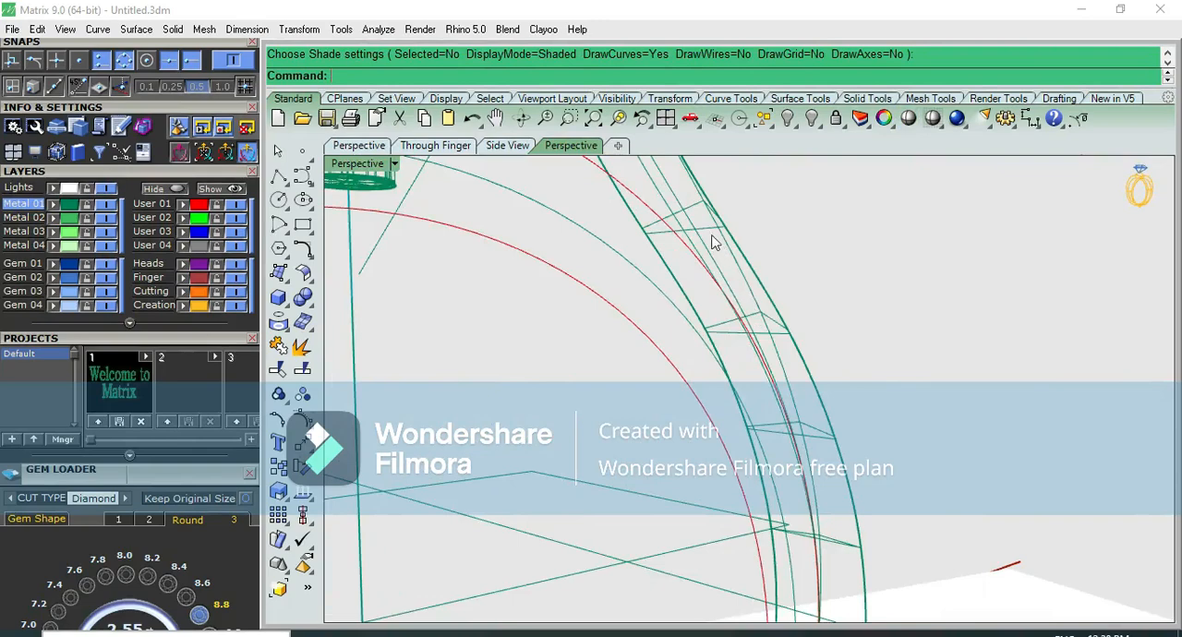
Try a variable surface offset of the flat inner surface in the front view, using a distance of 1.2
{"action": "left_click", "coordinate": [712, 238]}
{"action": "scroll", "coordinate": [711, 277], "scroll_direction": "down", "scroll_amount": 5}
{"action": "mouse_move", "coordinate": [711, 284]}
{"action": "right_mouse_down"}
{"action": "mouse_move", "coordinate": [685, 268]}
{"action": "mouse_move", "coordinate": [726, 280]}
{"action": "right_mouse_up"}
{"action": "key", "text": "F2"}
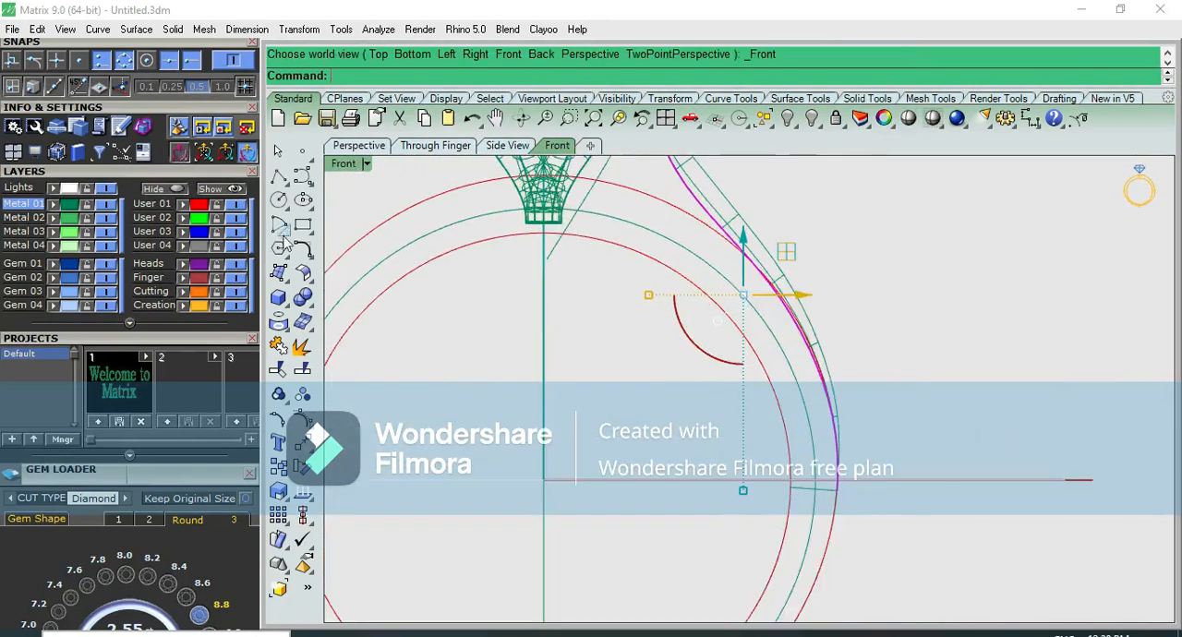
{"action": "left_click", "coordinate": [302, 272]}
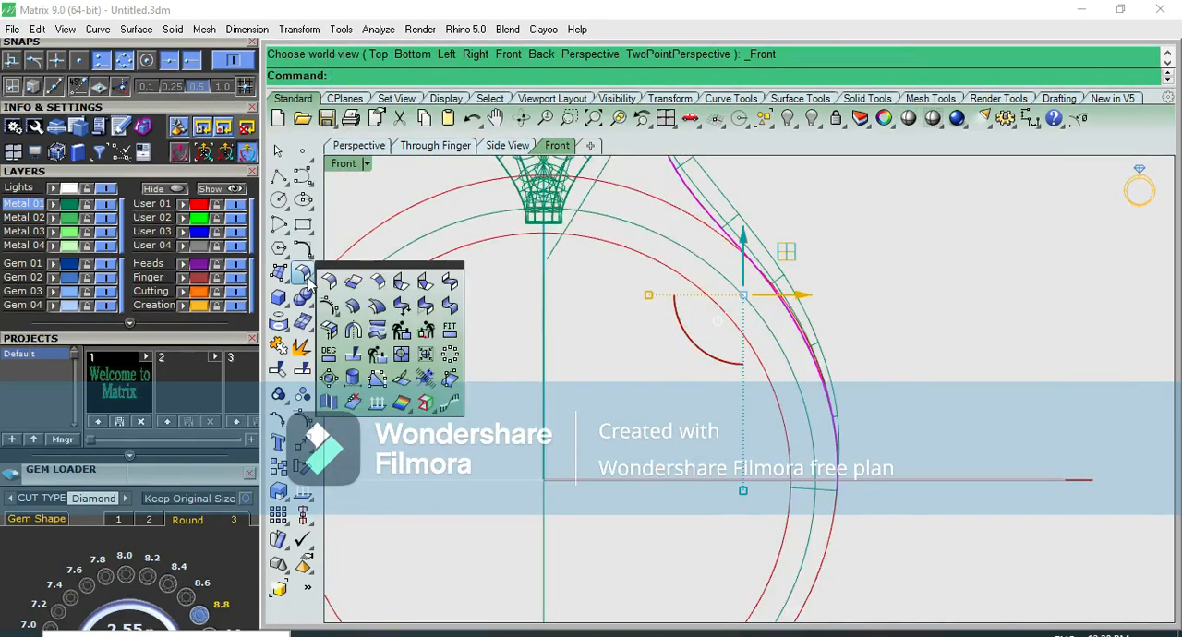
{"action": "left_click", "coordinate": [378, 308]}
{"action": "right_click_drag", "start_coordinate": [722, 346], "coordinate": [632, 468]}
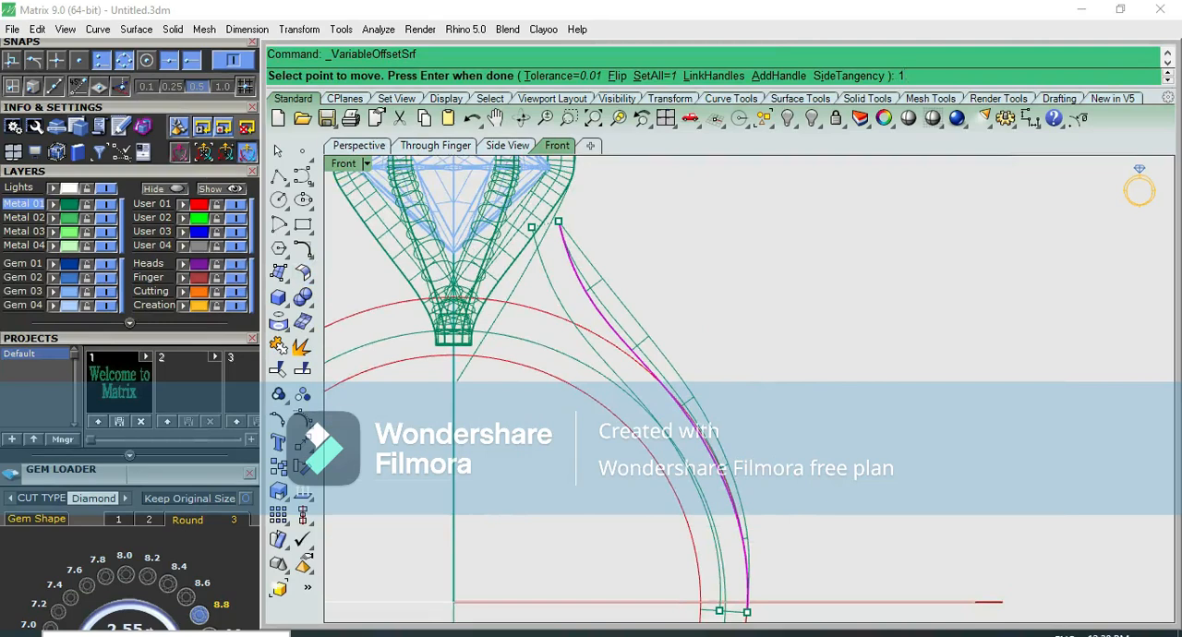
{"action": "key", "text": "Return"}
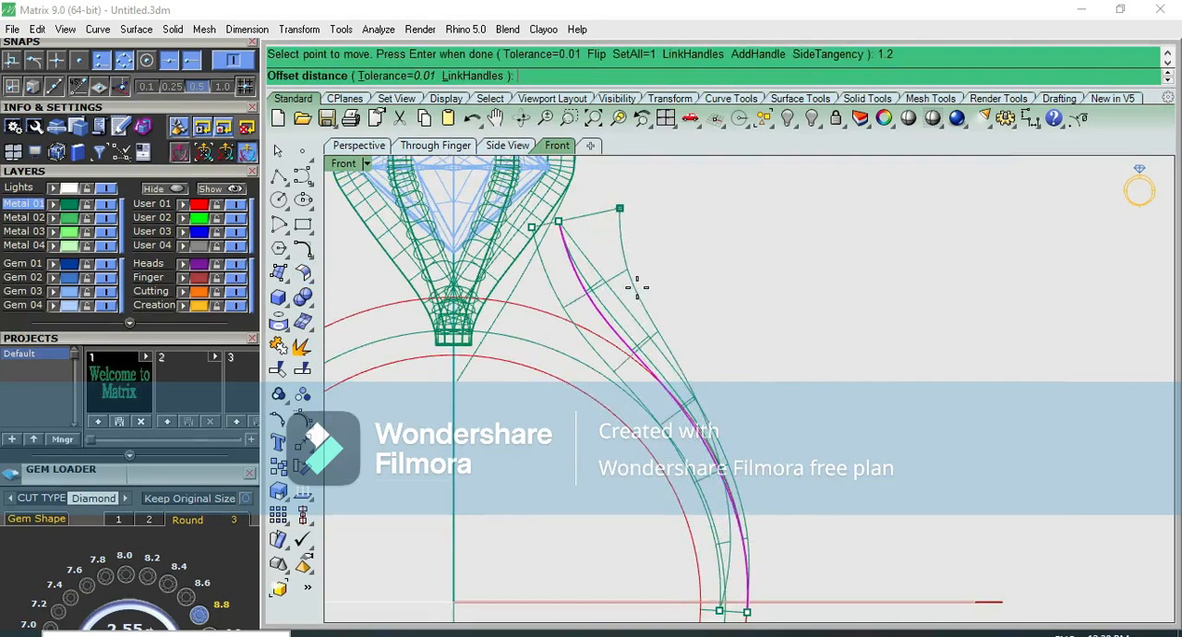
{"action": "left_click", "coordinate": [636, 289]}
Offset the flat inner surface inward by 1.2 as a solid with sharp corners, deleting the input
{"action": "left_click", "coordinate": [288, 269]}
{"action": "left_click", "coordinate": [360, 309]}
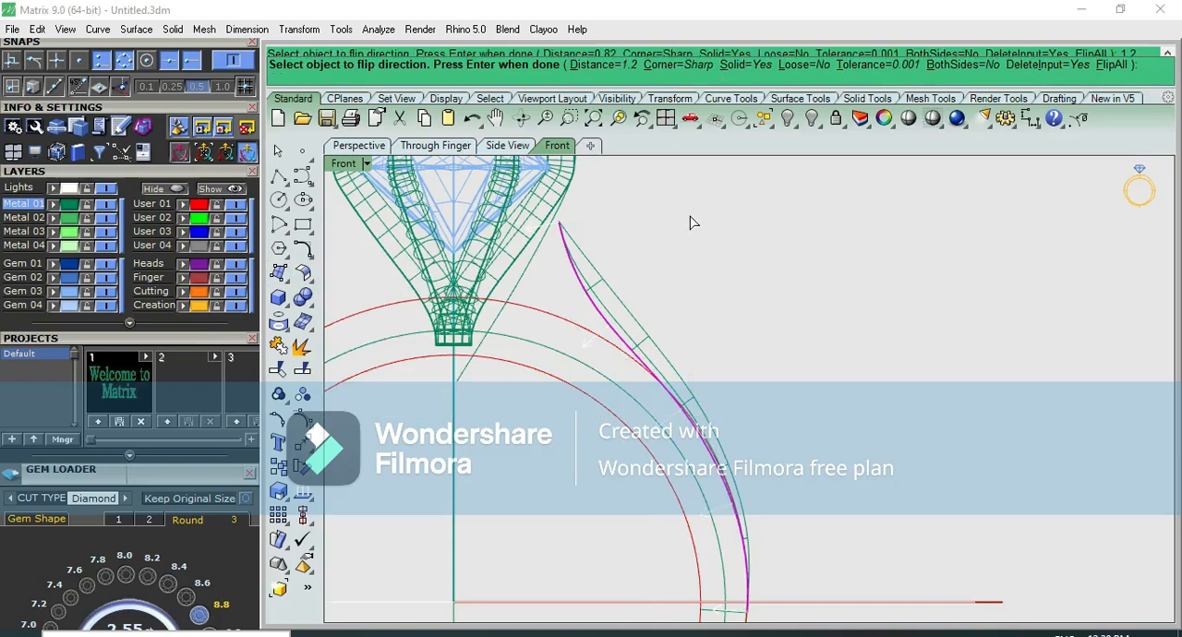
{"action": "key", "text": "Return"}
Examine the thickened shoulder, shaded and in wireframe, in the right, perspective and front views
{"action": "left_click", "coordinate": [885, 119]}
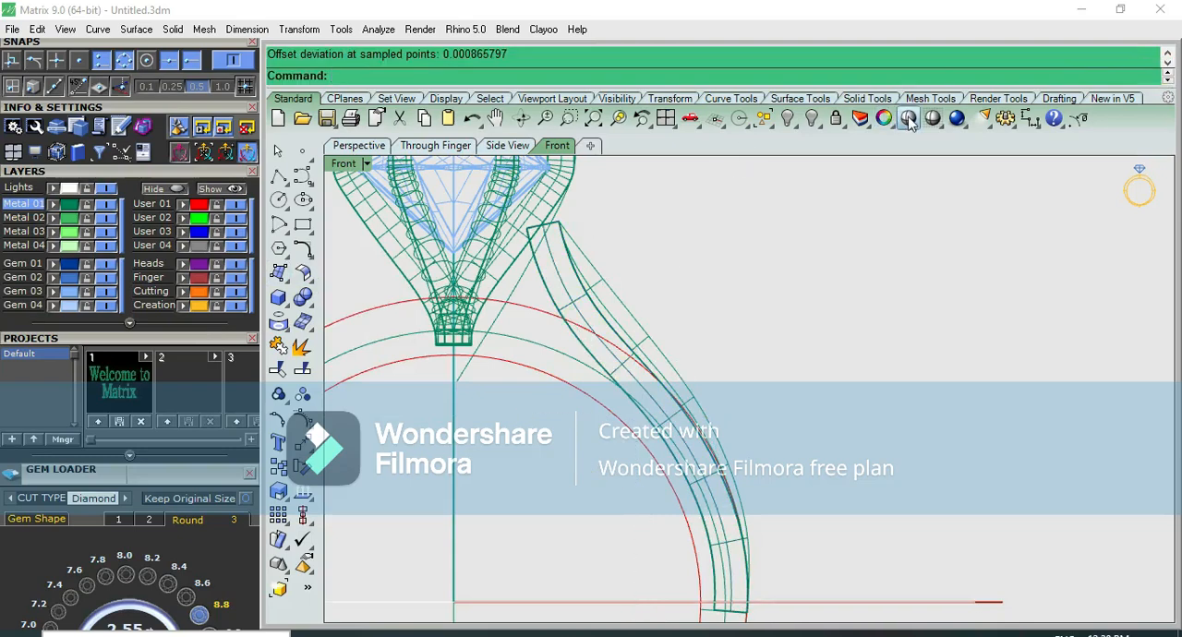
{"action": "scroll", "coordinate": [782, 371], "scroll_direction": "up", "scroll_amount": 6}
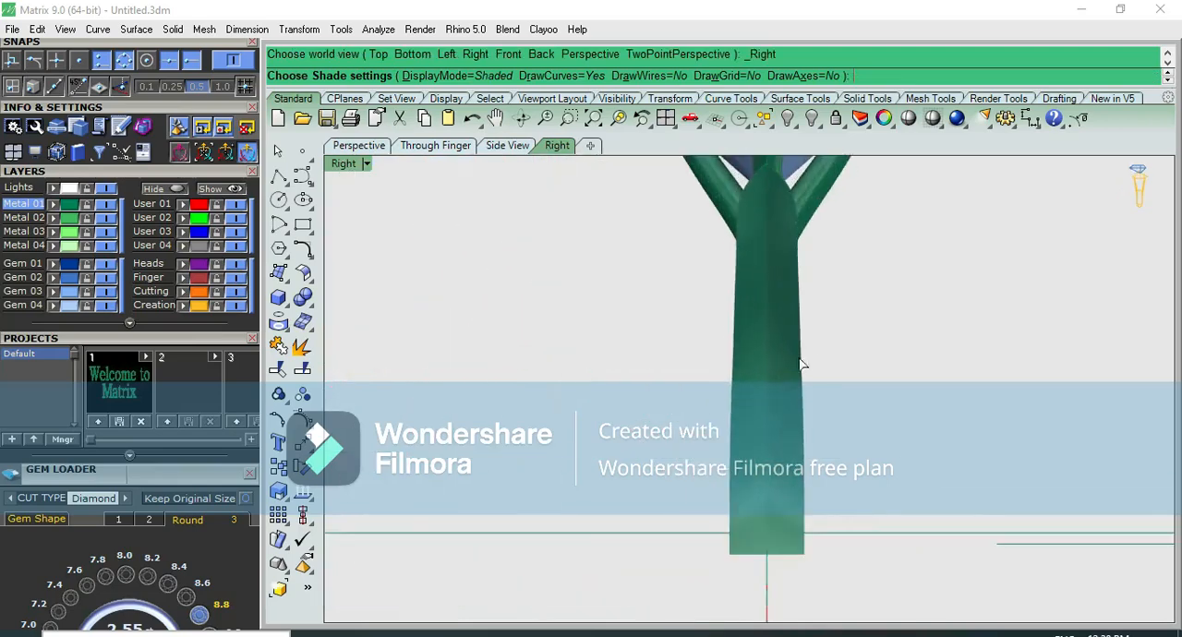
{"action": "key", "text": "ctrl+F4"}
{"action": "scroll", "coordinate": [718, 373], "scroll_direction": "up", "scroll_amount": 5}
{"action": "right_click_drag", "start_coordinate": [718, 373], "coordinate": [813, 246]}
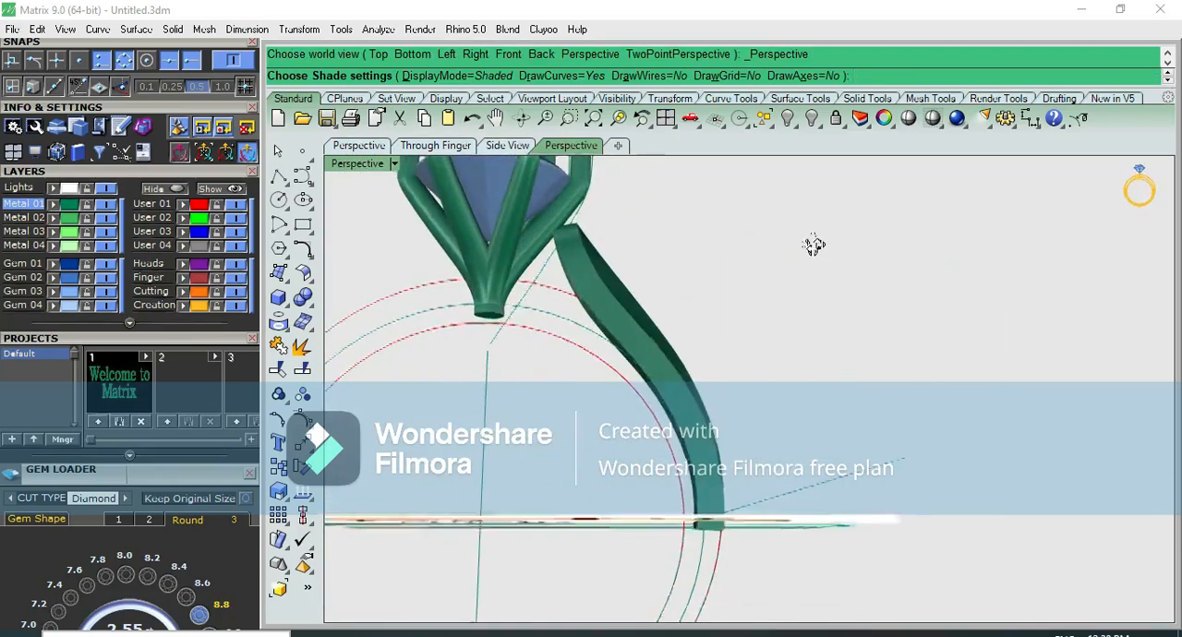
{"action": "key", "text": "ctrl+F2"}
{"action": "key", "text": "Escape"}
{"action": "scroll", "coordinate": [606, 373], "scroll_direction": "up", "scroll_amount": 4}
{"action": "scroll", "coordinate": [615, 371], "scroll_direction": "down", "scroll_amount": 4}
{"action": "scroll", "coordinate": [667, 328], "scroll_direction": "up", "scroll_amount": 4}
{"action": "key", "text": "ctrl+F3"}
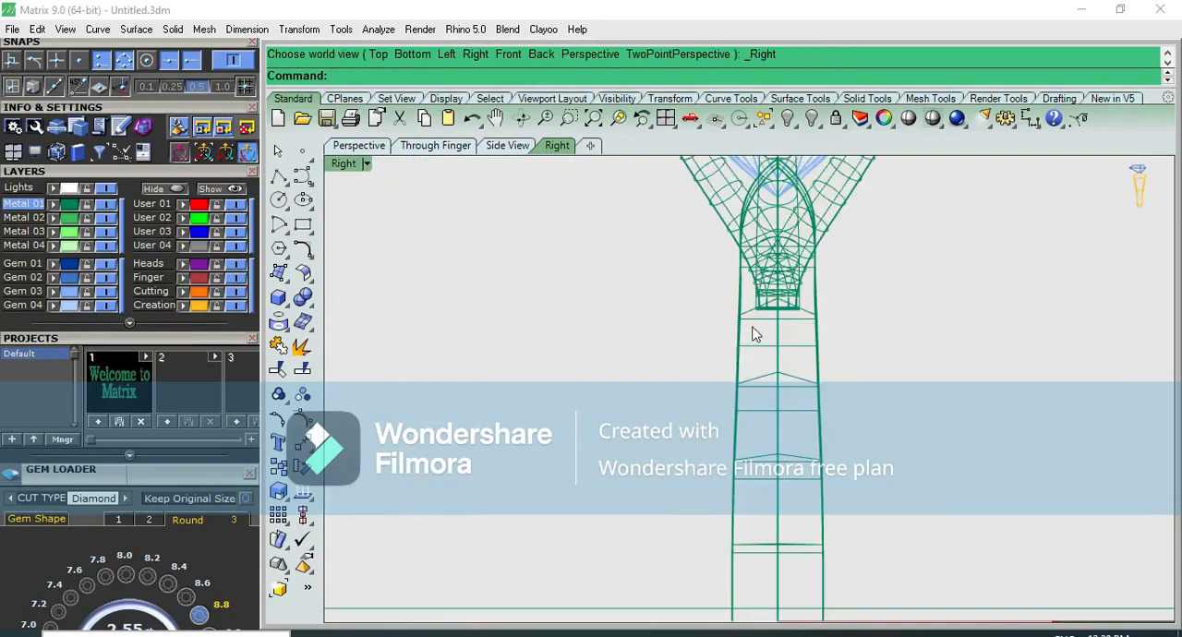
{"action": "scroll", "coordinate": [753, 334], "scroll_direction": "down", "scroll_amount": 2}
{"action": "left_click", "coordinate": [907, 119]}
{"action": "key", "text": "ctrl+F4"}
{"action": "mouse_move", "coordinate": [864, 372]}
{"action": "right_mouse_down"}
{"action": "mouse_move", "coordinate": [884, 270]}
{"action": "mouse_move", "coordinate": [876, 303]}
{"action": "right_mouse_up"}
{"action": "key", "text": "Escape"}
{"action": "key", "text": "ctrl+F2"}
{"action": "scroll", "coordinate": [726, 343], "scroll_direction": "up", "scroll_amount": 2}
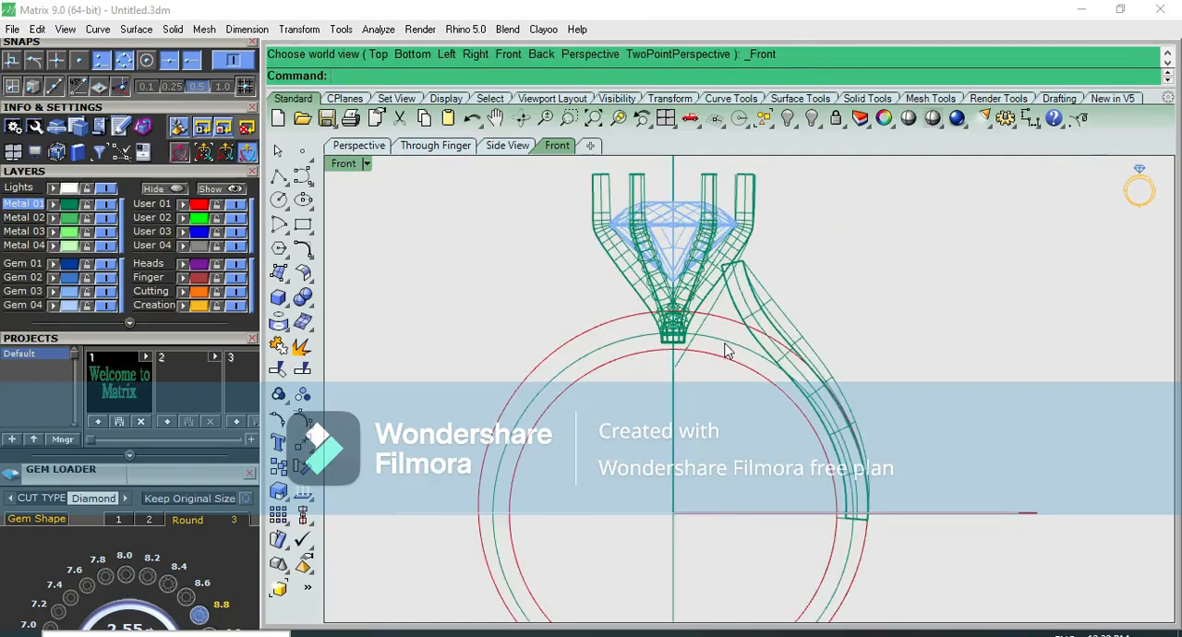
Draw a horizontal line across all the ring circles in the front view, just below the lower end of the solid shoulder
{"action": "left_click", "coordinate": [726, 347]}
{"action": "scroll", "coordinate": [726, 365], "scroll_direction": "up", "scroll_amount": 3}
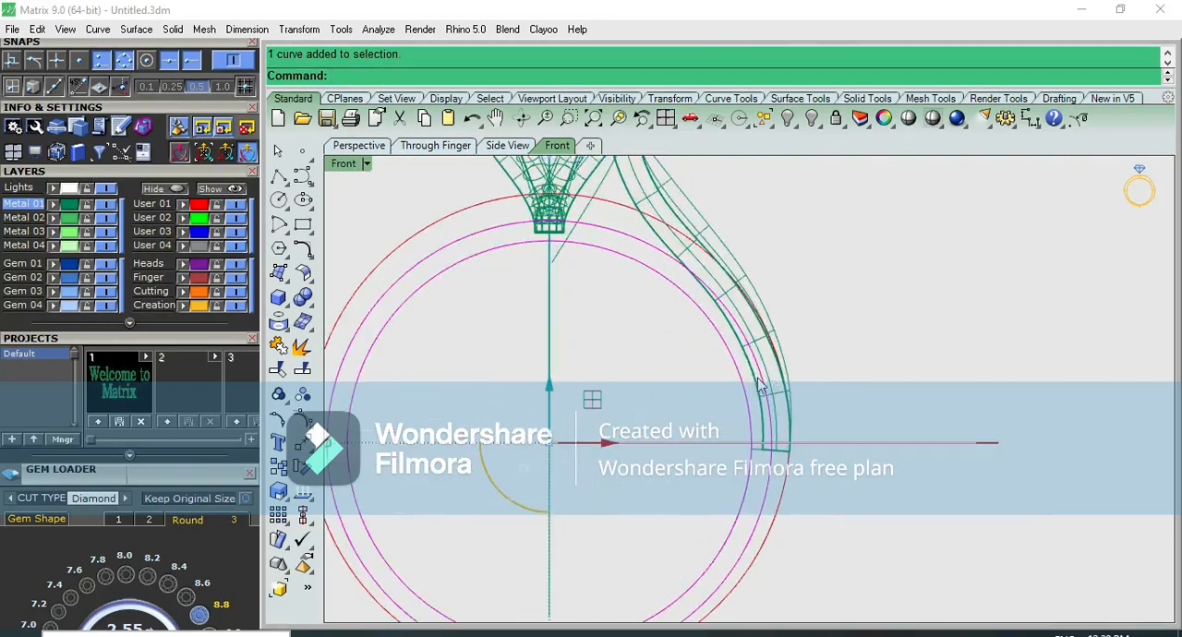
{"action": "scroll", "coordinate": [767, 441], "scroll_direction": "up", "scroll_amount": 7}
{"action": "scroll", "coordinate": [770, 447], "scroll_direction": "down", "scroll_amount": 3}
{"action": "right_click_drag", "start_coordinate": [787, 476], "coordinate": [805, 415]}
{"action": "scroll", "coordinate": [804, 415], "scroll_direction": "down", "scroll_amount": 6}
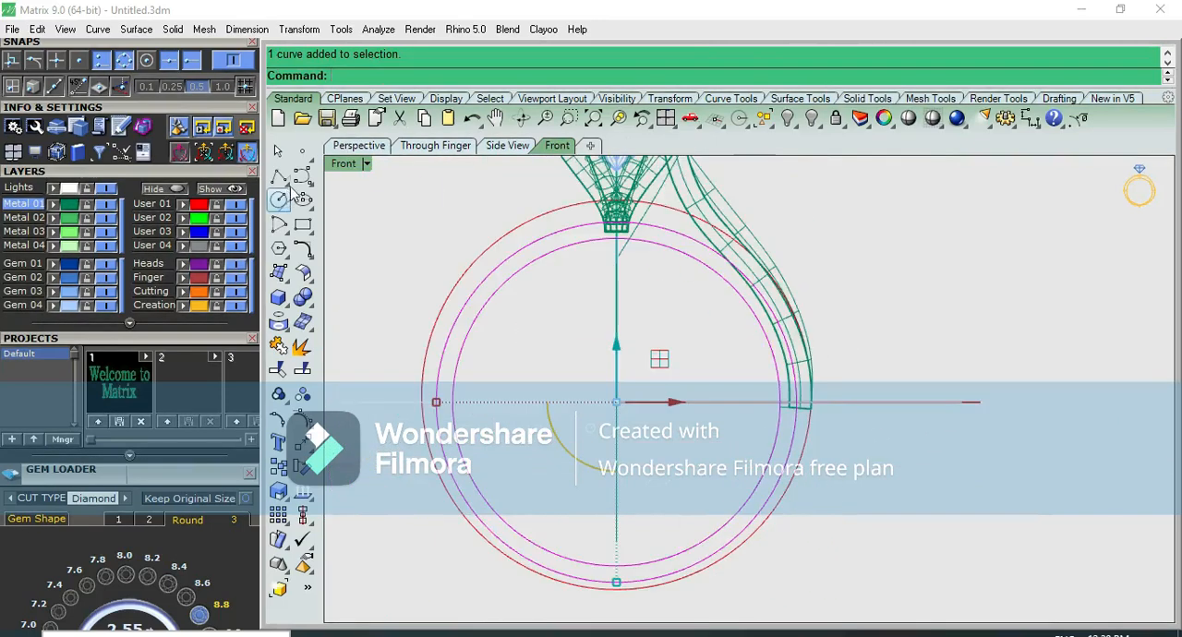
{"action": "left_click", "coordinate": [288, 181]}
{"action": "left_click", "coordinate": [305, 185]}
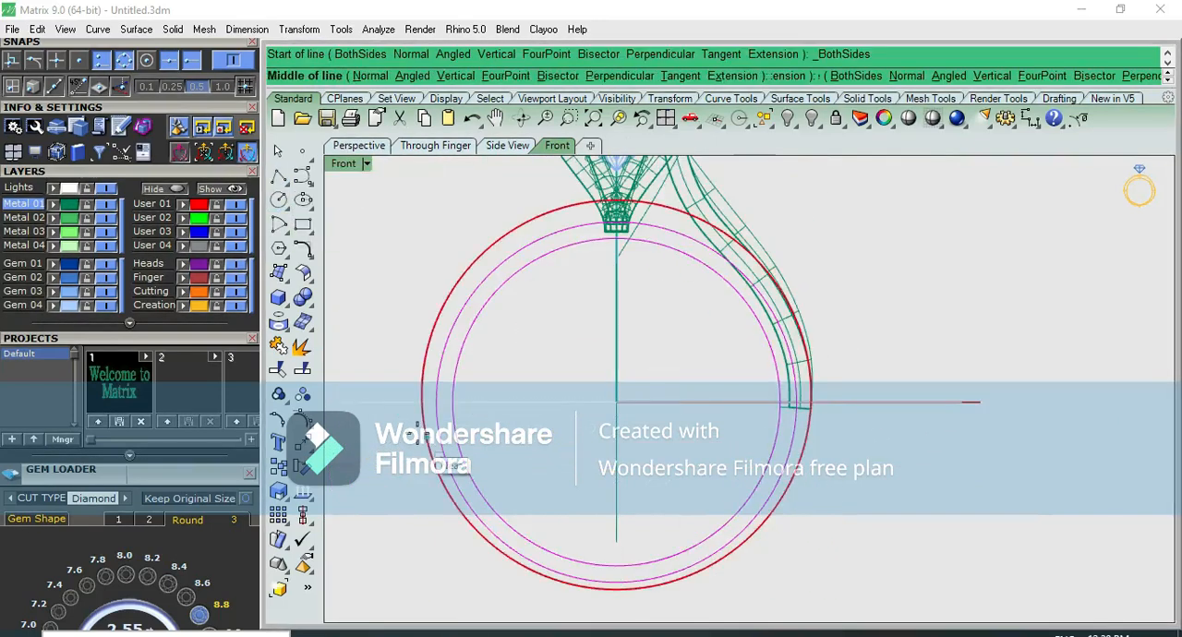
{"action": "left_click", "coordinate": [408, 425]}
{"action": "left_click", "coordinate": [908, 426]}
{"action": "right_click", "coordinate": [820, 432]}
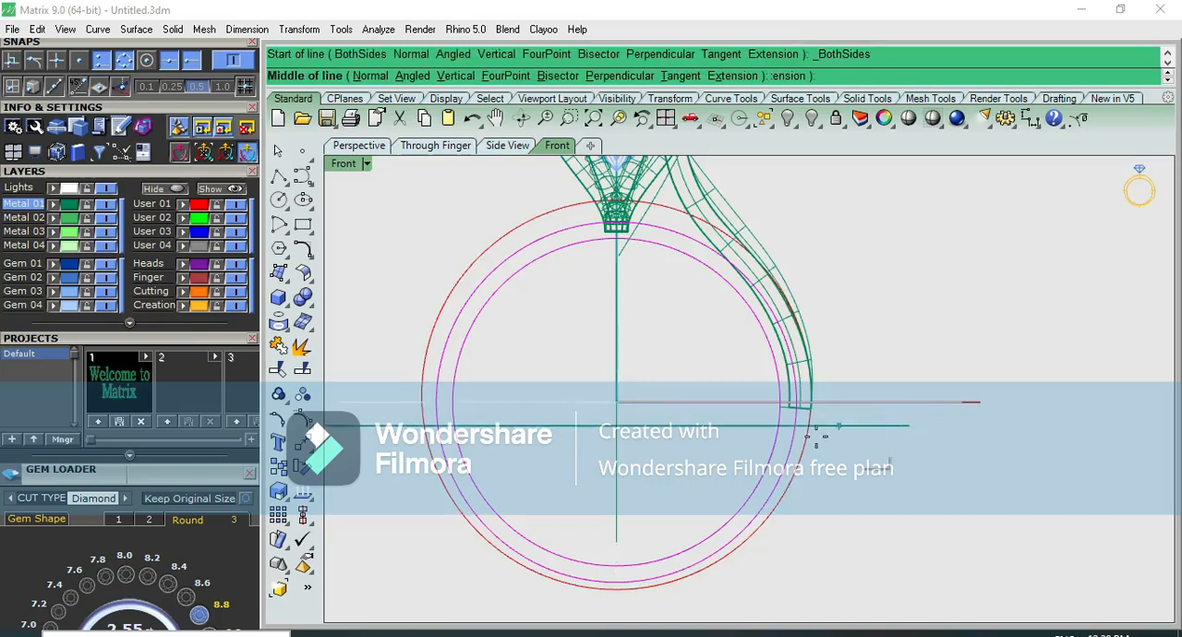
{"action": "scroll", "coordinate": [801, 442], "scroll_direction": "up", "scroll_amount": 4}
{"action": "right_click", "coordinate": [803, 456]}
{"action": "left_click", "coordinate": [833, 463]}
{"action": "scroll", "coordinate": [791, 457], "scroll_direction": "up", "scroll_amount": 6}
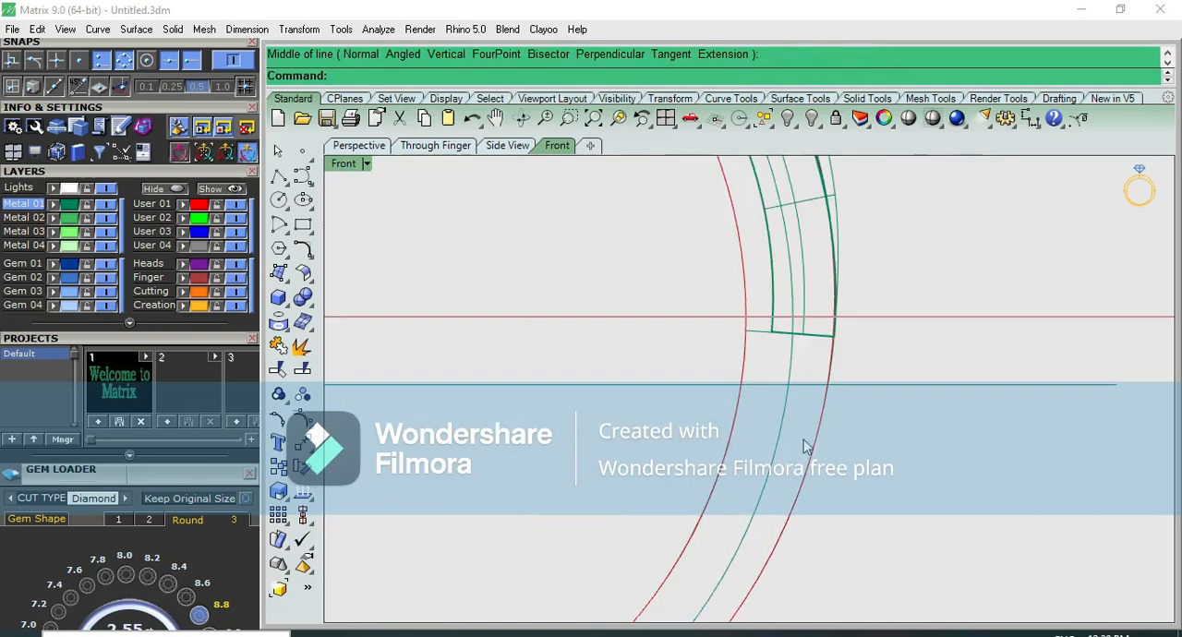
Duplicate the inner finger circle and the green outer ring curve in place by copying and pasting them
{"action": "left_click_drag", "start_coordinate": [804, 438], "coordinate": [636, 464]}
{"action": "scroll", "coordinate": [650, 455], "scroll_direction": "down", "scroll_amount": 8}
{"action": "left_click", "coordinate": [772, 467]}
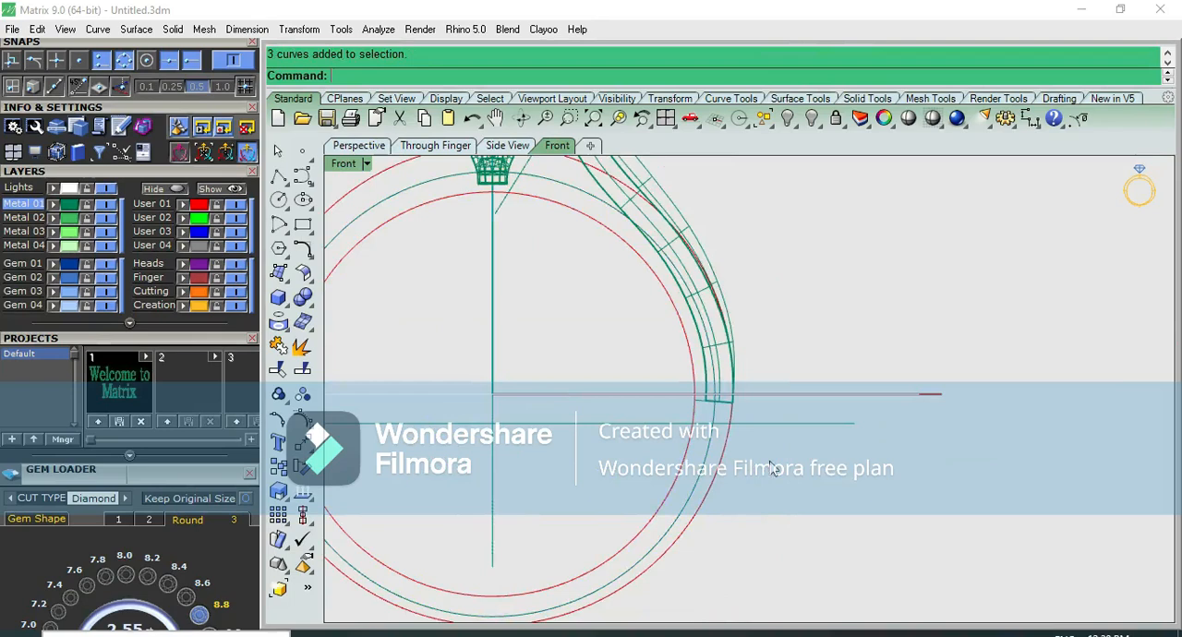
{"action": "left_click", "coordinate": [697, 464]}
{"action": "left_click", "coordinate": [753, 497]}
{"action": "left_click", "coordinate": [737, 484]}
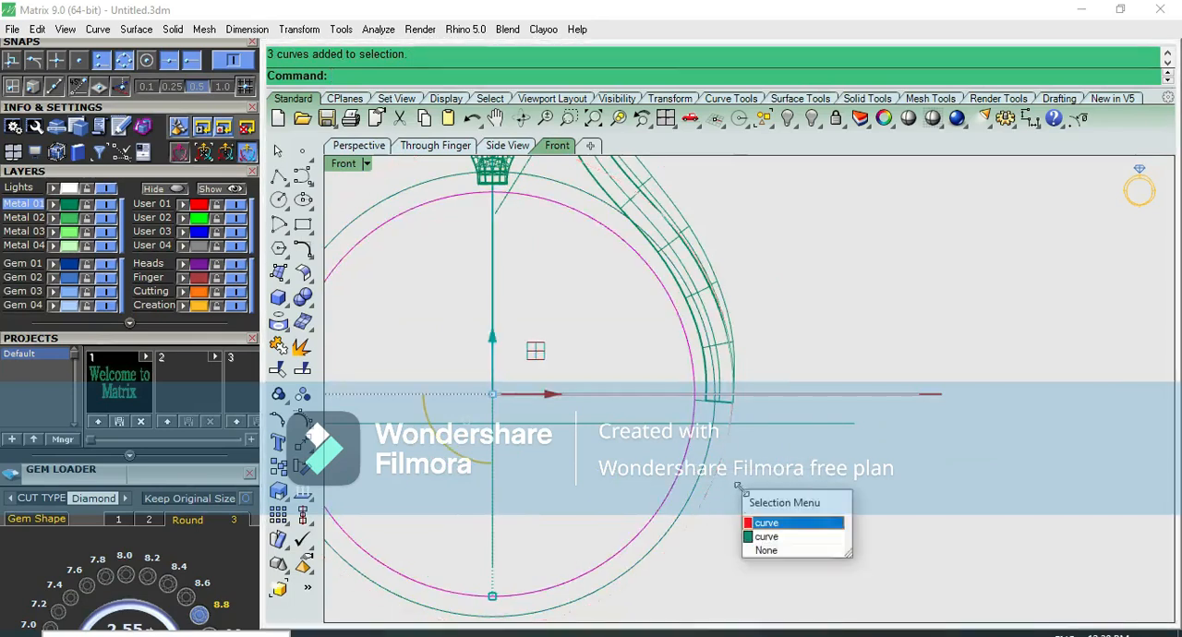
{"action": "left_click", "coordinate": [762, 537]}
{"action": "key", "text": "ctrl+c"}
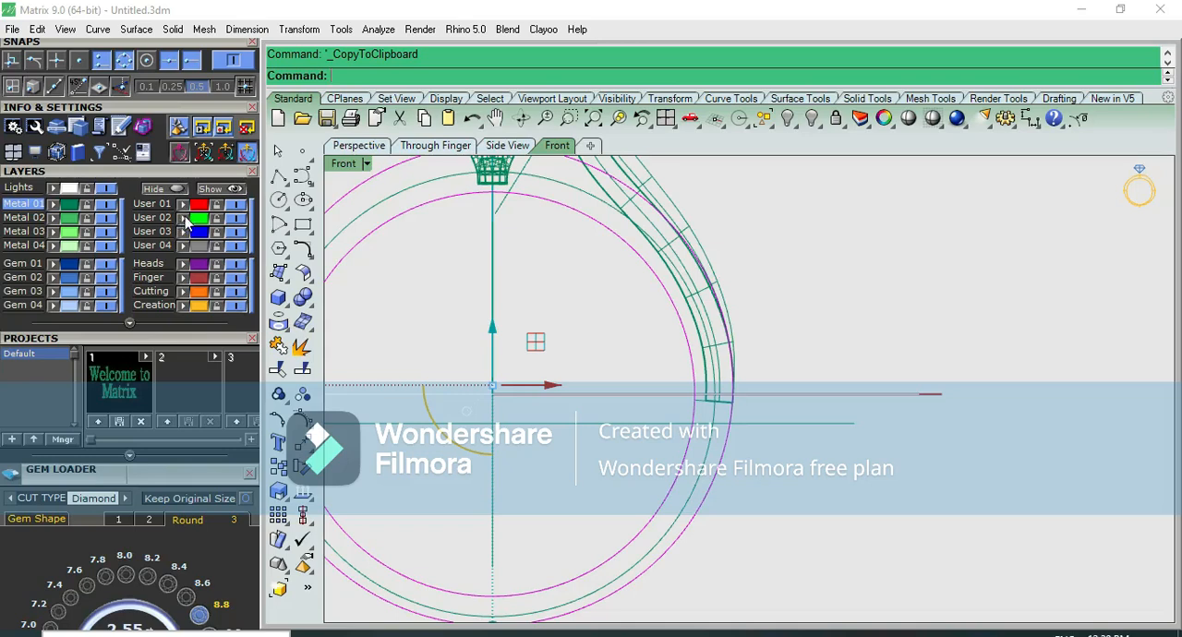
{"action": "left_click", "coordinate": [605, 323]}
{"action": "key", "text": "ctrl+v"}
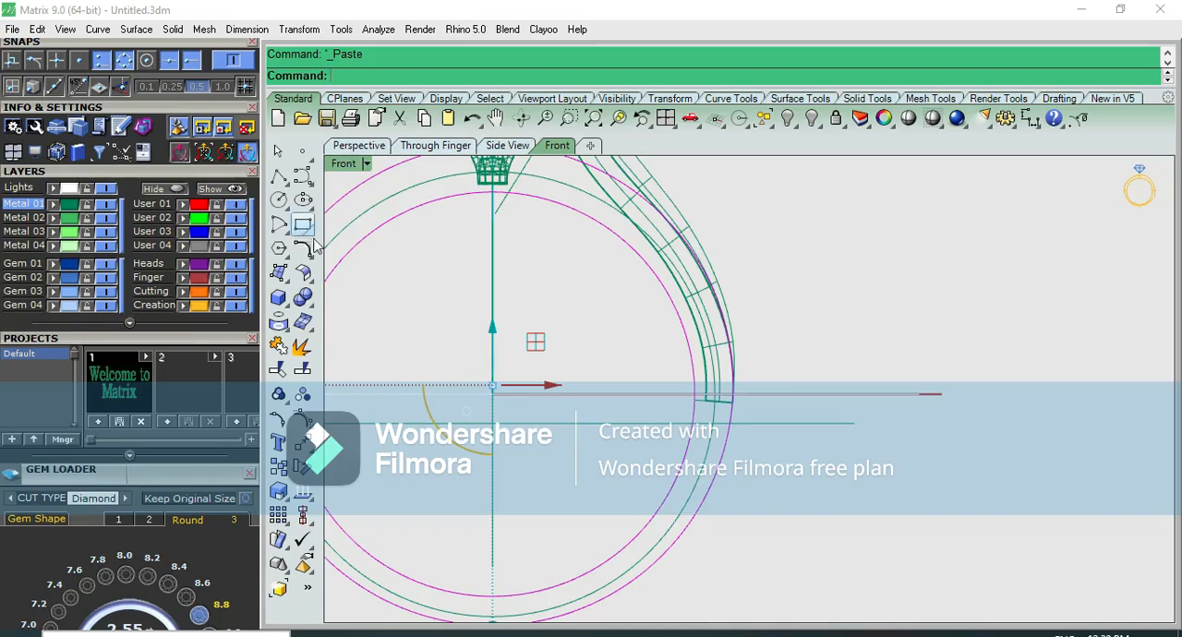
Hide the User 01 layer and trim the inner circle, outer ring curve and horizontal line, leaving only the band outline above the line
{"action": "right_click_drag", "start_coordinate": [397, 288], "coordinate": [454, 308]}
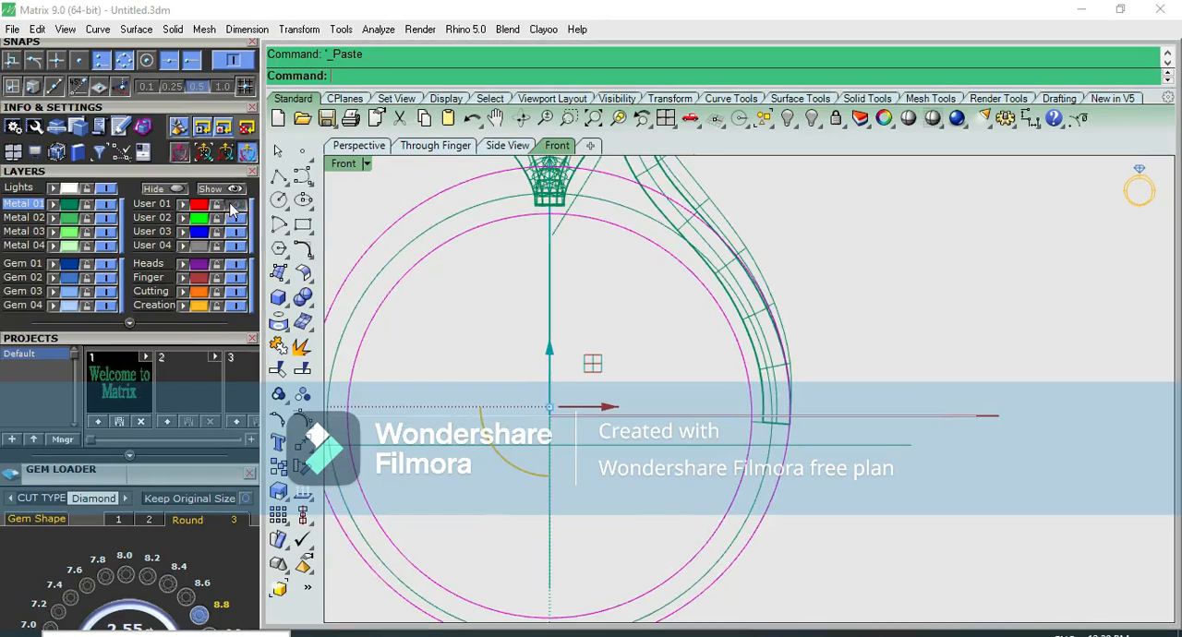
{"action": "left_click", "coordinate": [446, 280]}
{"action": "scroll", "coordinate": [504, 328], "scroll_direction": "down", "scroll_amount": 6}
{"action": "right_click_drag", "start_coordinate": [576, 433], "coordinate": [566, 340]}
{"action": "scroll", "coordinate": [588, 324], "scroll_direction": "up", "scroll_amount": 4}
{"action": "left_click", "coordinate": [650, 262]}
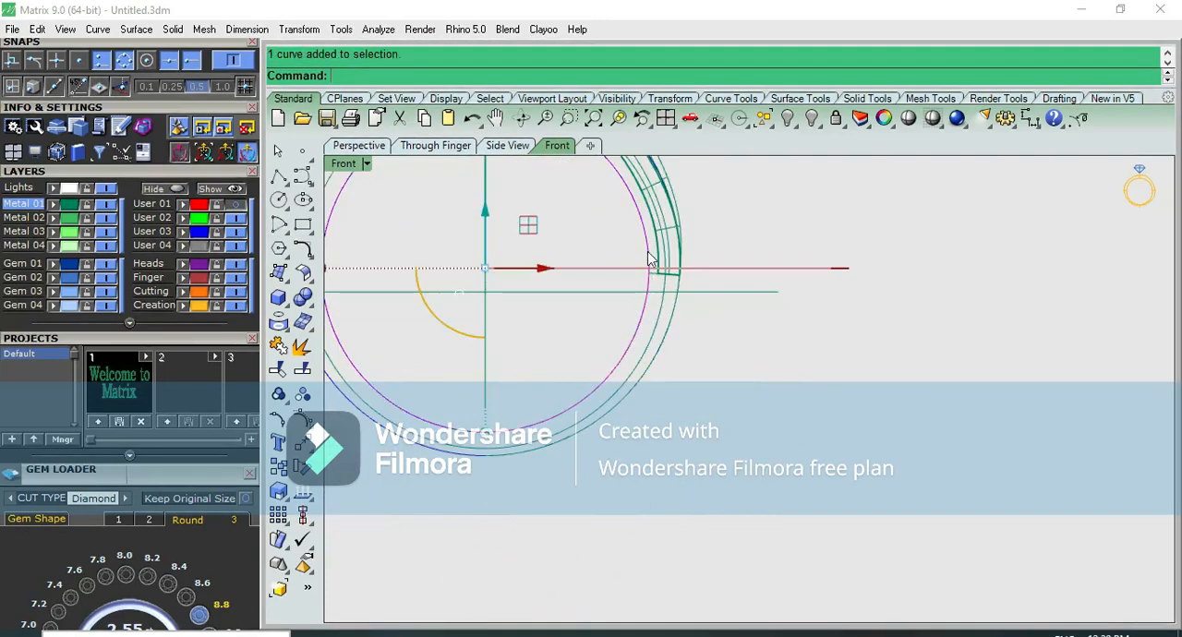
{"action": "left_click", "coordinate": [699, 292], "text": "shift"}
{"action": "scroll", "coordinate": [699, 292], "scroll_direction": "down", "scroll_amount": 4}
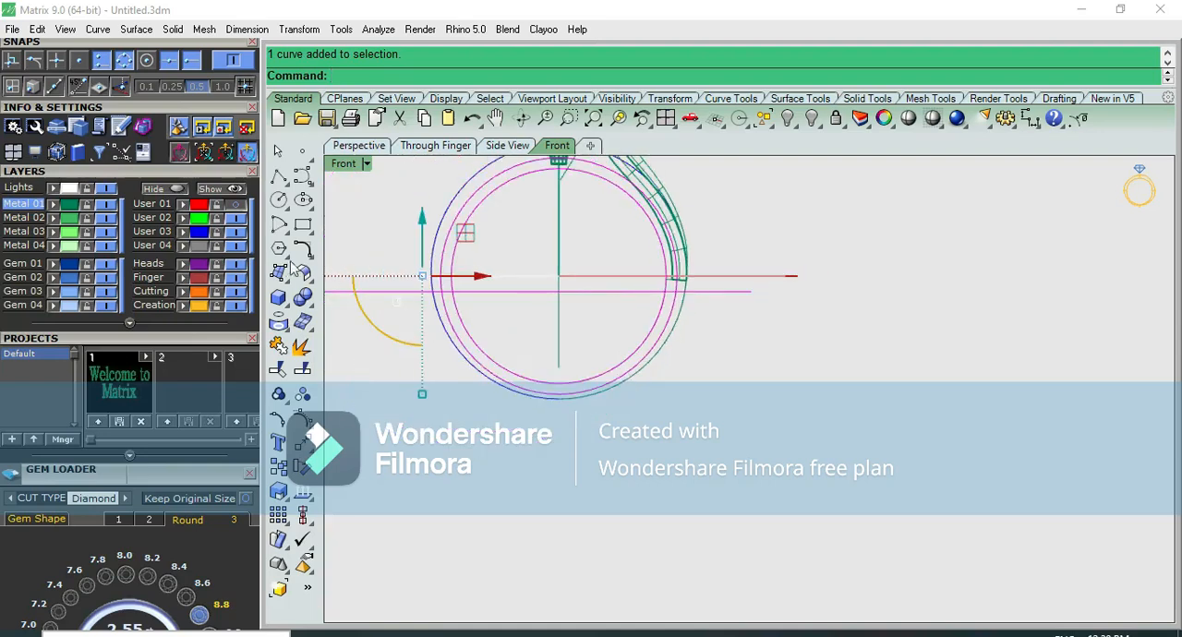
{"action": "scroll", "coordinate": [694, 296], "scroll_direction": "up", "scroll_amount": 3}
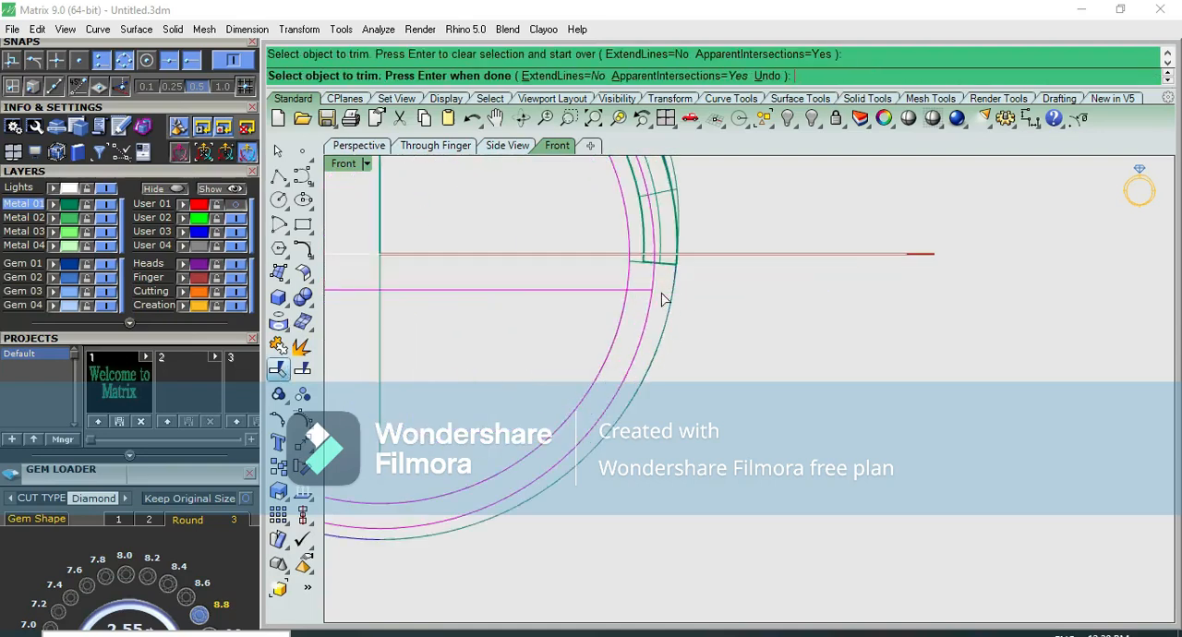
{"action": "scroll", "coordinate": [604, 329], "scroll_direction": "down", "scroll_amount": 3}
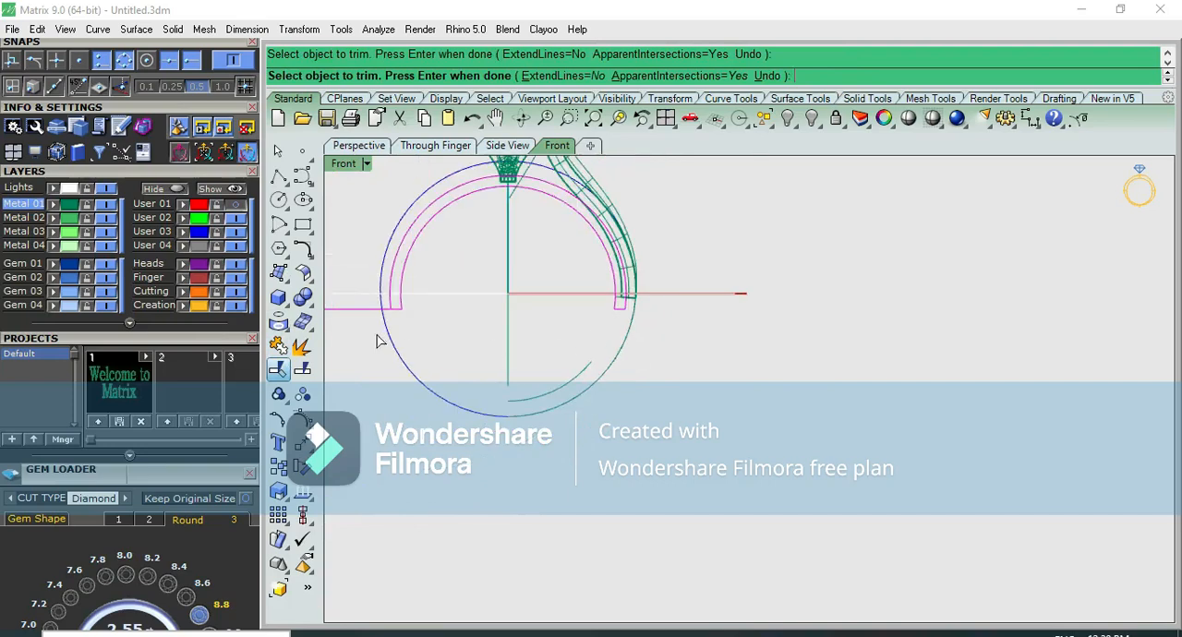
{"action": "scroll", "coordinate": [374, 316], "scroll_direction": "down", "scroll_amount": 2}
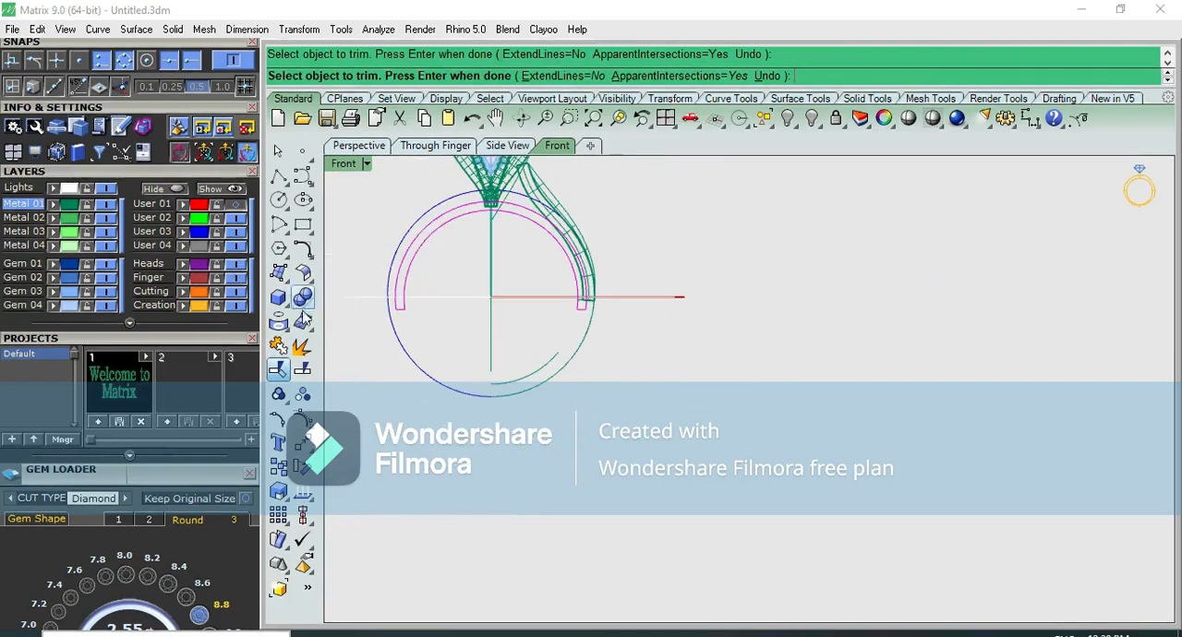
Join the trimmed arcs and short end lines into one band profile
{"action": "left_click", "coordinate": [280, 348]}
{"action": "left_click", "coordinate": [677, 336]}
{"action": "scroll", "coordinate": [490, 215], "scroll_direction": "up", "scroll_amount": 6}
{"action": "left_click", "coordinate": [490, 217]}
Extrude the band profile to both sides as a solid in the right view, matching the width of the shoulder's lower end
{"action": "scroll", "coordinate": [476, 217], "scroll_direction": "down", "scroll_amount": 4}
{"action": "key", "text": "ctrl+F3"}
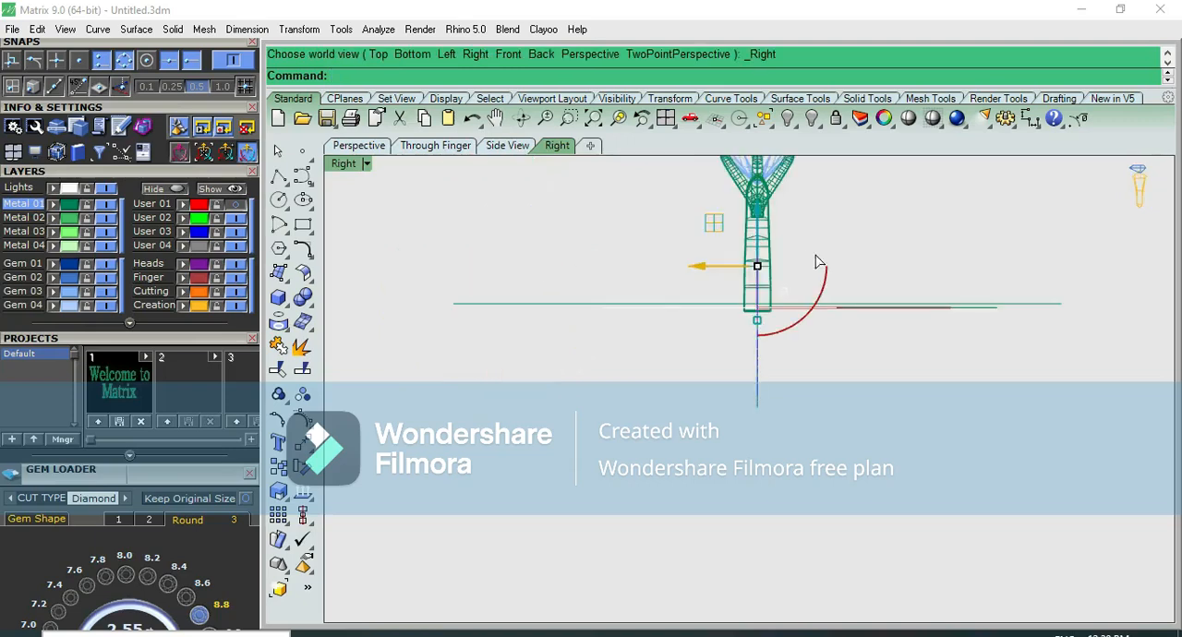
{"action": "key", "text": "ctrl+F2"}
{"action": "scroll", "coordinate": [803, 259], "scroll_direction": "up", "scroll_amount": 6}
{"action": "key", "text": "ctrl+F3"}
{"action": "scroll", "coordinate": [785, 260], "scroll_direction": "up", "scroll_amount": 6}
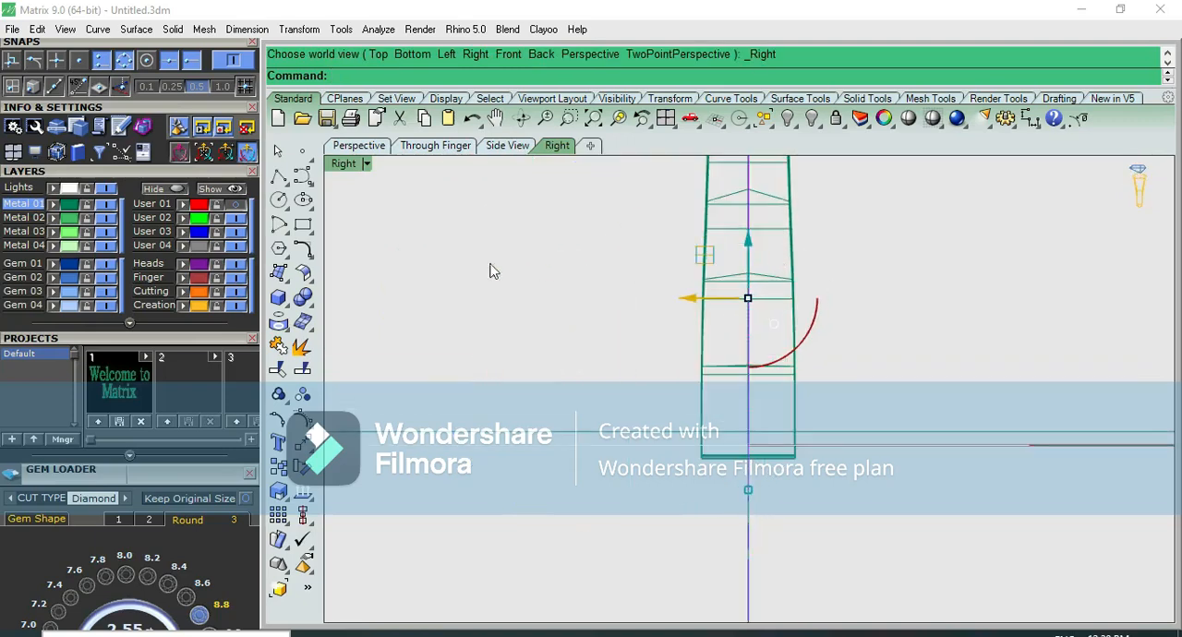
{"action": "left_click", "coordinate": [277, 312]}
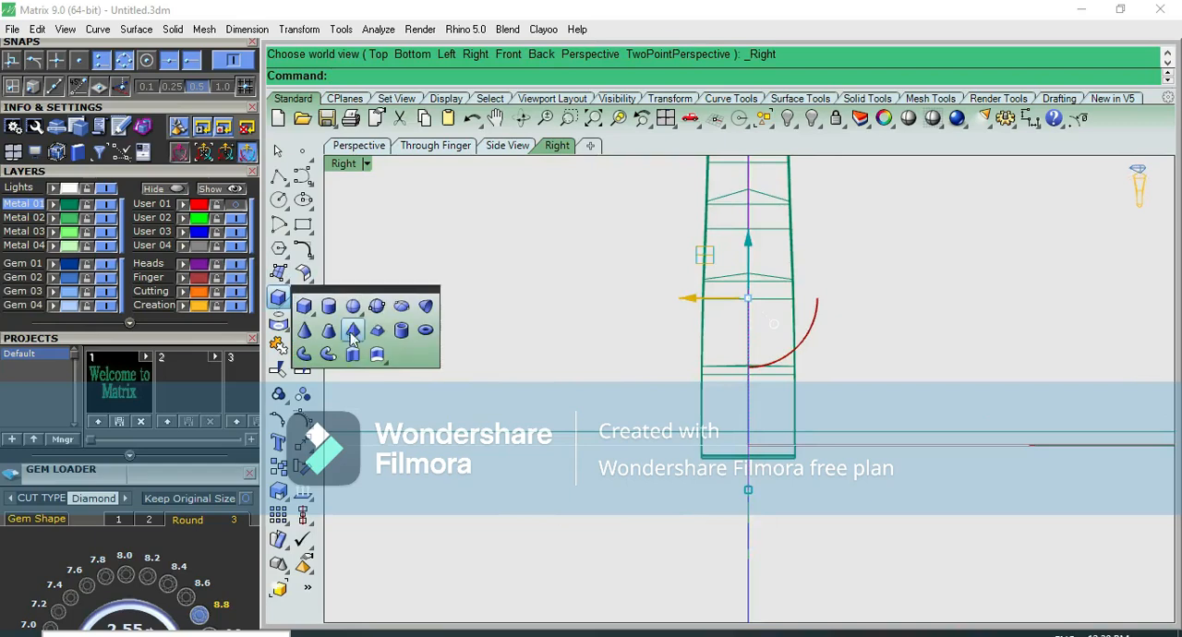
{"action": "left_click", "coordinate": [375, 363]}
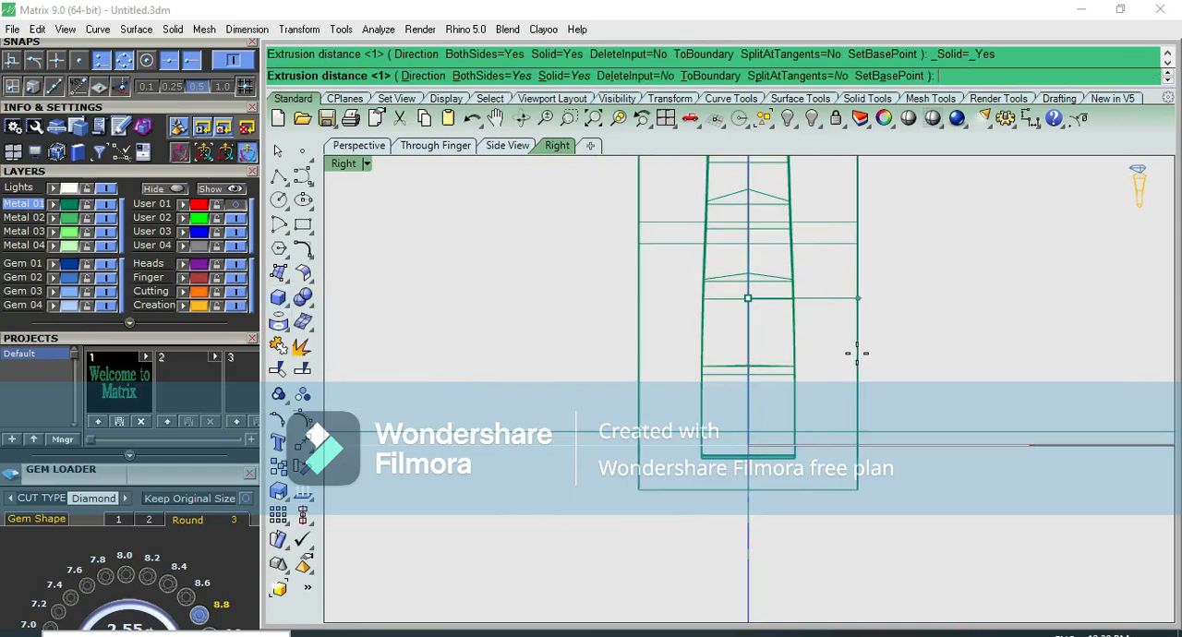
{"action": "left_click", "coordinate": [793, 343]}
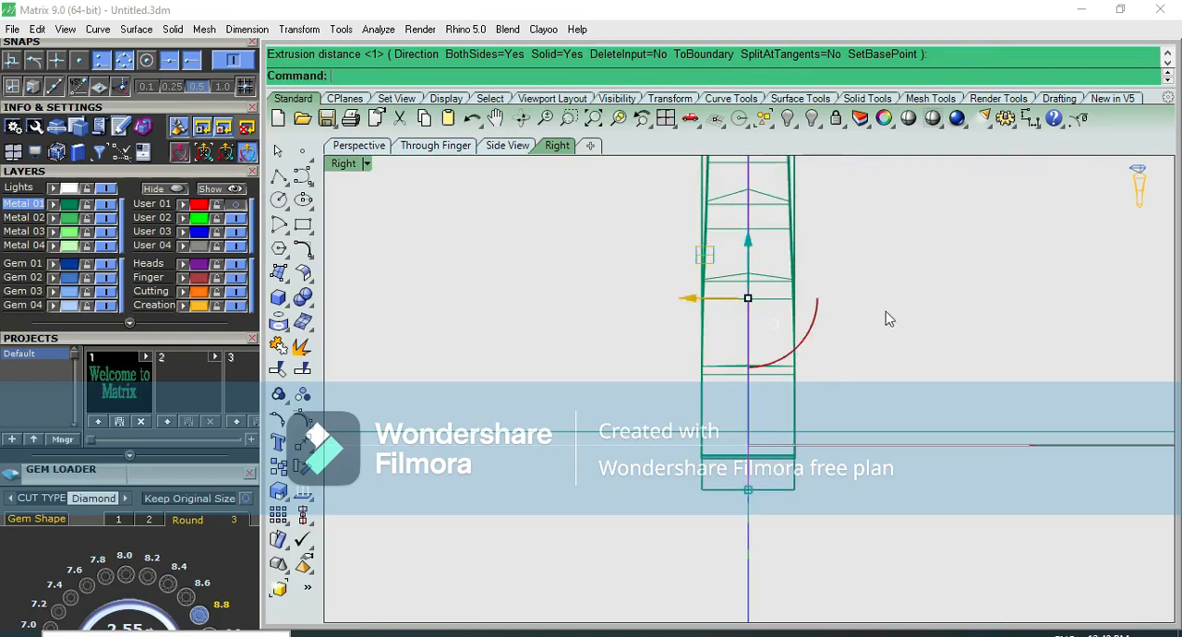
Examine the extruded band against the shoulder and head, shaded and in wireframe, from several views
{"action": "scroll", "coordinate": [874, 282], "scroll_direction": "down", "scroll_amount": 3}
{"action": "left_click", "coordinate": [889, 119]}
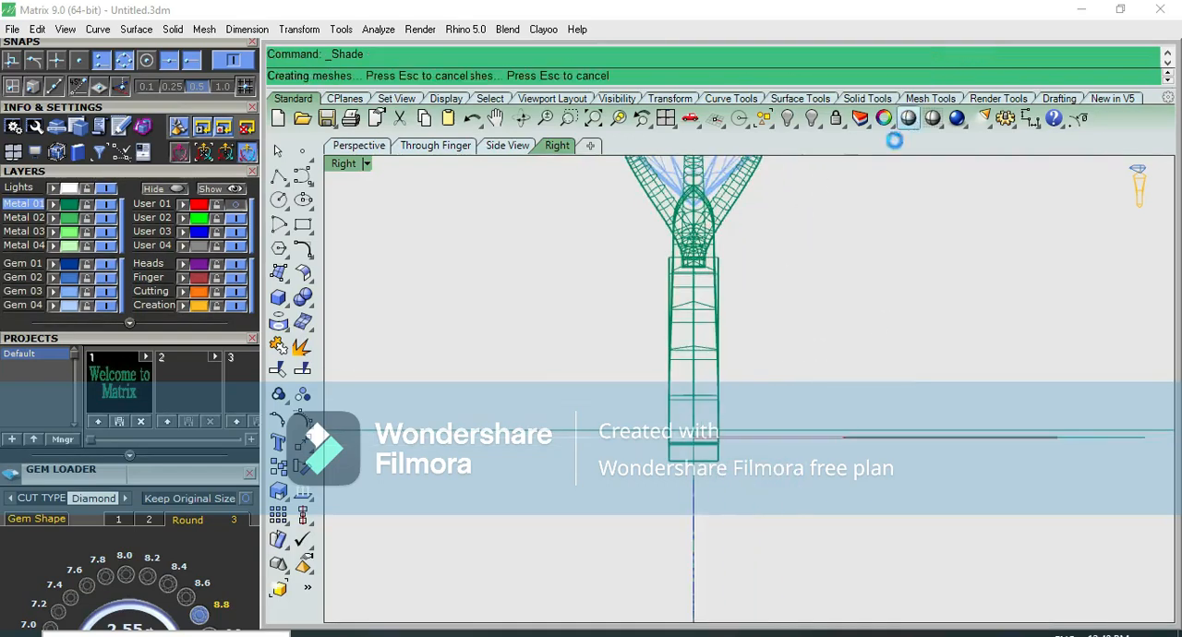
{"action": "mouse_move", "coordinate": [726, 435]}
{"action": "right_mouse_down"}
{"action": "mouse_move", "coordinate": [794, 336]}
{"action": "mouse_move", "coordinate": [921, 383]}
{"action": "mouse_move", "coordinate": [748, 471]}
{"action": "mouse_move", "coordinate": [604, 427]}
{"action": "mouse_move", "coordinate": [580, 390]}
{"action": "right_mouse_up"}
{"action": "key", "text": "Right"}
{"action": "key", "text": "Escape"}
{"action": "key", "text": "Down"}
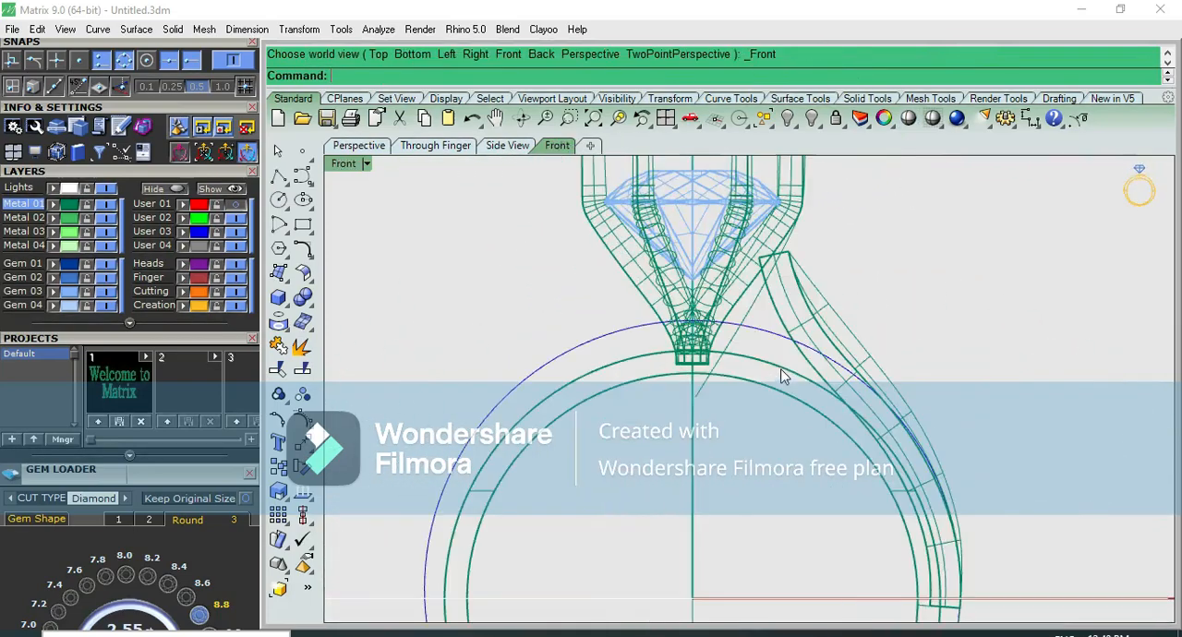
{"action": "left_click", "coordinate": [908, 118]}
{"action": "key", "text": "Left"}
{"action": "mouse_move", "coordinate": [776, 425]}
{"action": "right_mouse_down"}
{"action": "mouse_move", "coordinate": [841, 200]}
{"action": "mouse_move", "coordinate": [747, 398]}
{"action": "right_mouse_up"}
{"action": "key", "text": "Right"}
{"action": "key", "text": "Escape"}
{"action": "right_click_drag", "start_coordinate": [729, 497], "coordinate": [769, 322]}
{"action": "key", "text": "Left"}
{"action": "key", "text": "Down"}
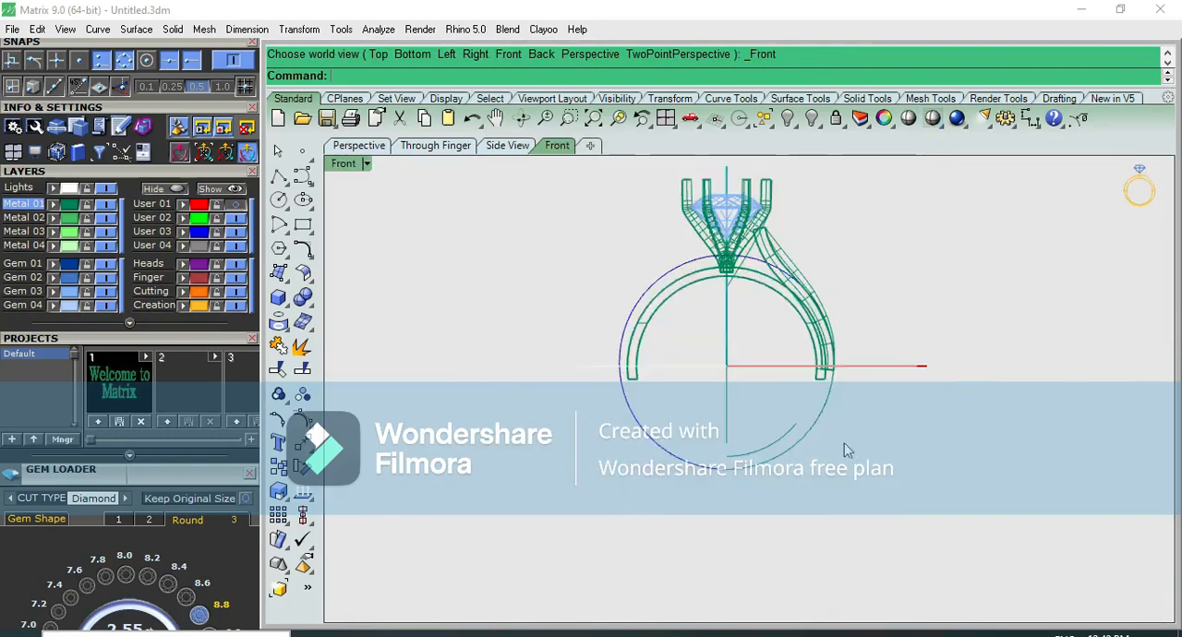
{"action": "scroll", "coordinate": [810, 429], "scroll_direction": "up", "scroll_amount": 4}
{"action": "key", "text": "ctrl+alt+w"}
{"action": "scroll", "coordinate": [815, 406], "scroll_direction": "up", "scroll_amount": 4}
{"action": "left_click", "coordinate": [857, 363]}
{"action": "left_click", "coordinate": [903, 350]}
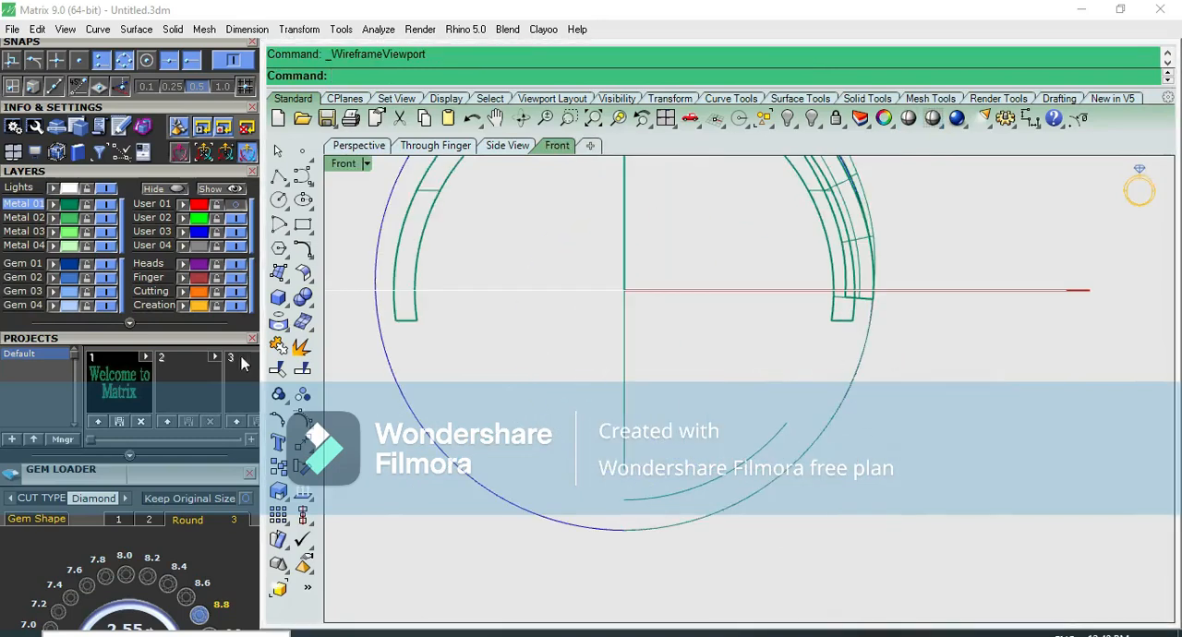
{"action": "left_click", "coordinate": [237, 205]}
{"action": "left_click", "coordinate": [527, 485]}
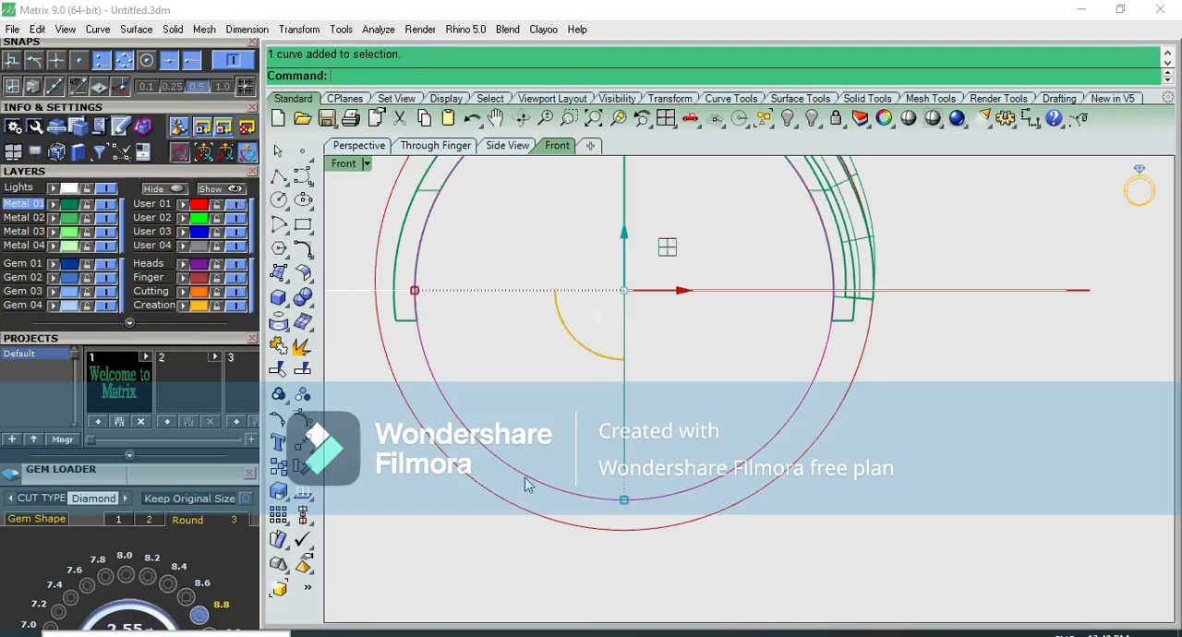
{"action": "left_click_drag", "start_coordinate": [833, 409], "coordinate": [845, 420]}
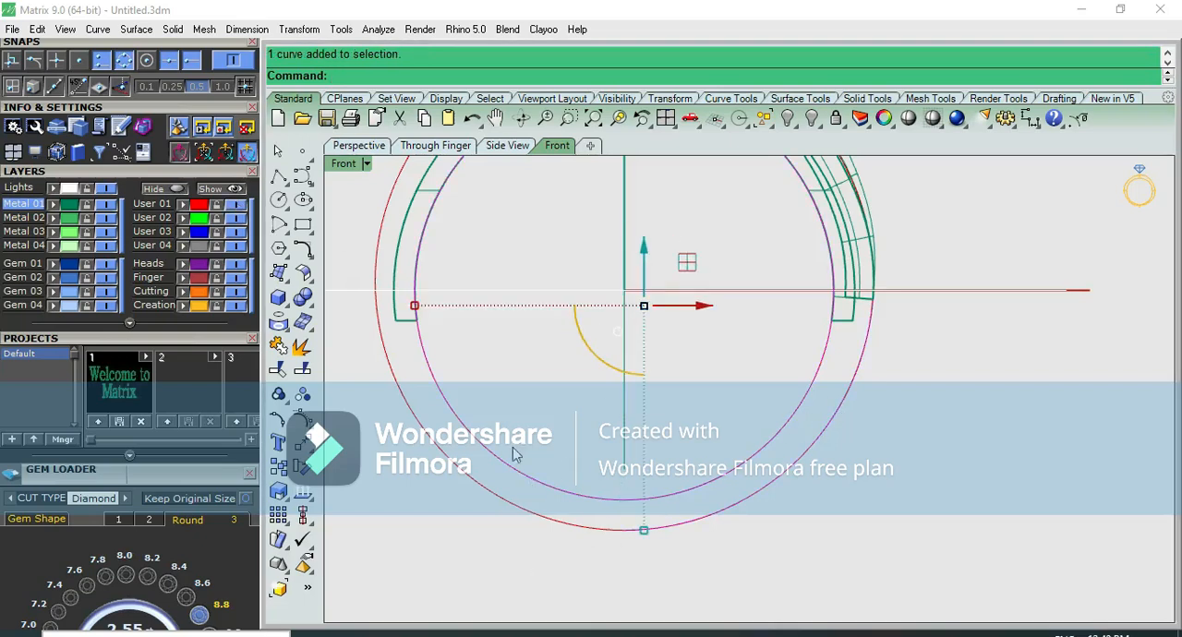
{"action": "key", "text": "Escape"}
{"action": "left_click", "coordinate": [234, 206]}
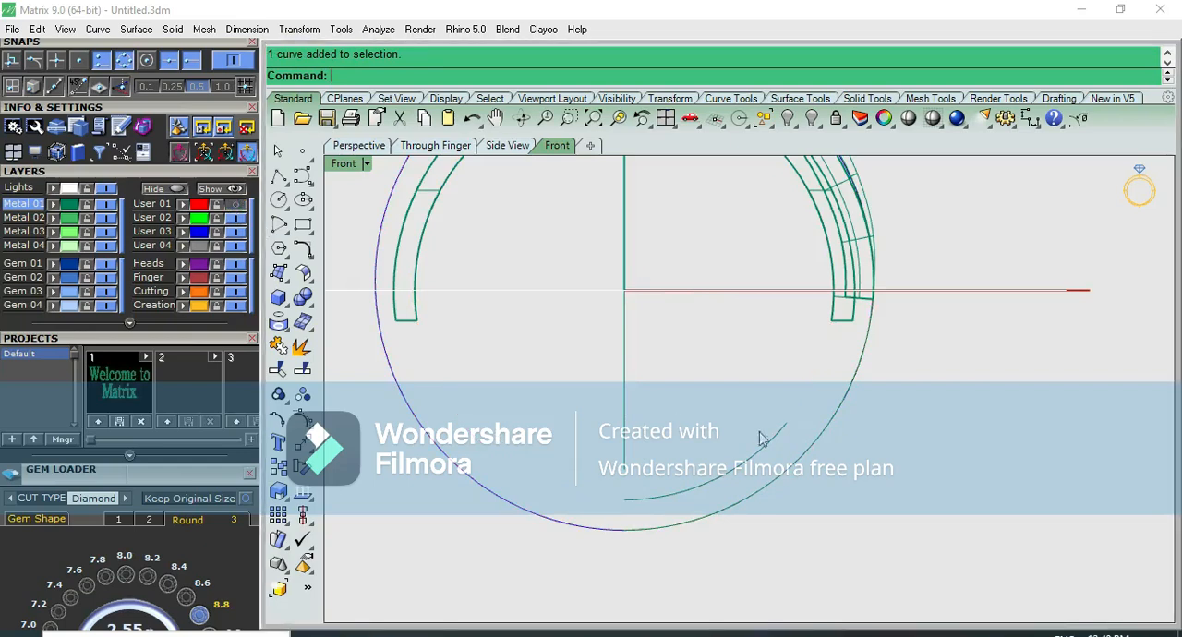
{"action": "key", "text": "F10"}
{"action": "scroll", "coordinate": [800, 393], "scroll_direction": "up", "scroll_amount": 3}
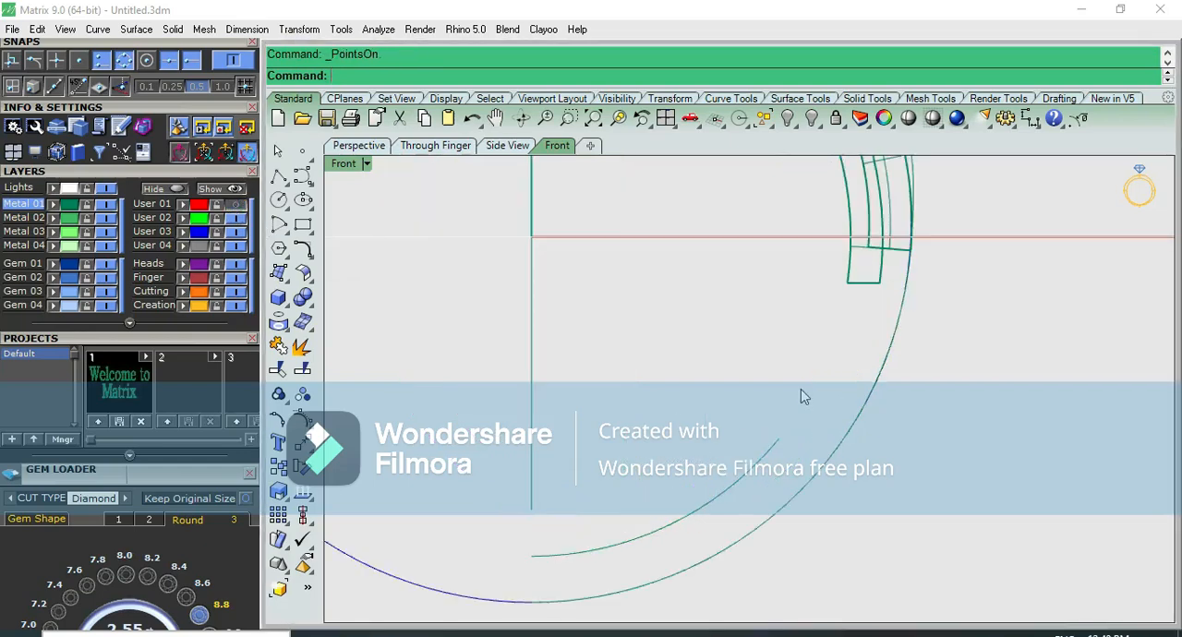
{"action": "key", "text": "ctrl+shift+h"}
{"action": "key", "text": "Escape"}
Show the User 01 layer with its red circles and lock it as a reference
{"action": "scroll", "coordinate": [812, 360], "scroll_direction": "down", "scroll_amount": 4}
{"action": "left_click", "coordinate": [236, 207]}
{"action": "left_click", "coordinate": [828, 374]}
{"action": "key", "text": "Return"}
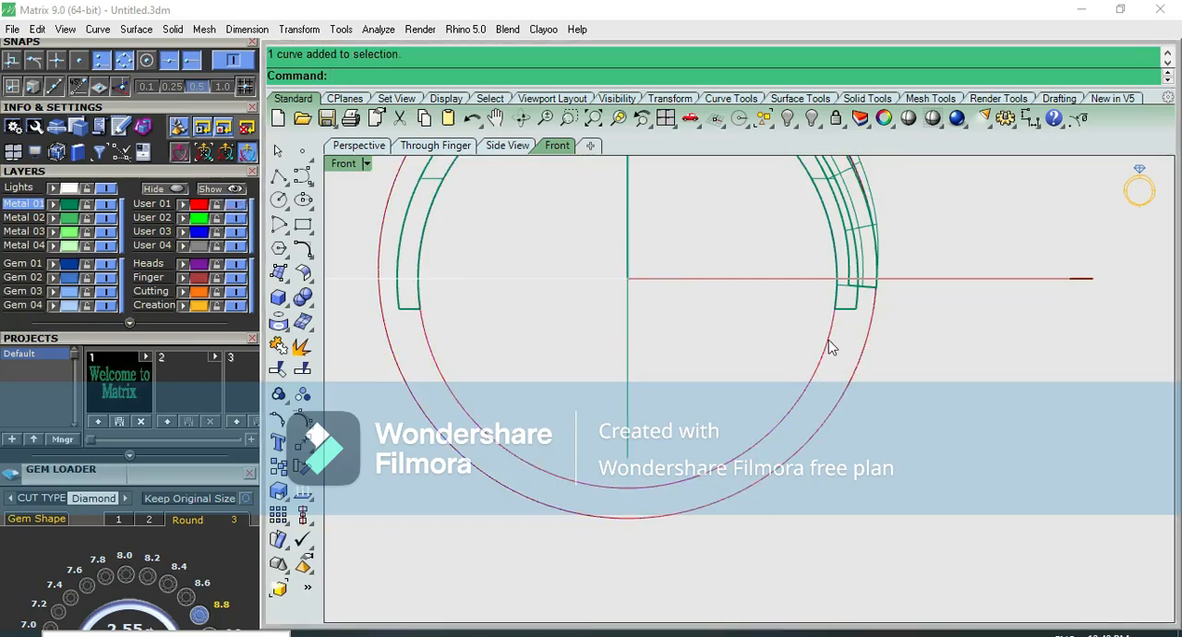
{"action": "left_click", "coordinate": [219, 205]}
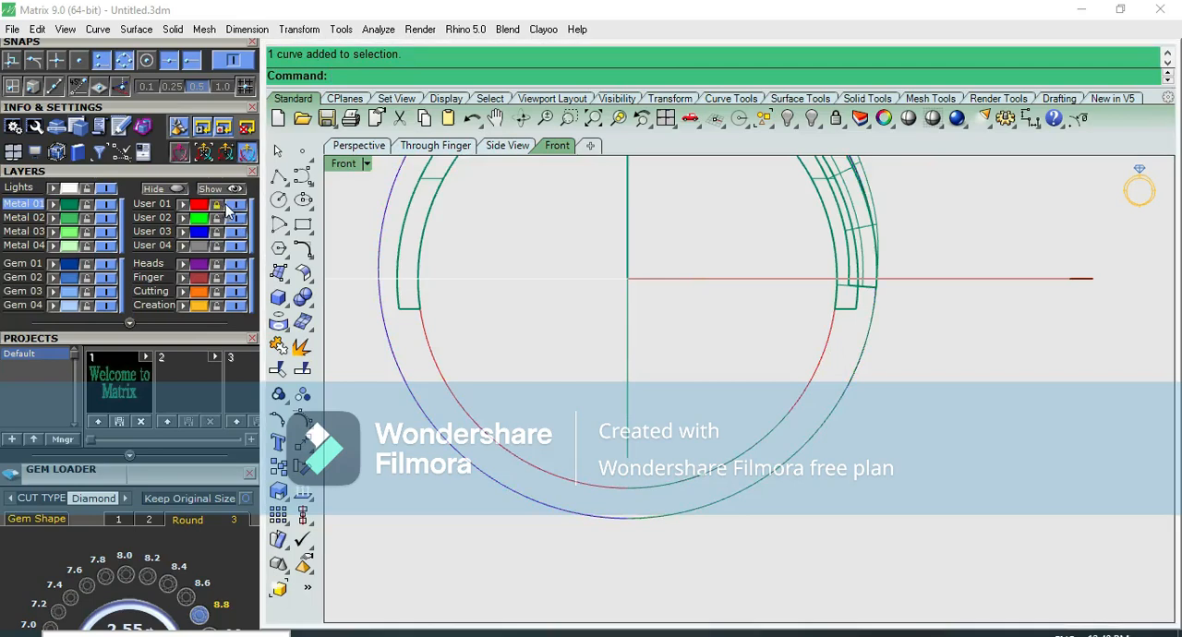
Delete the short green arc lying on the lower part of the red finger circle
{"action": "left_click", "coordinate": [737, 450]}
{"action": "key", "text": "F10"}
{"action": "scroll", "coordinate": [745, 454], "scroll_direction": "up", "scroll_amount": 2}
{"action": "key", "text": "Escape"}
{"action": "left_click", "coordinate": [746, 453]}
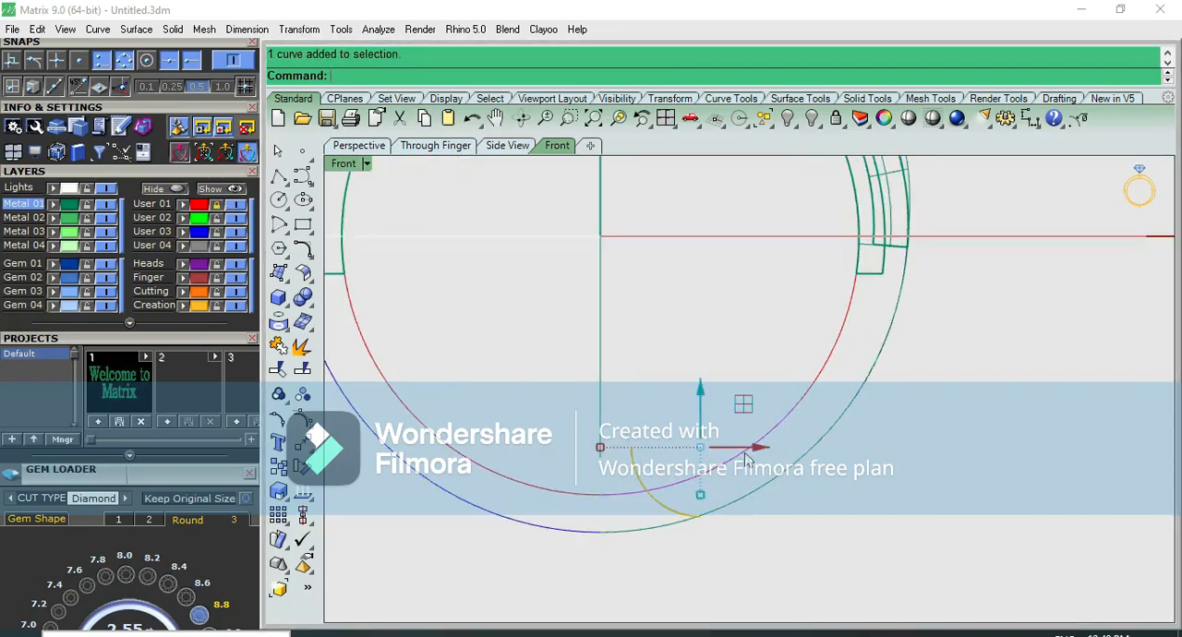
{"action": "key", "text": "Delete"}
Offset the green outer ring curve inward by 1.7 with sharp corners
{"action": "left_click", "coordinate": [813, 454]}
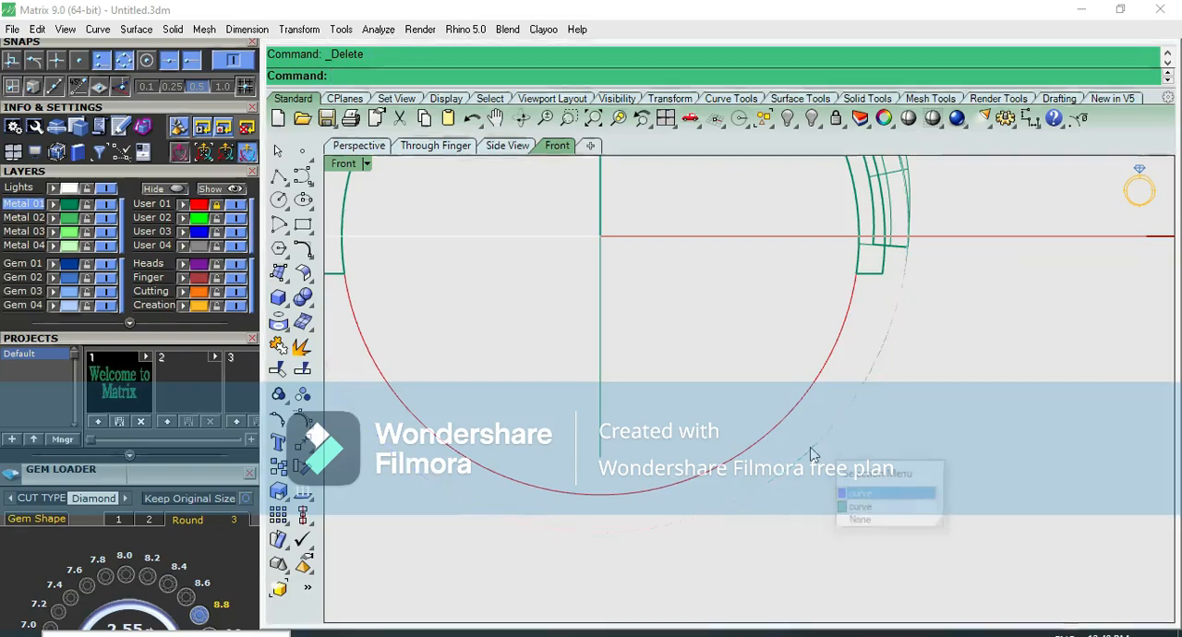
{"action": "left_click", "coordinate": [861, 508]}
{"action": "type", "text": "op"}
{"action": "key", "text": "Return"}
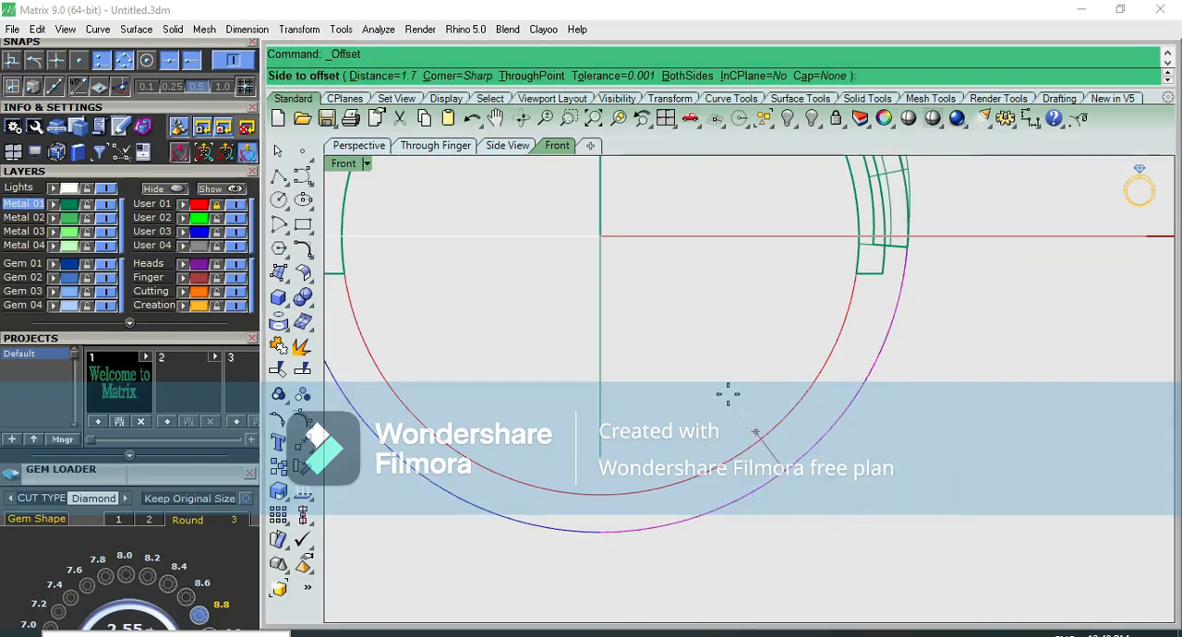
{"action": "left_click", "coordinate": [730, 402]}
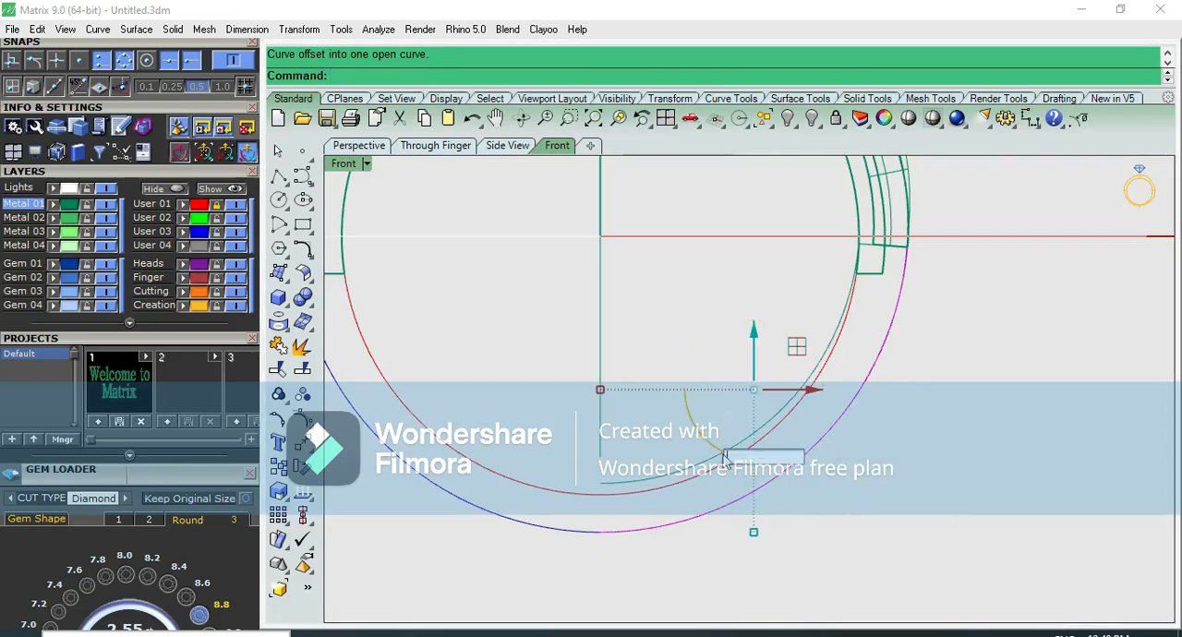
Reshape the offset curve with its control points so it follows the red finger circle up to the horizontal axis
{"action": "left_click", "coordinate": [651, 479]}
{"action": "scroll", "coordinate": [654, 480], "scroll_direction": "up", "scroll_amount": 4}
{"action": "left_click_drag", "start_coordinate": [754, 274], "coordinate": [763, 289]}
{"action": "left_click", "coordinate": [720, 379]}
{"action": "scroll", "coordinate": [842, 389], "scroll_direction": "up", "scroll_amount": 3}
{"action": "key", "text": "F10"}
{"action": "scroll", "coordinate": [842, 390], "scroll_direction": "up", "scroll_amount": 4}
{"action": "left_click", "coordinate": [683, 386]}
{"action": "left_click_drag", "start_coordinate": [681, 366], "coordinate": [680, 299]}
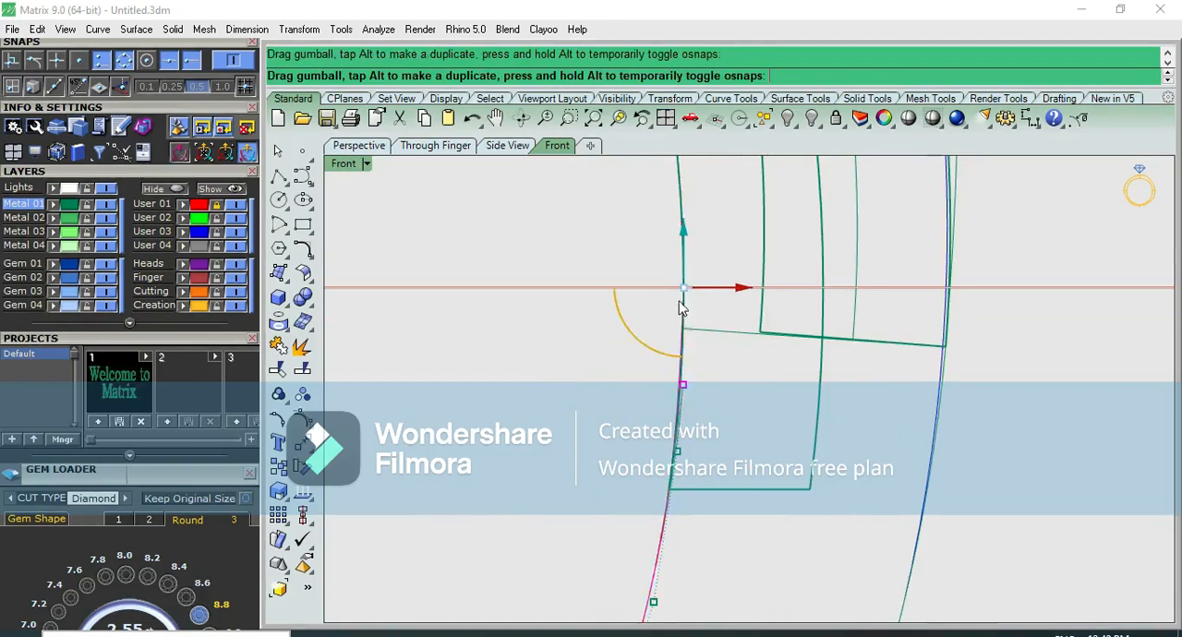
Hide the User 01 layer and draw a line connecting the bottom ends of the inner and outer lower-shank curves
{"action": "scroll", "coordinate": [725, 409], "scroll_direction": "down", "scroll_amount": 4}
{"action": "scroll", "coordinate": [729, 413], "scroll_direction": "down", "scroll_amount": 5}
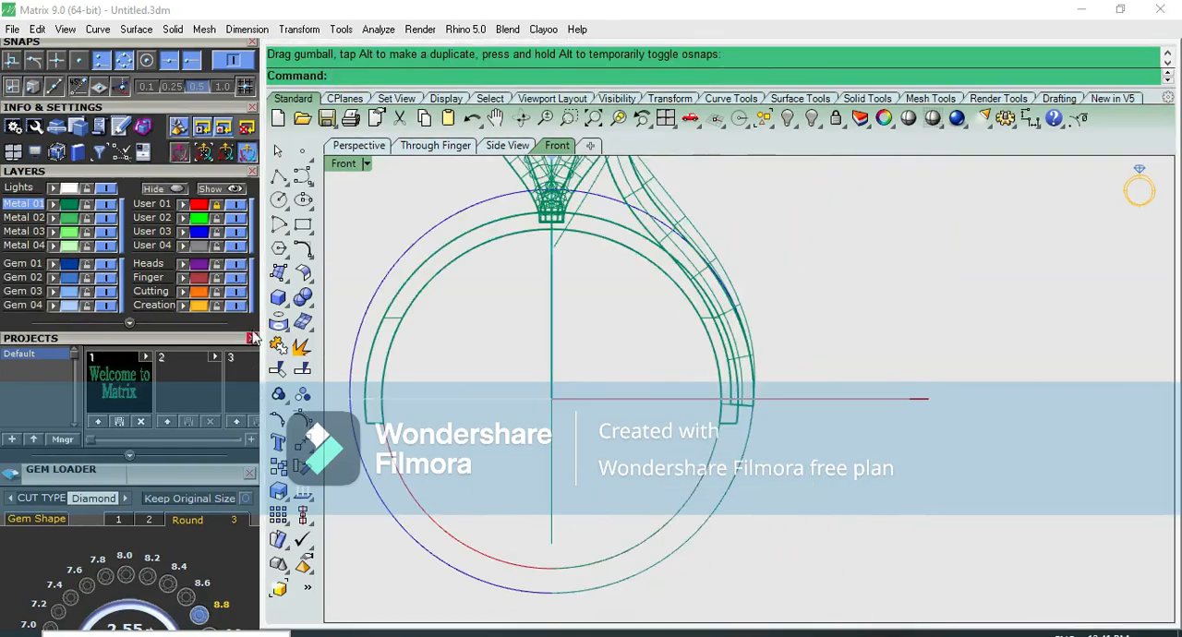
{"action": "left_click", "coordinate": [240, 206]}
{"action": "left_click", "coordinate": [671, 554]}
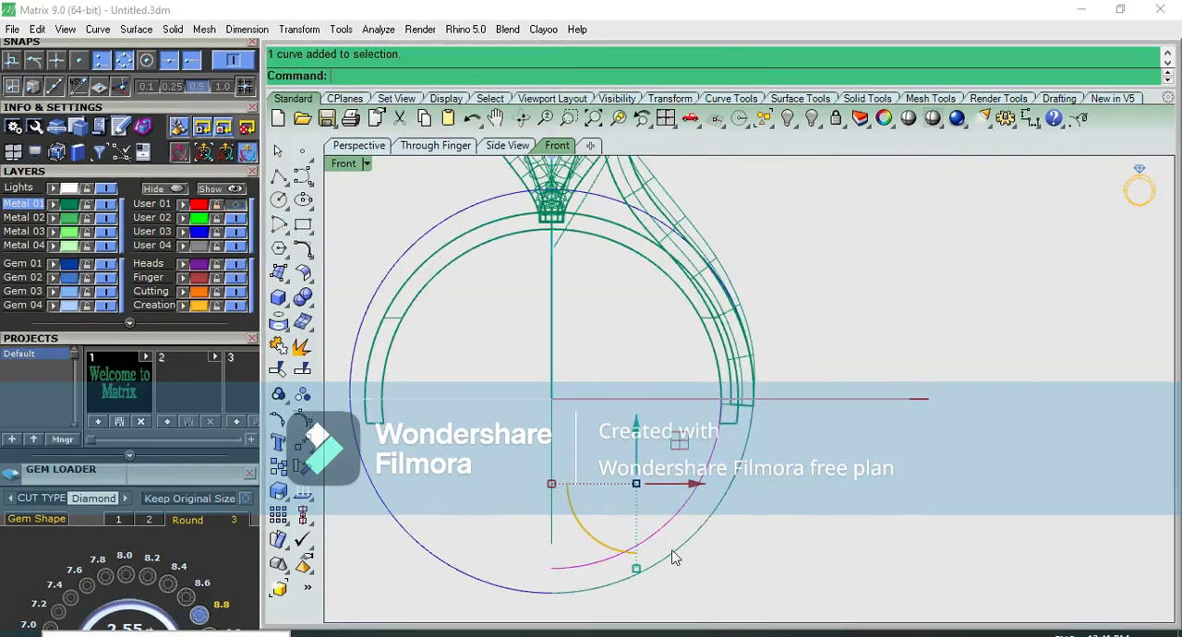
{"action": "left_click", "coordinate": [697, 559]}
{"action": "left_click", "coordinate": [726, 594]}
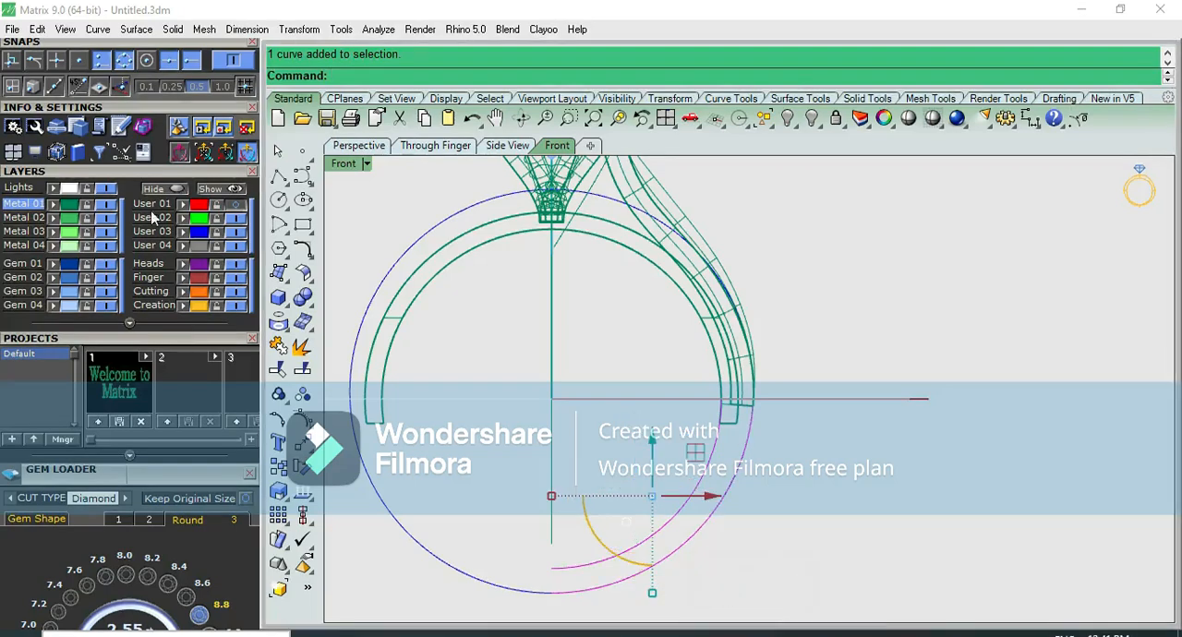
{"action": "left_click", "coordinate": [280, 178]}
{"action": "left_click", "coordinate": [551, 567]}
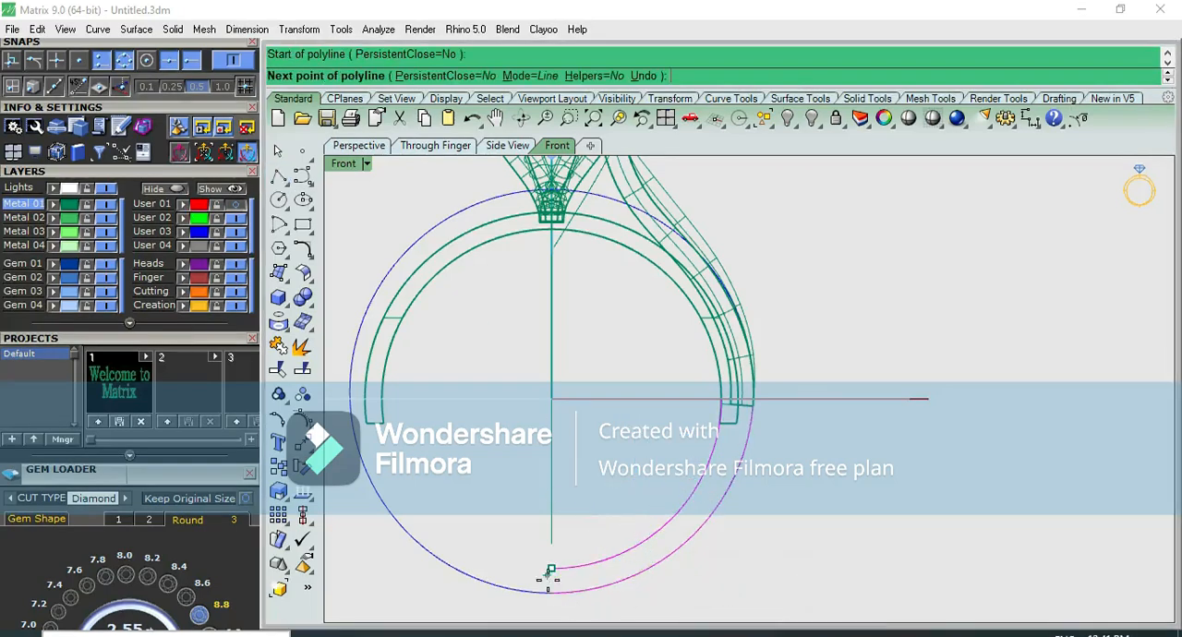
{"action": "left_click", "coordinate": [551, 592]}
Draw a line from the inner curve's upper end to the outer lower corner of the shoulder
{"action": "scroll", "coordinate": [757, 368], "scroll_direction": "up", "scroll_amount": 10}
{"action": "right_click", "coordinate": [706, 424]}
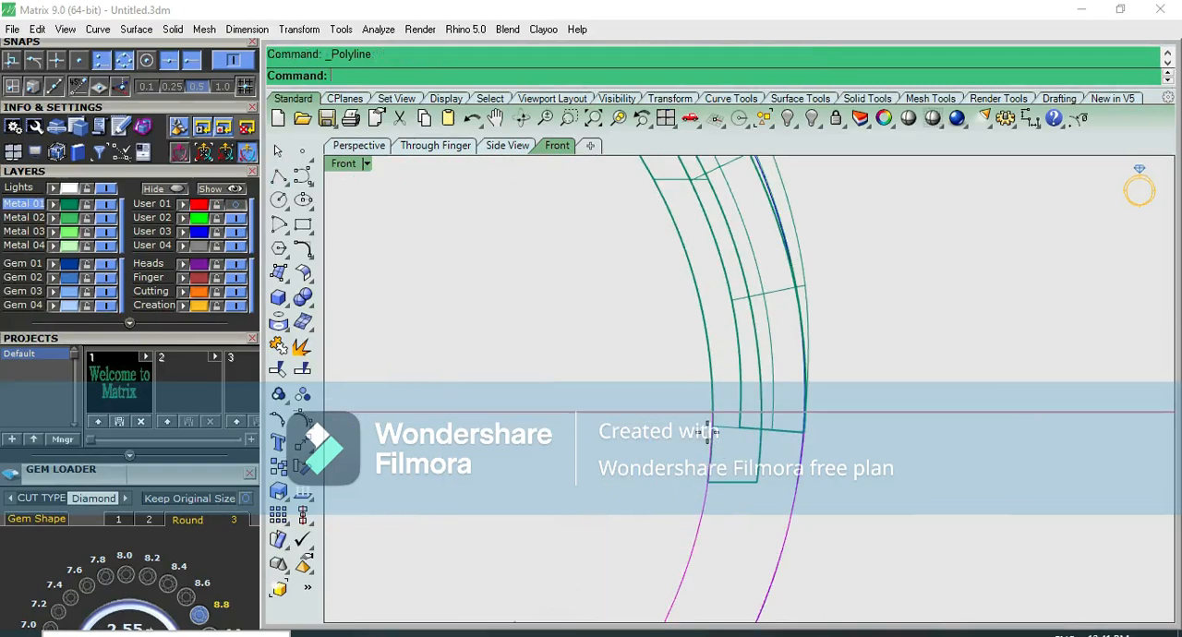
{"action": "left_click", "coordinate": [712, 411]}
{"action": "left_click", "coordinate": [804, 431]}
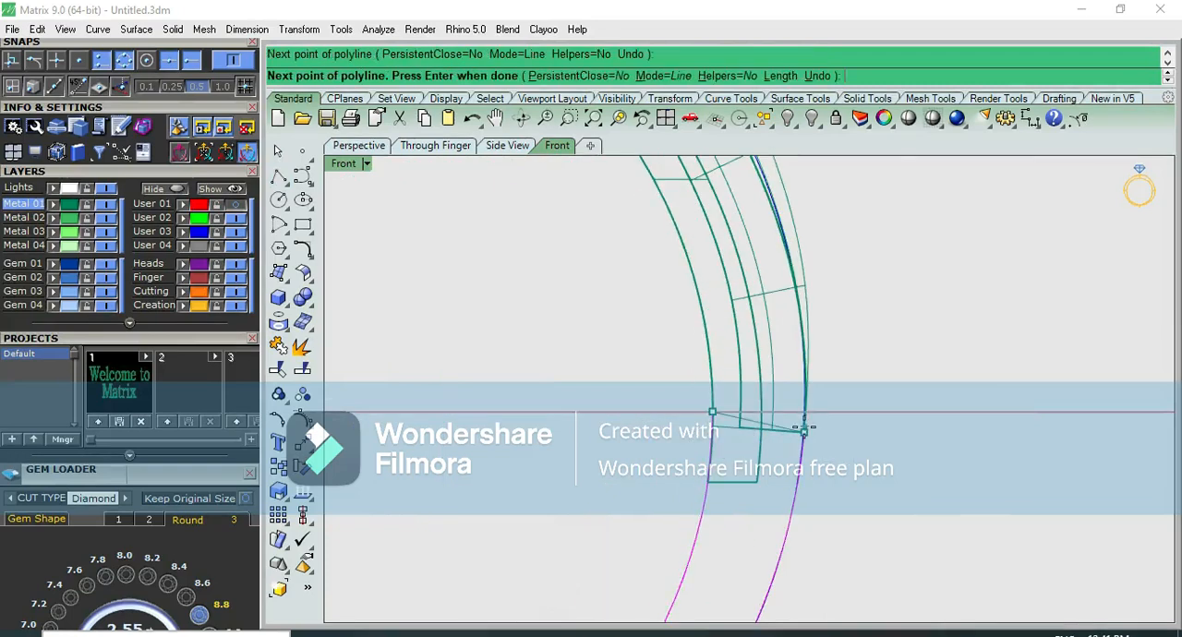
{"action": "right_click", "coordinate": [804, 434]}
Try to raise the control point at the upper end of the outer lower-shank curve
{"action": "scroll", "coordinate": [804, 439], "scroll_direction": "up", "scroll_amount": 8}
{"action": "left_click", "coordinate": [805, 439]}
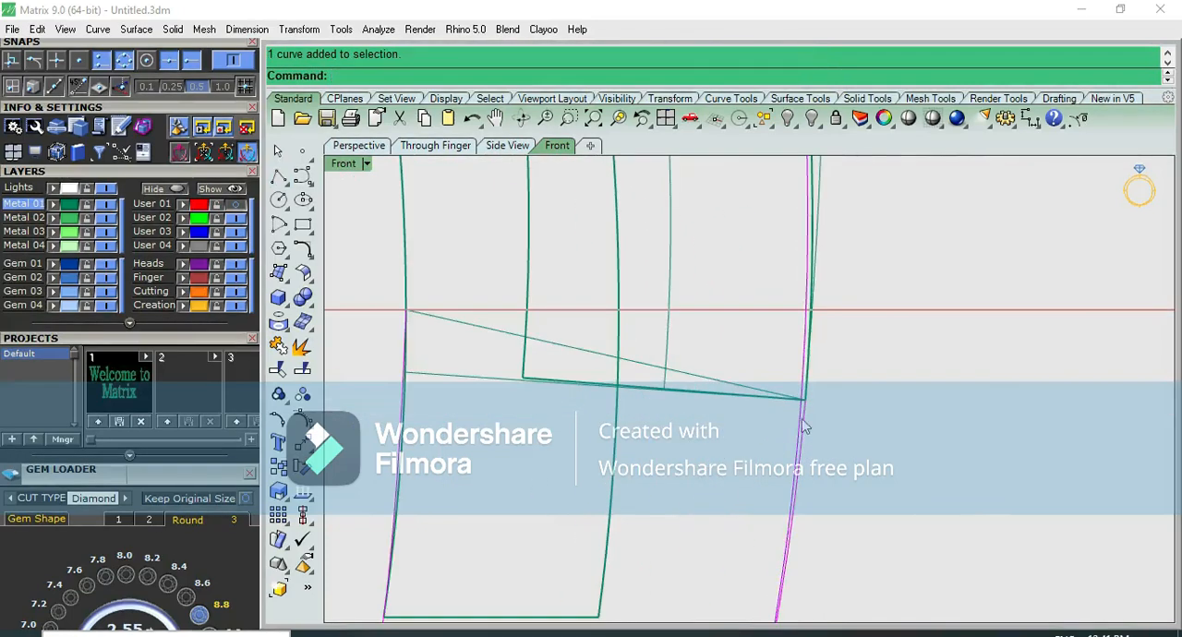
{"action": "scroll", "coordinate": [805, 426], "scroll_direction": "up", "scroll_amount": 3}
{"action": "key", "text": "F10"}
{"action": "scroll", "coordinate": [794, 427], "scroll_direction": "up", "scroll_amount": 3}
{"action": "left_click", "coordinate": [823, 373]}
{"action": "left_click_drag", "start_coordinate": [866, 332], "coordinate": [865, 305]}
{"action": "key", "text": "ctrl+z"}
Raise the shared upper end of the outer lower-shank curve and its connecting line slightly above the shoulder's lower outer corner
{"action": "left_click", "coordinate": [777, 371]}
{"action": "key", "text": "F10"}
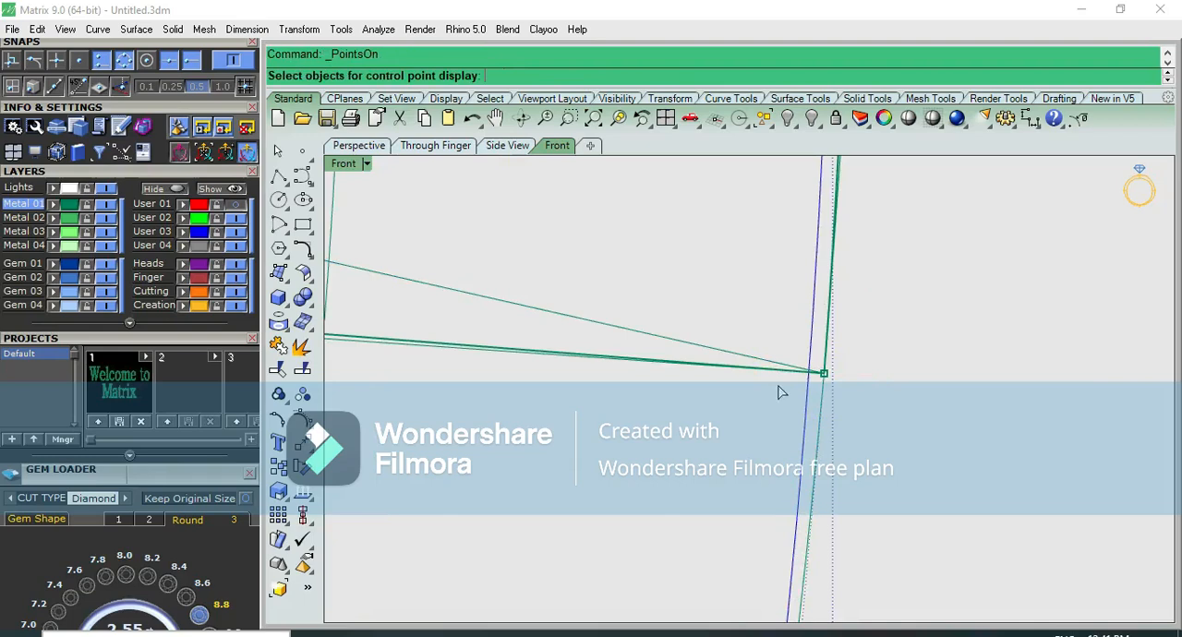
{"action": "scroll", "coordinate": [778, 392], "scroll_direction": "up", "scroll_amount": 3}
{"action": "scroll", "coordinate": [765, 410], "scroll_direction": "up", "scroll_amount": 3}
{"action": "left_click", "coordinate": [716, 377]}
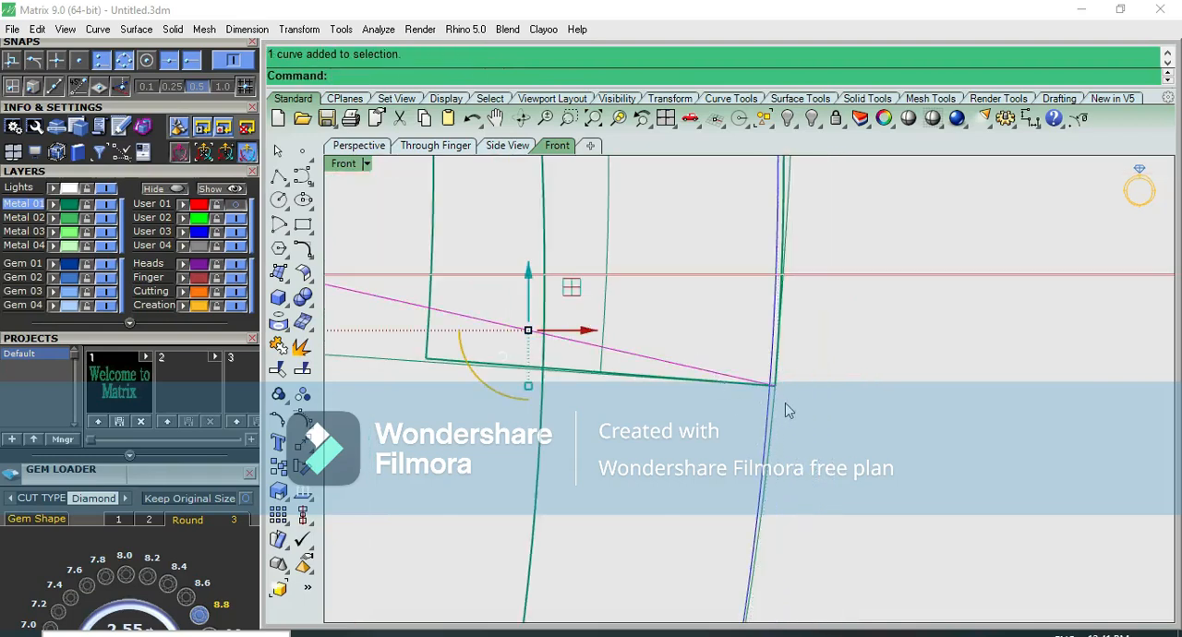
{"action": "left_click", "coordinate": [772, 418], "text": "shift"}
{"action": "key", "text": "F10"}
{"action": "left_click_drag", "start_coordinate": [710, 448], "coordinate": [805, 336]}
{"action": "scroll", "coordinate": [794, 360], "scroll_direction": "up", "scroll_amount": 5}
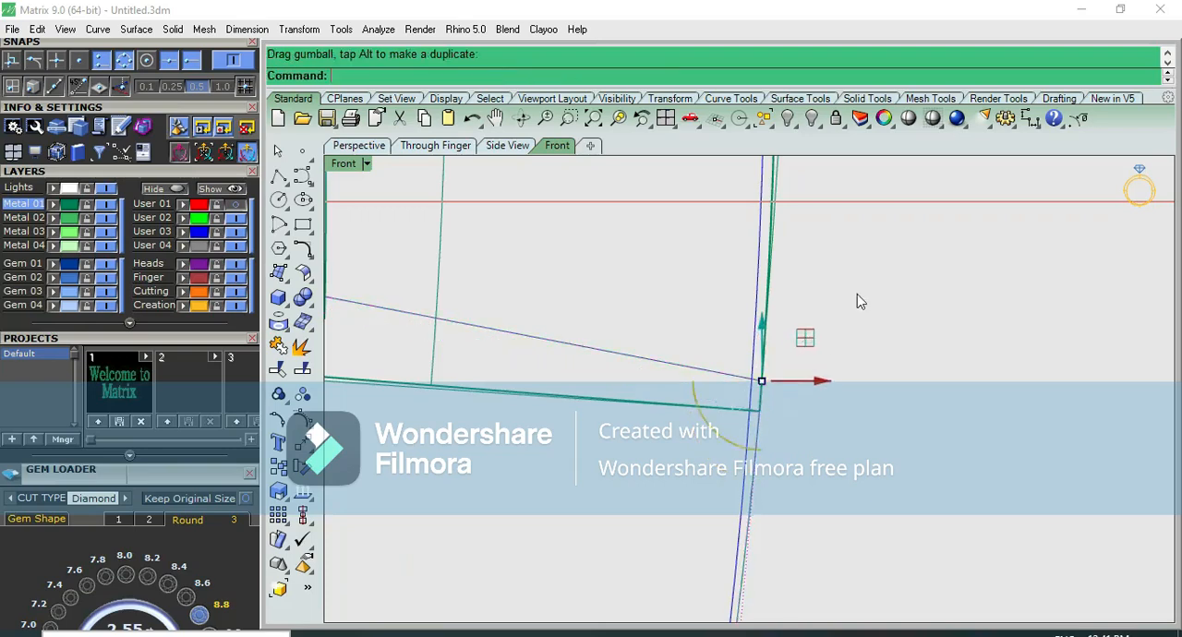
{"action": "scroll", "coordinate": [834, 422], "scroll_direction": "down", "scroll_amount": 3}
{"action": "scroll", "coordinate": [834, 422], "scroll_direction": "down", "scroll_amount": 2}
Join the four lower-shank profile curves and check the joined curve's control points near the bottom closing line
{"action": "left_click", "coordinate": [786, 377]}
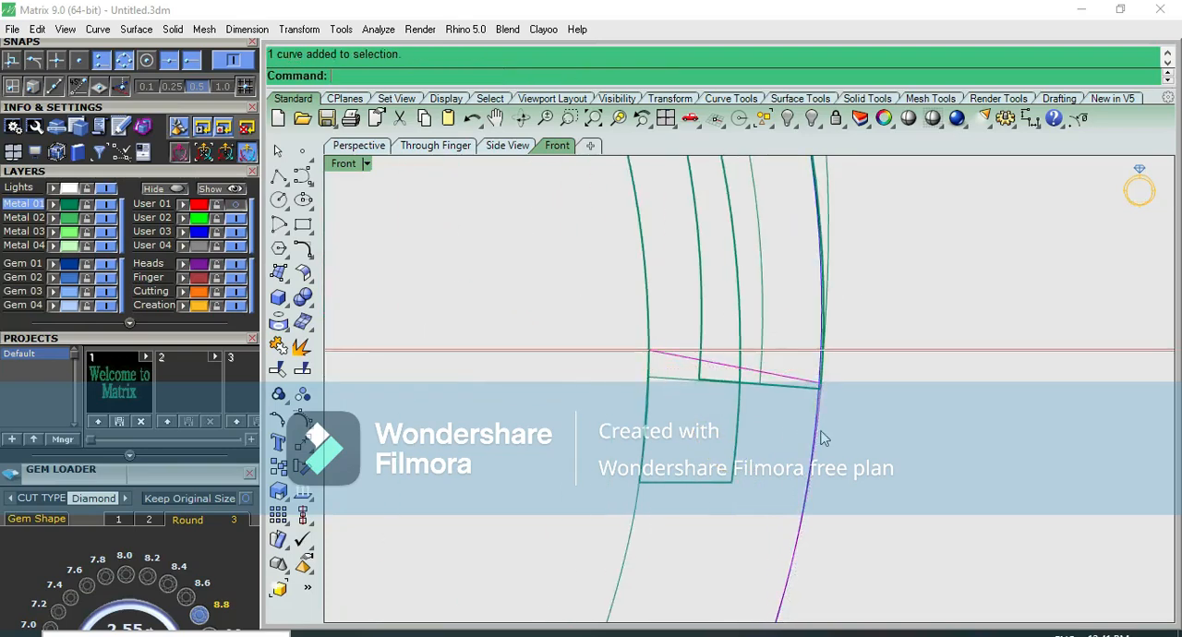
{"action": "scroll", "coordinate": [634, 532], "scroll_direction": "down", "scroll_amount": 5}
{"action": "scroll", "coordinate": [591, 545], "scroll_direction": "up", "scroll_amount": 3}
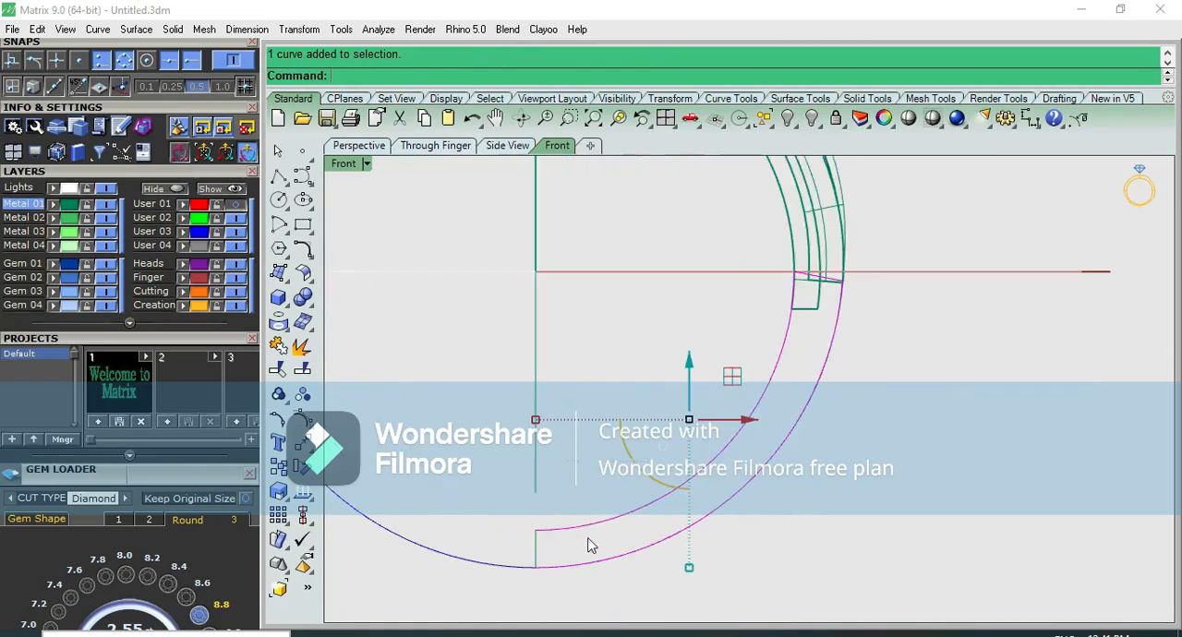
{"action": "left_click", "coordinate": [281, 367]}
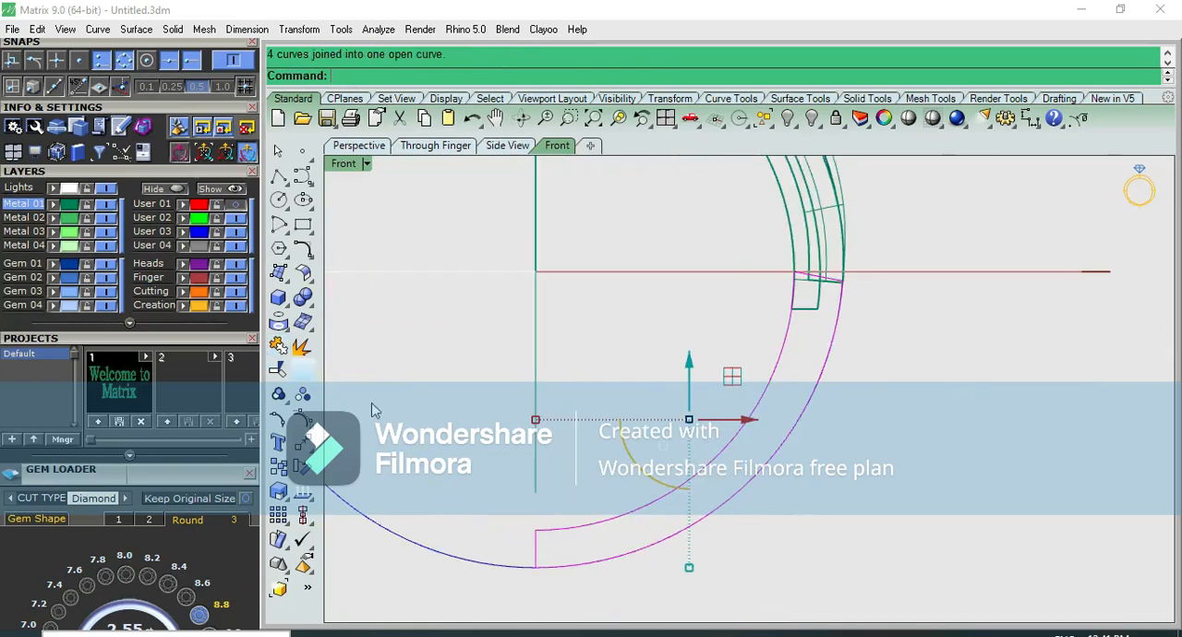
{"action": "scroll", "coordinate": [551, 539], "scroll_direction": "up", "scroll_amount": 5}
{"action": "left_click_drag", "start_coordinate": [534, 504], "coordinate": [559, 476]}
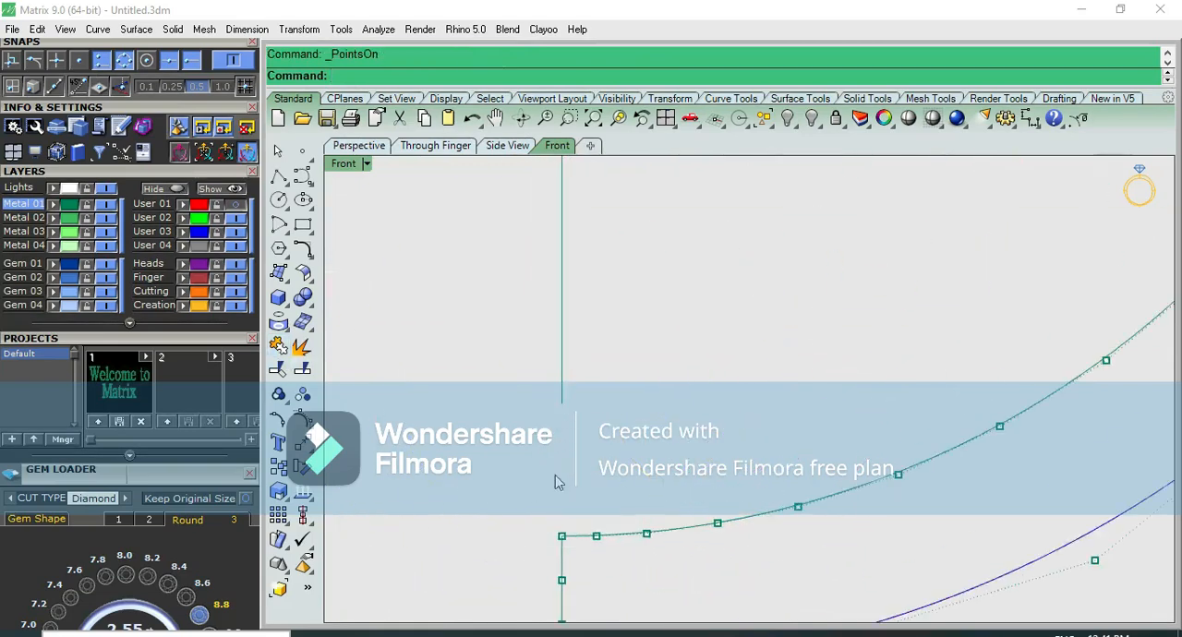
{"action": "scroll", "coordinate": [560, 478], "scroll_direction": "down", "scroll_amount": 4}
{"action": "key", "text": "Escape"}
{"action": "left_click", "coordinate": [617, 504]}
{"action": "scroll", "coordinate": [602, 506], "scroll_direction": "down", "scroll_amount": 7}
Project the joined lower-shank profile flat onto the front construction plane, deleting the input curve
{"action": "key", "text": "ctrl+F3"}
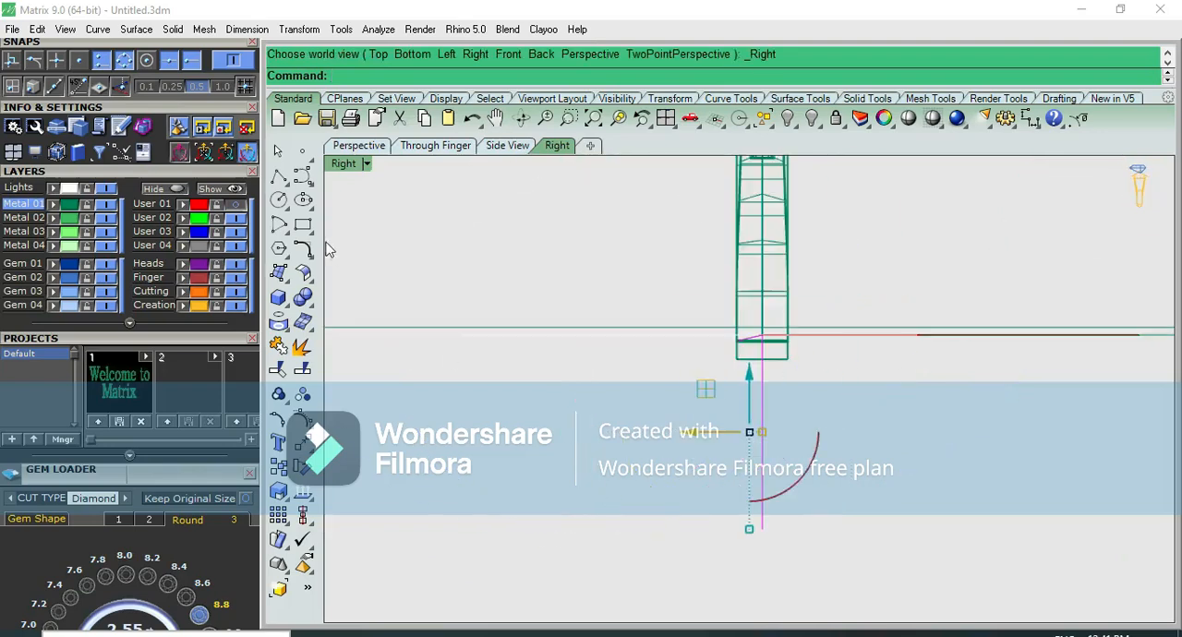
{"action": "key", "text": "ctrl+F2"}
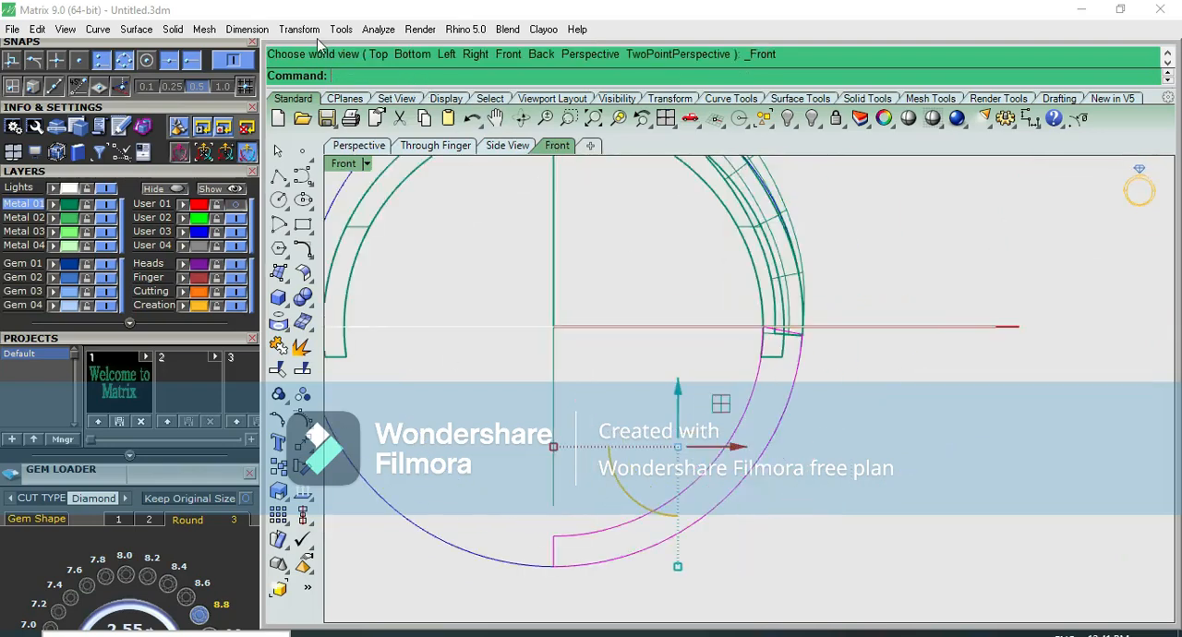
{"action": "left_click", "coordinate": [299, 28]}
{"action": "left_click", "coordinate": [637, 330]}
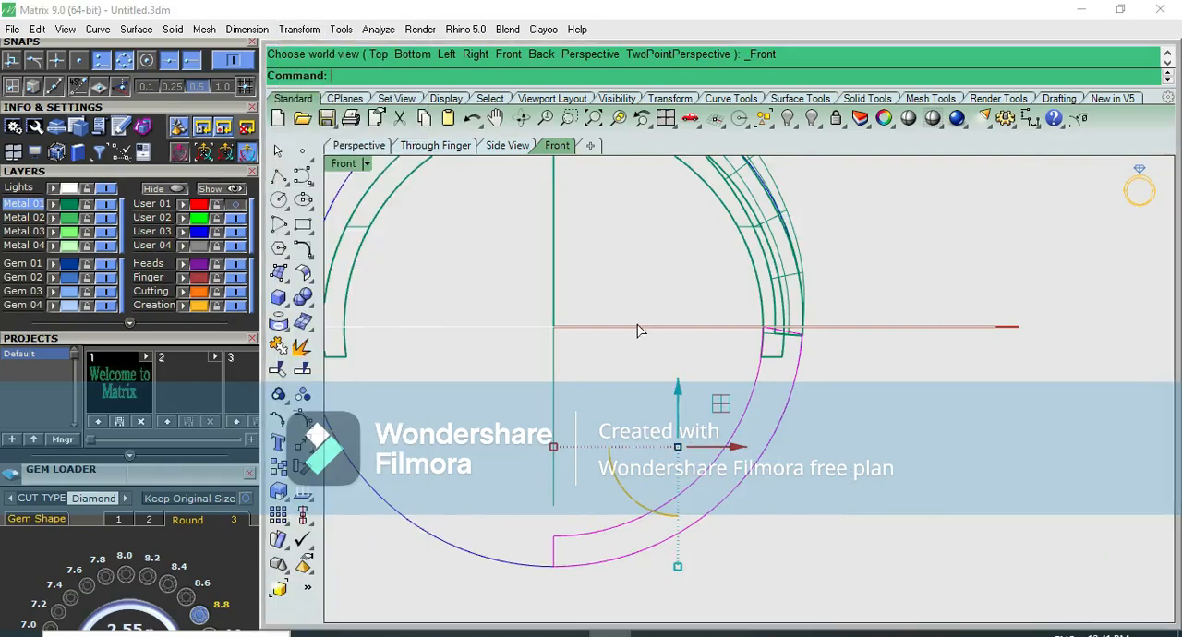
{"action": "left_click", "coordinate": [456, 76]}
{"action": "scroll", "coordinate": [759, 343], "scroll_direction": "up", "scroll_amount": 4}
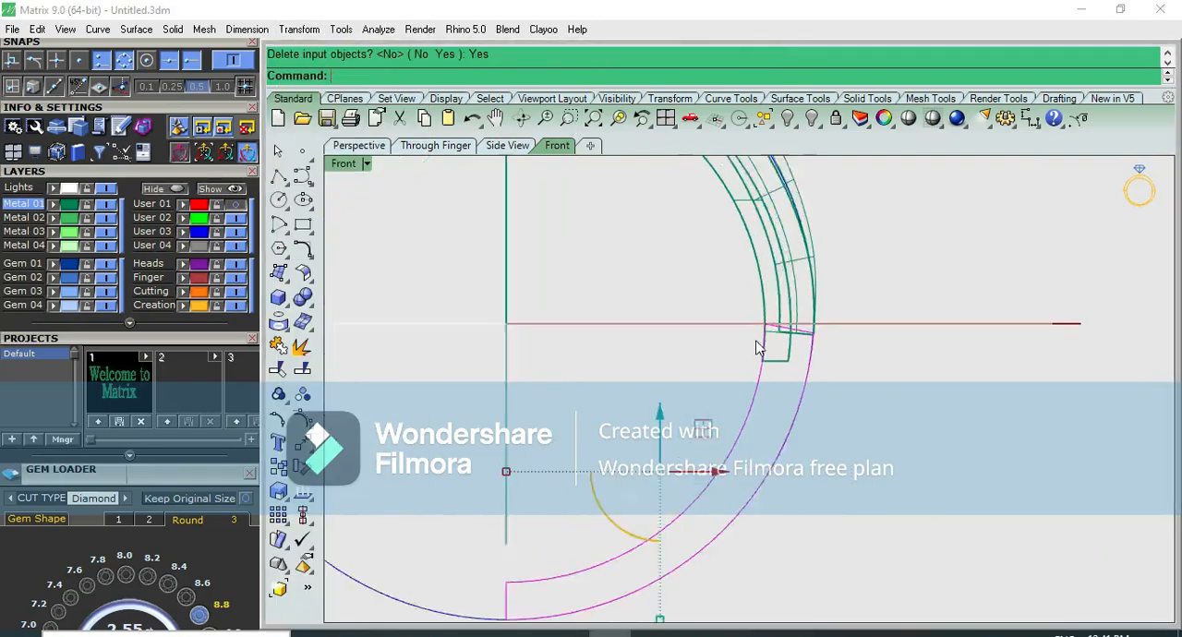
{"action": "key", "text": "ctrl+F4"}
{"action": "scroll", "coordinate": [776, 370], "scroll_direction": "up", "scroll_amount": 5}
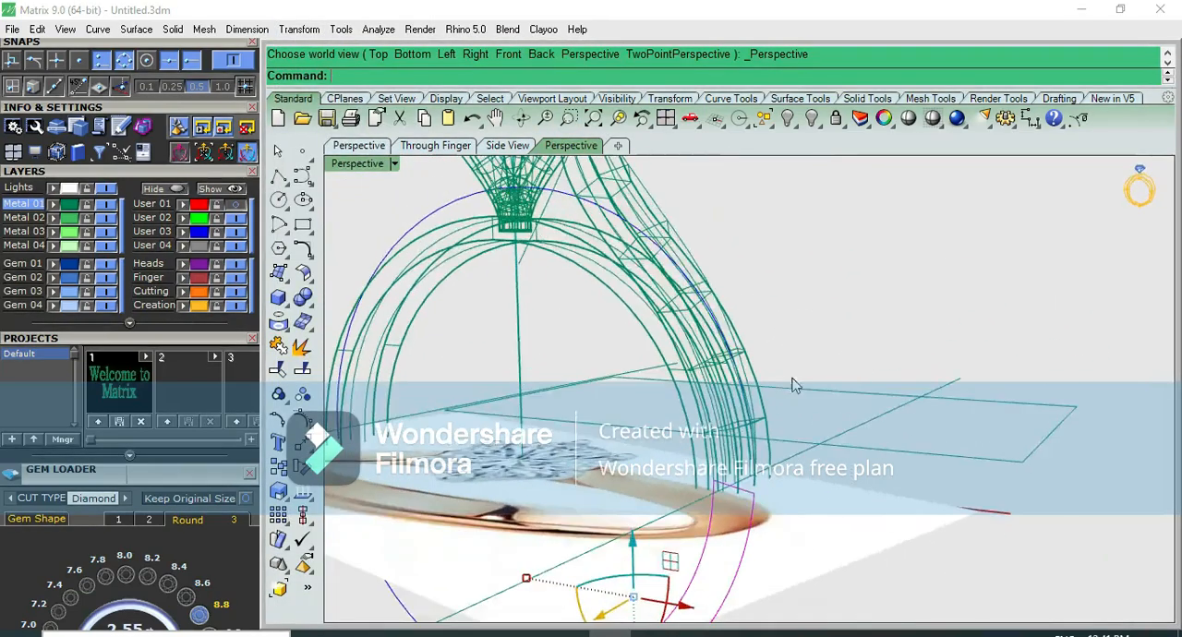
{"action": "key", "text": "ctrl+F2"}
Extrude the lower-shank profile as a solid on both sides, out to the shoulder's side edge in the right view
{"action": "left_click", "coordinate": [279, 300]}
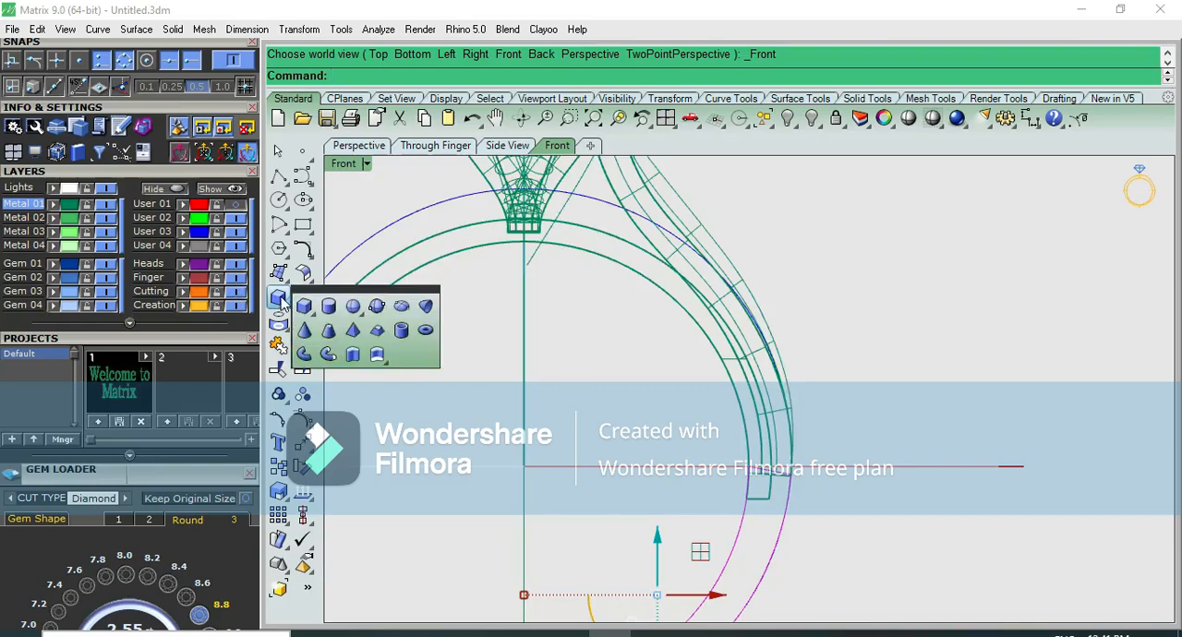
{"action": "left_click", "coordinate": [328, 354]}
{"action": "key", "text": "ctrl+F3"}
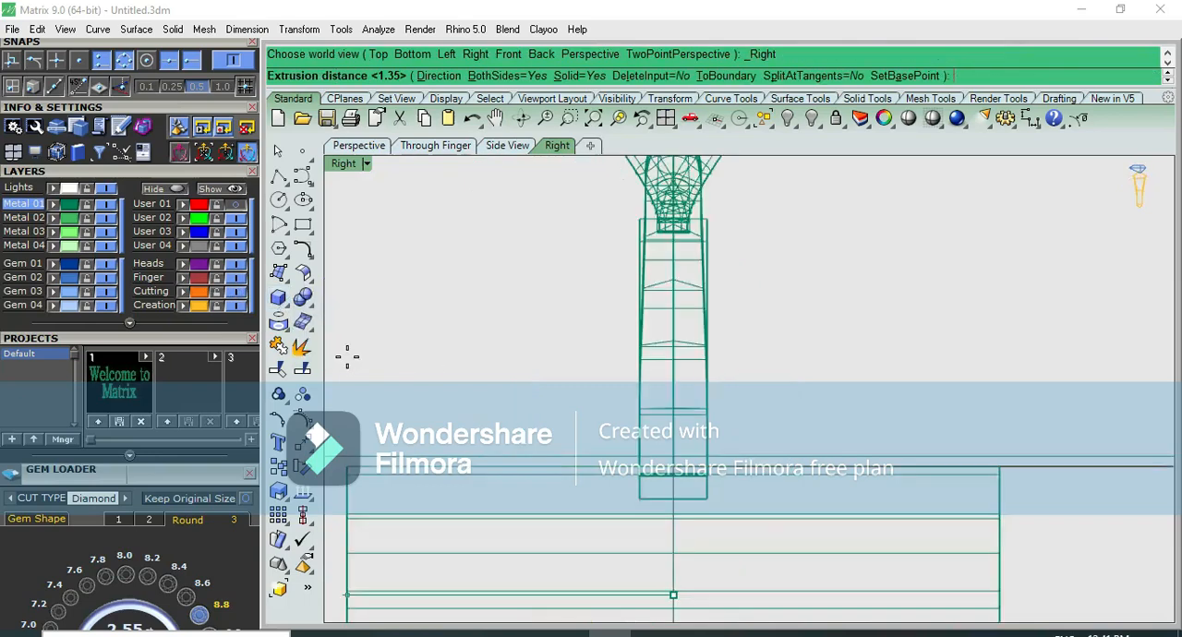
{"action": "scroll", "coordinate": [557, 406], "scroll_direction": "up", "scroll_amount": 7}
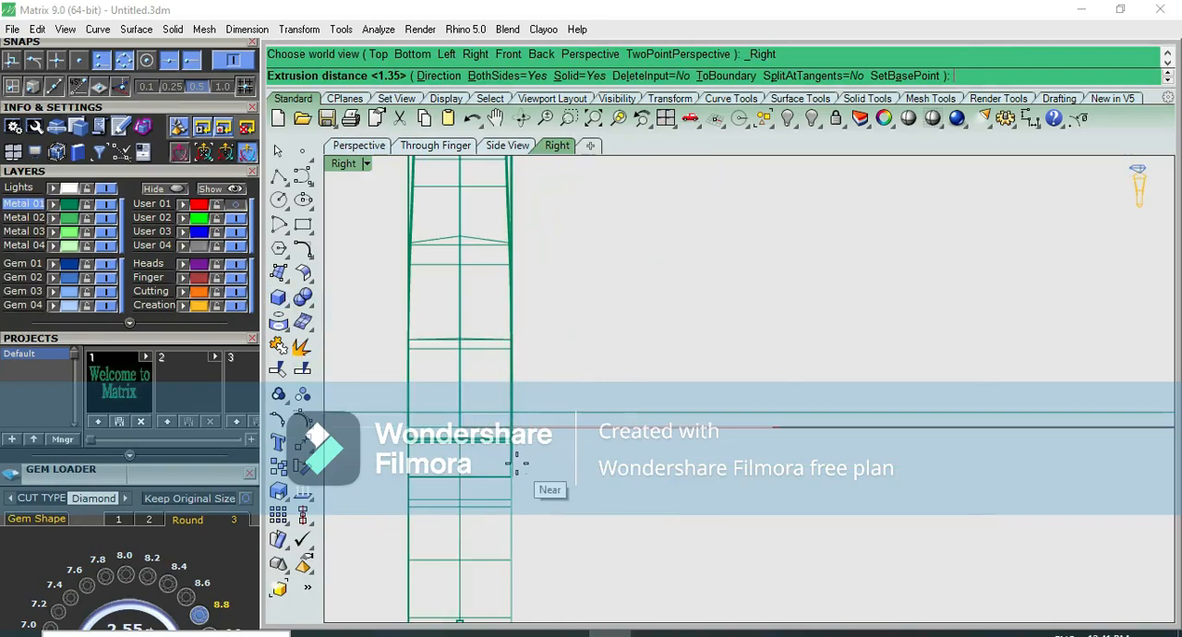
{"action": "left_click", "coordinate": [514, 464]}
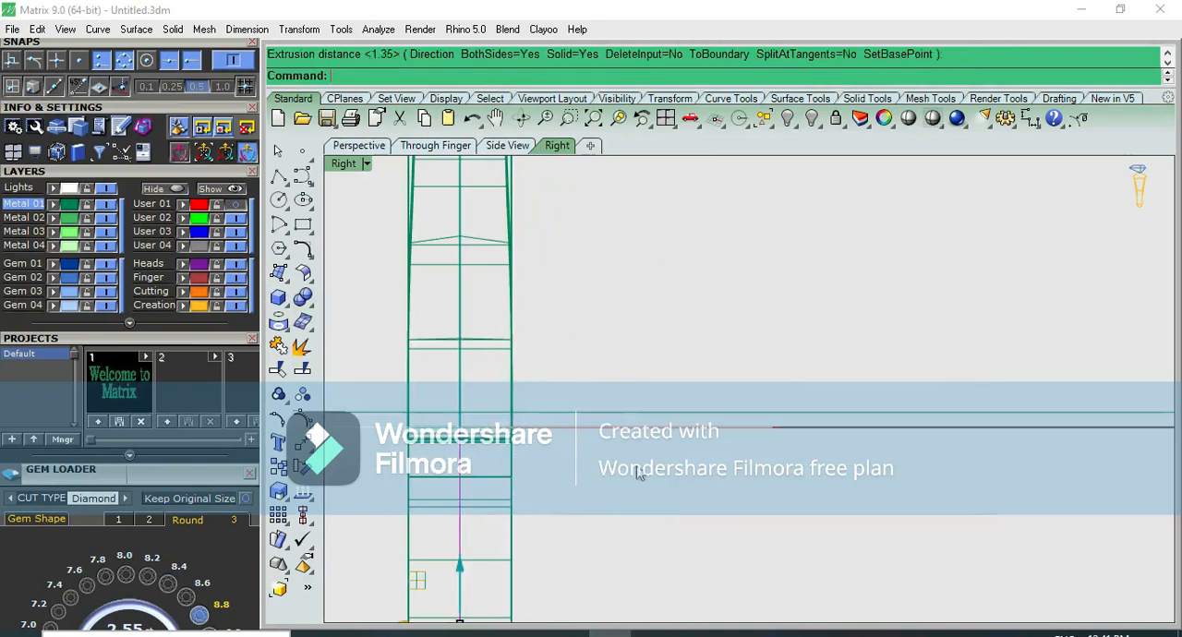
Examine the extruded lower shank in shaded perspective and compare the inner band's width with the tapered shoulder from the side
{"action": "left_click", "coordinate": [910, 119]}
{"action": "key", "text": "ctrl+F4"}
{"action": "right_click_drag", "start_coordinate": [681, 343], "coordinate": [575, 267]}
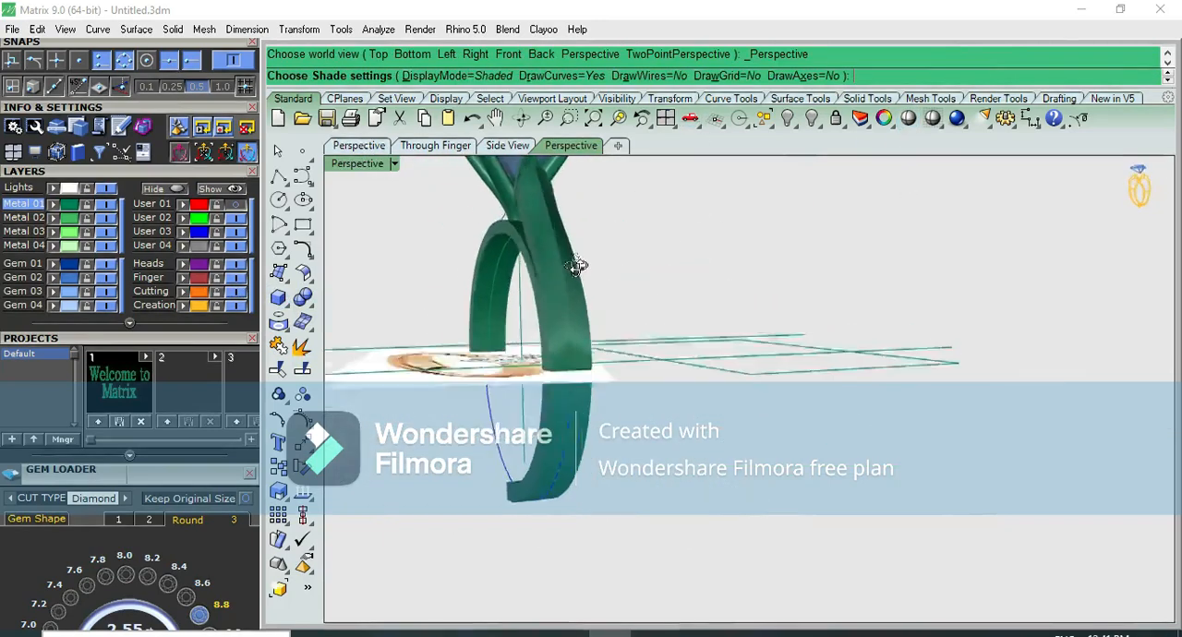
{"action": "key", "text": "ctrl+F3"}
{"action": "key", "text": "ctrl+F1"}
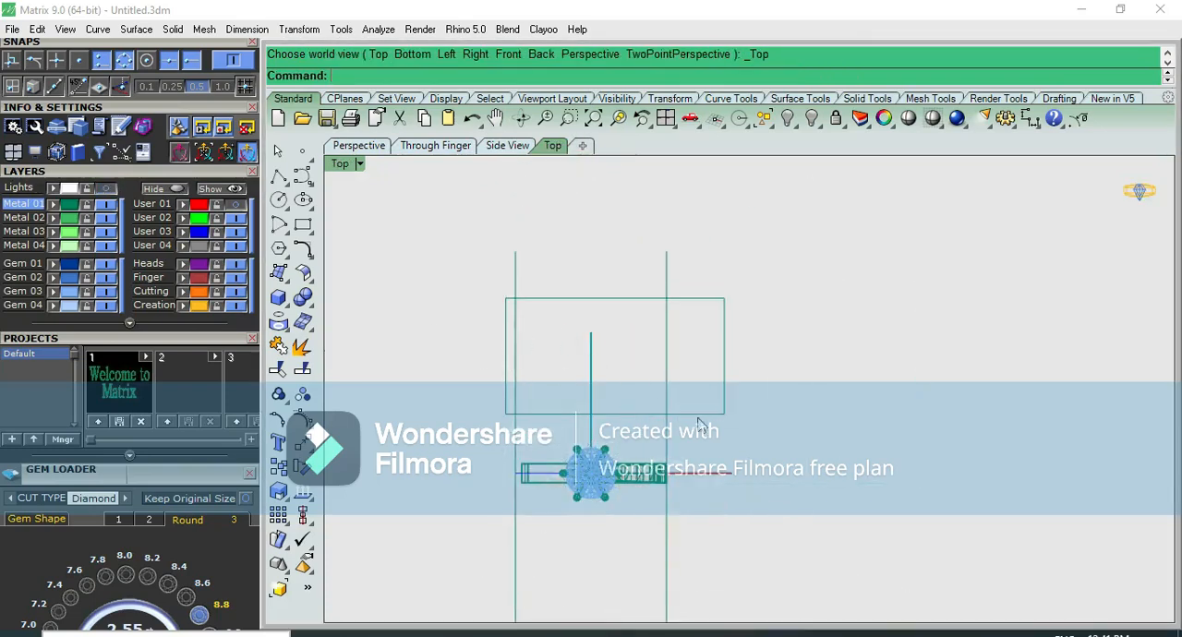
{"action": "key", "text": "ctrl+F3"}
{"action": "scroll", "coordinate": [699, 415], "scroll_direction": "up", "scroll_amount": 5}
{"action": "left_click", "coordinate": [647, 335]}
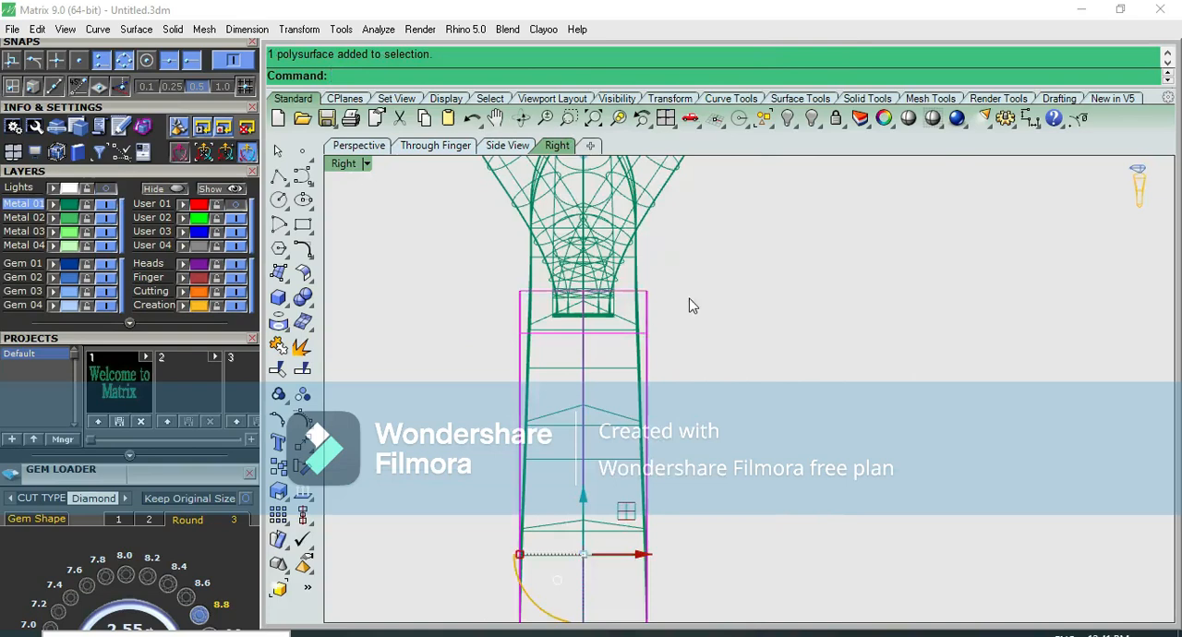
{"action": "scroll", "coordinate": [706, 314], "scroll_direction": "down", "scroll_amount": 3}
{"action": "left_click", "coordinate": [733, 352]}
{"action": "right_click_drag", "start_coordinate": [740, 342], "coordinate": [736, 309]}
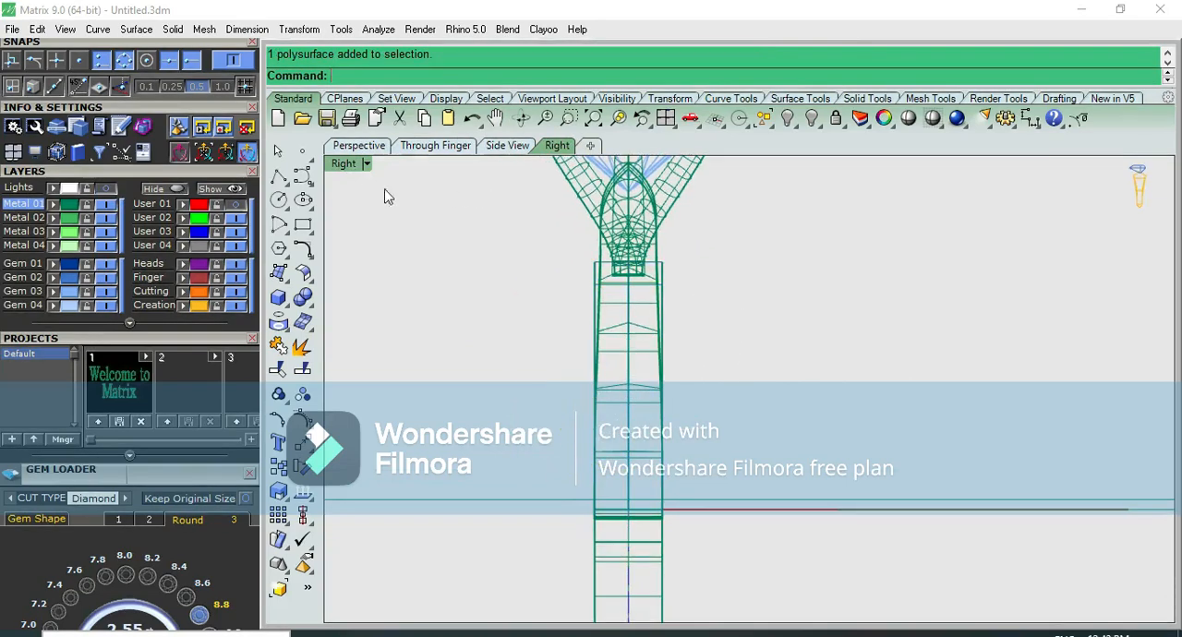
Draw a straight polyline along one side edge of the tapered shoulder, from near the head's base down past the band
{"action": "left_click", "coordinate": [279, 178]}
{"action": "left_click", "coordinate": [677, 245]}
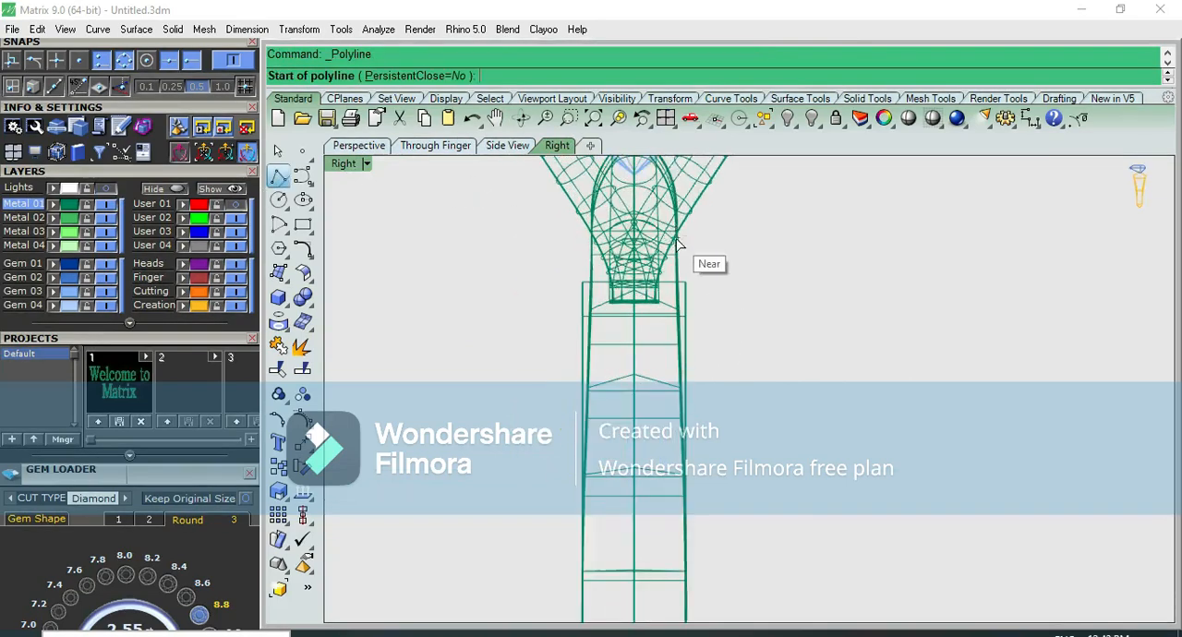
{"action": "left_click", "coordinate": [691, 561]}
{"action": "key", "text": "Return"}
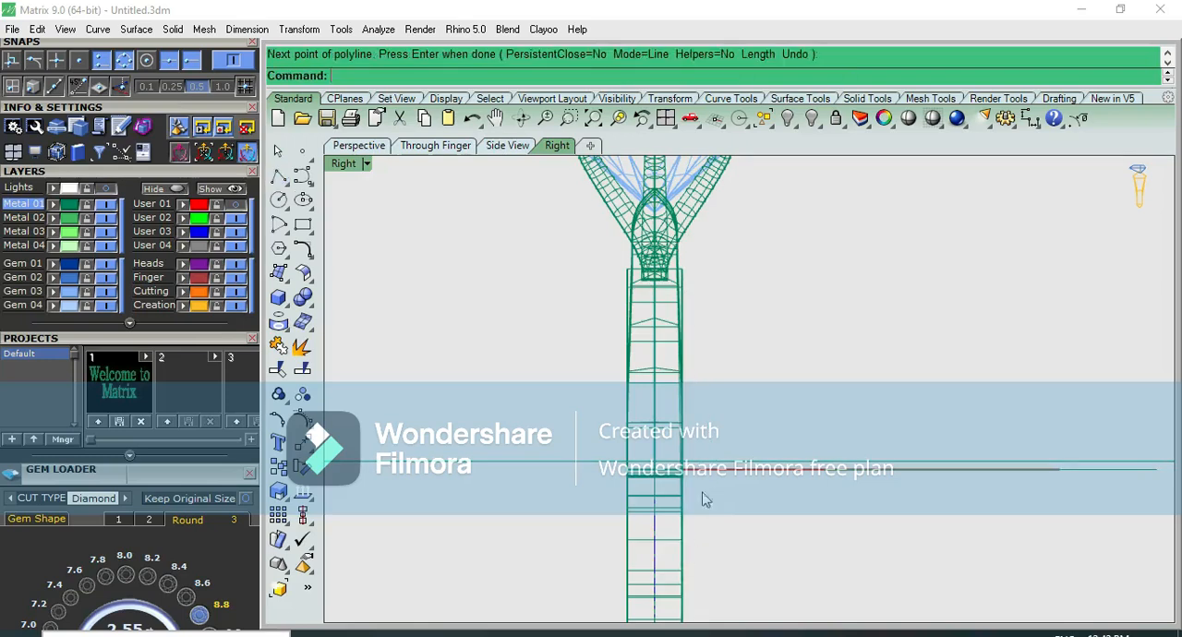
Examine how closely the drawn line follows the tapered shoulder's side edge among the overlapping surfaces
{"action": "scroll", "coordinate": [685, 282], "scroll_direction": "up", "scroll_amount": 2}
{"action": "left_click", "coordinate": [689, 330]}
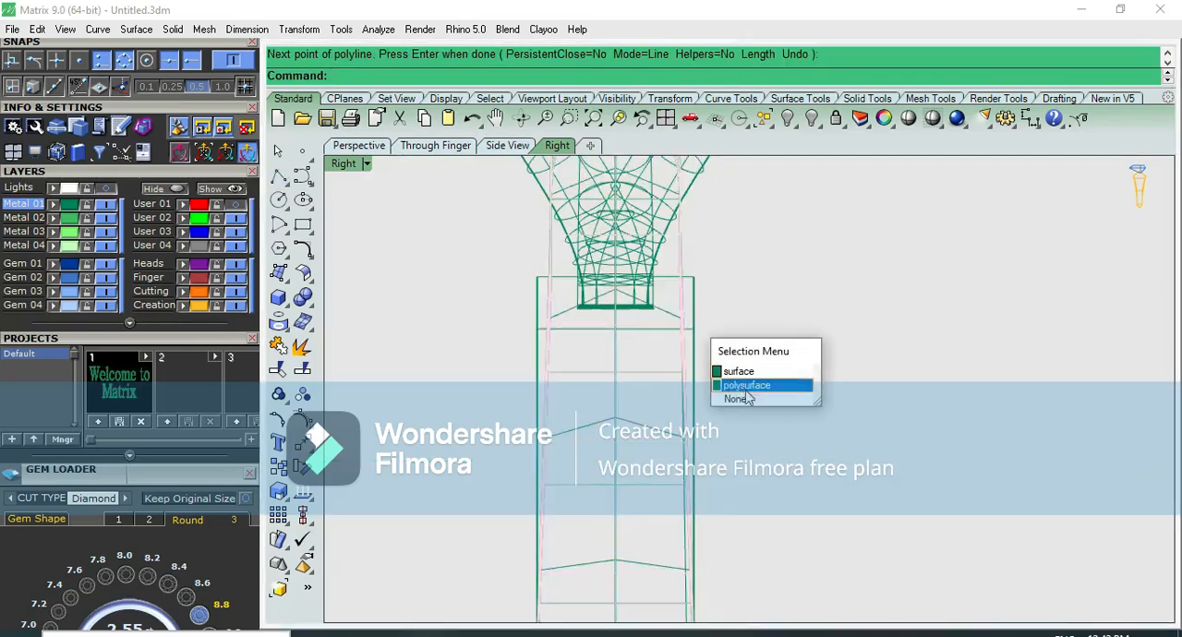
{"action": "scroll", "coordinate": [681, 246], "scroll_direction": "up", "scroll_amount": 3}
{"action": "scroll", "coordinate": [670, 320], "scroll_direction": "up", "scroll_amount": 4}
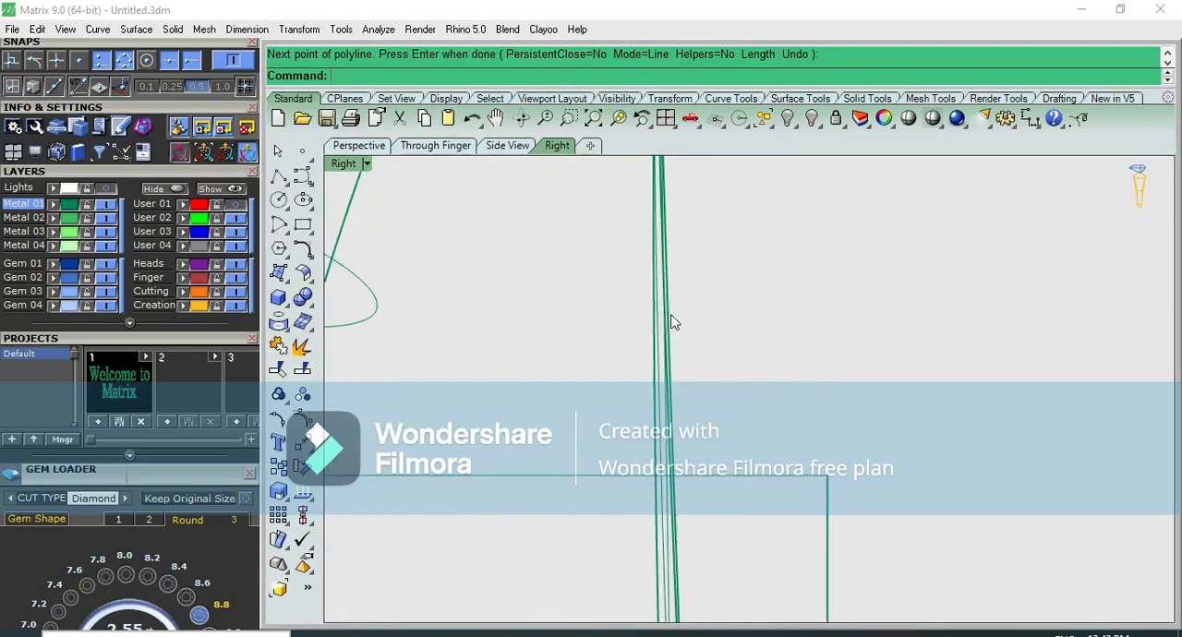
{"action": "left_click", "coordinate": [672, 323]}
{"action": "left_click", "coordinate": [662, 346]}
{"action": "scroll", "coordinate": [670, 369], "scroll_direction": "up", "scroll_amount": 3}
{"action": "left_click", "coordinate": [688, 377]}
{"action": "scroll", "coordinate": [686, 362], "scroll_direction": "down", "scroll_amount": 15}
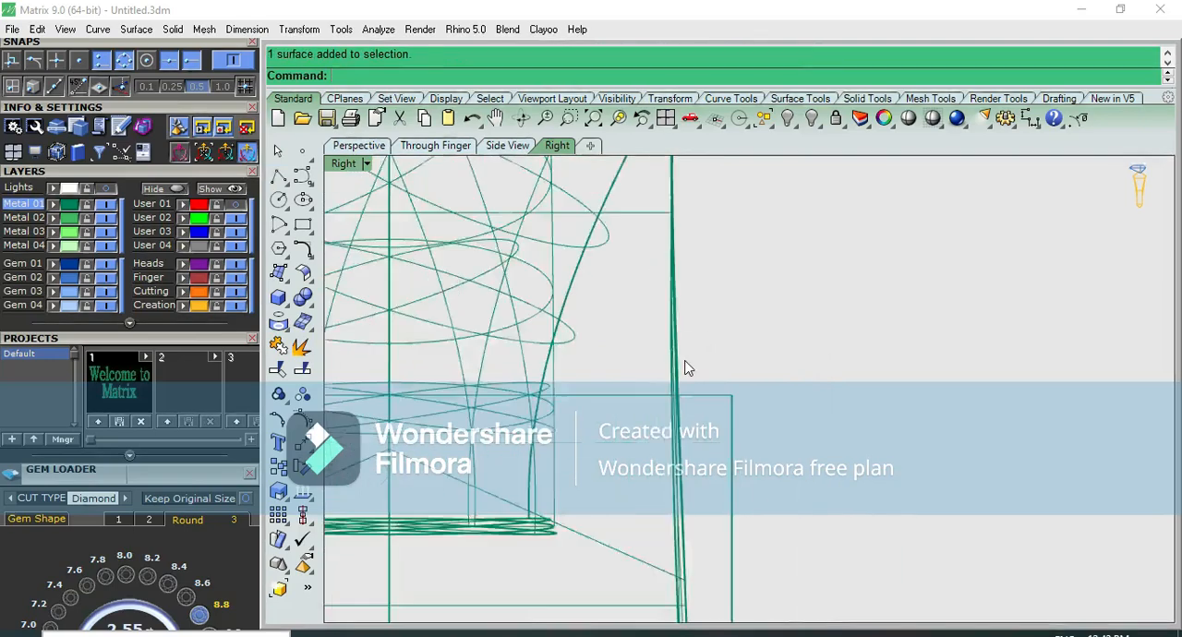
{"action": "right_click_drag", "start_coordinate": [720, 496], "coordinate": [652, 175]}
{"action": "scroll", "coordinate": [637, 517], "scroll_direction": "up", "scroll_amount": 2}
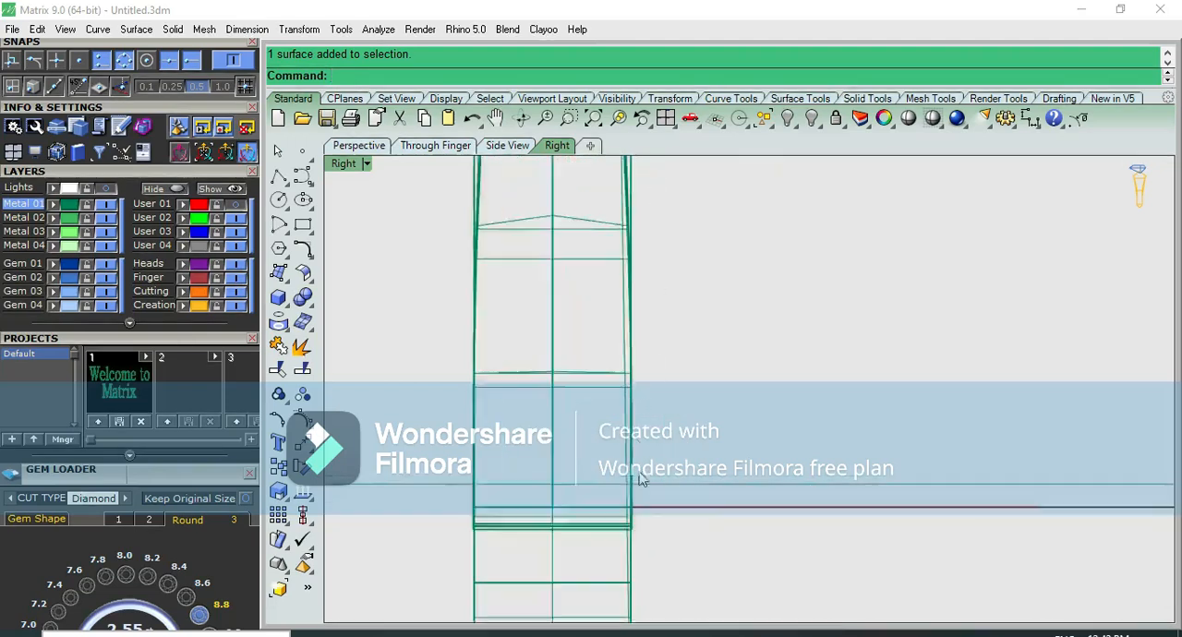
Show the drawn line's control points and adjust its lower end to follow the shoulder's side edge
{"action": "left_click", "coordinate": [637, 528]}
{"action": "left_click", "coordinate": [669, 560]}
{"action": "key", "text": "F10"}
{"action": "right_click_drag", "start_coordinate": [691, 541], "coordinate": [637, 222]}
{"action": "left_click", "coordinate": [580, 502]}
{"action": "left_click_drag", "start_coordinate": [639, 502], "coordinate": [644, 505]}
{"action": "left_click", "coordinate": [676, 441]}
{"action": "scroll", "coordinate": [649, 361], "scroll_direction": "down", "scroll_amount": 5}
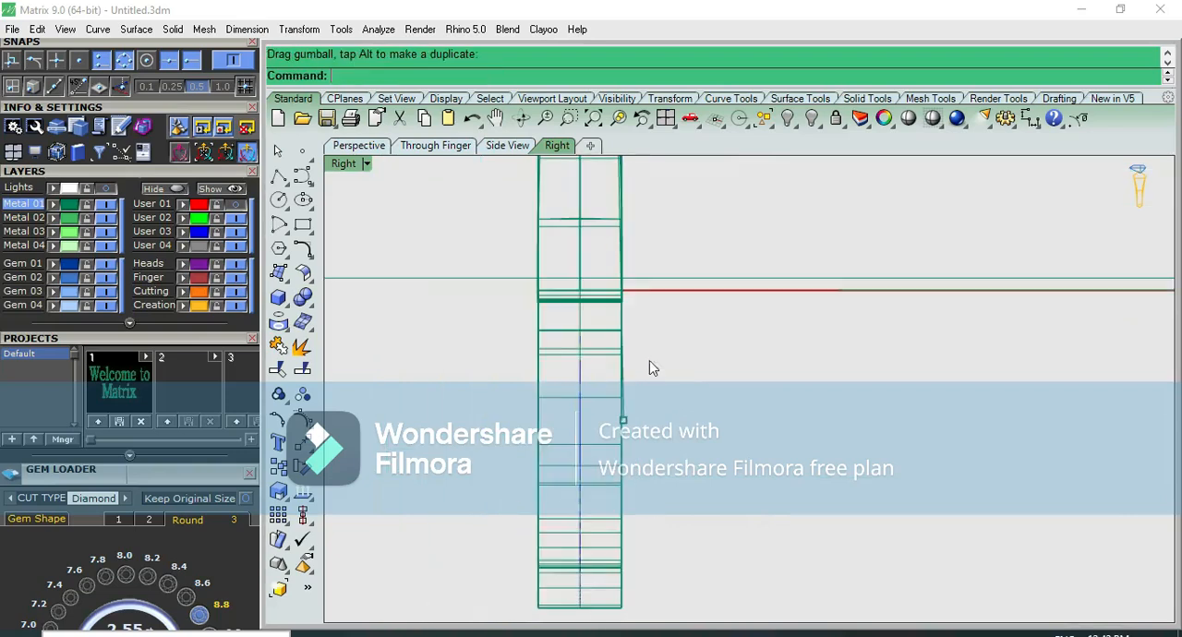
{"action": "right_click_drag", "start_coordinate": [652, 293], "coordinate": [626, 541]}
{"action": "scroll", "coordinate": [610, 307], "scroll_direction": "up", "scroll_amount": 6}
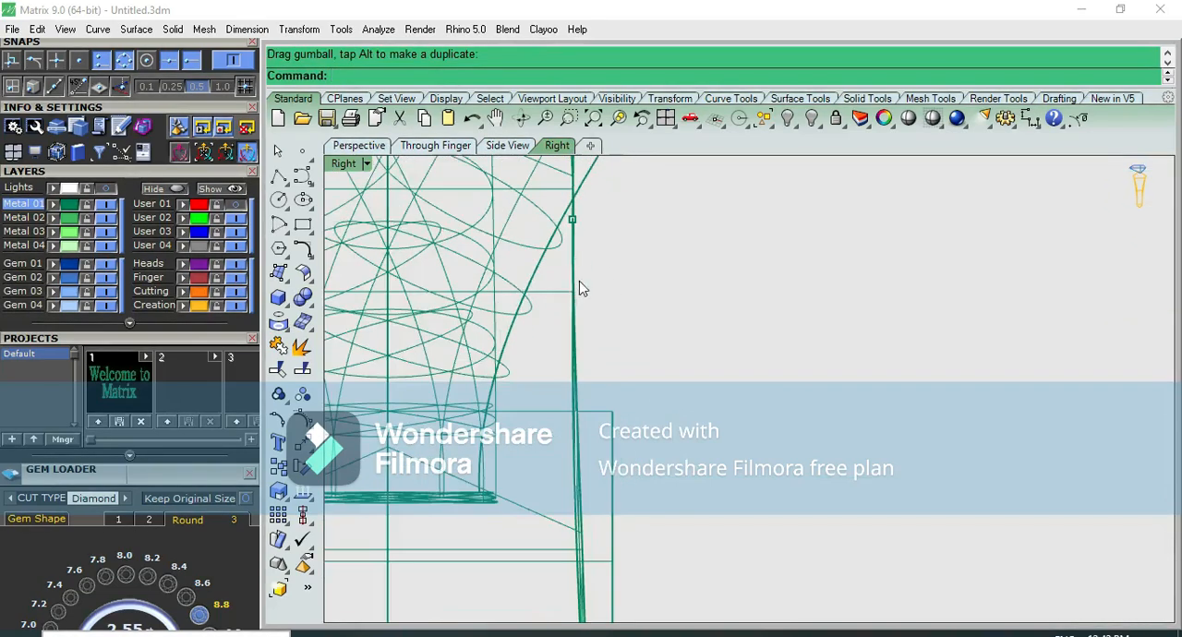
{"action": "left_click", "coordinate": [574, 222]}
{"action": "scroll", "coordinate": [609, 267], "scroll_direction": "down", "scroll_amount": 5}
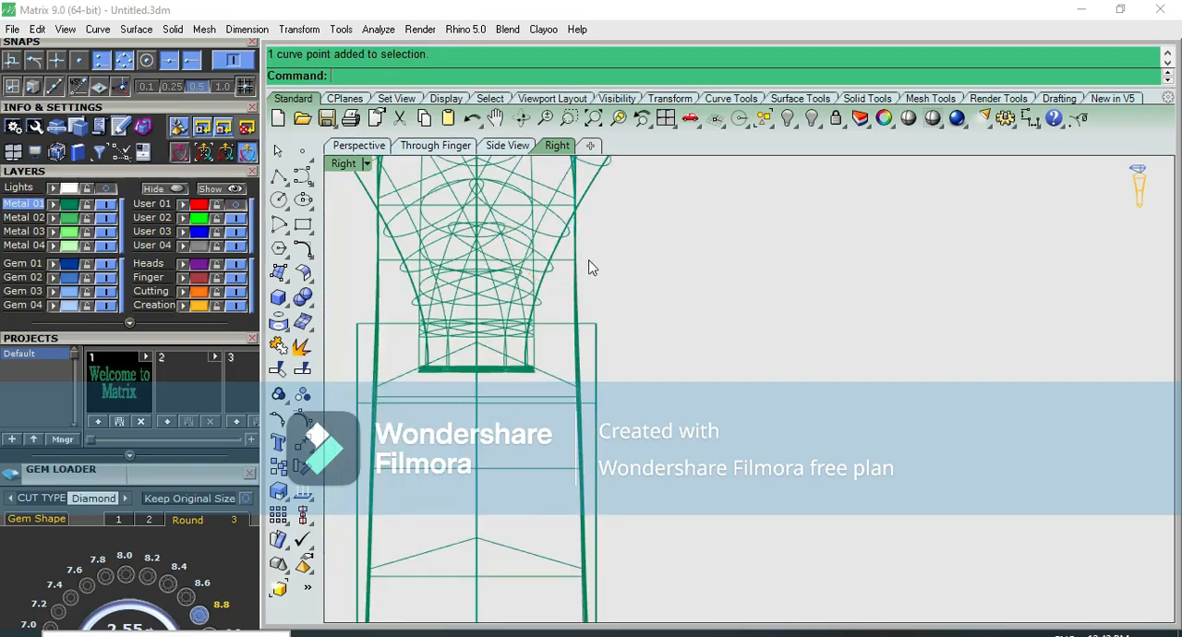
{"action": "scroll", "coordinate": [589, 262], "scroll_direction": "down", "scroll_amount": 6}
{"action": "left_click", "coordinate": [593, 327]}
Cut the inner band with WireCut, using the line along the shoulder's side edge as the cutting curve
{"action": "left_click", "coordinate": [645, 299]}
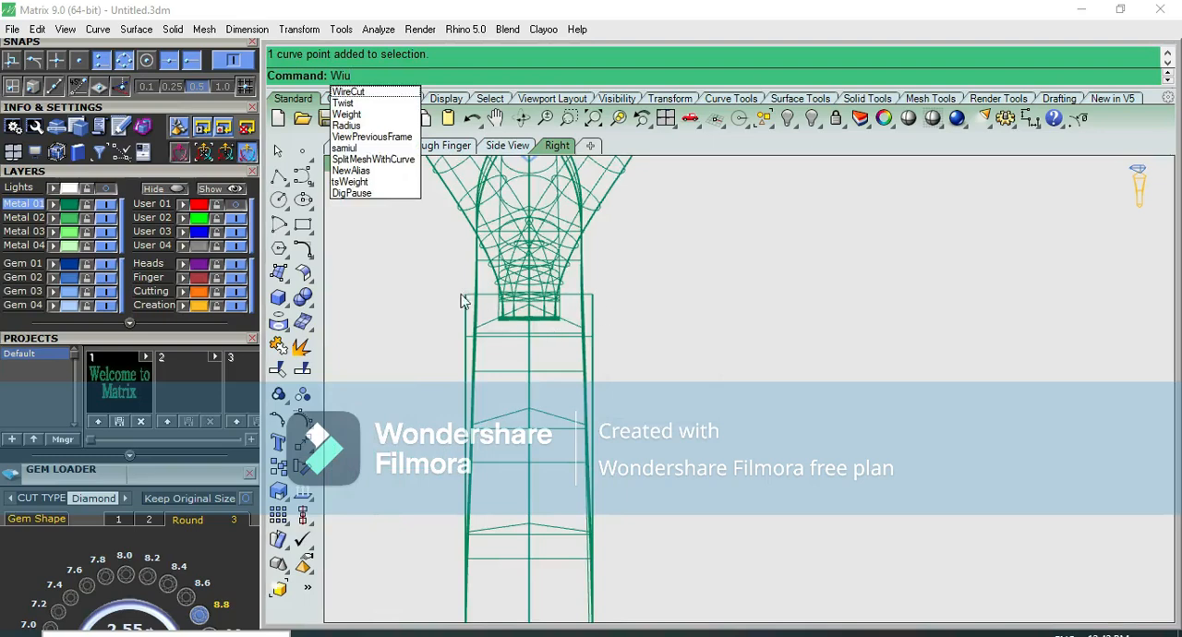
{"action": "left_click", "coordinate": [392, 93]}
{"action": "scroll", "coordinate": [587, 261], "scroll_direction": "up", "scroll_amount": 2}
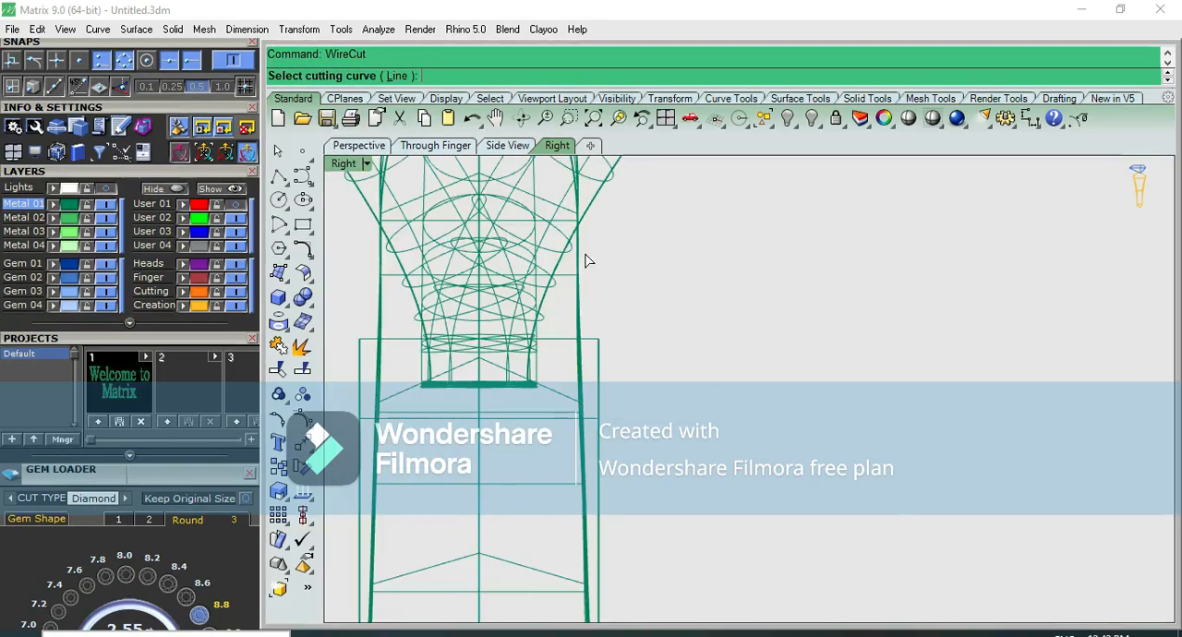
{"action": "left_click", "coordinate": [582, 267]}
{"action": "left_click", "coordinate": [632, 305]}
{"action": "left_click", "coordinate": [601, 369]}
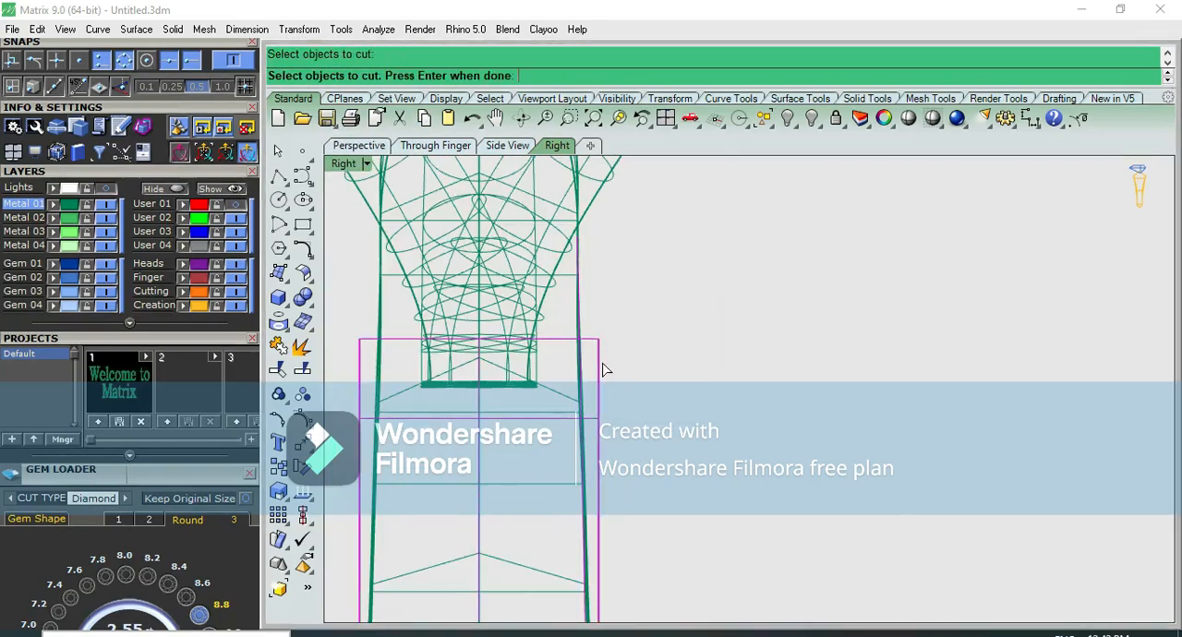
{"action": "key", "text": "Return"}
{"action": "key", "text": "Return"}
Delete the inner band's cut-off strip that projects outside the shoulder's side edge
{"action": "left_click", "coordinate": [601, 347]}
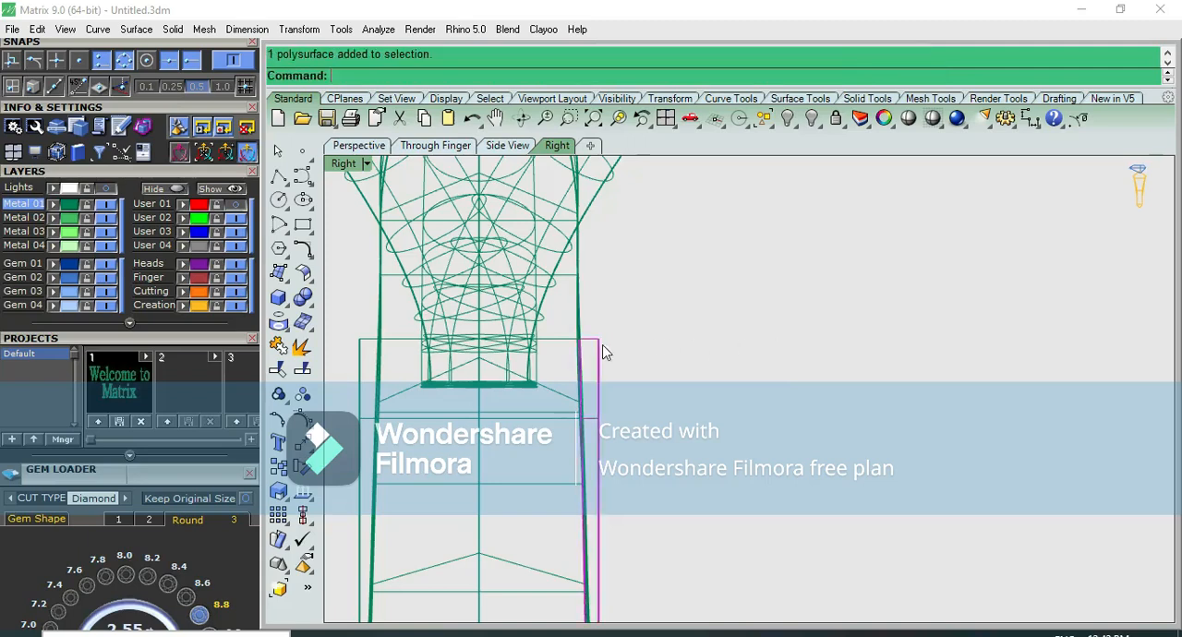
{"action": "scroll", "coordinate": [604, 351], "scroll_direction": "down", "scroll_amount": 2}
{"action": "key", "text": "Delete"}
Remove the leftover inner band strip still standing outside the shoulder's side edge
{"action": "left_click", "coordinate": [590, 349]}
{"action": "left_click", "coordinate": [602, 349]}
{"action": "left_click", "coordinate": [591, 340]}
{"action": "left_click", "coordinate": [598, 333]}
{"action": "scroll", "coordinate": [598, 340], "scroll_direction": "up", "scroll_amount": 2}
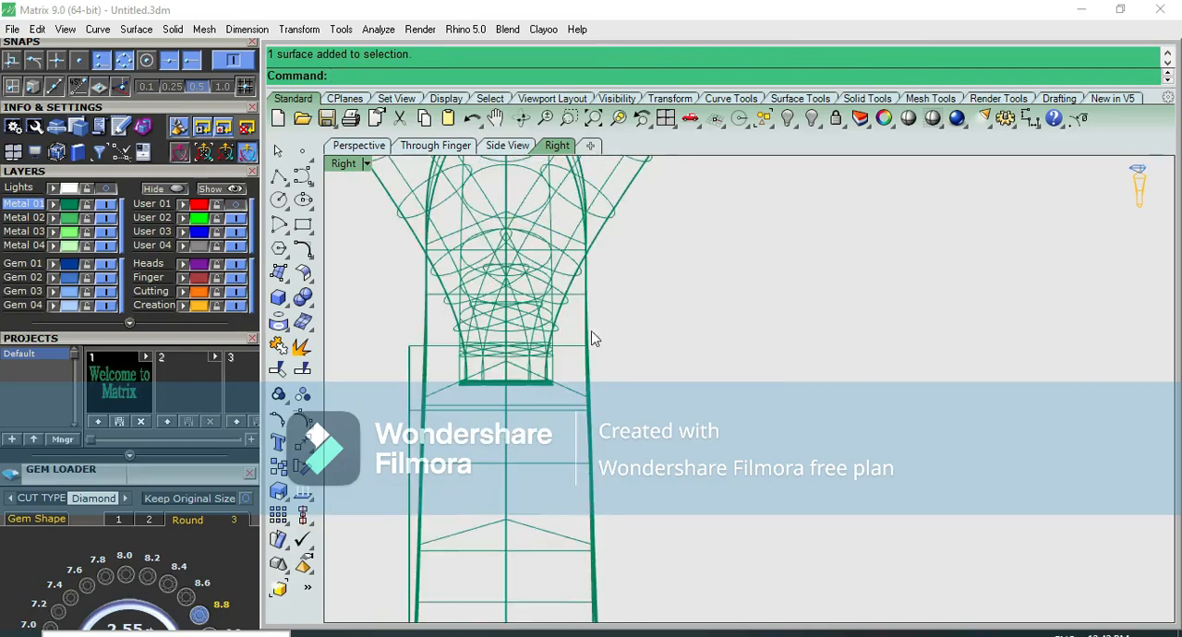
Mirror a copy of the cutting line across the ring's centre plane in the side view, starting the mirror plane at 0
{"action": "left_click", "coordinate": [620, 343]}
{"action": "left_click", "coordinate": [652, 377]}
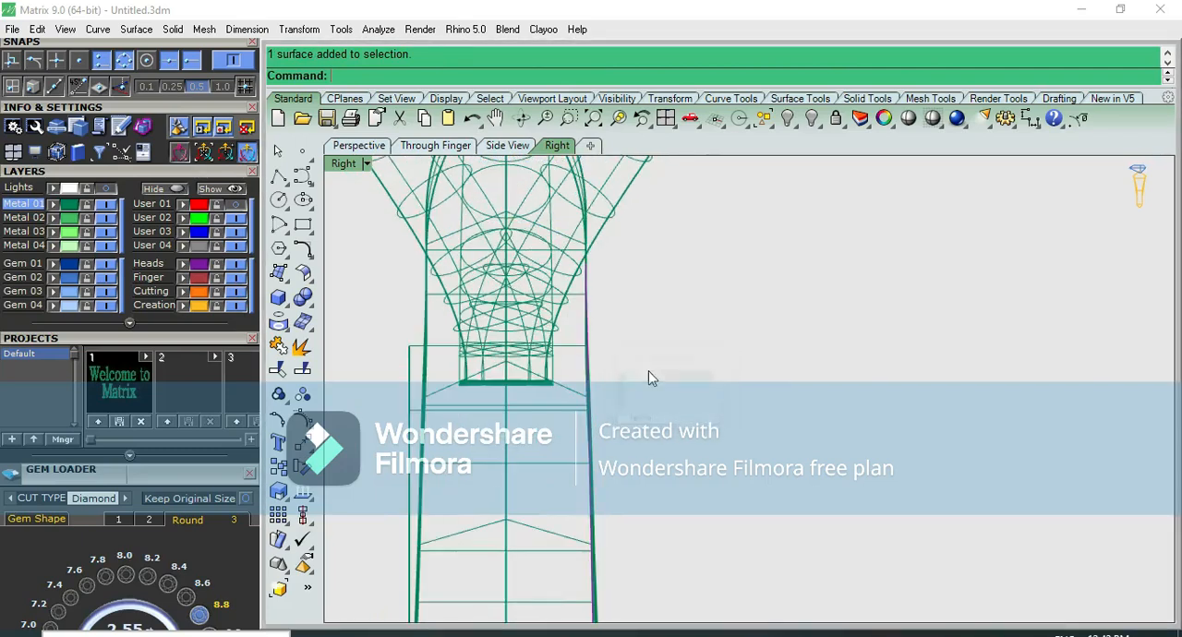
{"action": "scroll", "coordinate": [643, 380], "scroll_direction": "down", "scroll_amount": 2}
{"action": "type", "text": "mand: Mirror"}
{"action": "key", "text": "Return"}
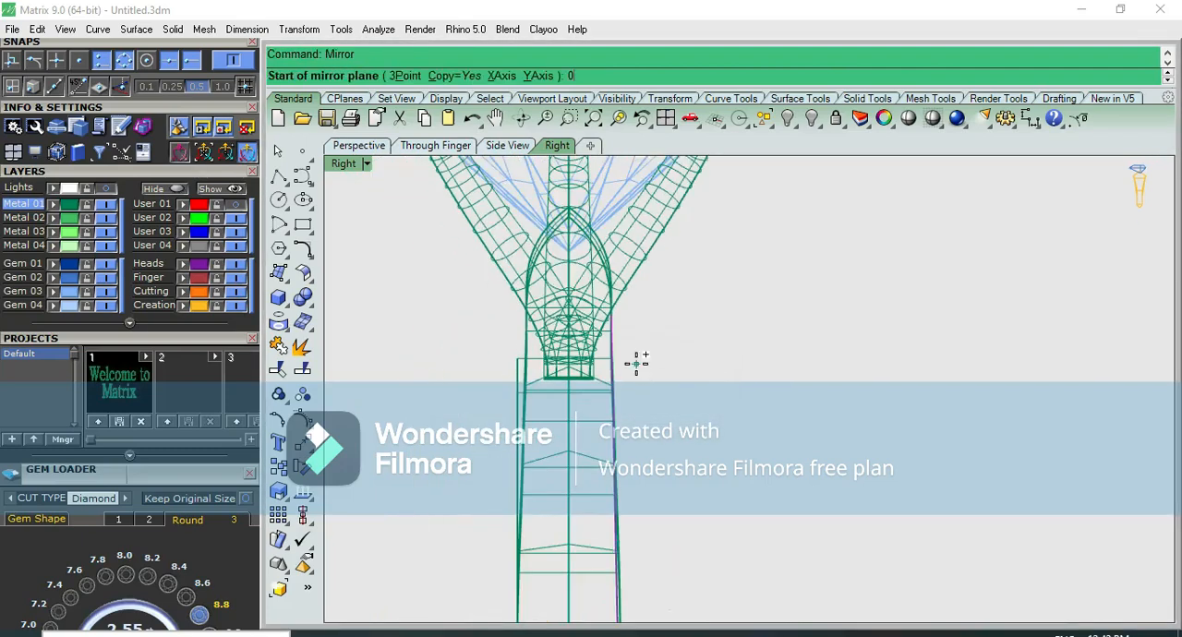
{"action": "type", "text": "0"}
{"action": "key", "text": "Return"}
{"action": "left_click", "coordinate": [626, 342]}
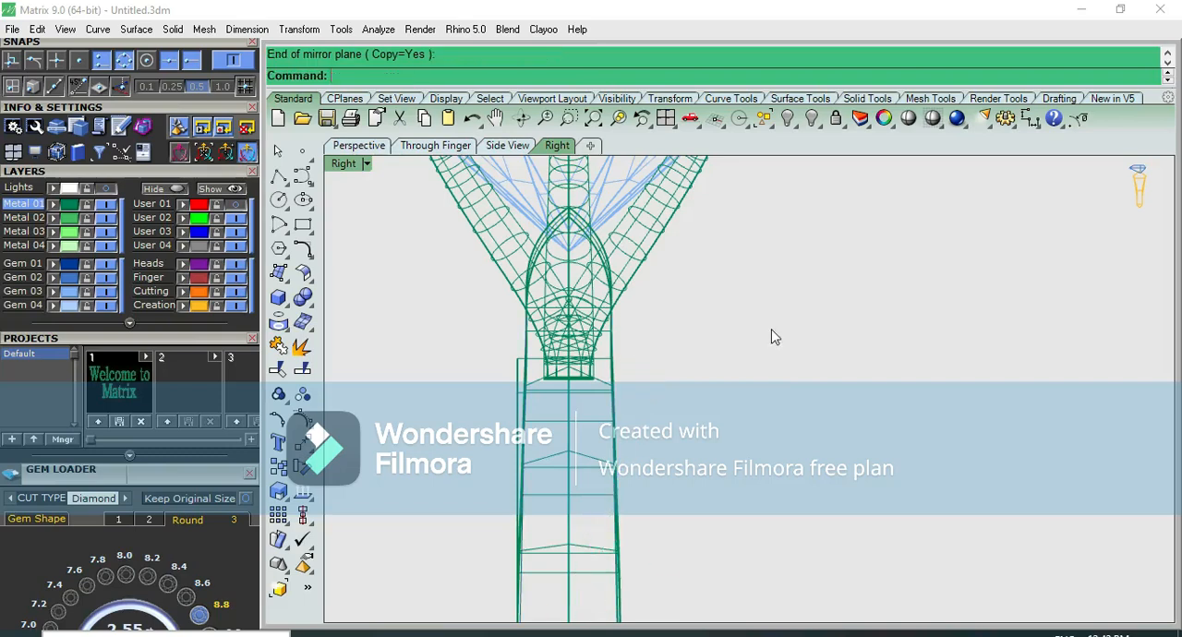
Cut the inner band with WireCut along the mirrored line, cutting through the whole object
{"action": "type", "text": "WireCut"}
{"action": "key", "text": "Return"}
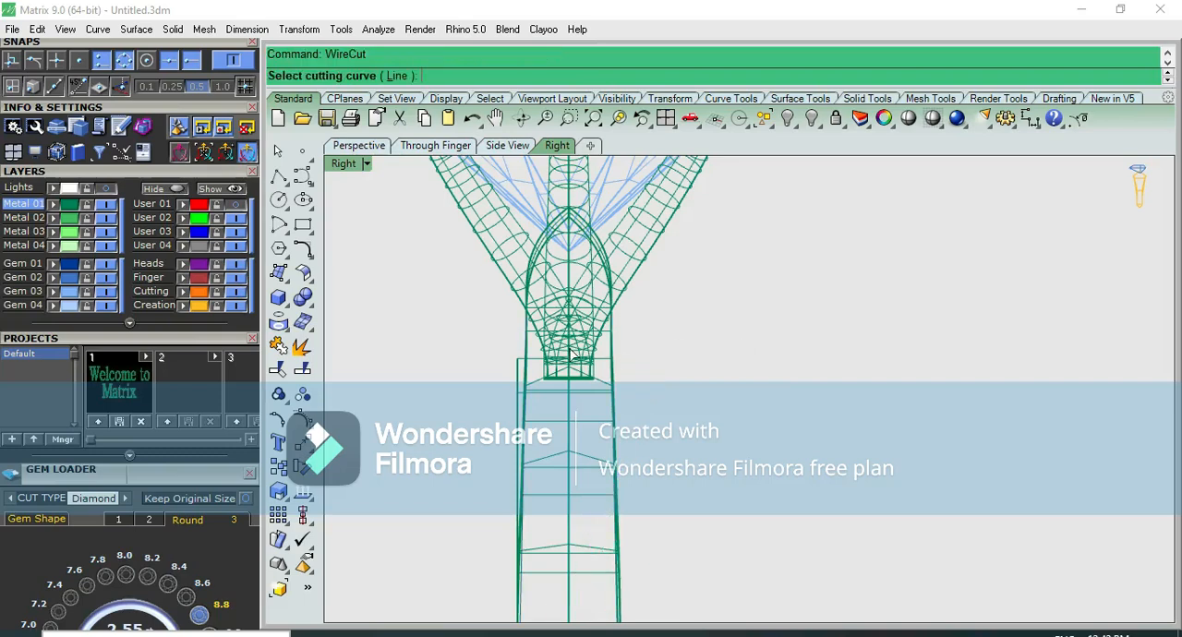
{"action": "left_click", "coordinate": [527, 356]}
{"action": "left_click", "coordinate": [574, 400]}
{"action": "left_click", "coordinate": [516, 360]}
{"action": "key", "text": "Return"}
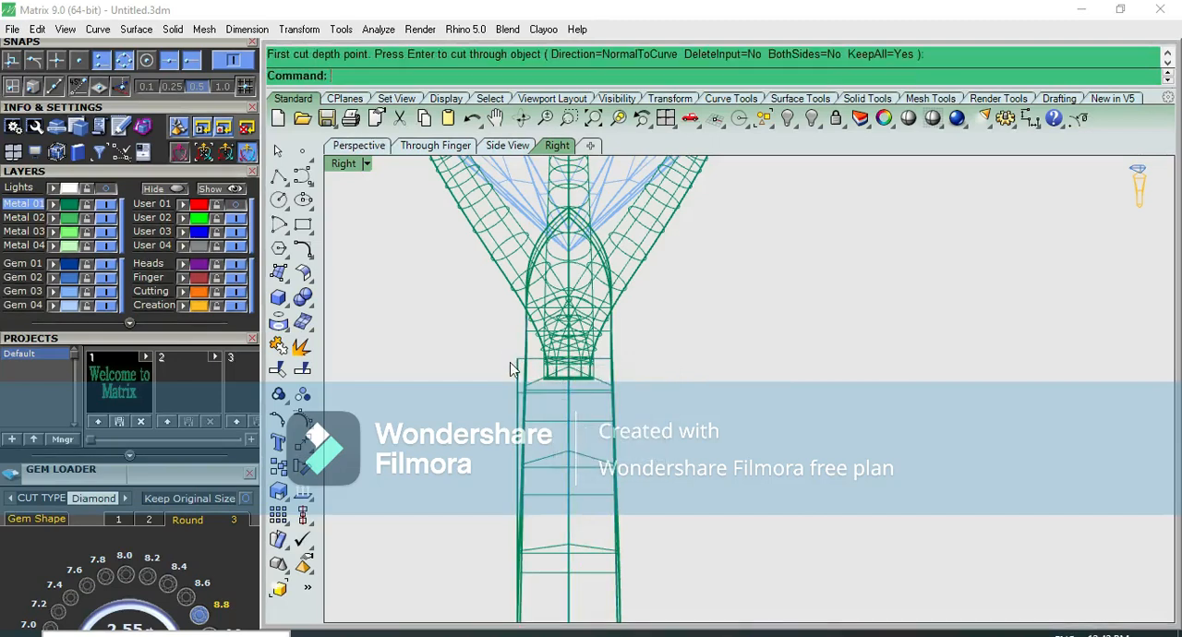
Delete the band's cut-off strip on the mirrored side and check the trimmed band shaded in perspective
{"action": "left_click", "coordinate": [517, 359]}
{"action": "scroll", "coordinate": [518, 358], "scroll_direction": "down", "scroll_amount": 4}
{"action": "key", "text": "Delete"}
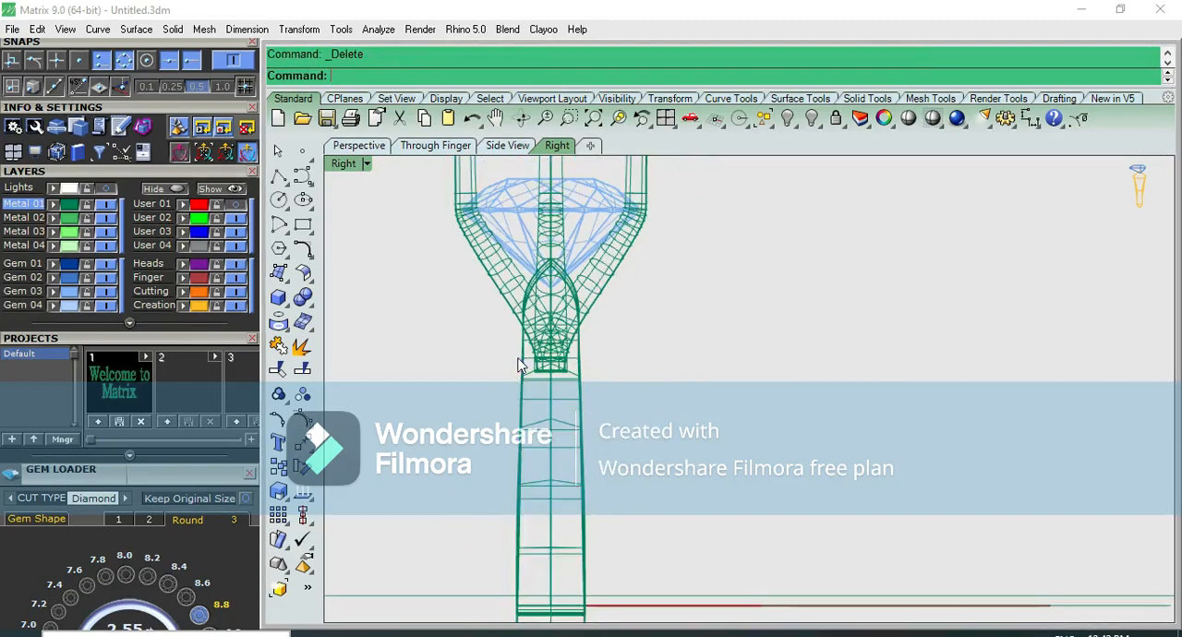
{"action": "left_click", "coordinate": [908, 121]}
{"action": "key", "text": "F4"}
{"action": "scroll", "coordinate": [725, 399], "scroll_direction": "up", "scroll_amount": 5}
{"action": "mouse_move", "coordinate": [749, 422]}
{"action": "right_mouse_down"}
{"action": "mouse_move", "coordinate": [832, 324]}
{"action": "mouse_move", "coordinate": [821, 241]}
{"action": "right_mouse_up"}
{"action": "key", "text": "F2"}
{"action": "key", "text": "Escape"}
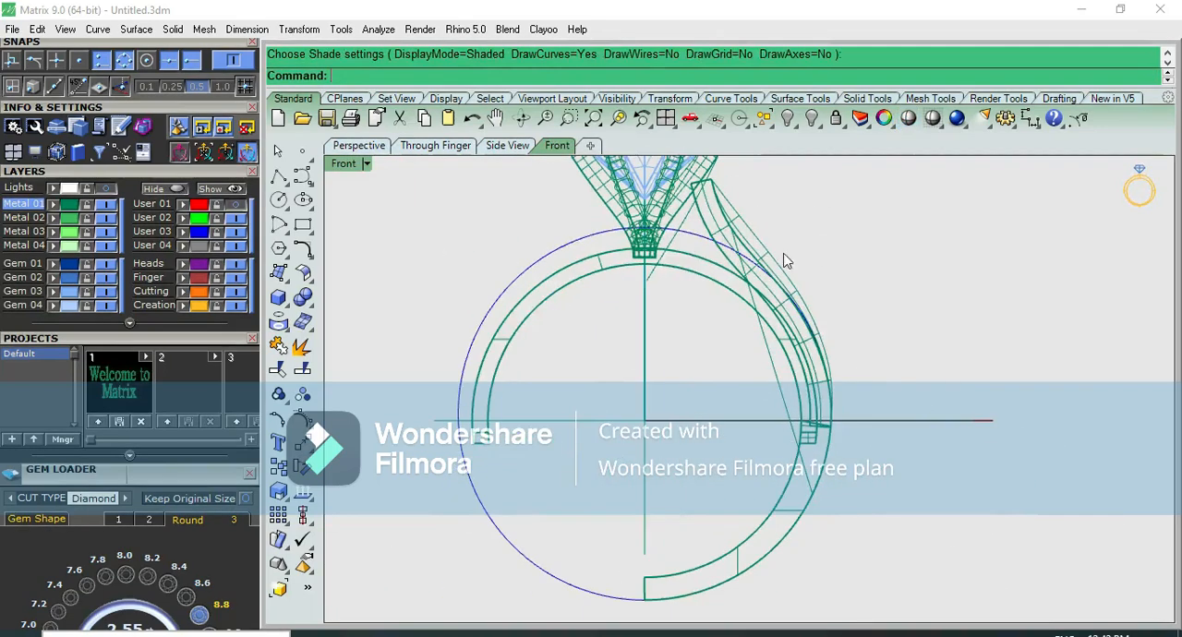
Group the shoulder's separate outer surface with the lower shank polysurface
{"action": "left_click", "coordinate": [770, 249]}
{"action": "left_click", "coordinate": [803, 518]}
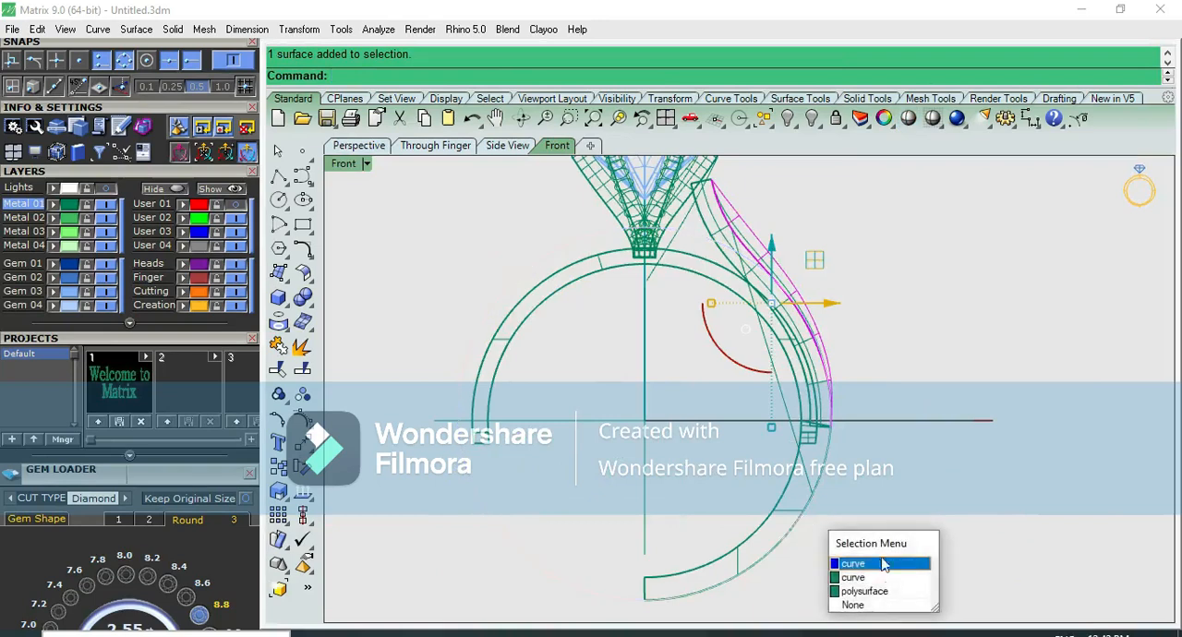
{"action": "left_click", "coordinate": [889, 593]}
{"action": "key", "text": "ctrl+g"}
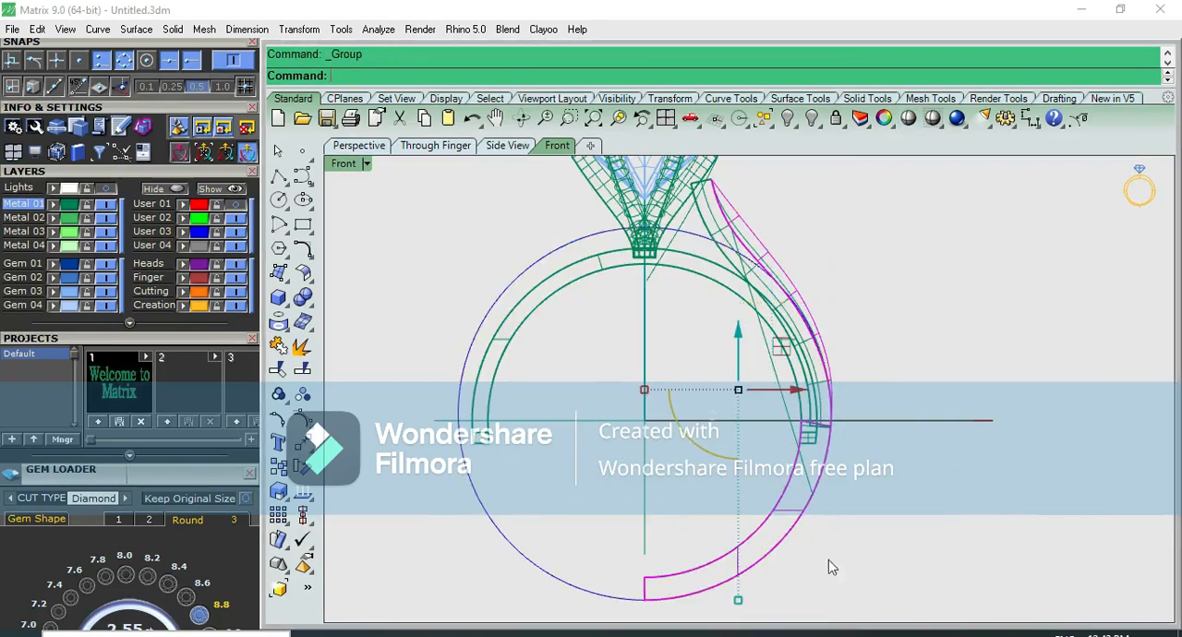
Try to mirror the grouped outer surface and lower shank across the ring's vertical centreline
{"action": "type", "text": "mand: Mirror"}
{"action": "key", "text": "Return"}
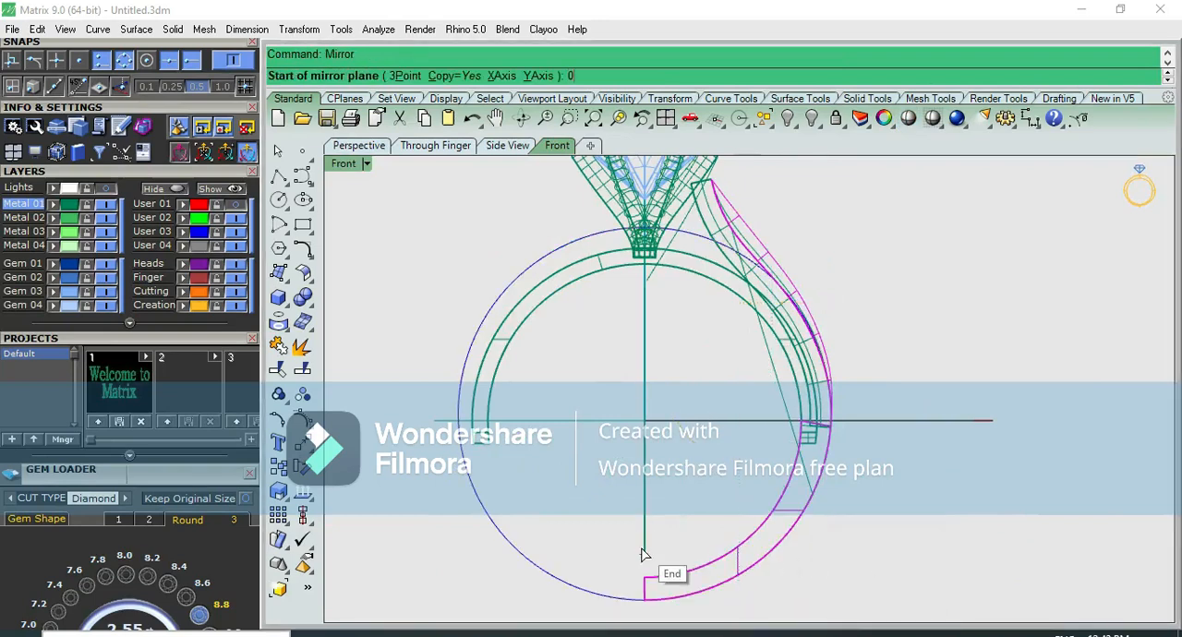
{"action": "key", "text": "Return"}
{"action": "scroll", "coordinate": [643, 555], "scroll_direction": "up", "scroll_amount": 2}
{"action": "left_click", "coordinate": [650, 605]}
{"action": "left_click", "coordinate": [691, 481]}
{"action": "scroll", "coordinate": [693, 466], "scroll_direction": "down", "scroll_amount": 4}
{"action": "scroll", "coordinate": [753, 283], "scroll_direction": "up", "scroll_amount": 4}
{"action": "key", "text": "ctrl+z"}
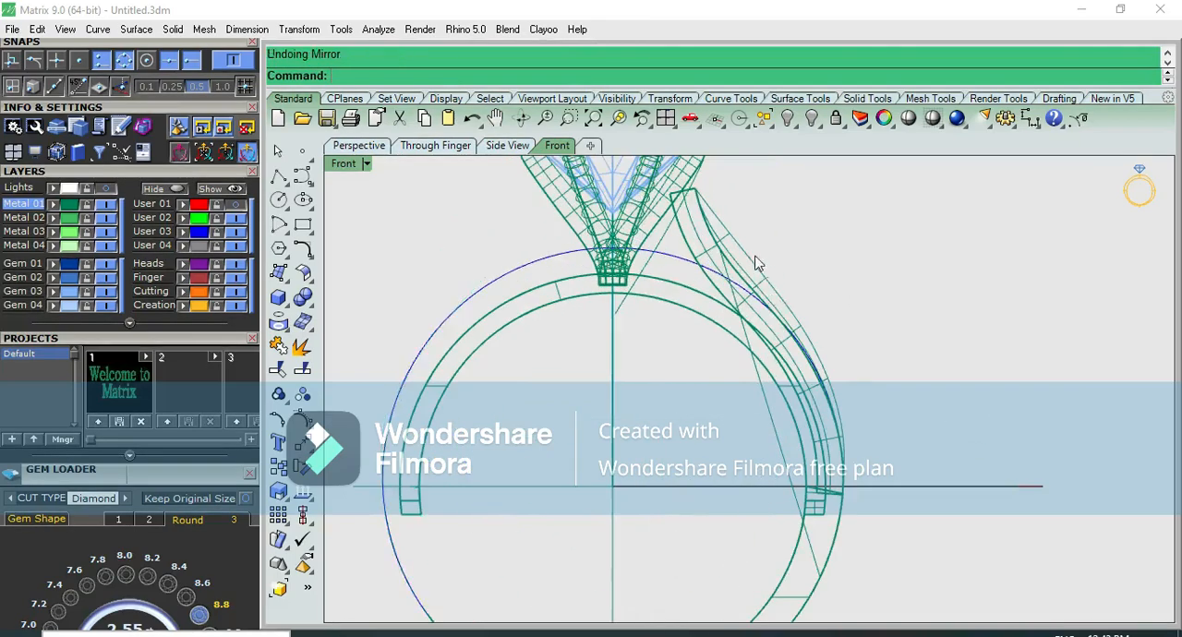
Move the grouped outer surface and lower shank together with the shoulder body 10 units sideways, clear of the ring
{"action": "scroll", "coordinate": [736, 245], "scroll_direction": "up", "scroll_amount": 3}
{"action": "left_click", "coordinate": [739, 256]}
{"action": "scroll", "coordinate": [668, 301], "scroll_direction": "down", "scroll_amount": 2}
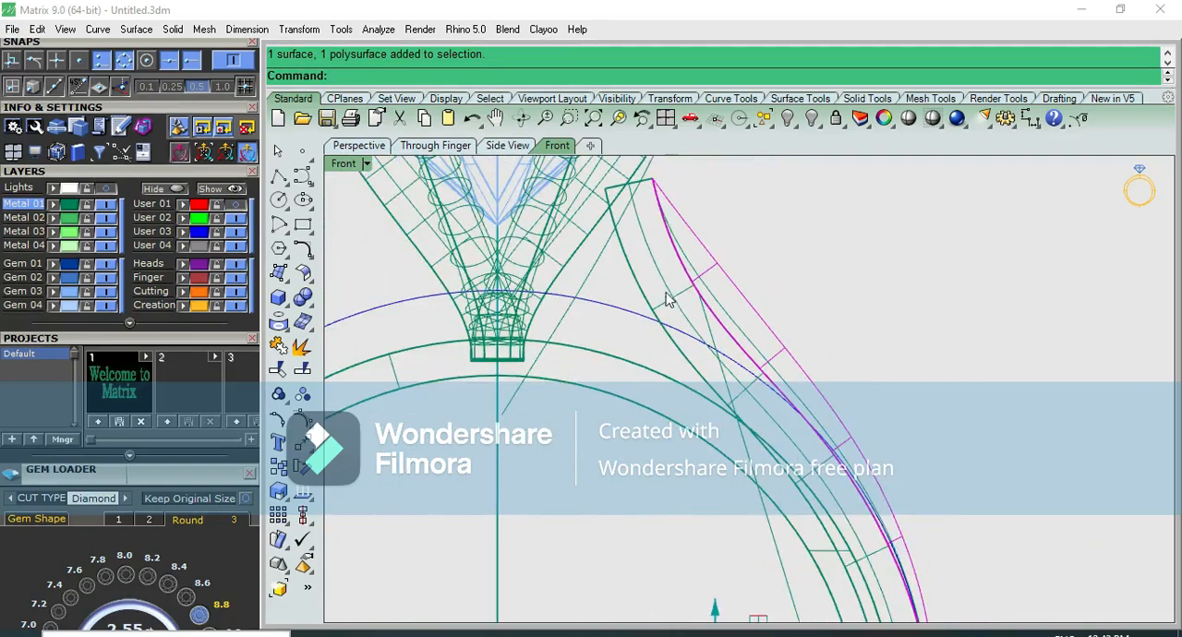
{"action": "scroll", "coordinate": [755, 255], "scroll_direction": "down", "scroll_amount": 2}
{"action": "left_click", "coordinate": [707, 283]}
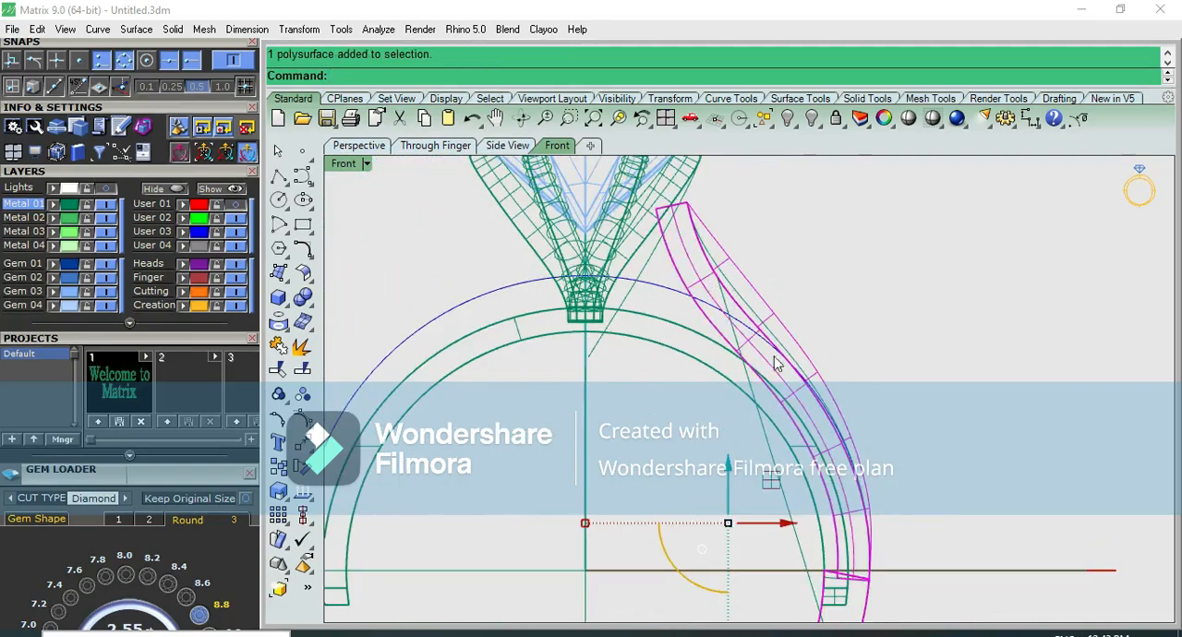
{"action": "key", "text": "ctrl+F3"}
{"action": "left_click", "coordinate": [702, 524]}
{"action": "type", "text": "-10"}
{"action": "key", "text": "Return"}
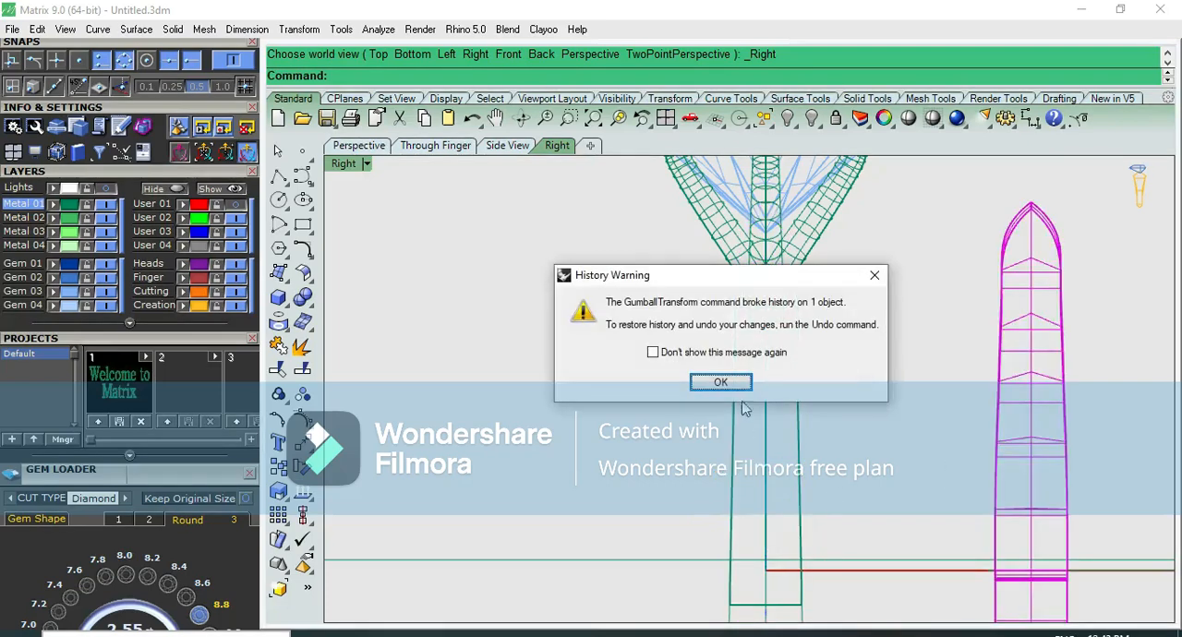
{"action": "left_click", "coordinate": [729, 386]}
Examine the moved shoulder's overlapping faces in shaded display and close up in perspective
{"action": "left_click", "coordinate": [909, 118]}
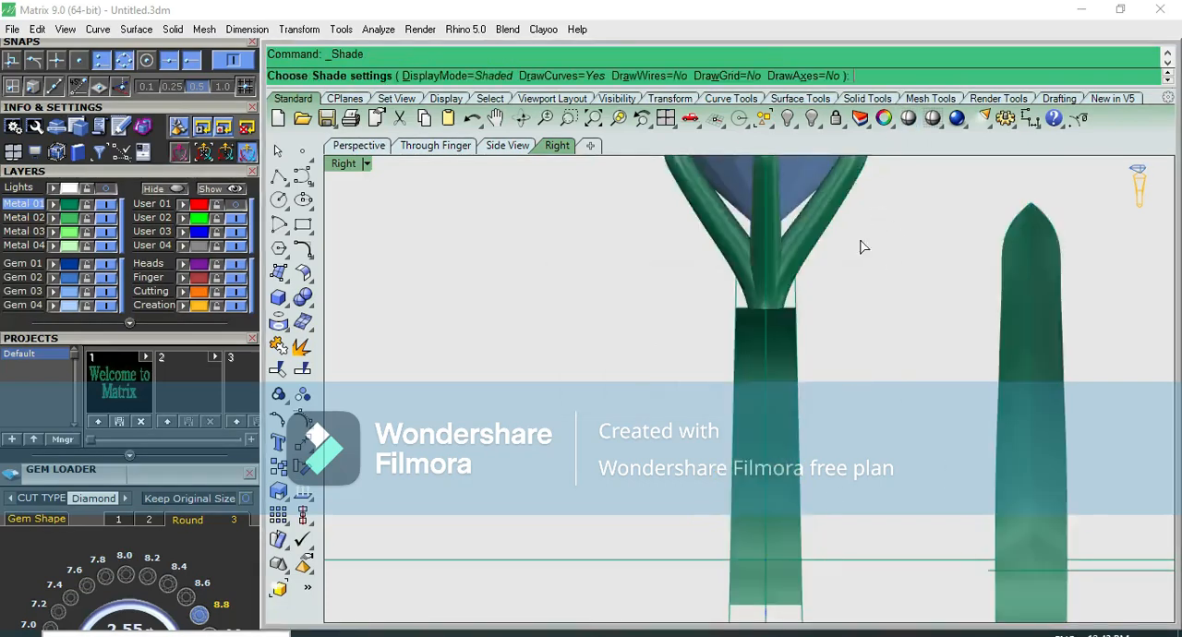
{"action": "key", "text": "Escape"}
{"action": "scroll", "coordinate": [809, 288], "scroll_direction": "up", "scroll_amount": 5}
{"action": "left_click", "coordinate": [807, 255]}
{"action": "scroll", "coordinate": [784, 229], "scroll_direction": "up", "scroll_amount": 8}
{"action": "right_click_drag", "start_coordinate": [790, 227], "coordinate": [873, 188]}
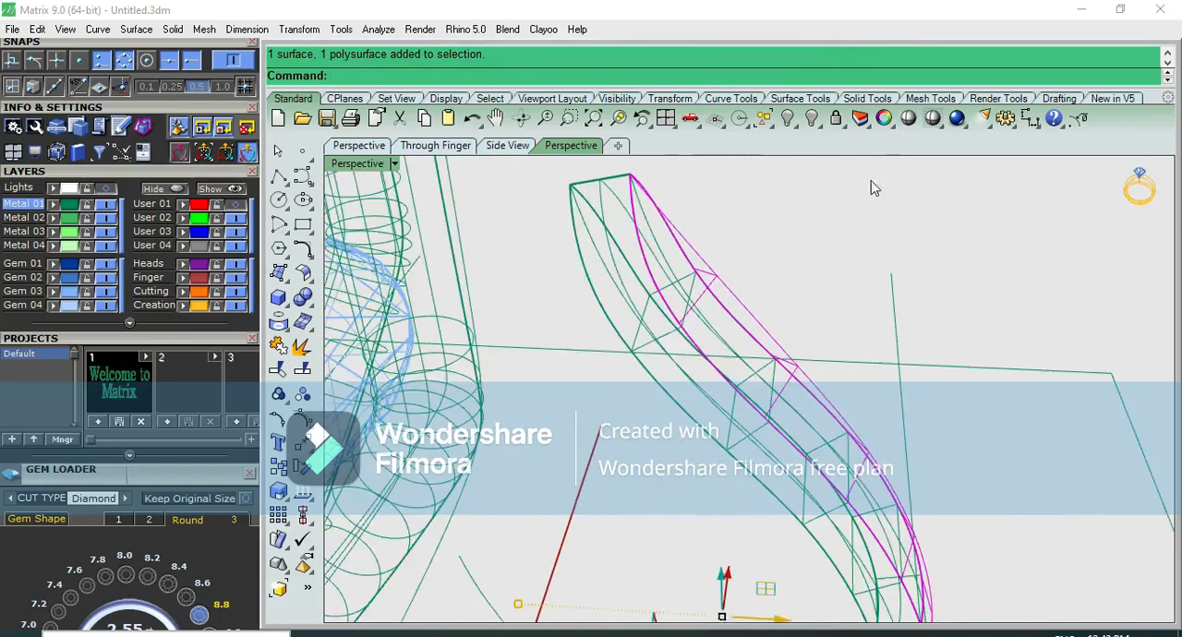
{"action": "left_click", "coordinate": [909, 118]}
{"action": "left_click", "coordinate": [609, 198]}
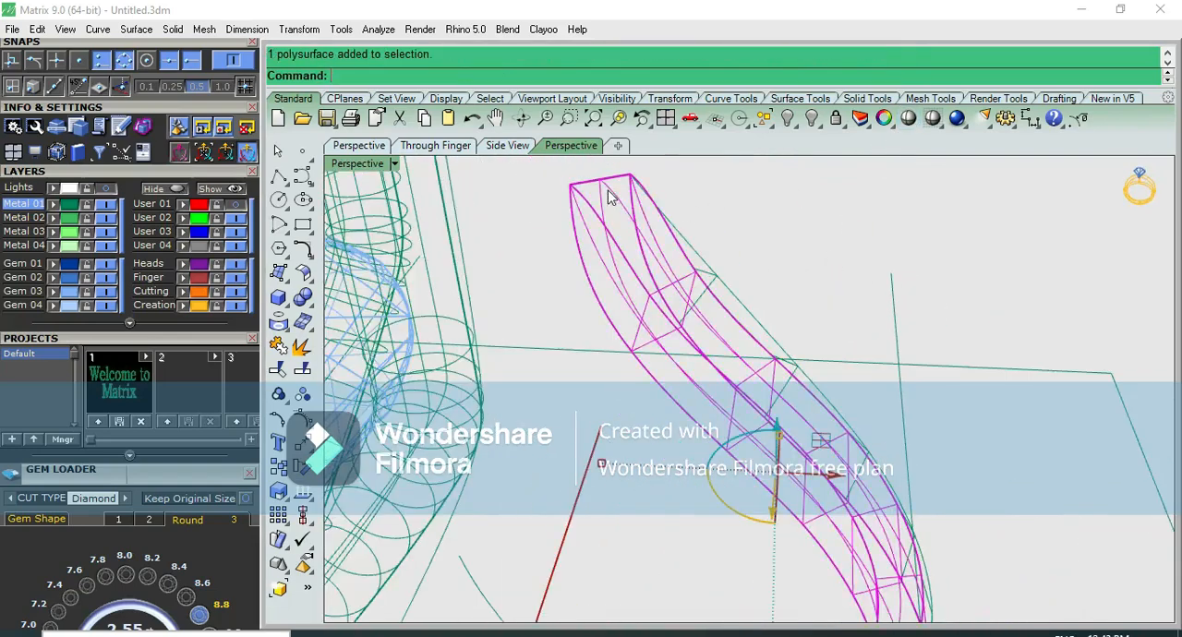
{"action": "left_click", "coordinate": [746, 226]}
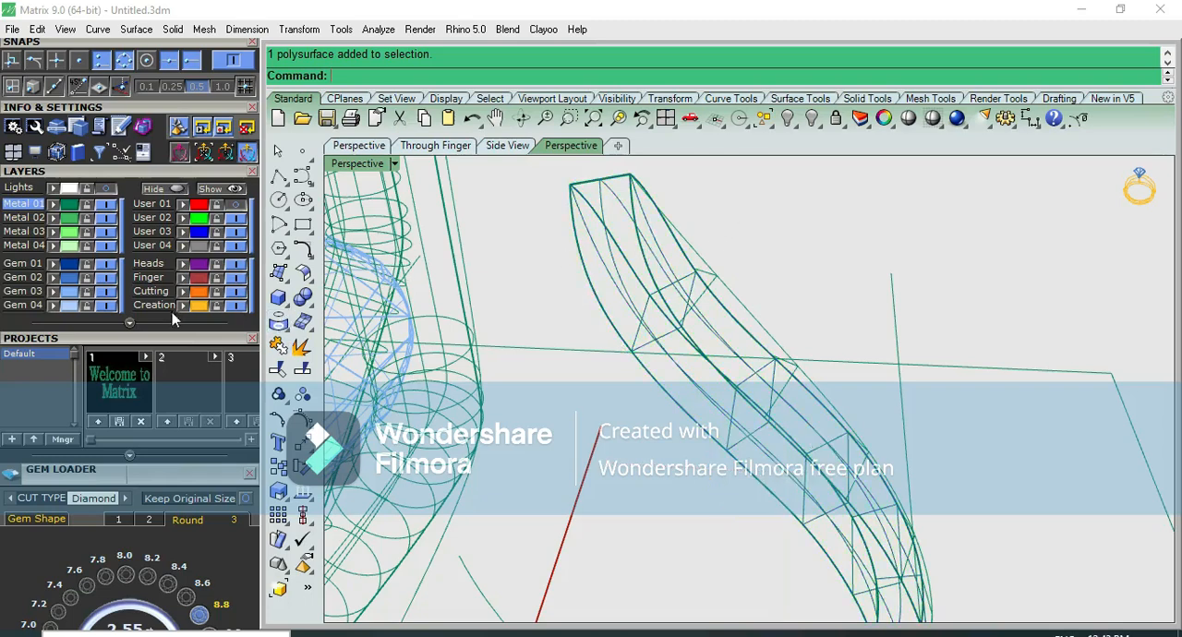
Extract the shoulder body's face beneath the separate outer surface with Copy set to No, and hide that face
{"action": "left_click", "coordinate": [302, 347]}
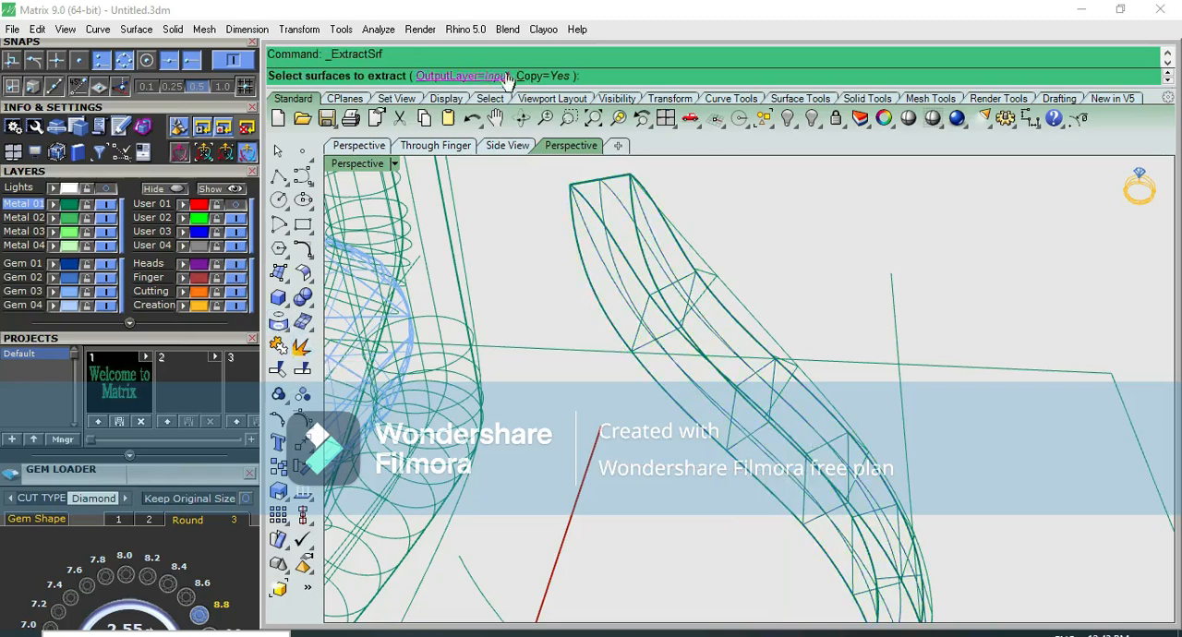
{"action": "left_click", "coordinate": [540, 76]}
{"action": "scroll", "coordinate": [617, 175], "scroll_direction": "up", "scroll_amount": 3}
{"action": "left_click", "coordinate": [661, 239]}
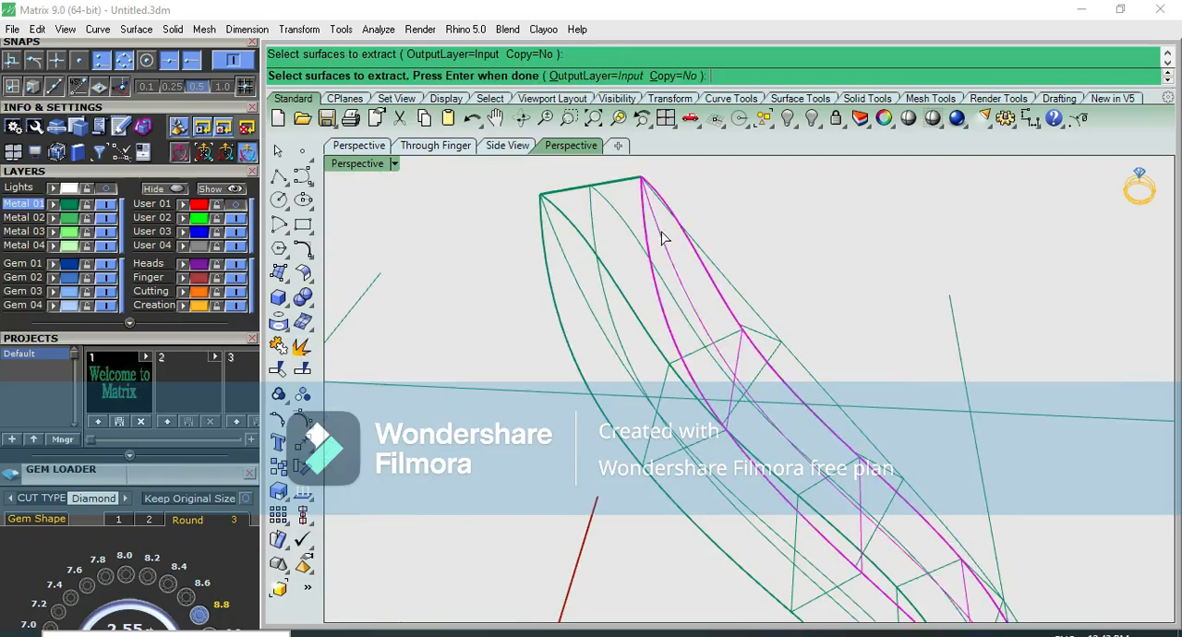
{"action": "scroll", "coordinate": [712, 230], "scroll_direction": "down", "scroll_amount": 6}
{"action": "scroll", "coordinate": [762, 360], "scroll_direction": "up", "scroll_amount": 5}
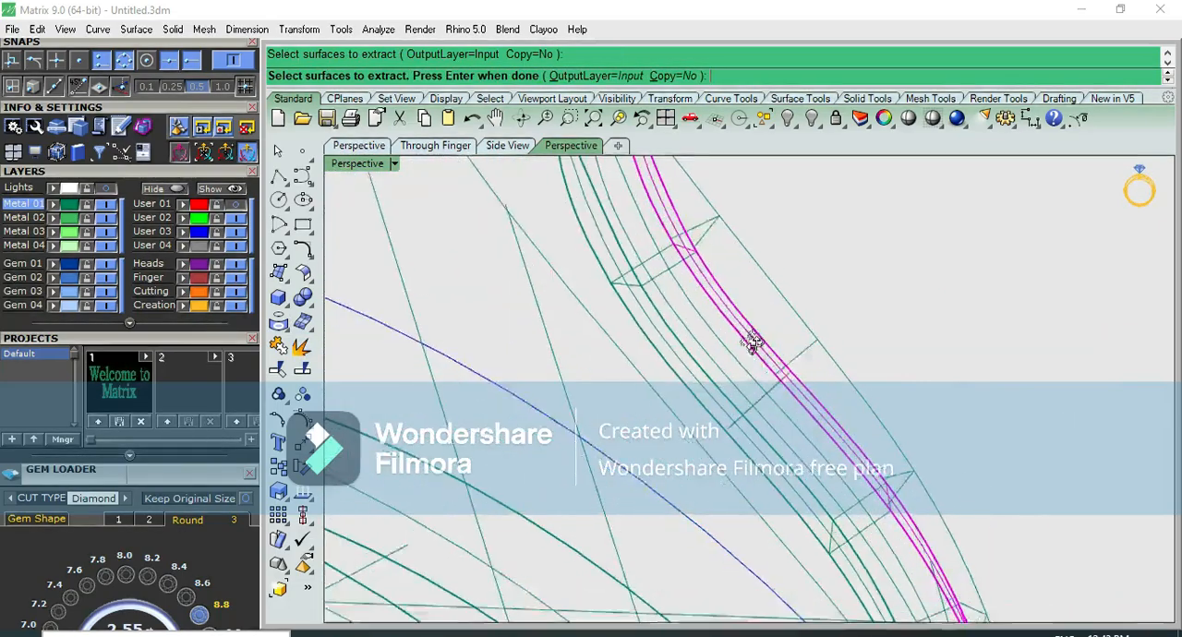
{"action": "key", "text": "Return"}
{"action": "scroll", "coordinate": [800, 324], "scroll_direction": "down", "scroll_amount": 4}
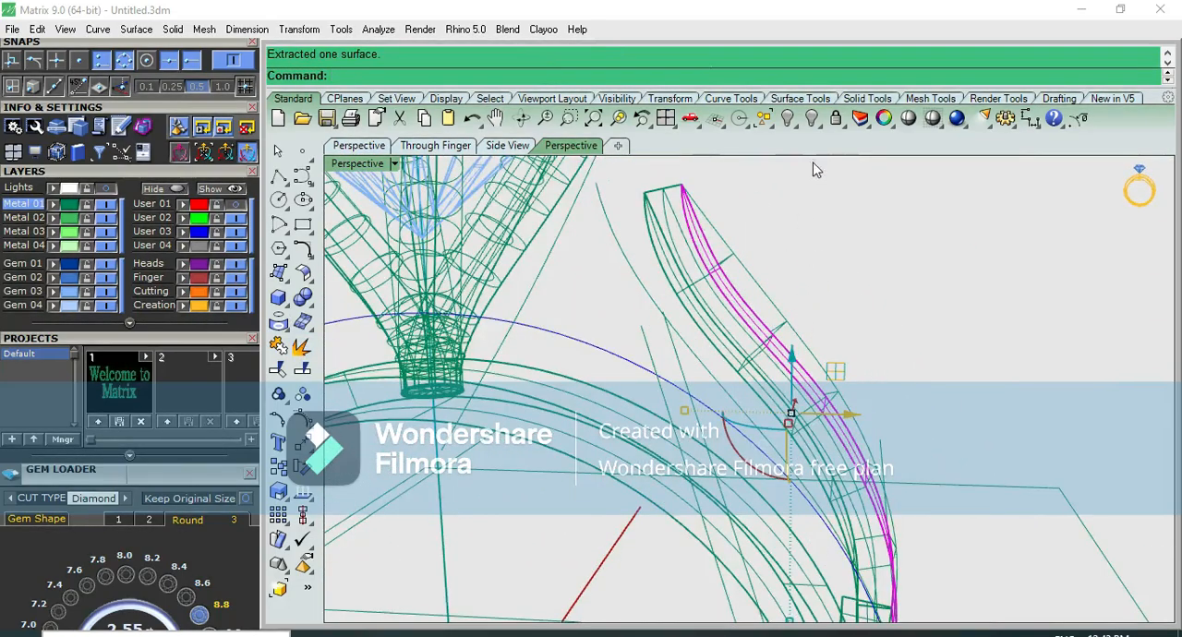
{"action": "left_click", "coordinate": [787, 118]}
Join the opened shoulder body with its separate outer surface into one polysurface
{"action": "scroll", "coordinate": [735, 221], "scroll_direction": "up", "scroll_amount": 3}
{"action": "left_click_drag", "start_coordinate": [774, 176], "coordinate": [617, 277]}
{"action": "scroll", "coordinate": [772, 233], "scroll_direction": "down", "scroll_amount": 3}
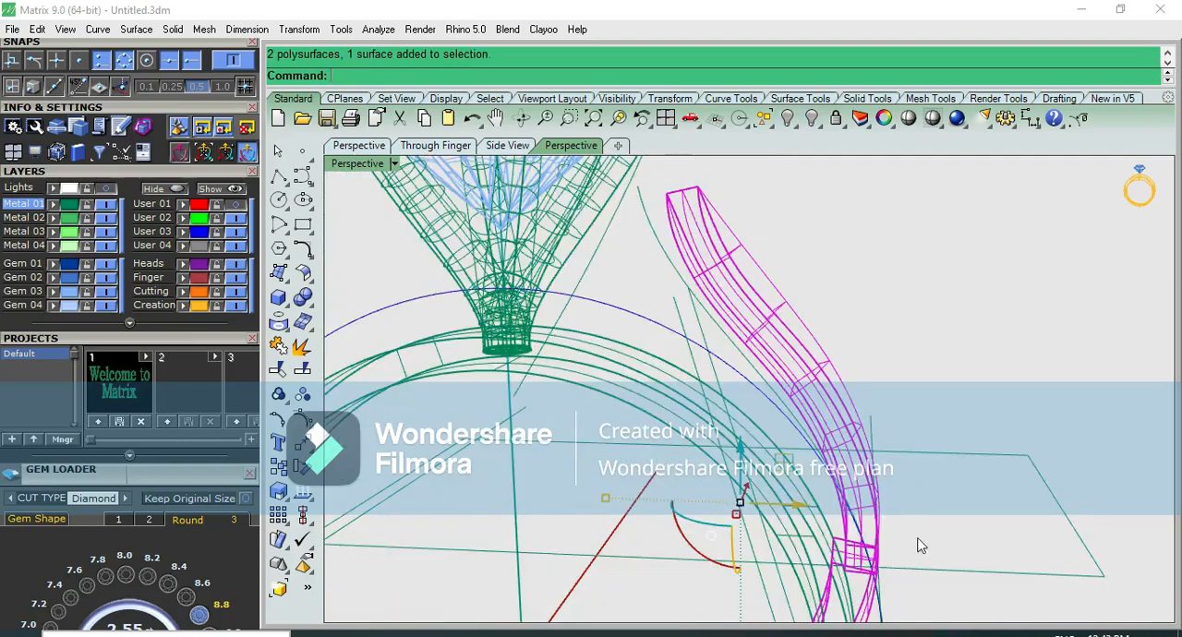
{"action": "left_click", "coordinate": [286, 370]}
{"action": "scroll", "coordinate": [818, 322], "scroll_direction": "down", "scroll_amount": 3}
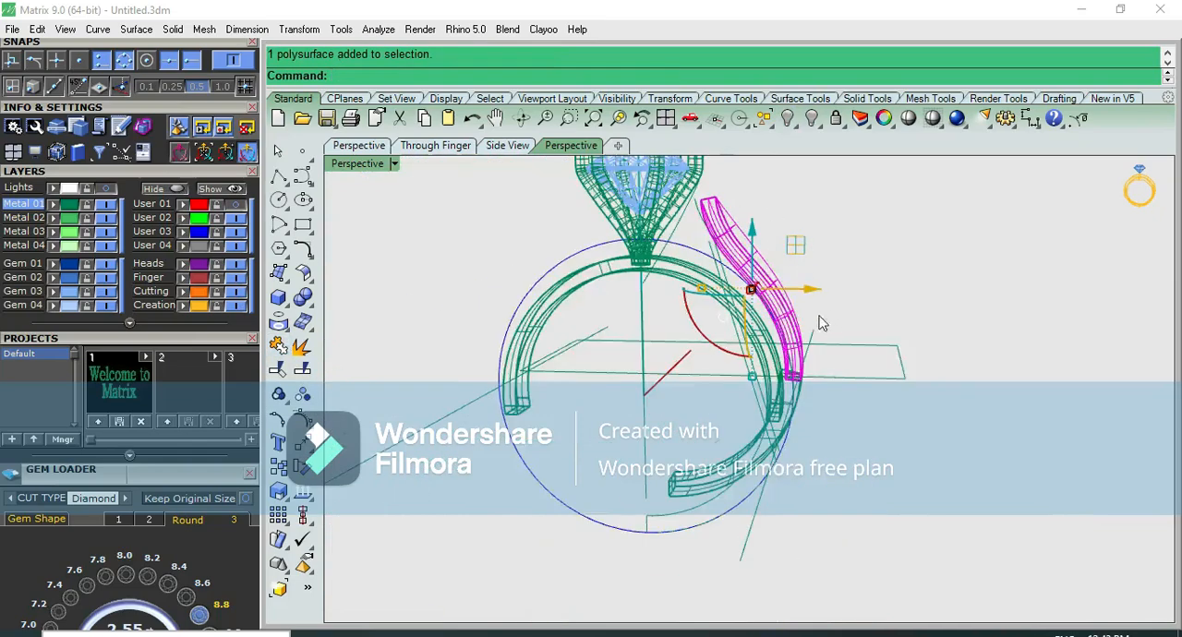
Examine where the joined shoulder meets the lower shank, in perspective and in the side view
{"action": "right_click_drag", "start_coordinate": [818, 322], "coordinate": [663, 293]}
{"action": "scroll", "coordinate": [812, 277], "scroll_direction": "up", "scroll_amount": 5}
{"action": "right_click_drag", "start_coordinate": [813, 277], "coordinate": [710, 334]}
{"action": "key", "text": "ctrl+F3"}
{"action": "right_click_drag", "start_coordinate": [806, 333], "coordinate": [771, 609]}
{"action": "left_click", "coordinate": [847, 532]}
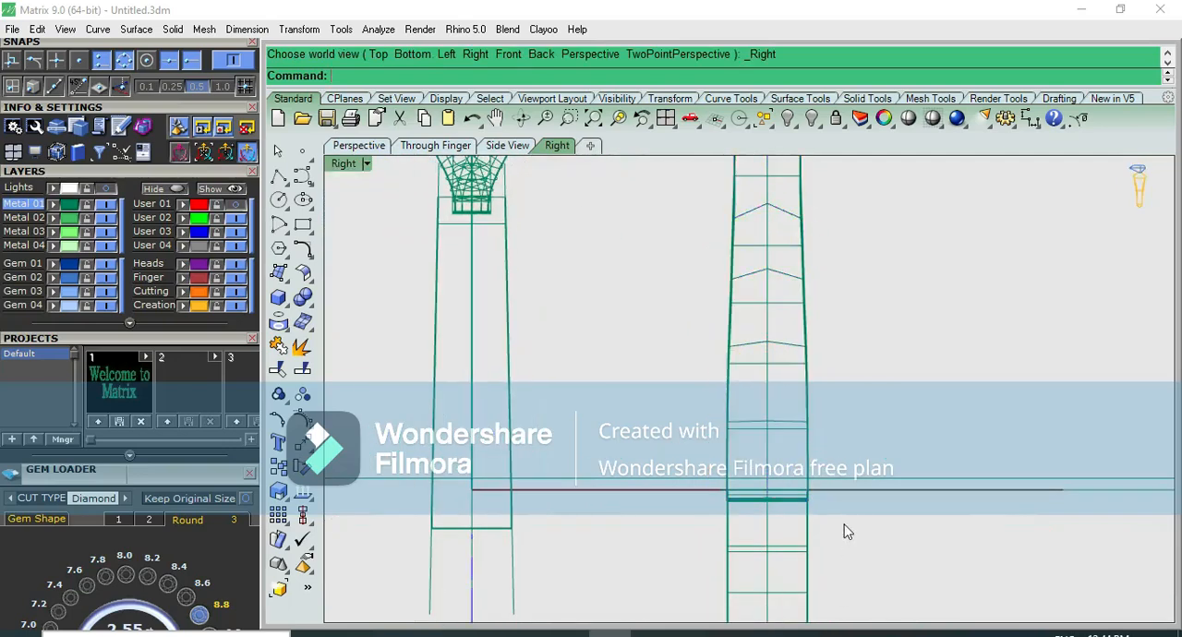
{"action": "left_click", "coordinate": [763, 507]}
{"action": "scroll", "coordinate": [779, 507], "scroll_direction": "down", "scroll_amount": 2}
{"action": "left_click", "coordinate": [816, 464]}
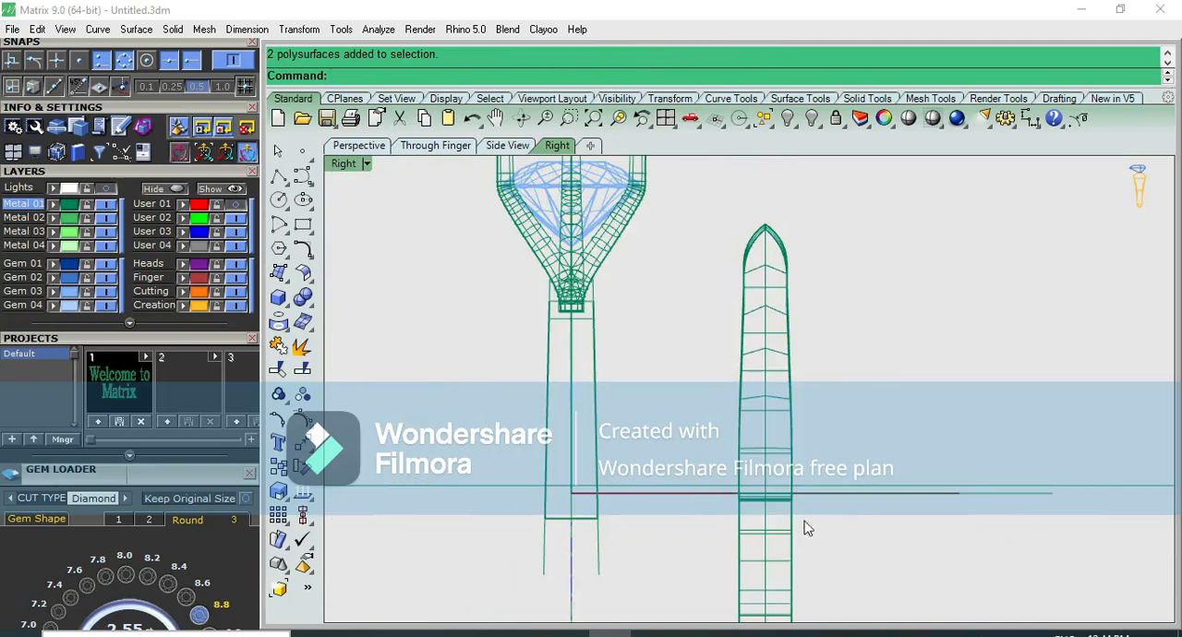
{"action": "scroll", "coordinate": [805, 528], "scroll_direction": "up", "scroll_amount": 5}
Move the shoulder and lower shank by -10 back onto the ring's centre and check the alignment shaded
{"action": "left_click", "coordinate": [747, 476]}
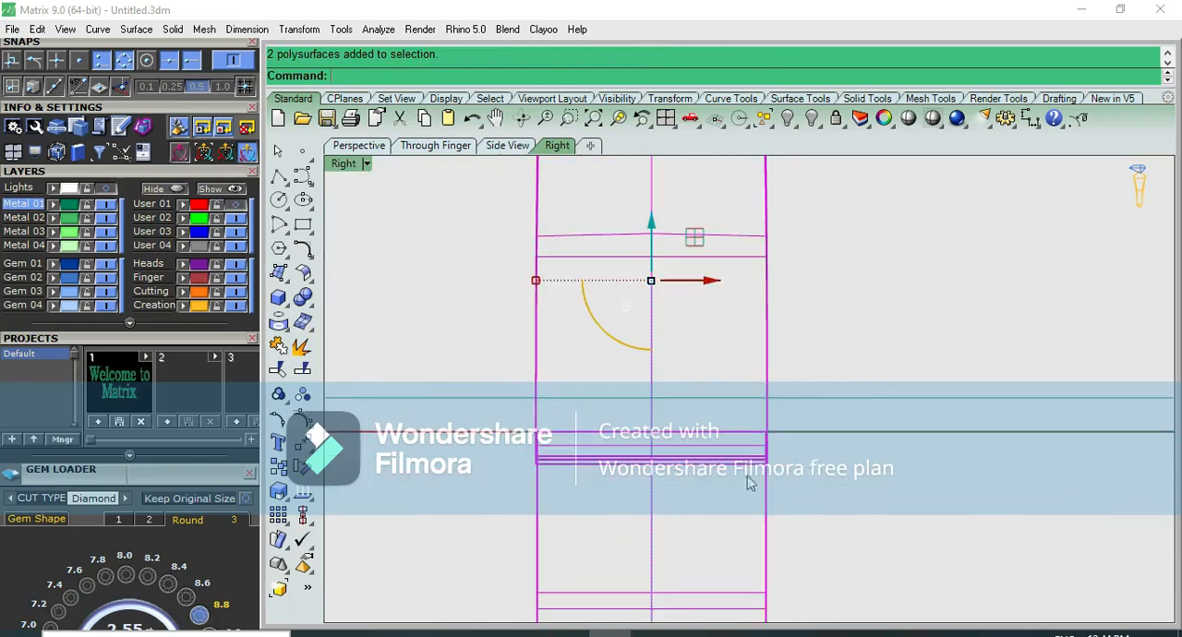
{"action": "left_click", "coordinate": [711, 282]}
{"action": "type", "text": "-10"}
{"action": "key", "text": "Return"}
{"action": "scroll", "coordinate": [712, 287], "scroll_direction": "down", "scroll_amount": 4}
{"action": "left_click", "coordinate": [903, 111]}
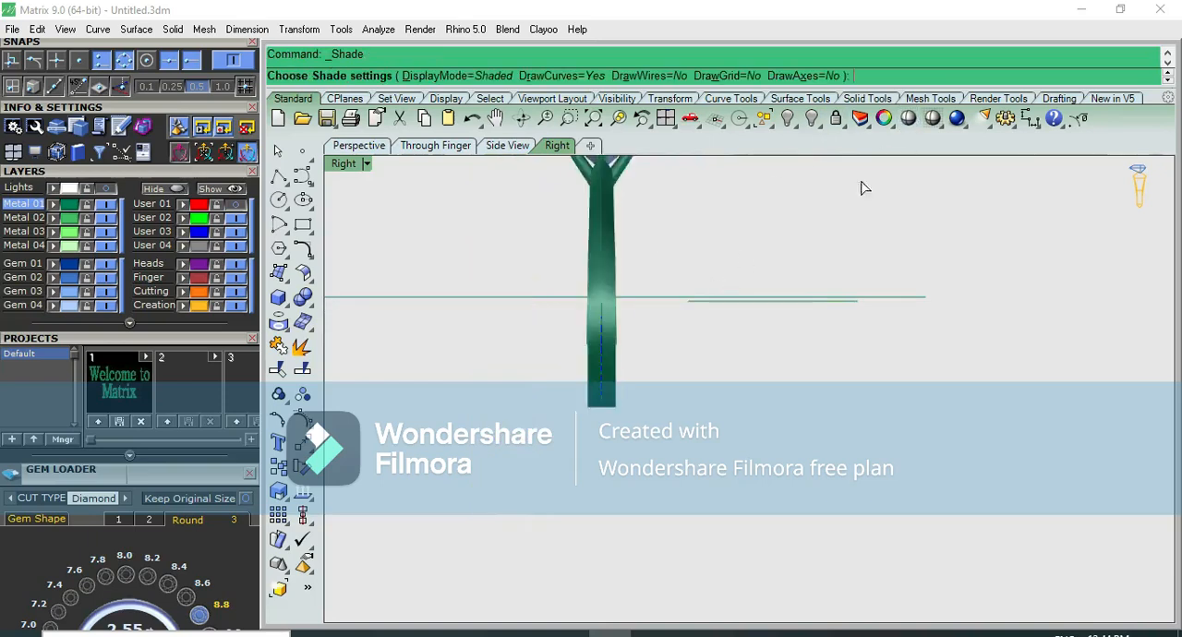
{"action": "key", "text": "ctrl+F2"}
{"action": "scroll", "coordinate": [785, 268], "scroll_direction": "up", "scroll_amount": 8}
{"action": "key", "text": "Escape"}
Mirror the shoulder and lower shank across the ring's vertical centreline from 0 and check the full ring shaded in perspective
{"action": "left_click", "coordinate": [745, 253]}
{"action": "left_click", "coordinate": [792, 311]}
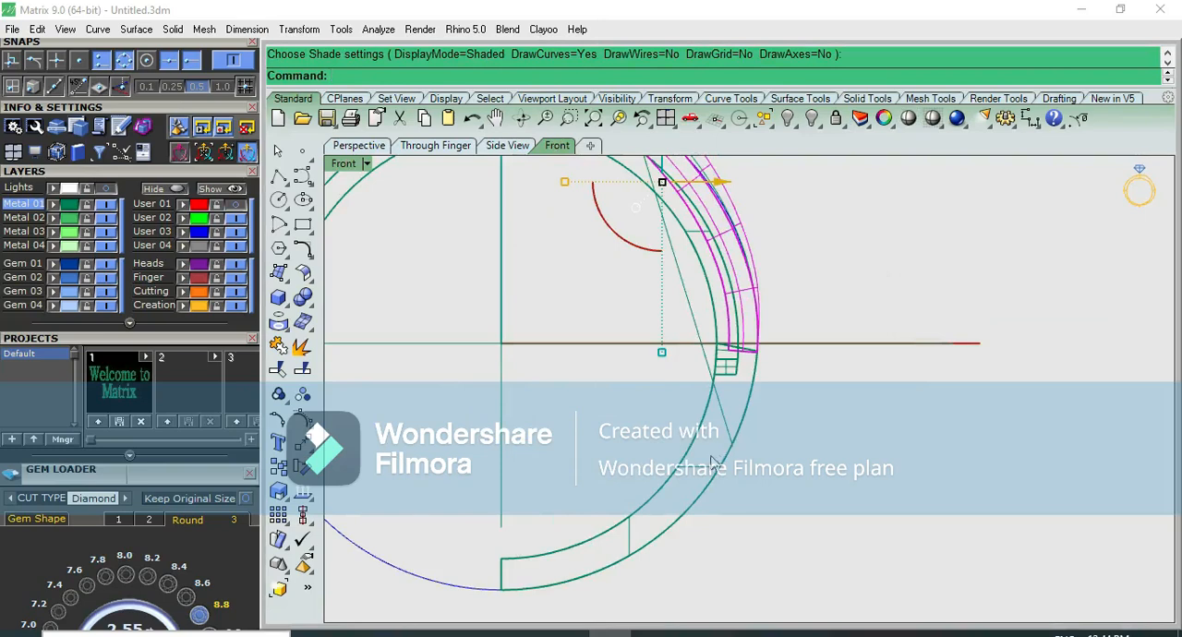
{"action": "scroll", "coordinate": [709, 466], "scroll_direction": "down", "scroll_amount": 3}
{"action": "key", "text": "Return"}
{"action": "type", "text": "0"}
{"action": "key", "text": "Return"}
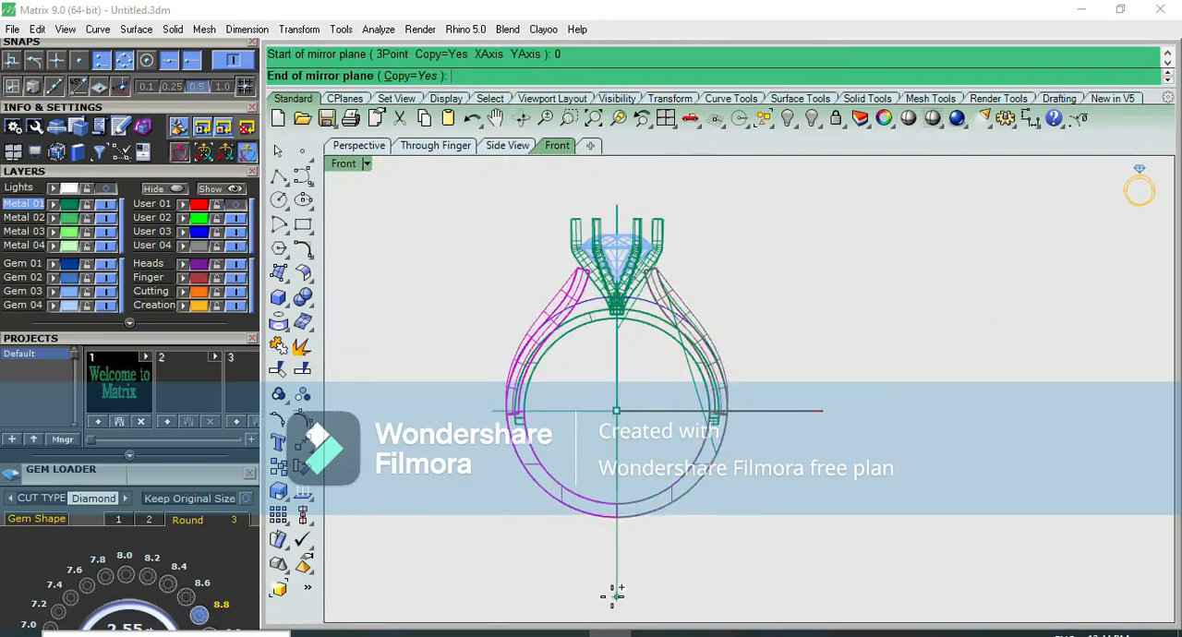
{"action": "left_click", "coordinate": [614, 595]}
{"action": "left_click", "coordinate": [905, 127]}
{"action": "key", "text": "F4"}
{"action": "mouse_move", "coordinate": [800, 257]}
{"action": "right_mouse_down"}
{"action": "mouse_move", "coordinate": [698, 299]}
{"action": "mouse_move", "coordinate": [750, 269]}
{"action": "right_mouse_up"}
{"action": "key", "text": "Escape"}
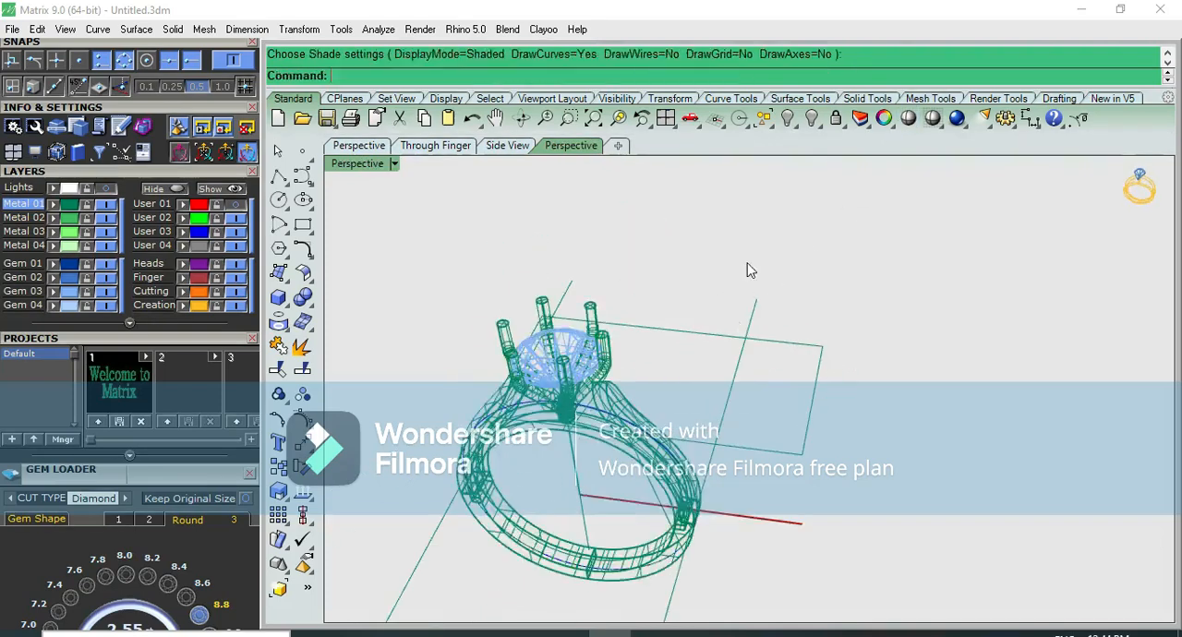
Select all curves in the model and hide them
{"action": "left_click", "coordinate": [760, 125]}
{"action": "left_click", "coordinate": [817, 200]}
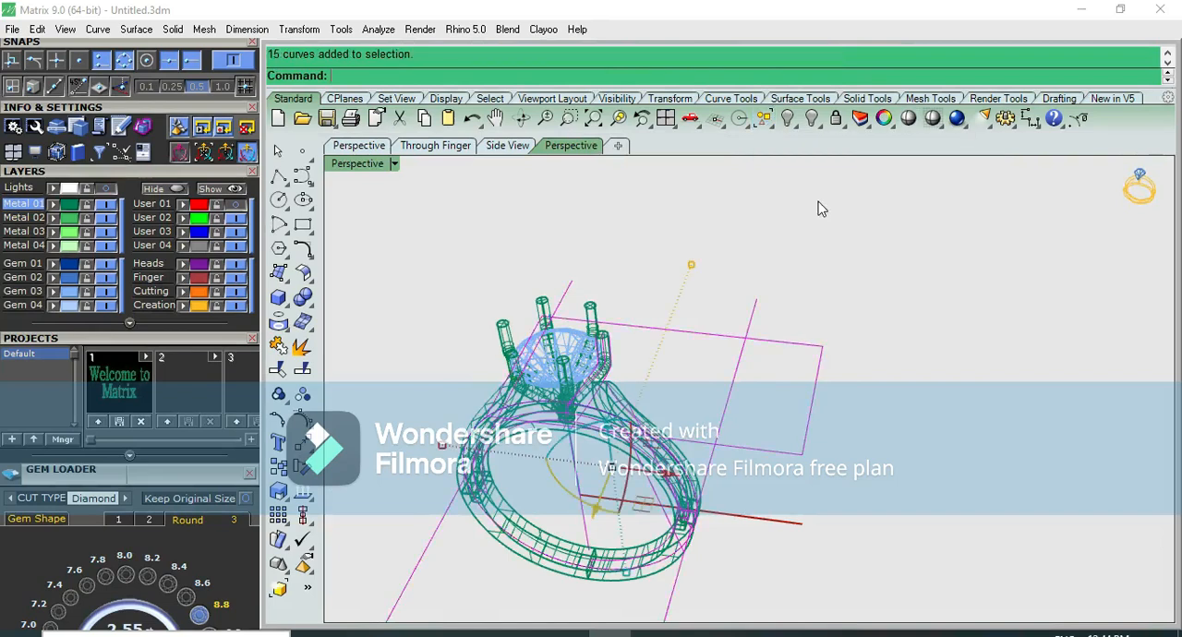
{"action": "key", "text": "ctrl+h"}
Review the complete ring in shaded display from perspective, top, side and front views
{"action": "left_click", "coordinate": [909, 119]}
{"action": "mouse_move", "coordinate": [718, 290]}
{"action": "right_mouse_down"}
{"action": "mouse_move", "coordinate": [628, 431]}
{"action": "mouse_move", "coordinate": [651, 471]}
{"action": "right_mouse_up"}
{"action": "key", "text": "F5"}
{"action": "right_click_drag", "start_coordinate": [724, 460], "coordinate": [788, 250]}
{"action": "scroll", "coordinate": [703, 398], "scroll_direction": "up", "scroll_amount": 10}
{"action": "scroll", "coordinate": [764, 380], "scroll_direction": "down", "scroll_amount": 6}
{"action": "key", "text": "F8"}
{"action": "key", "text": "F7"}
{"action": "key", "text": "F6"}
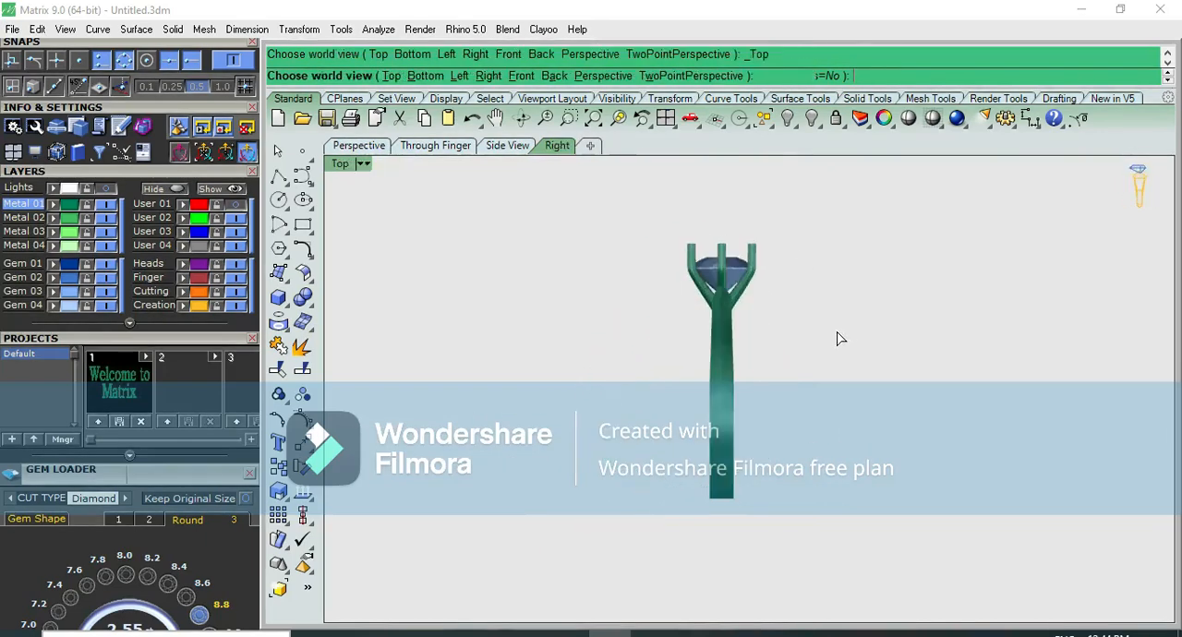
{"action": "key", "text": "Escape"}
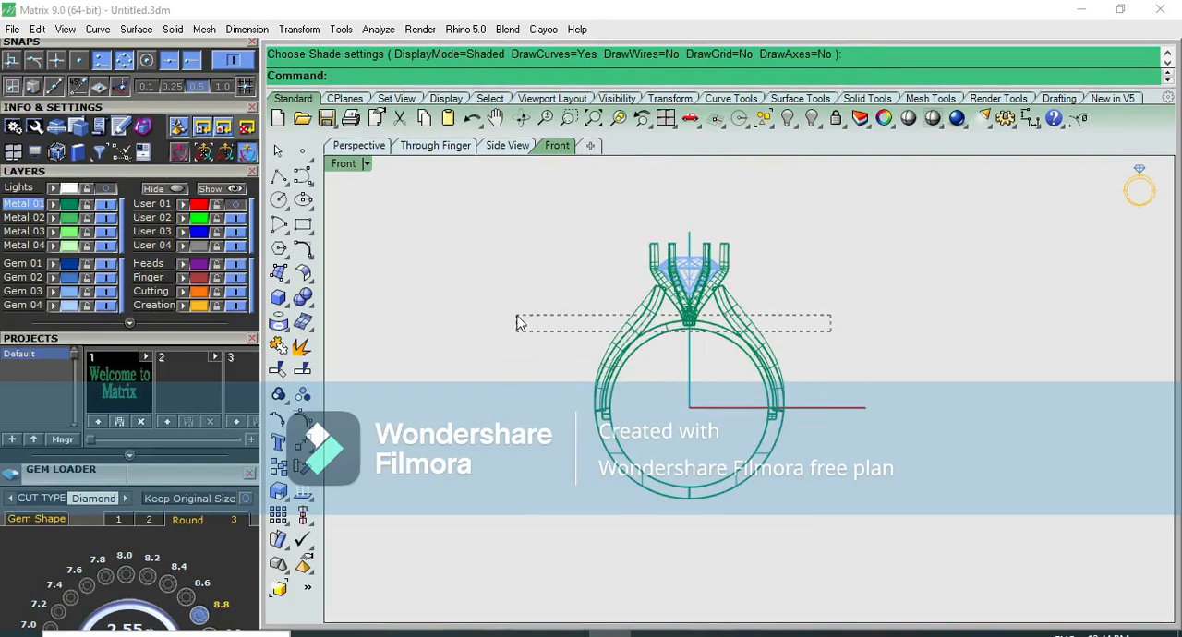
Select all the metal parts of the ring and assign them the V-Ray Yellow Gold material
{"action": "left_click_drag", "start_coordinate": [520, 323], "coordinate": [520, 323]}
{"action": "left_click_drag", "start_coordinate": [808, 472], "coordinate": [516, 546], "text": "shift"}
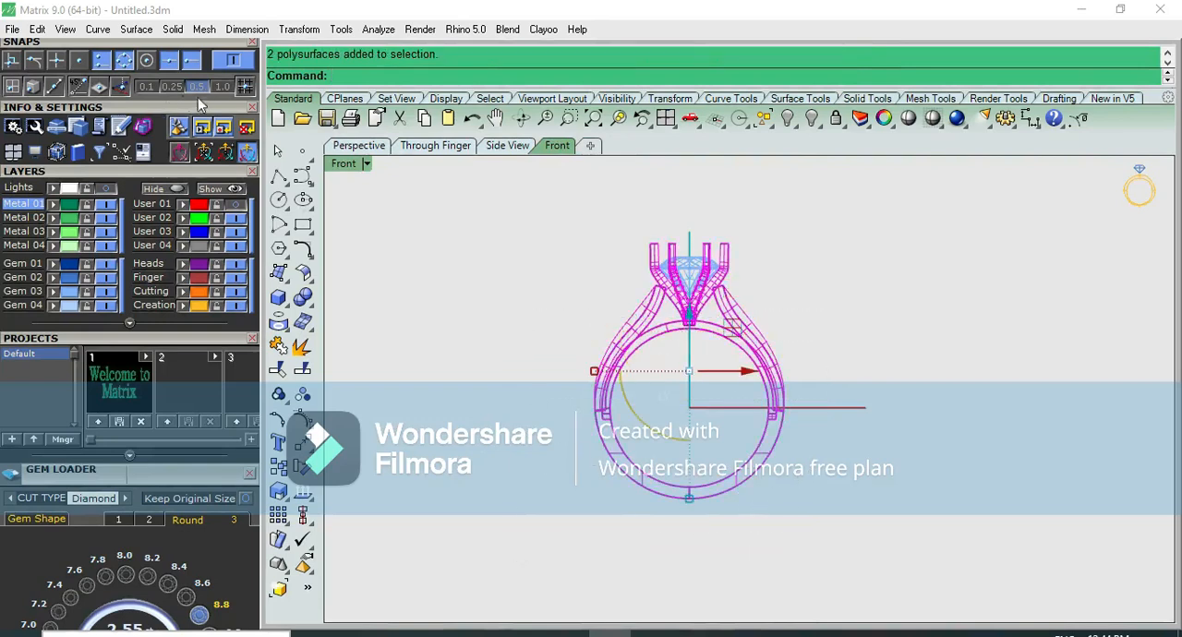
{"action": "left_click_drag", "start_coordinate": [186, 168], "coordinate": [198, 359]}
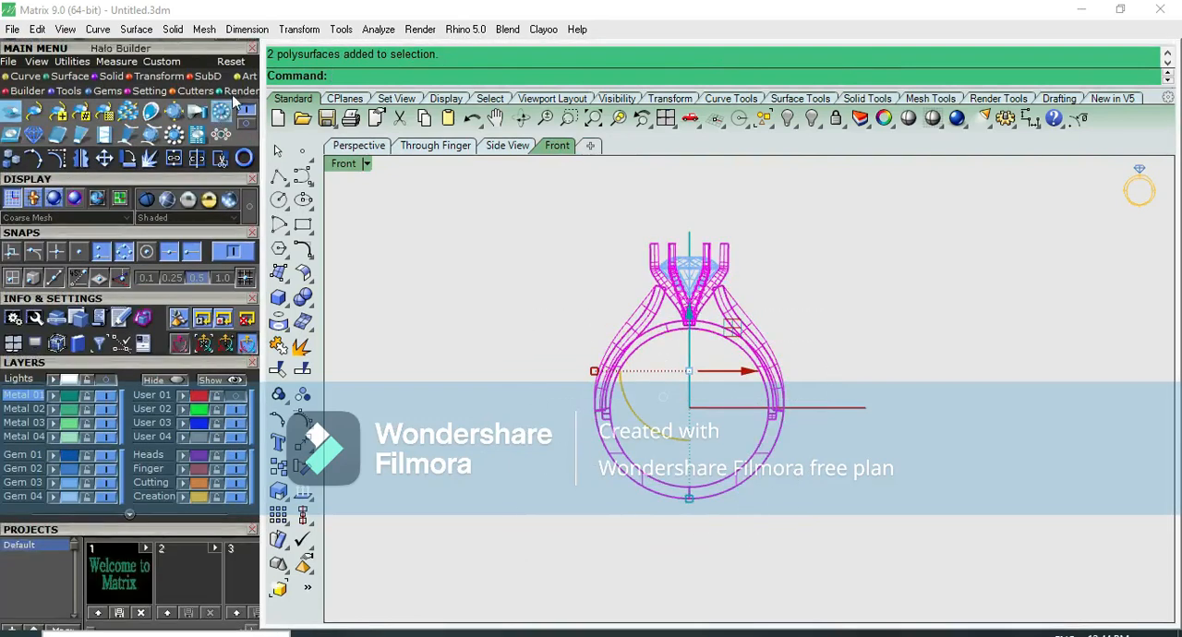
{"action": "left_click", "coordinate": [11, 112]}
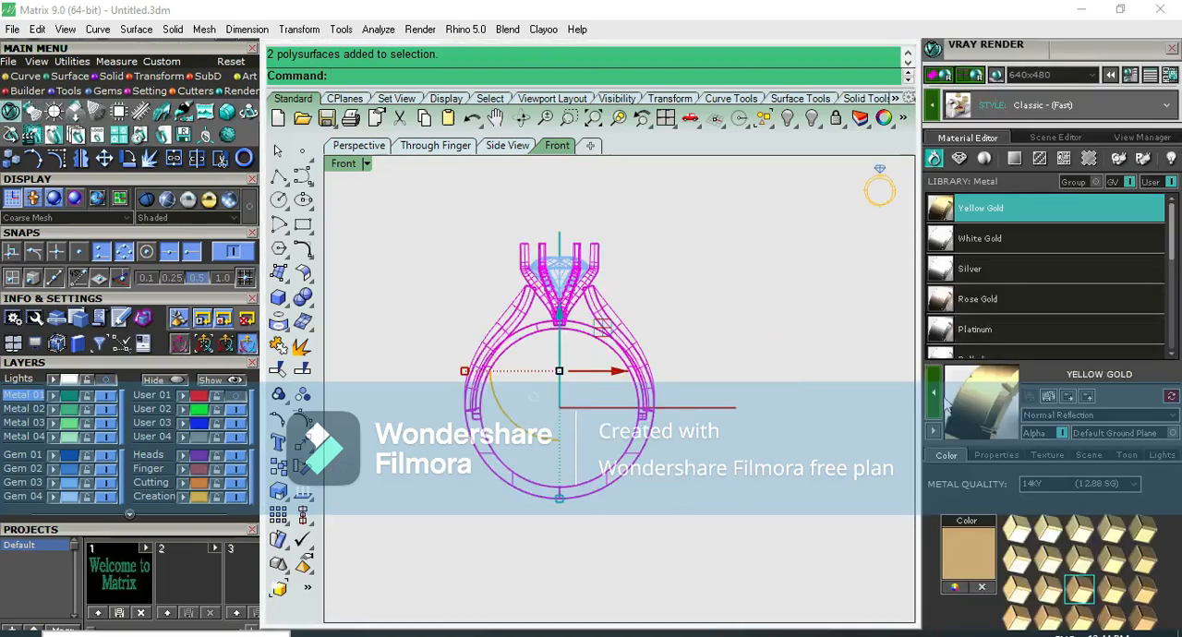
{"action": "left_click", "coordinate": [846, 364]}
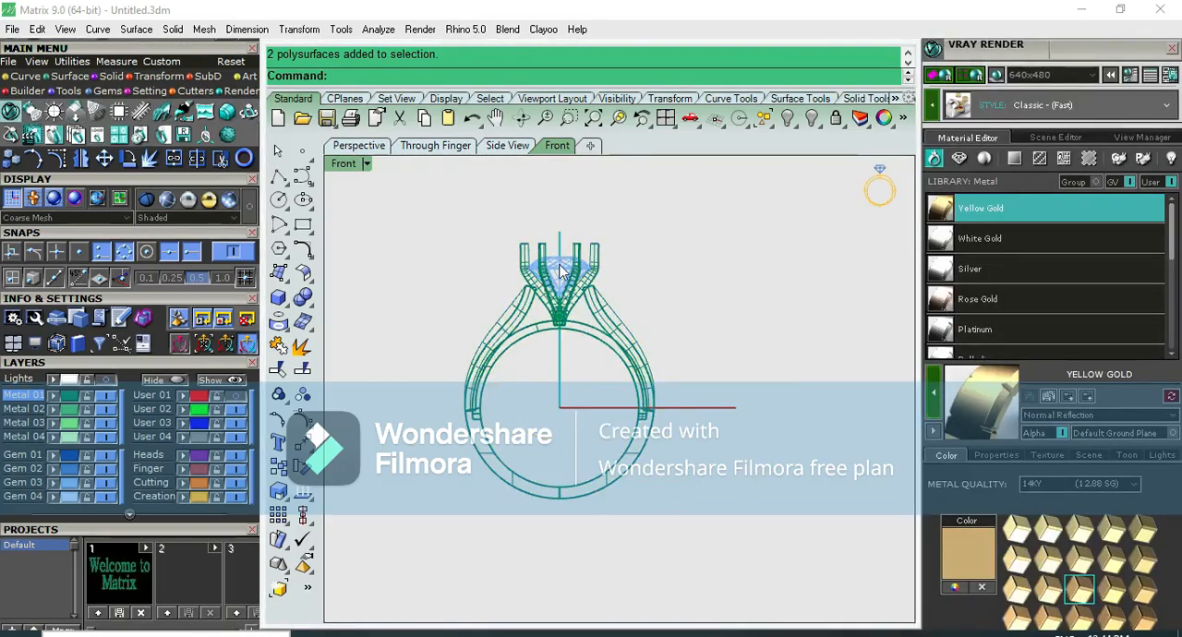
Assign the Diamond material from the gem library to the centre stone
{"action": "left_click", "coordinate": [560, 270]}
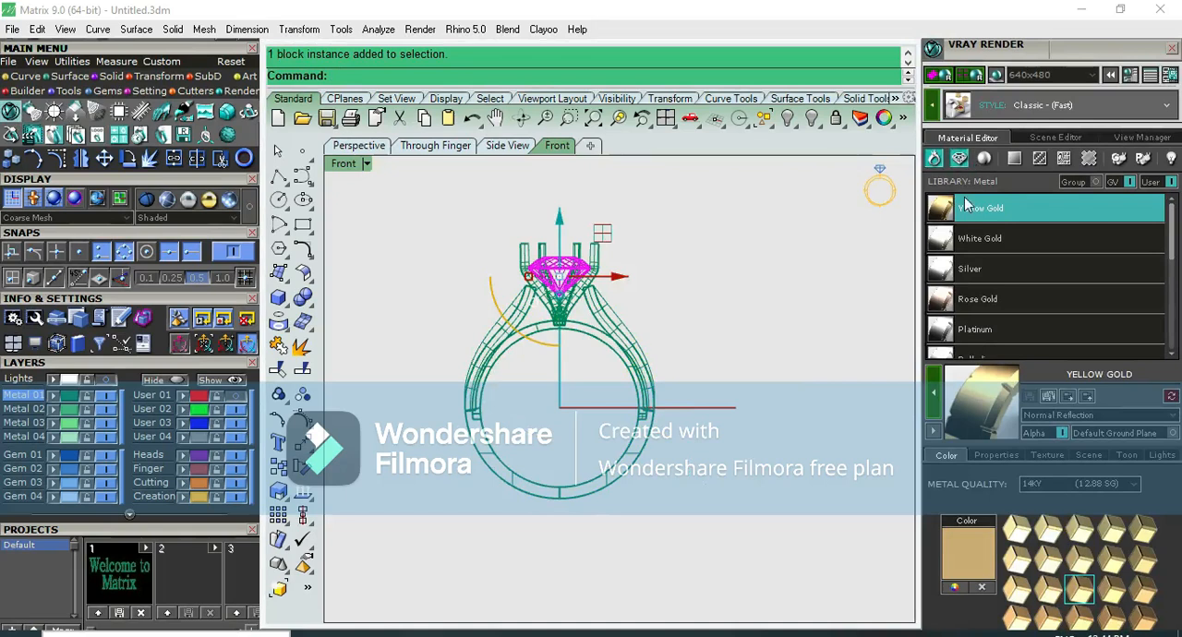
{"action": "scroll", "coordinate": [983, 252], "scroll_direction": "down", "scroll_amount": 3}
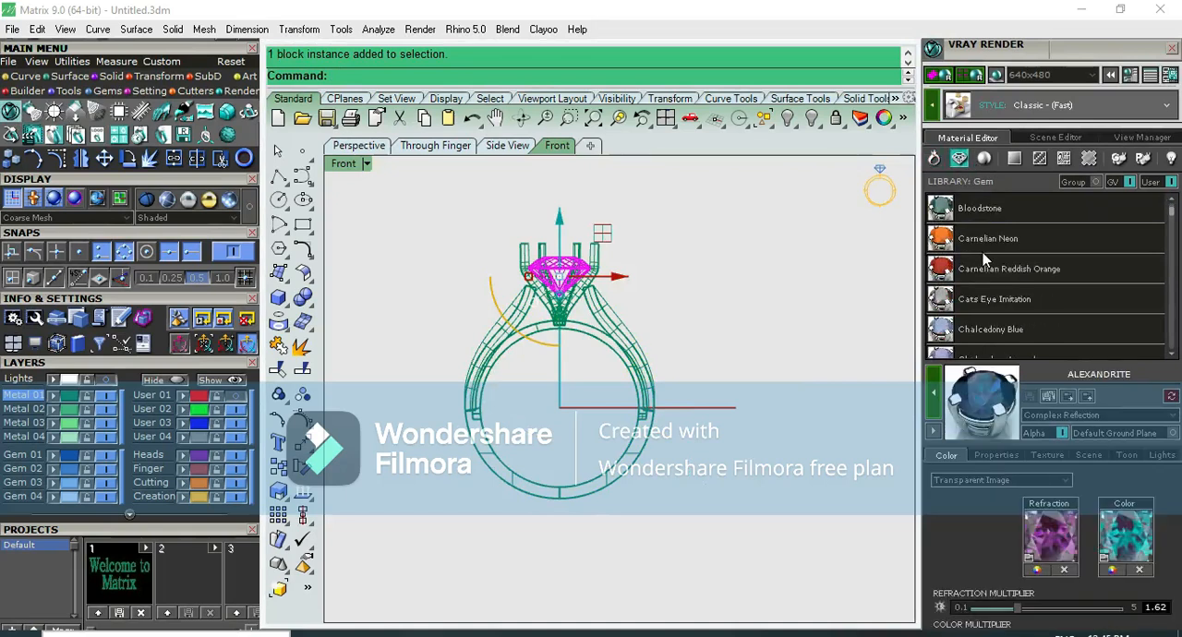
{"action": "scroll", "coordinate": [971, 303], "scroll_direction": "down", "scroll_amount": 6}
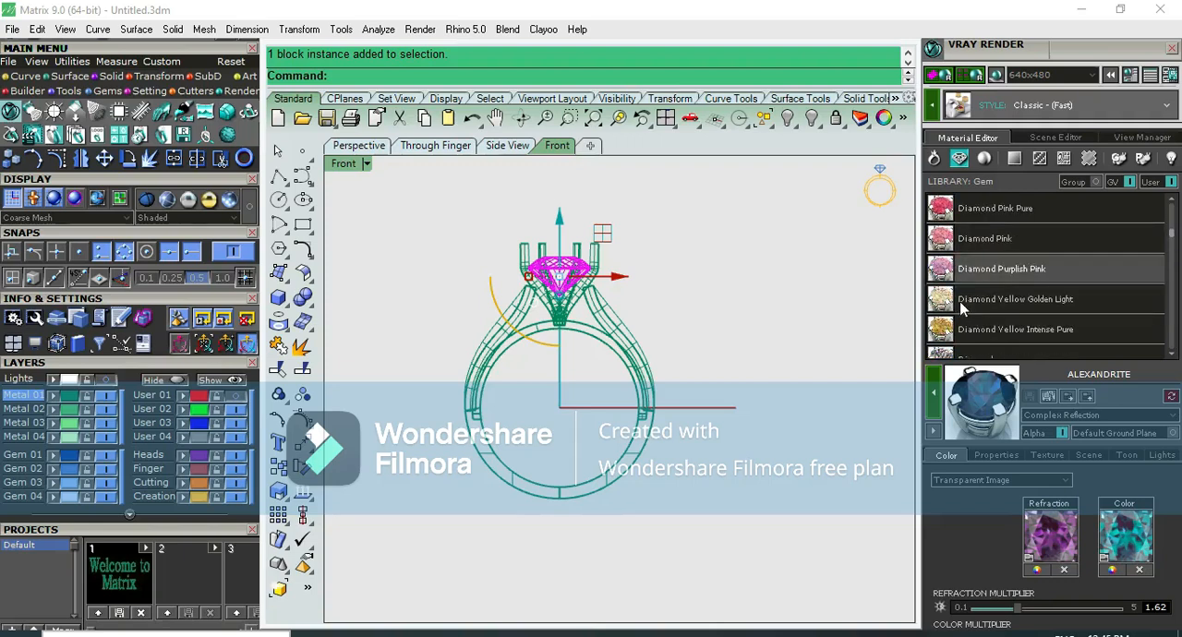
{"action": "left_click", "coordinate": [961, 299]}
{"action": "left_click", "coordinate": [937, 395]}
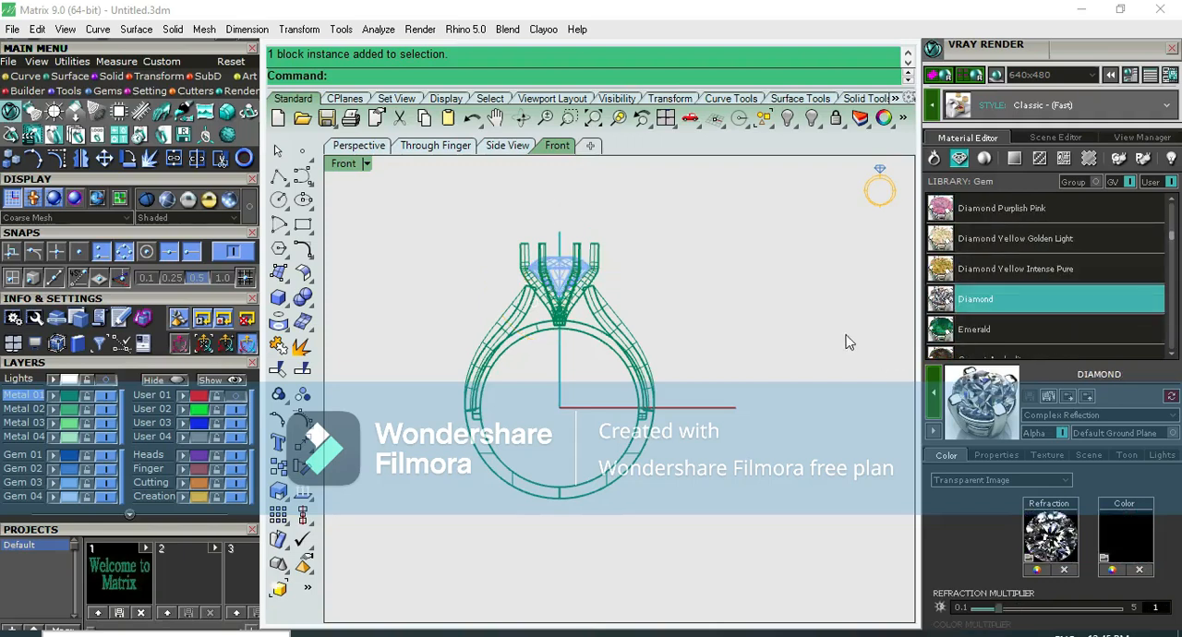
Close the V-Ray render settings and show the complete ring in rendered display in a perspective view
{"action": "key", "text": "ctrl+F4"}
{"action": "right_click_drag", "start_coordinate": [521, 303], "coordinate": [682, 351]}
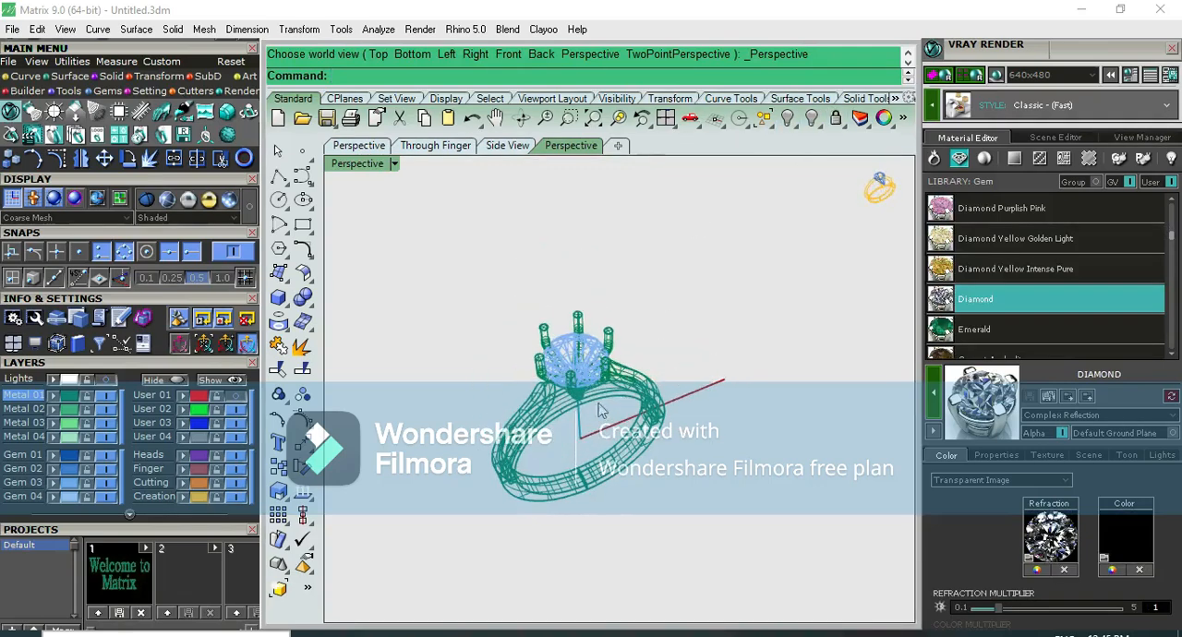
{"action": "scroll", "coordinate": [527, 445], "scroll_direction": "up", "scroll_amount": 5}
{"action": "left_click", "coordinate": [1170, 49]}
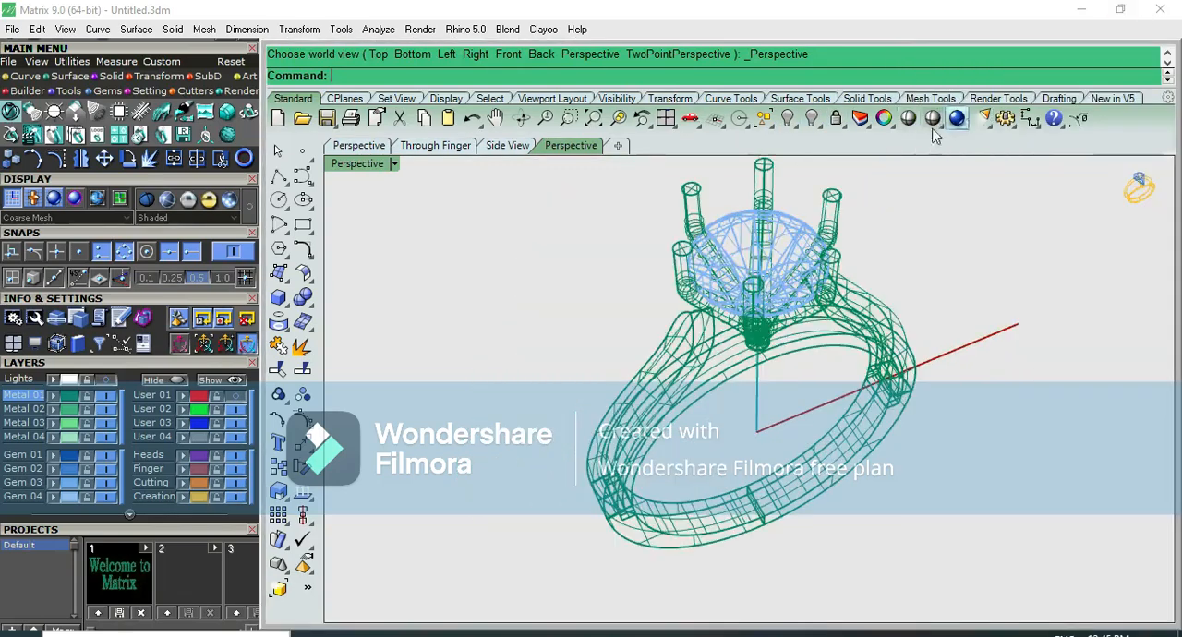
{"action": "left_click", "coordinate": [932, 118]}
{"action": "left_click", "coordinate": [939, 128]}
{"action": "left_click", "coordinate": [1005, 155]}
{"action": "right_click_drag", "start_coordinate": [1003, 266], "coordinate": [721, 190]}
Examine the rendered ring from the right, top, front and perspective views, checking the prong head, shoulders and shank
{"action": "key", "text": "ctrl+F3"}
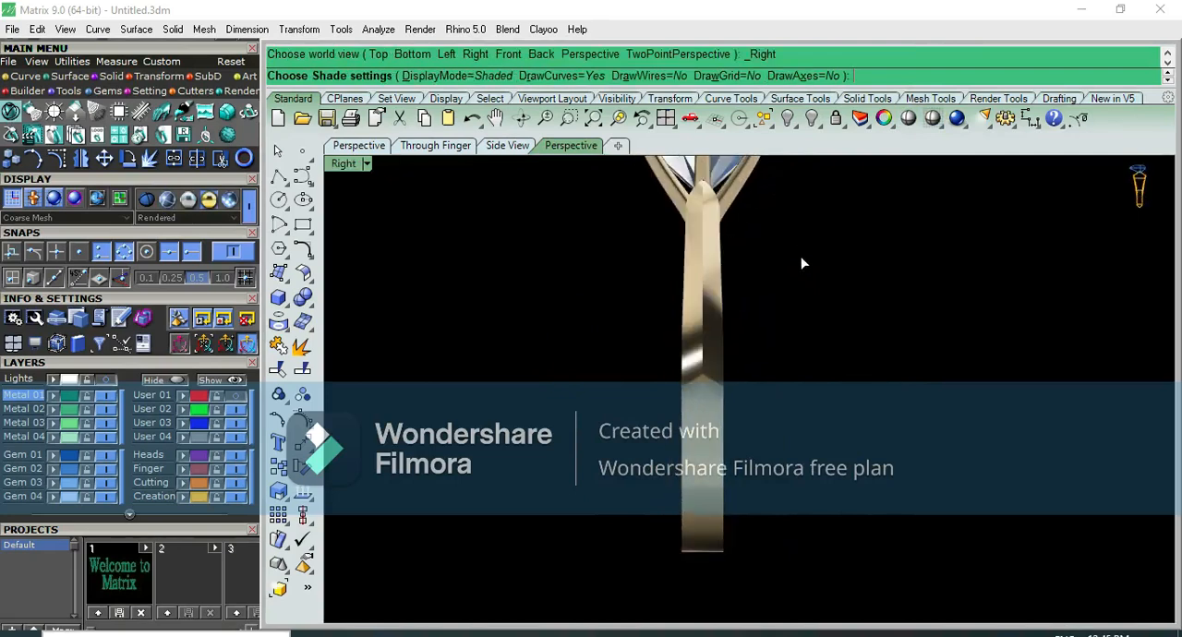
{"action": "key", "text": "ctrl+F1"}
{"action": "key", "text": "ctrl+F2"}
{"action": "key", "text": "ctrl+F1"}
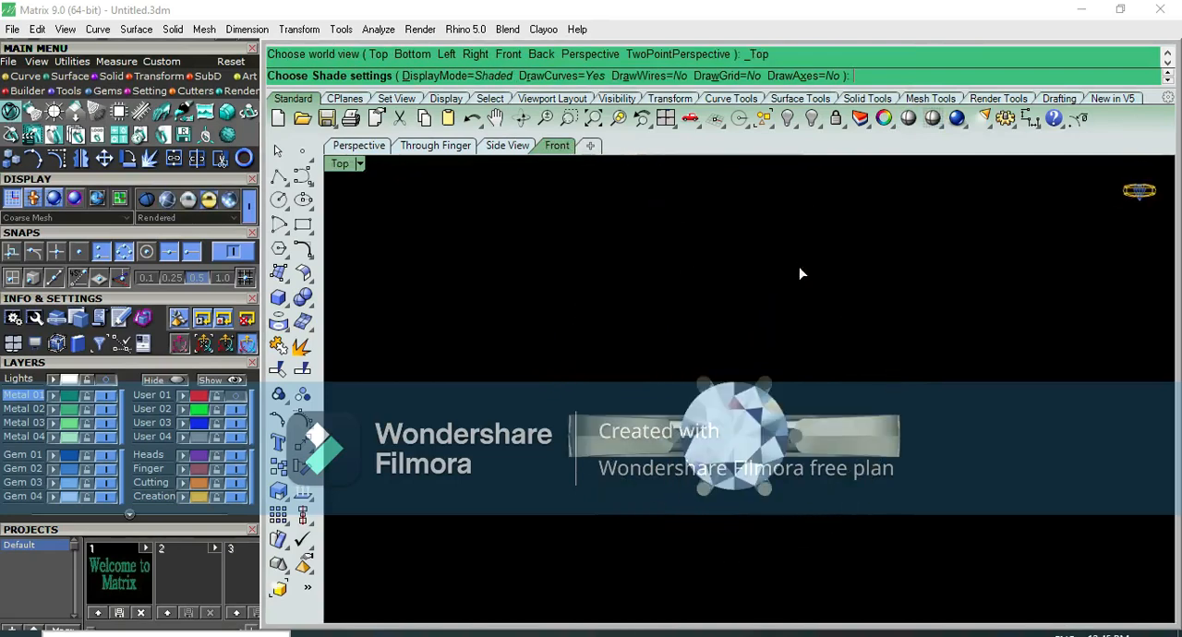
{"action": "key", "text": "ctrl+F2"}
{"action": "key", "text": "ctrl+F3"}
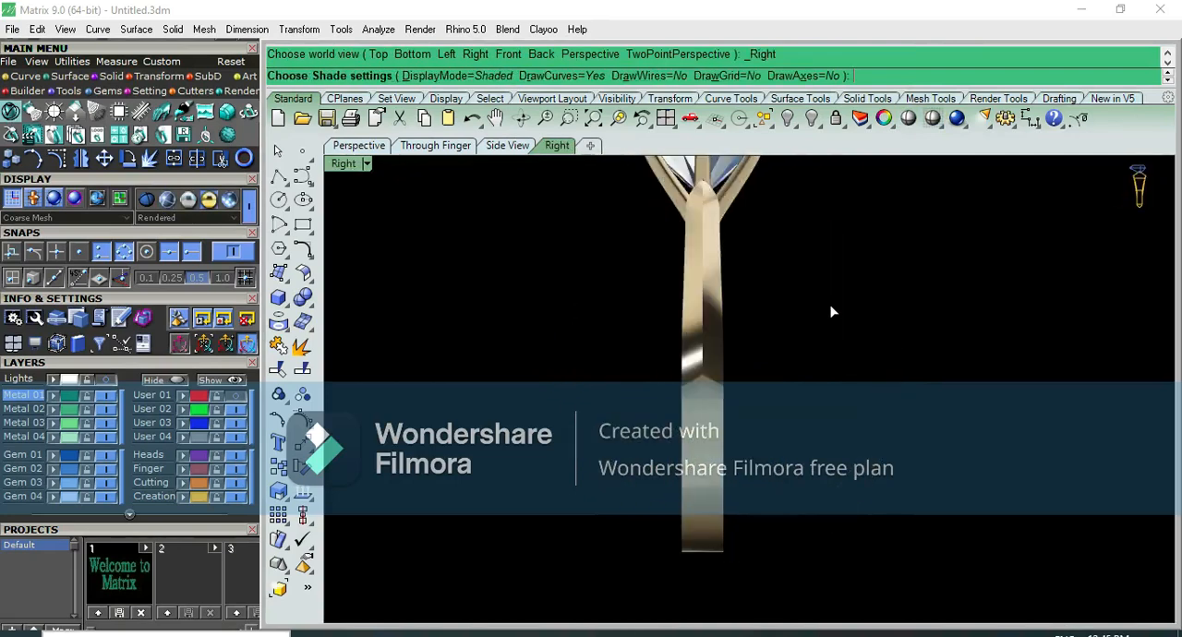
{"action": "key", "text": "ctrl+F4"}
{"action": "scroll", "coordinate": [714, 269], "scroll_direction": "up", "scroll_amount": 5}
{"action": "right_click_drag", "start_coordinate": [714, 268], "coordinate": [819, 168]}
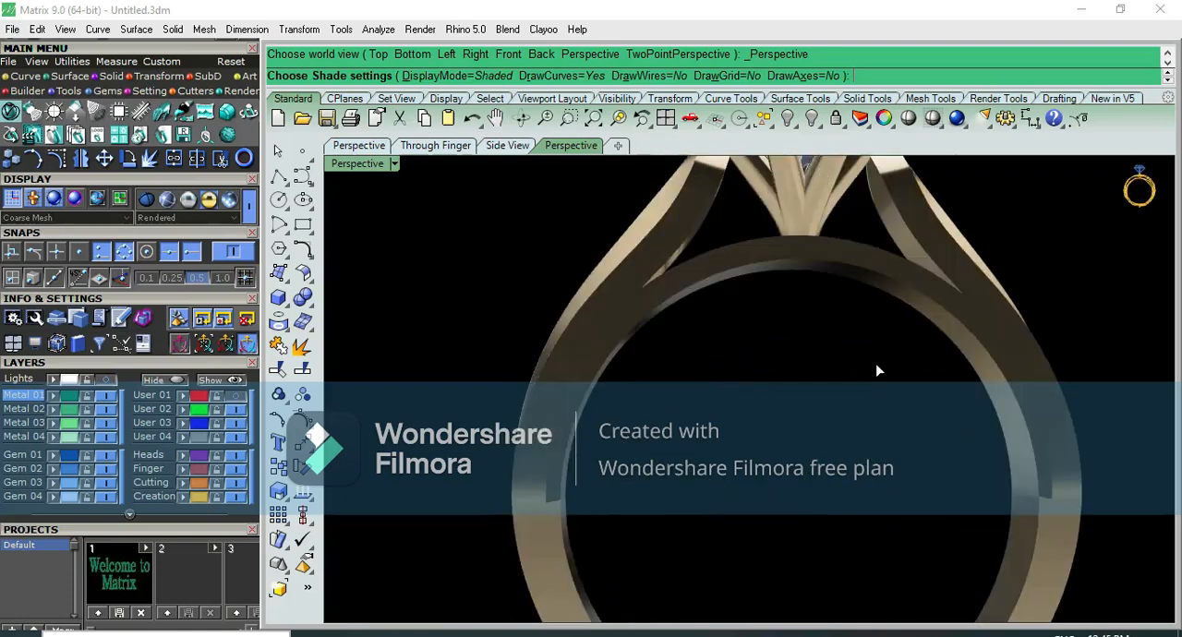
{"action": "key", "text": "ctrl+F2"}
{"action": "scroll", "coordinate": [853, 354], "scroll_direction": "down", "scroll_amount": 3}
{"action": "scroll", "coordinate": [760, 415], "scroll_direction": "up", "scroll_amount": 3}
{"action": "key", "text": "ctrl+F1"}
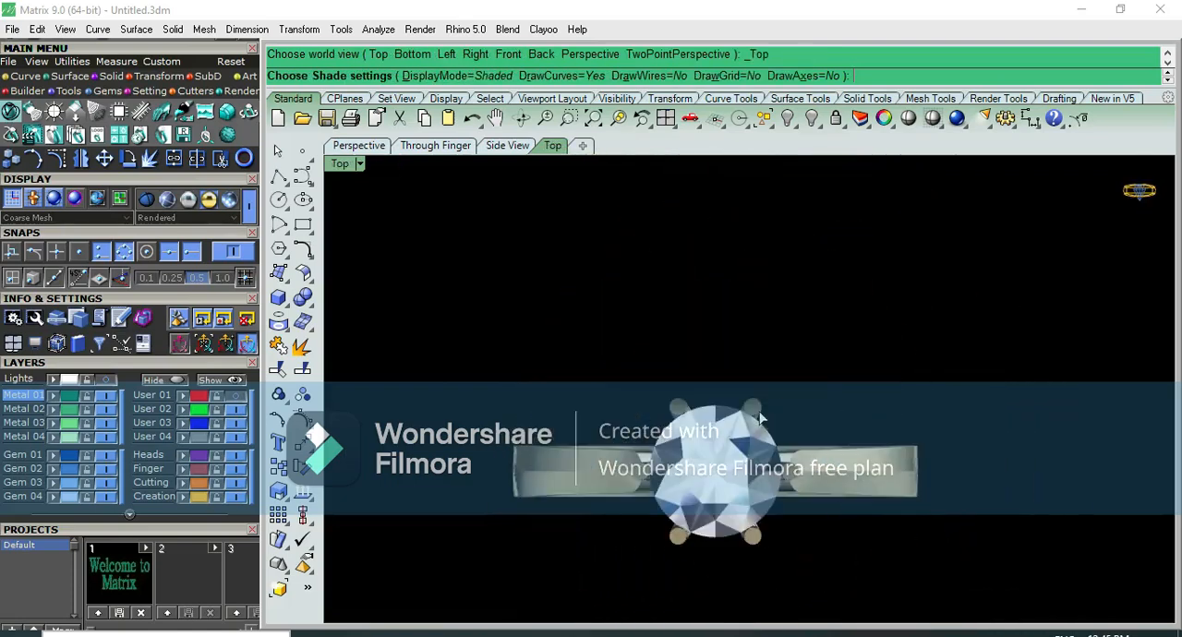
{"action": "scroll", "coordinate": [744, 338], "scroll_direction": "up", "scroll_amount": 3}
{"action": "key", "text": "ctrl+F3"}
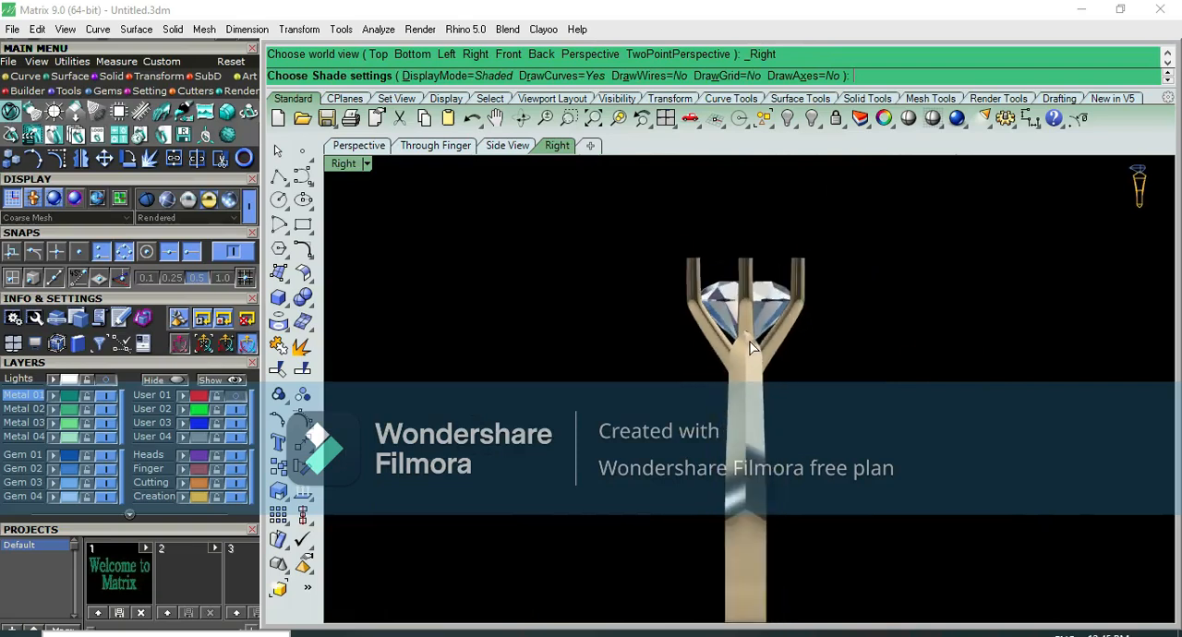
{"action": "key", "text": "ctrl+F4"}
{"action": "key", "text": "ctrl+F2"}
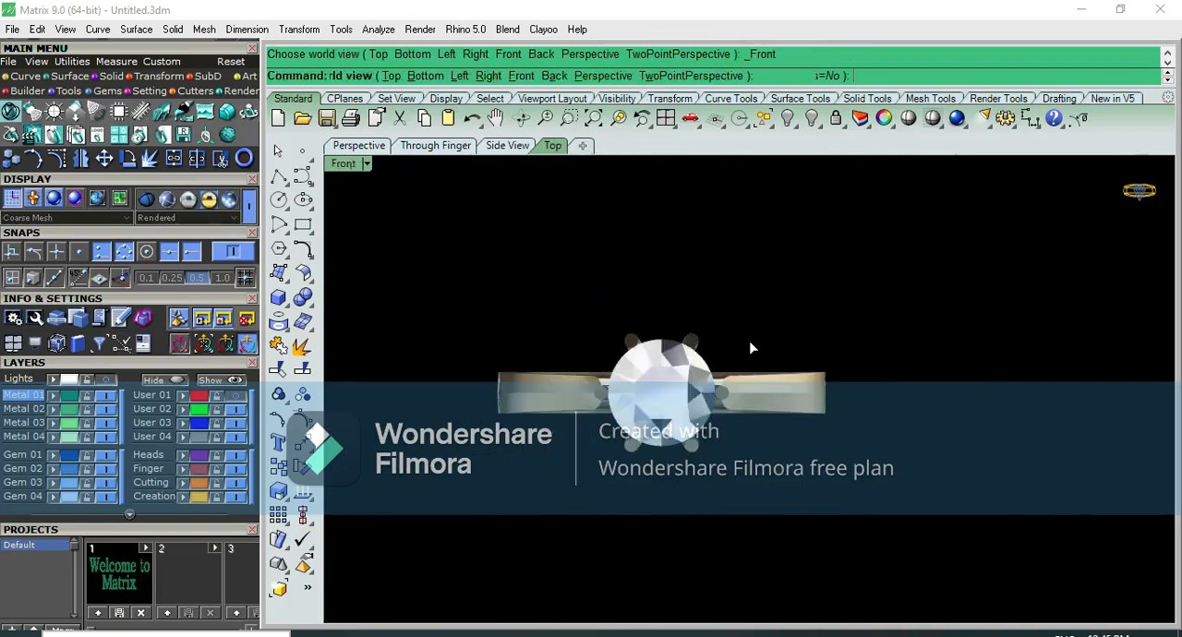
{"action": "right_click_drag", "start_coordinate": [880, 395], "coordinate": [738, 410]}
{"action": "key", "text": "ctrl+F4"}
{"action": "right_click_drag", "start_coordinate": [868, 356], "coordinate": [679, 369]}
{"action": "right_click_drag", "start_coordinate": [829, 386], "coordinate": [581, 465]}
{"action": "key", "text": "ctrl+F3"}
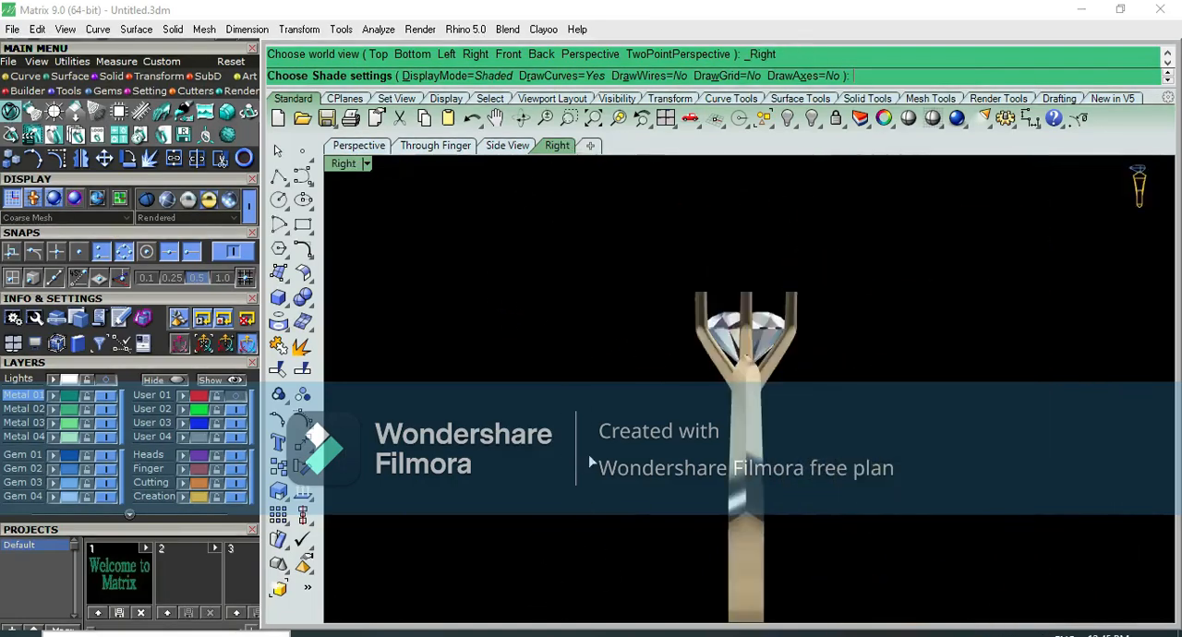
{"action": "key", "text": "ctrl+F1"}
Inspect the rendered ring in the front view, both close up at the head and shoulders and as a whole
{"action": "key", "text": "ctrl+F2"}
{"action": "scroll", "coordinate": [735, 397], "scroll_direction": "down", "scroll_amount": 3}
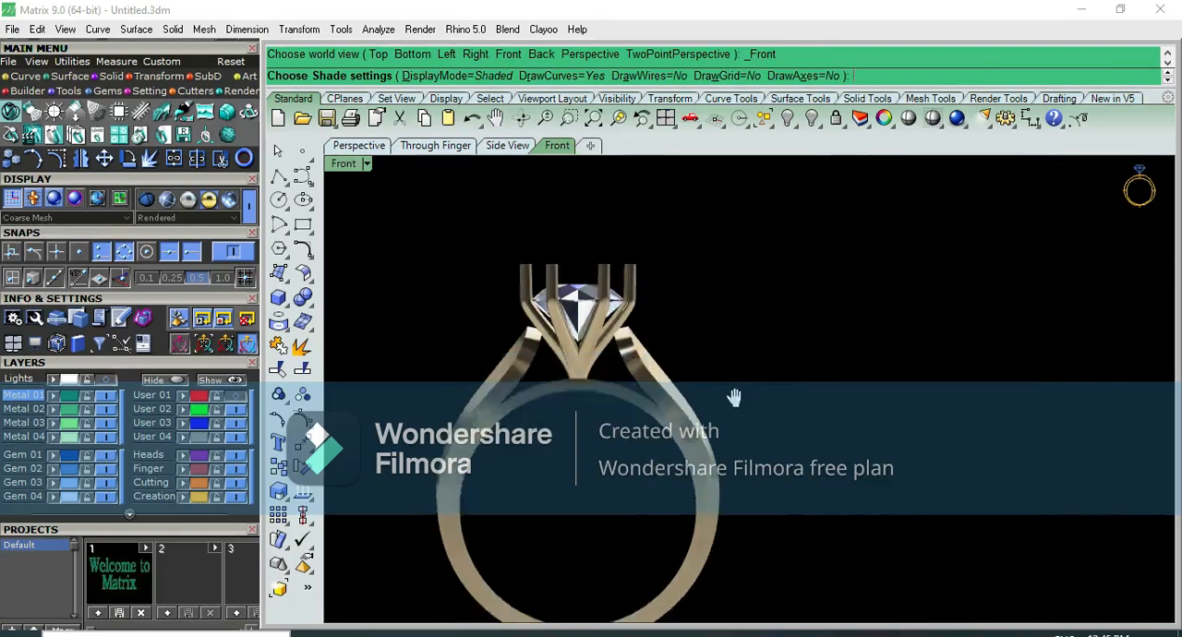
{"action": "scroll", "coordinate": [681, 371], "scroll_direction": "up", "scroll_amount": 2}
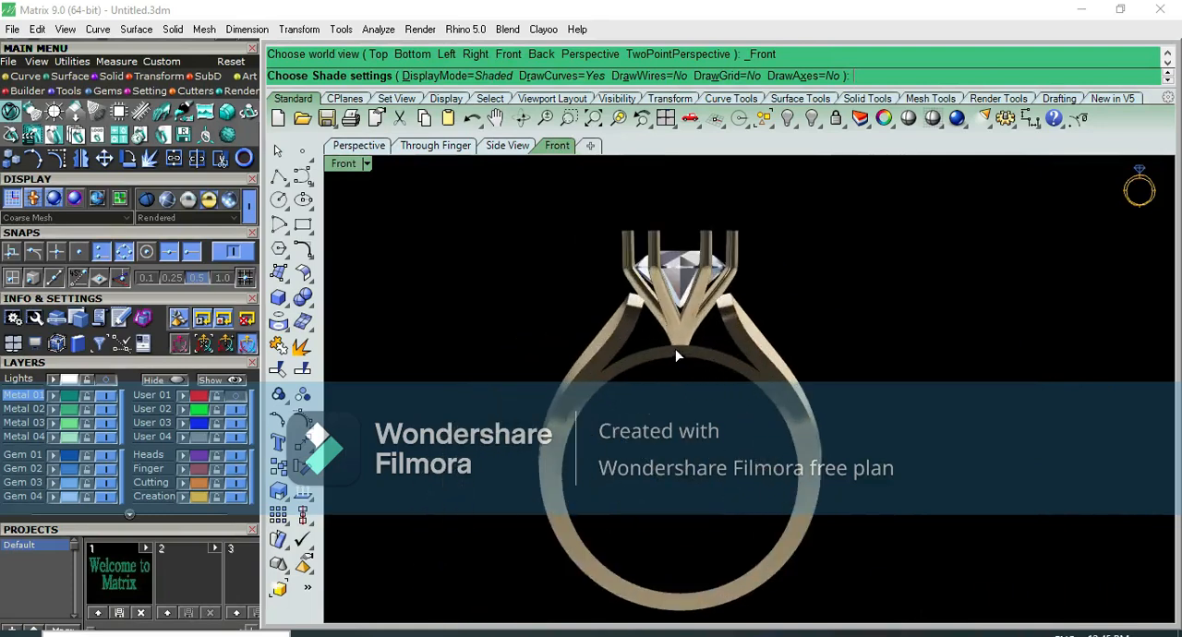
{"action": "scroll", "coordinate": [611, 317], "scroll_direction": "up", "scroll_amount": 3}
{"action": "scroll", "coordinate": [642, 328], "scroll_direction": "down", "scroll_amount": 2}
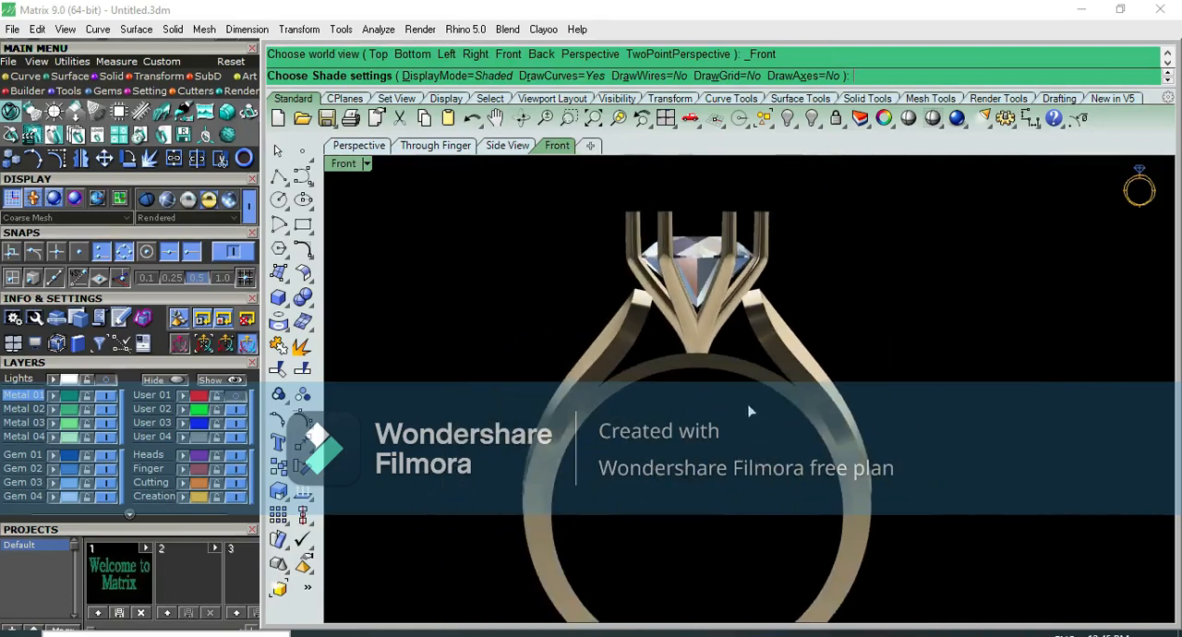
{"action": "scroll", "coordinate": [673, 483], "scroll_direction": "up", "scroll_amount": 2}
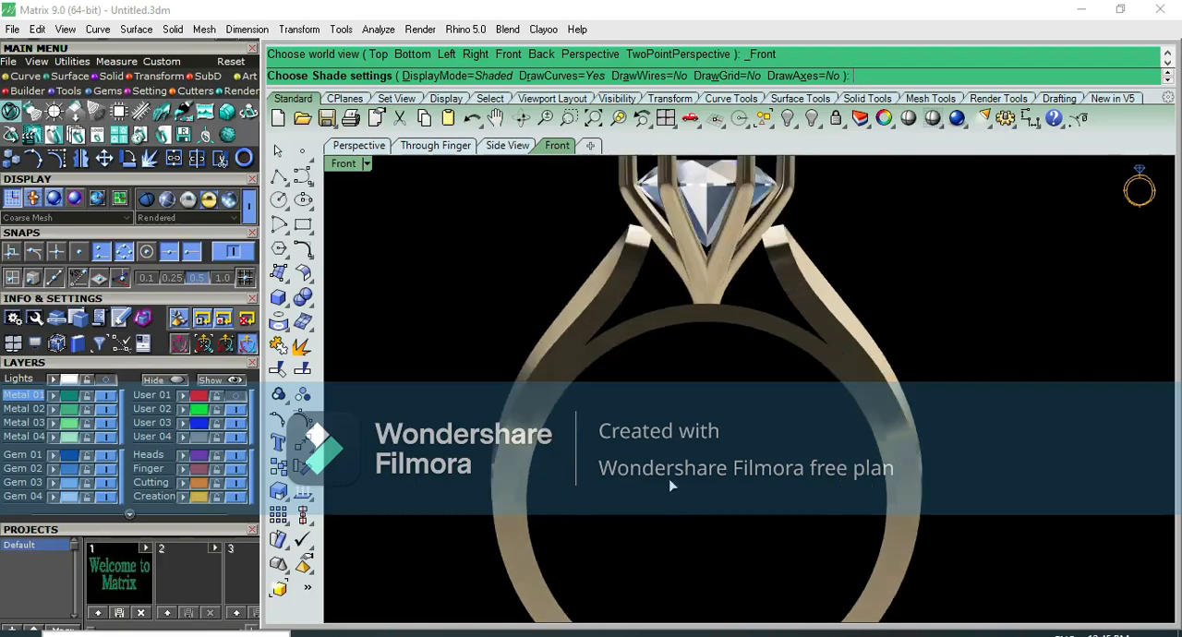
{"action": "scroll", "coordinate": [692, 443], "scroll_direction": "down", "scroll_amount": 3}
{"action": "scroll", "coordinate": [683, 459], "scroll_direction": "down", "scroll_amount": 1}
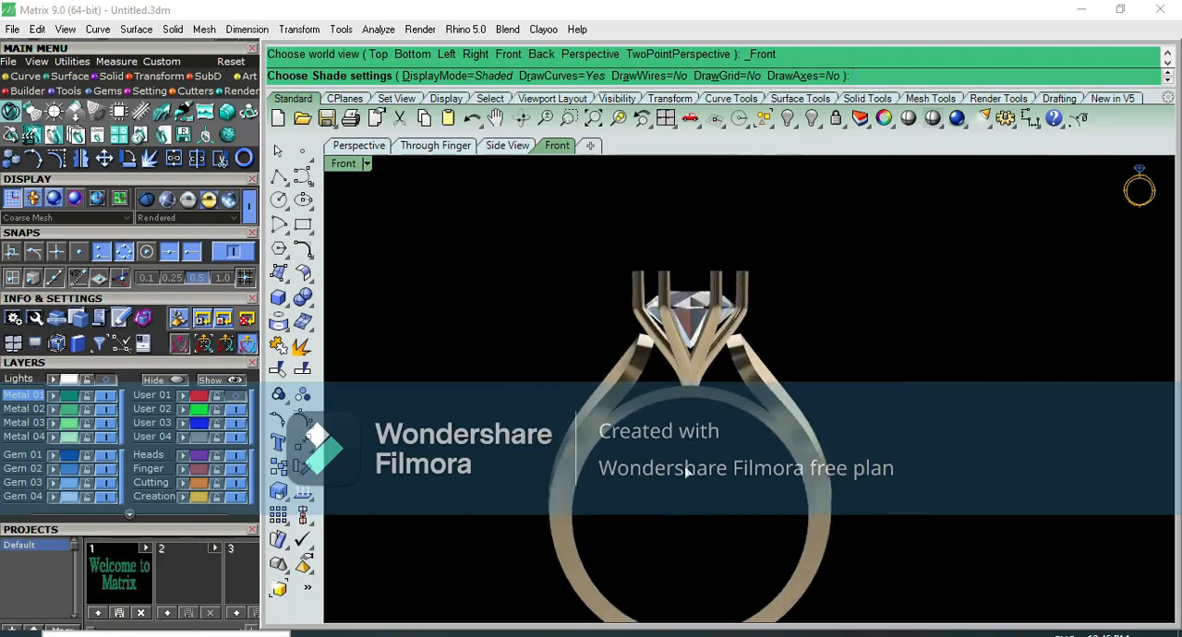
{"action": "scroll", "coordinate": [716, 443], "scroll_direction": "down", "scroll_amount": 2}
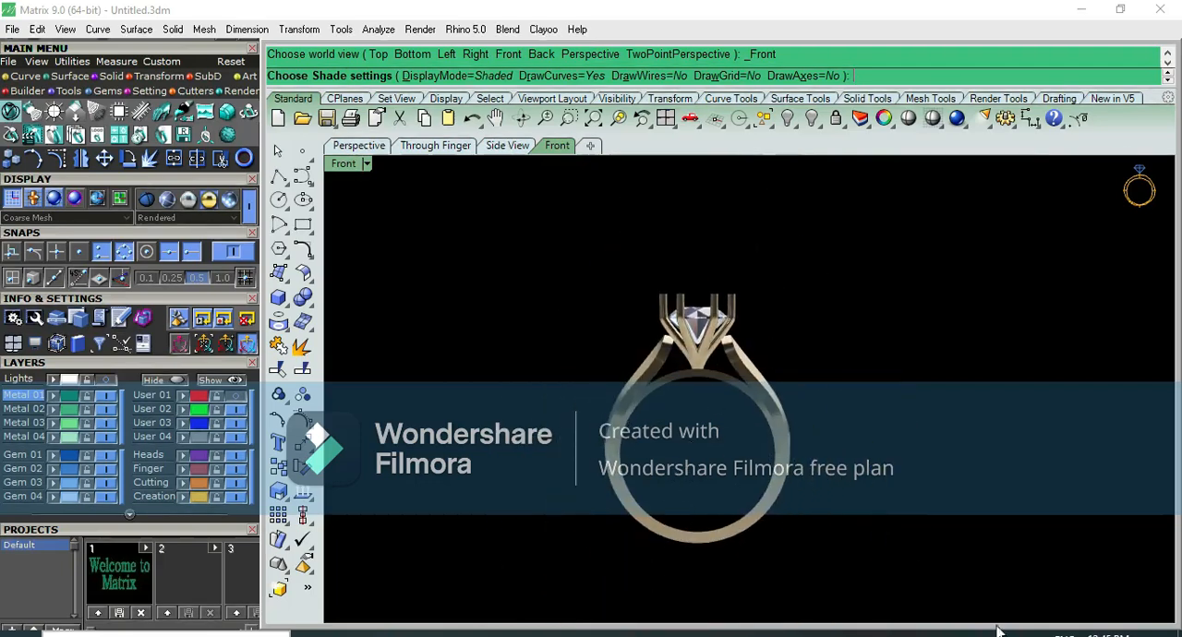